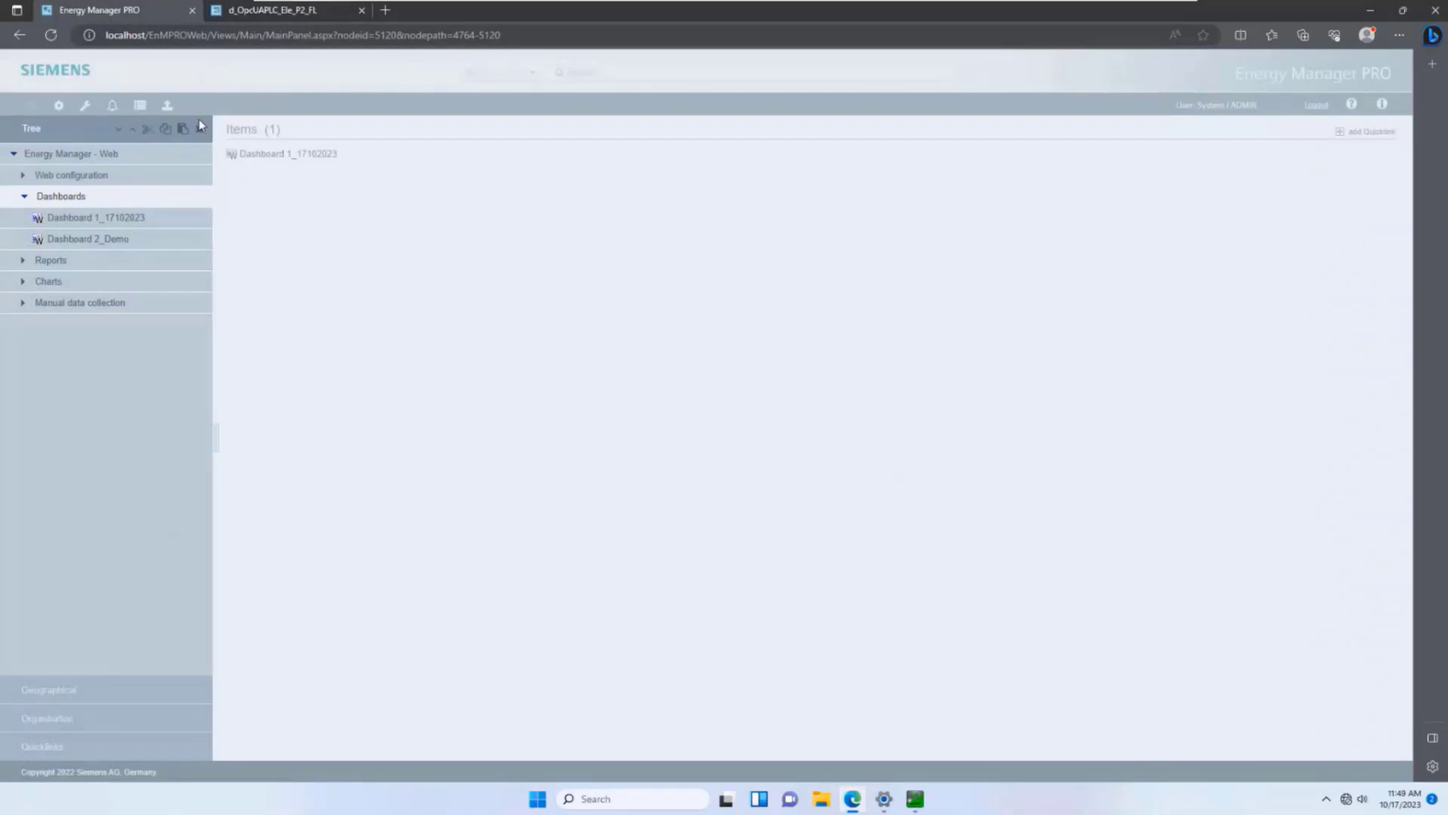
# Open Dashboard 2_Demo, put it in configuration mode and start a new Sankey widget
pyautogui.click(179, 245)
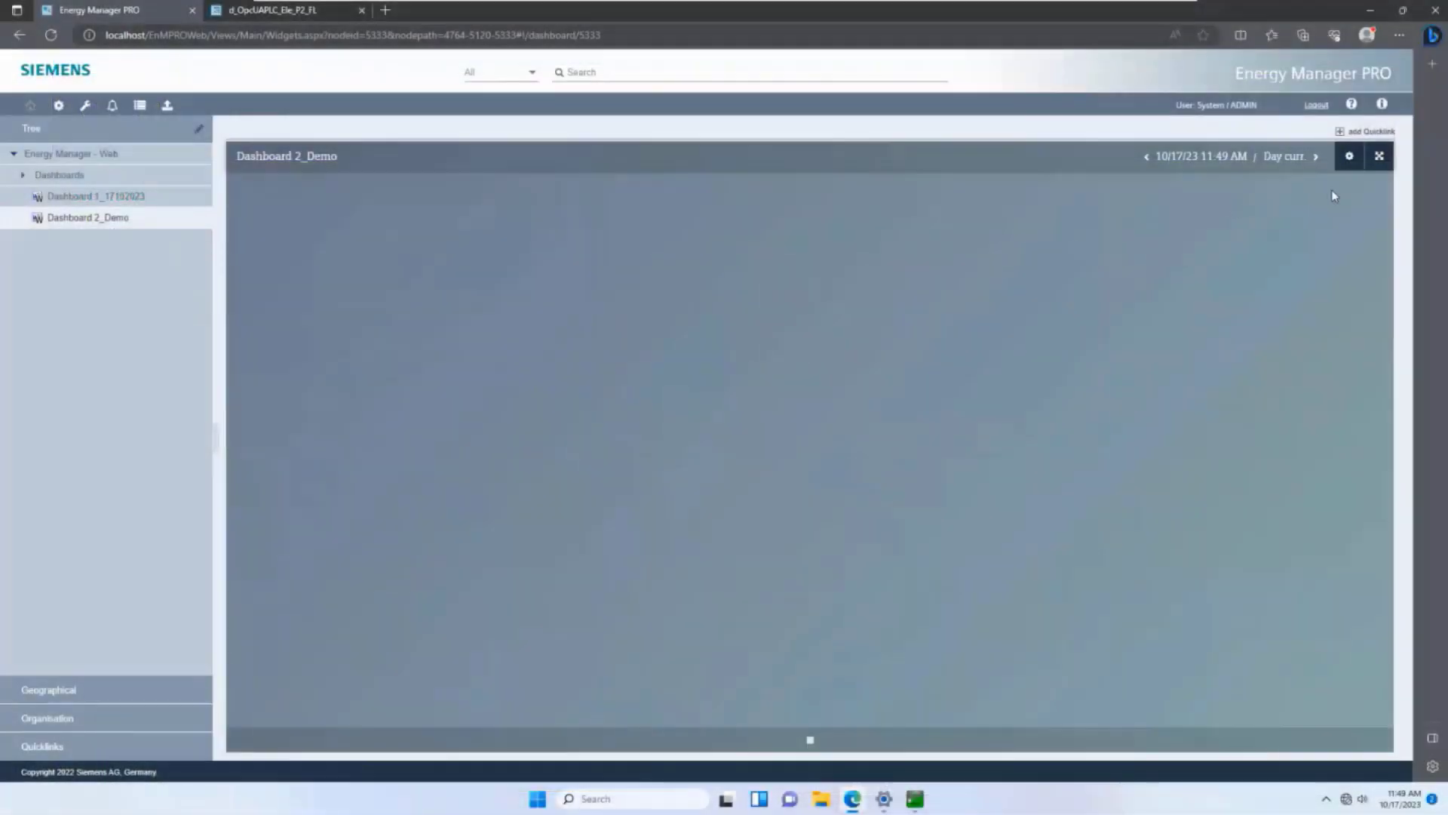
pyautogui.click(1351, 165)
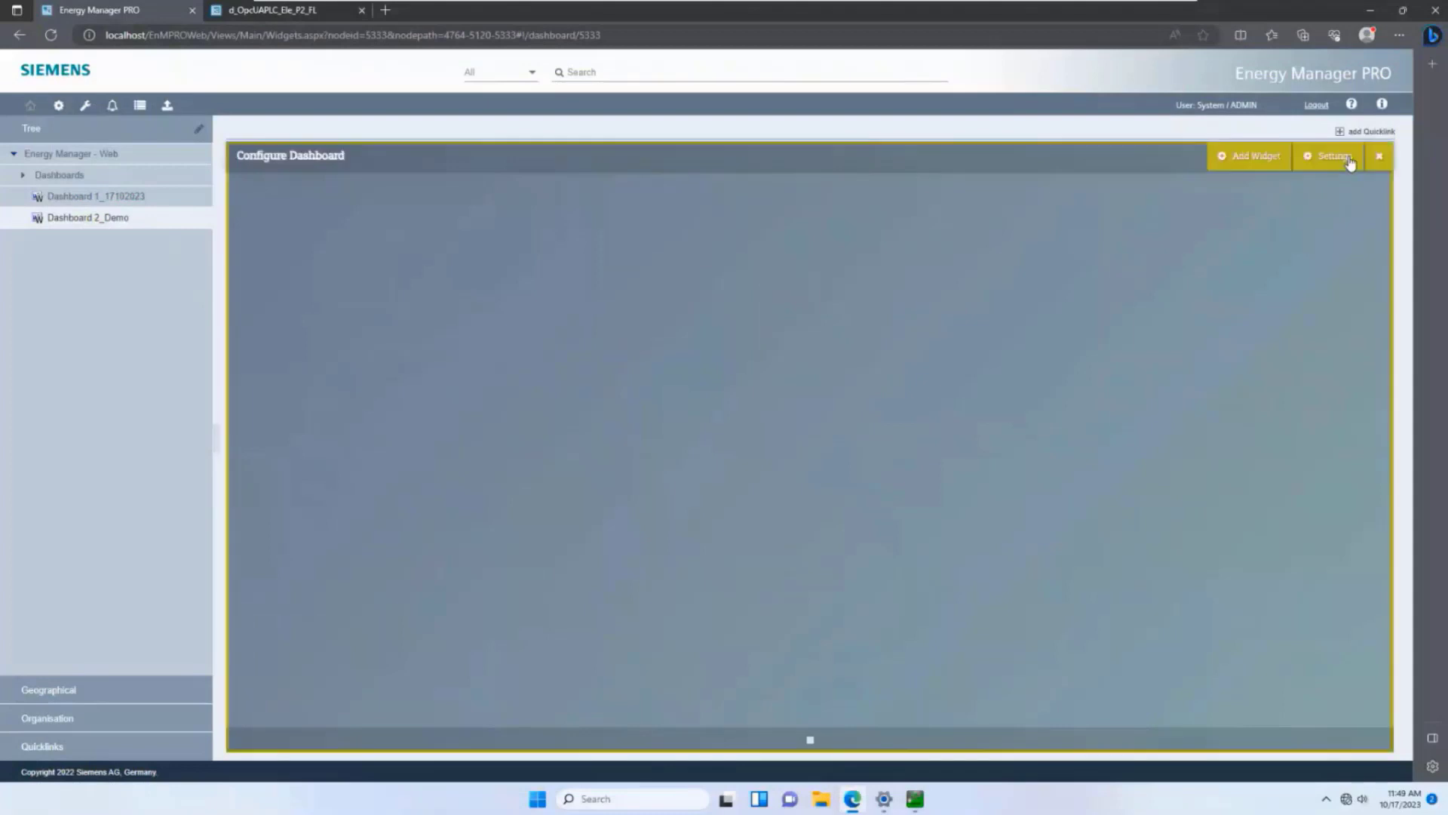
pyautogui.click(1262, 157)
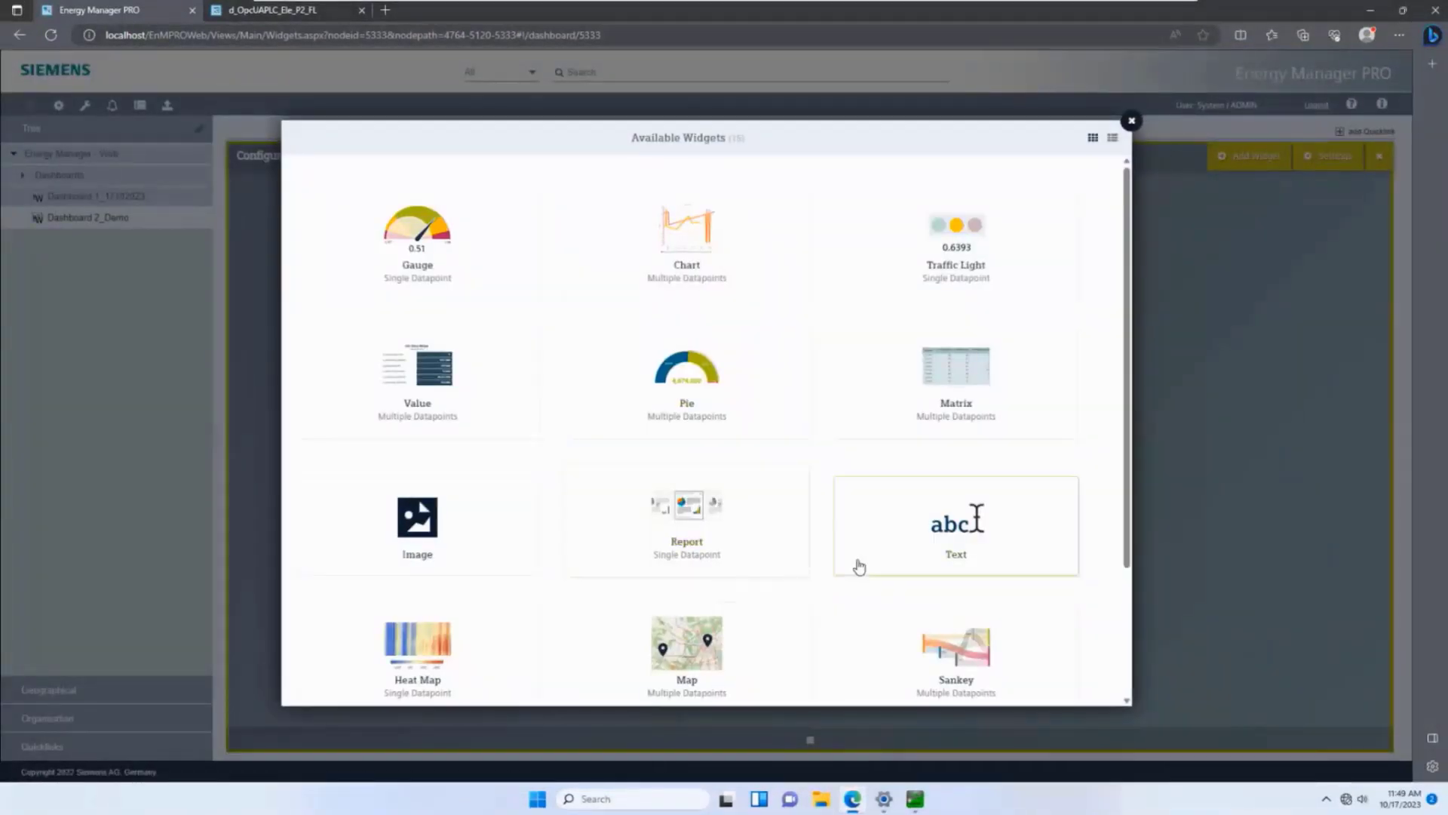
pyautogui.click(907, 661)
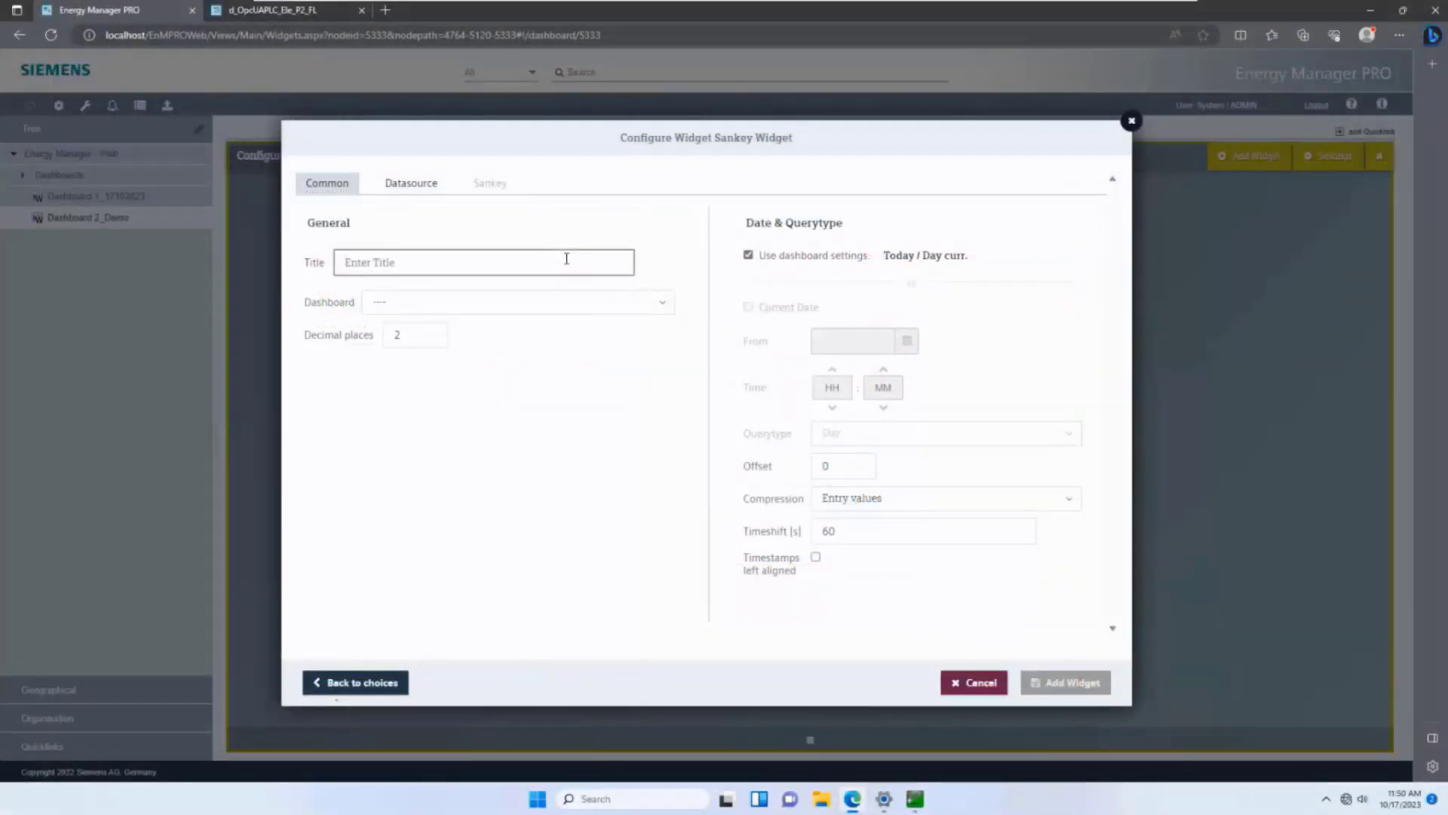
# Title the Sankey widget Sankey1 and set its compression to 1 minutes value
pyautogui.write('Sankey1')
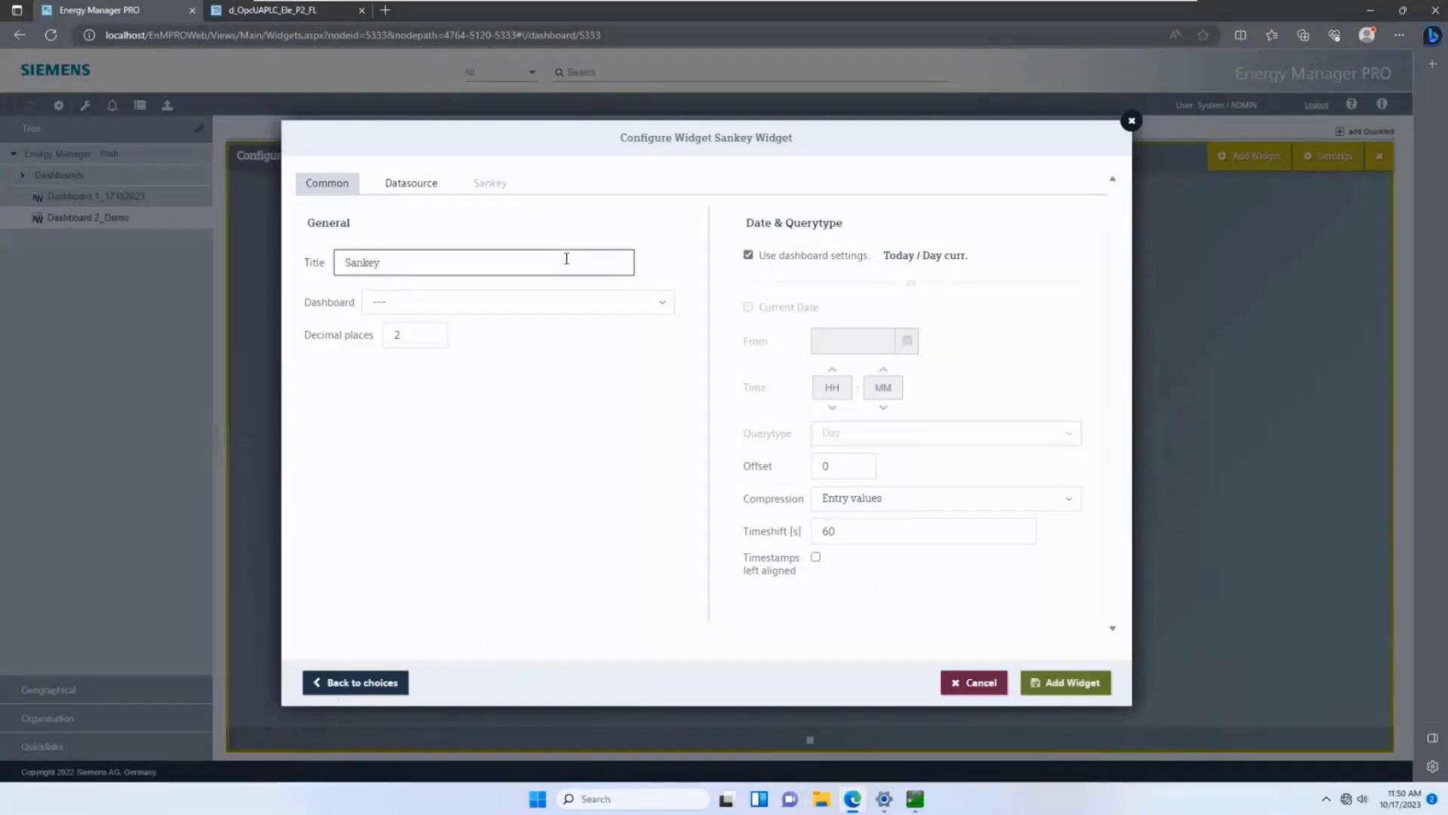
pyautogui.click(658, 423)
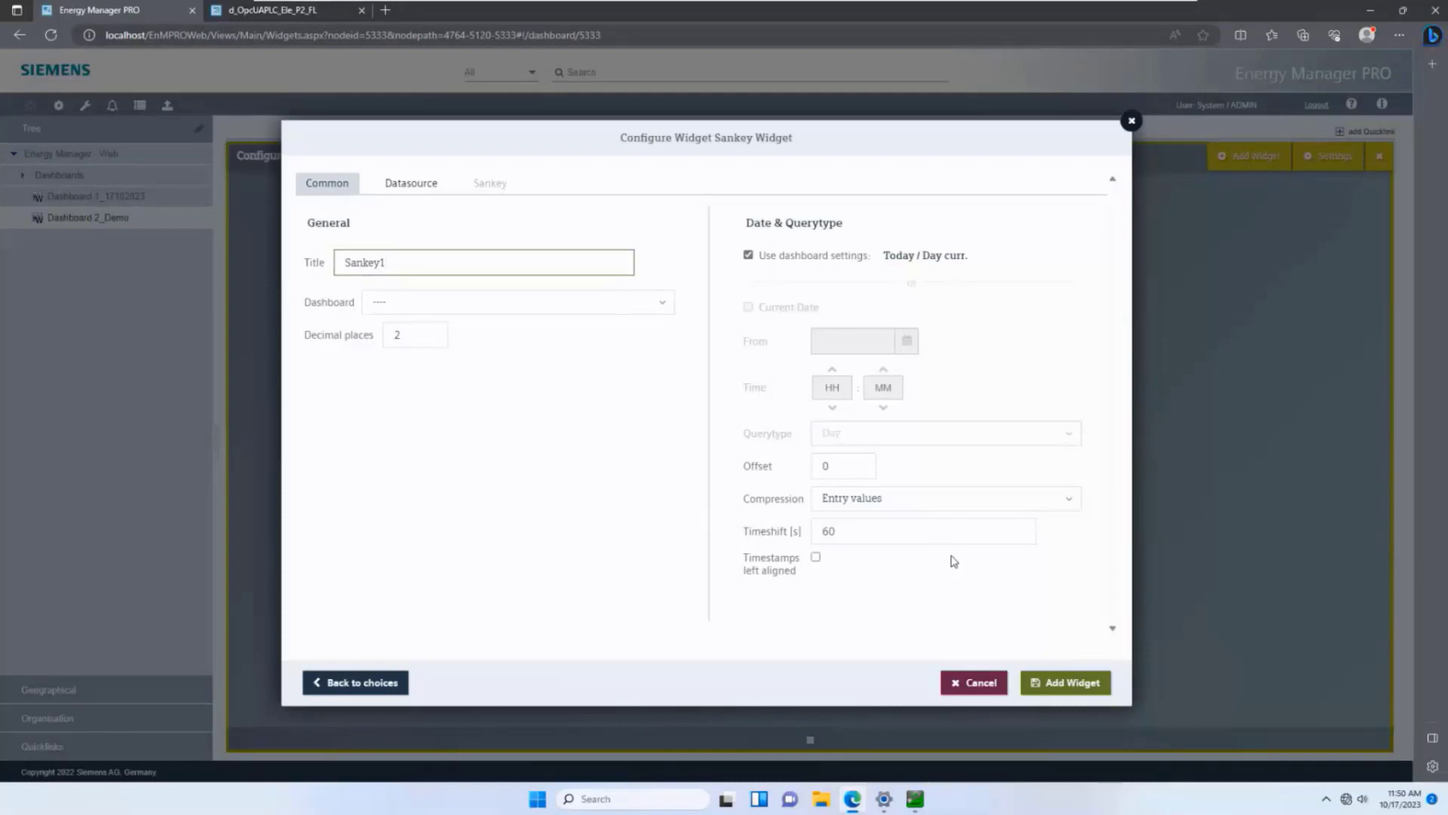
pyautogui.click(977, 501)
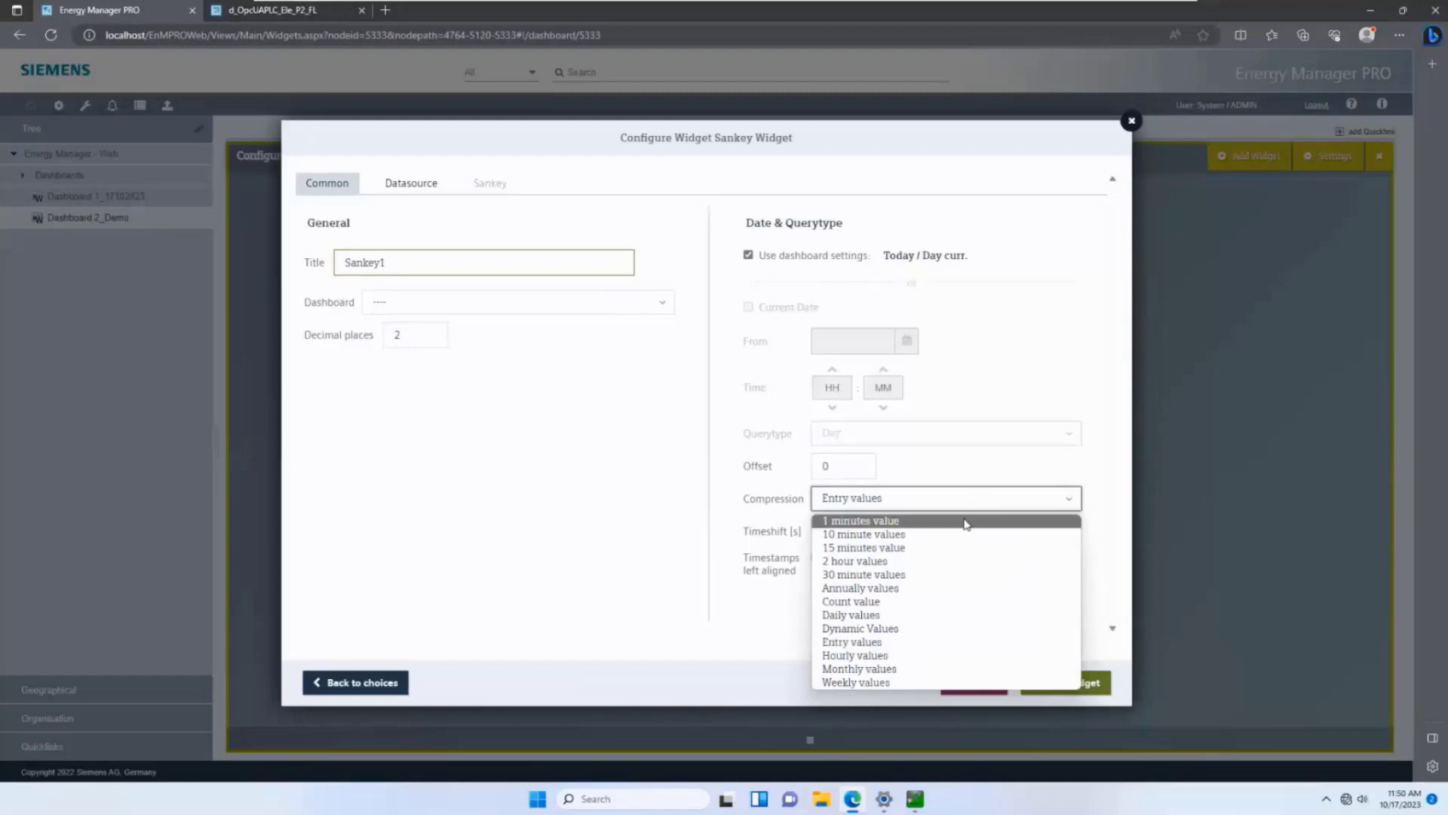
pyautogui.click(967, 522)
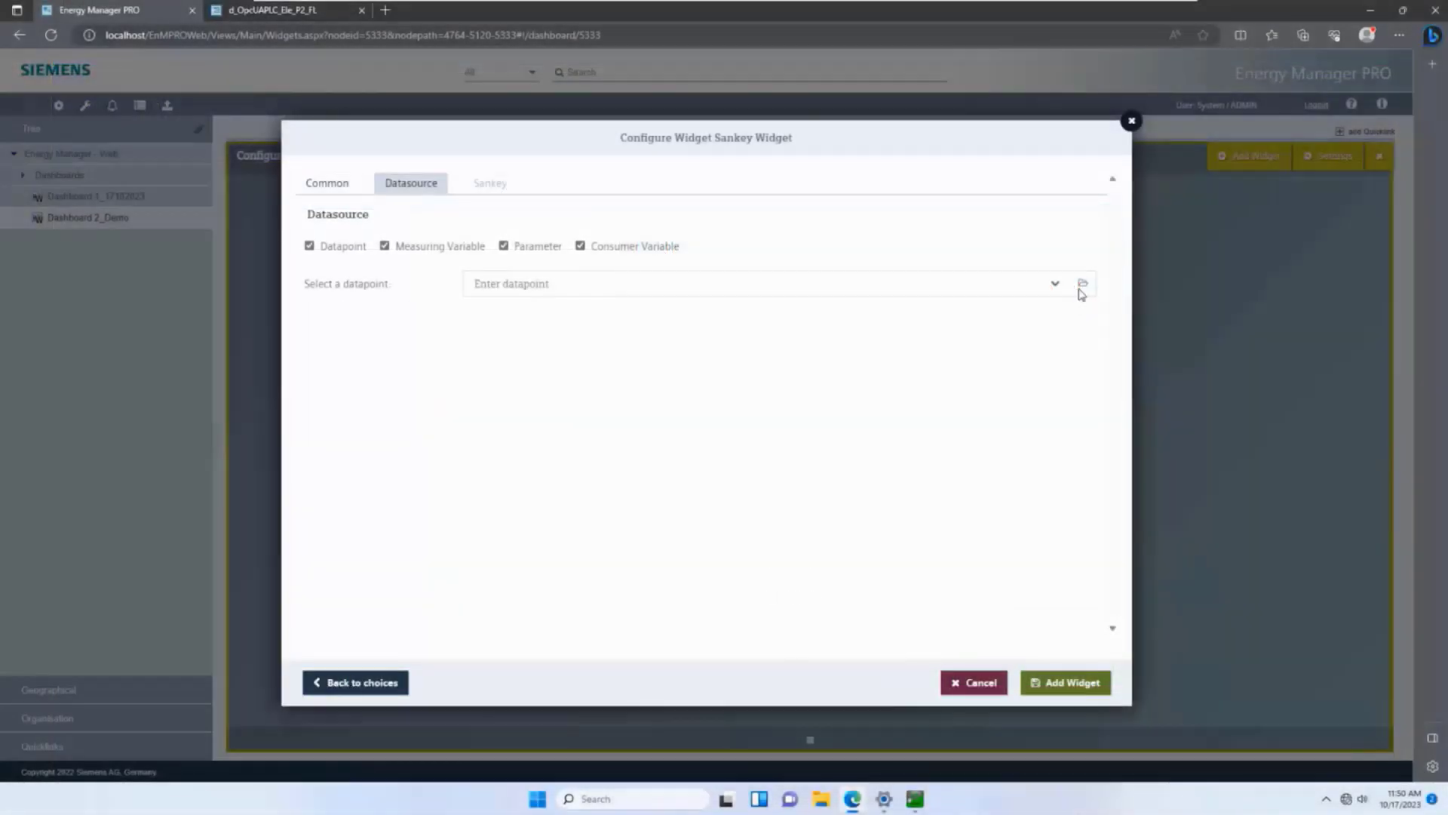
# Browse the widget's data points and mark d_OpcUAPLC_Ele_Of, the Ele_P1 and Ele_P2 FL and WL points, Ele_Plant_1 and Ele_Plant_2
pyautogui.click(1081, 283)
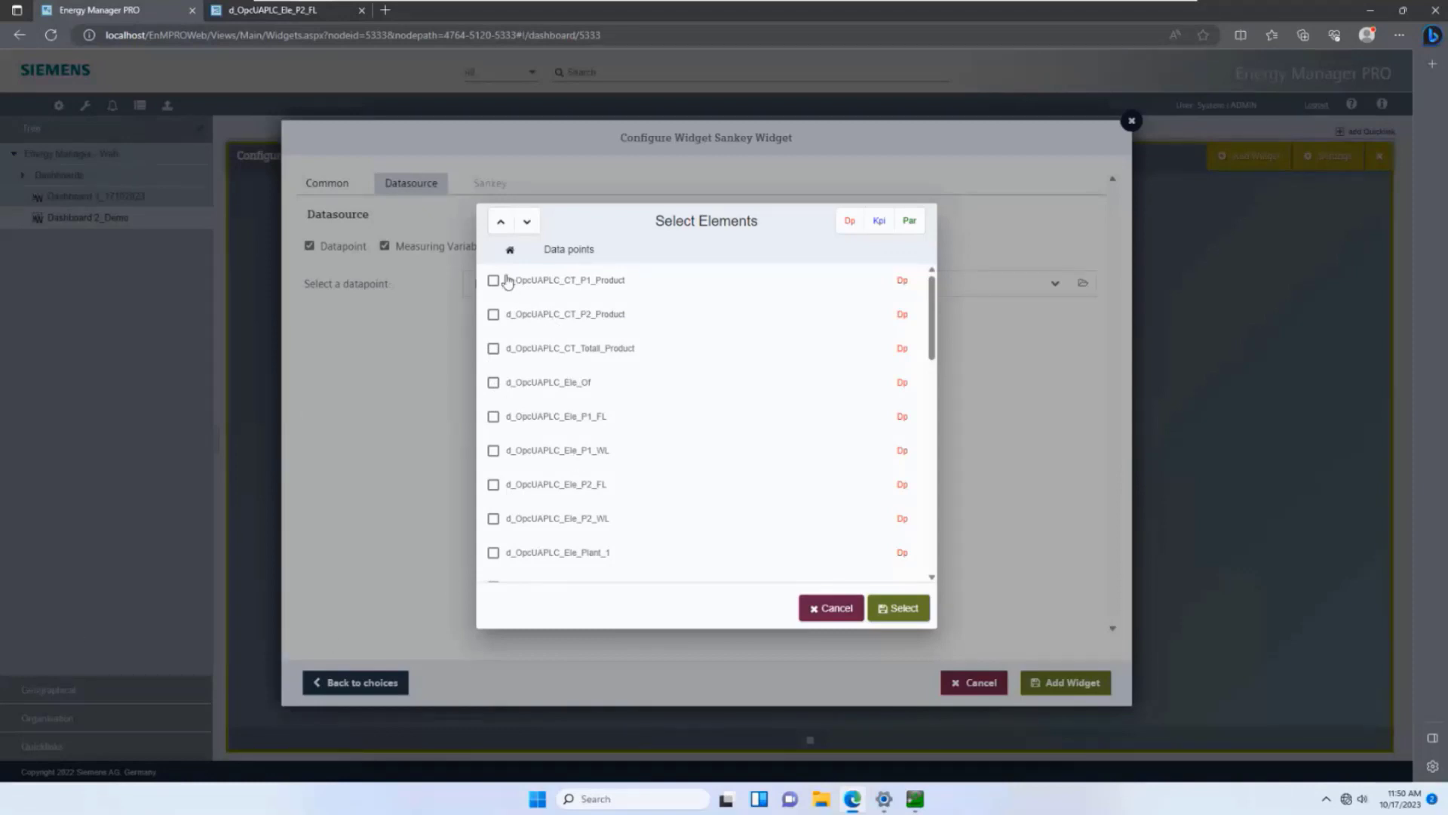
pyautogui.click(495, 389)
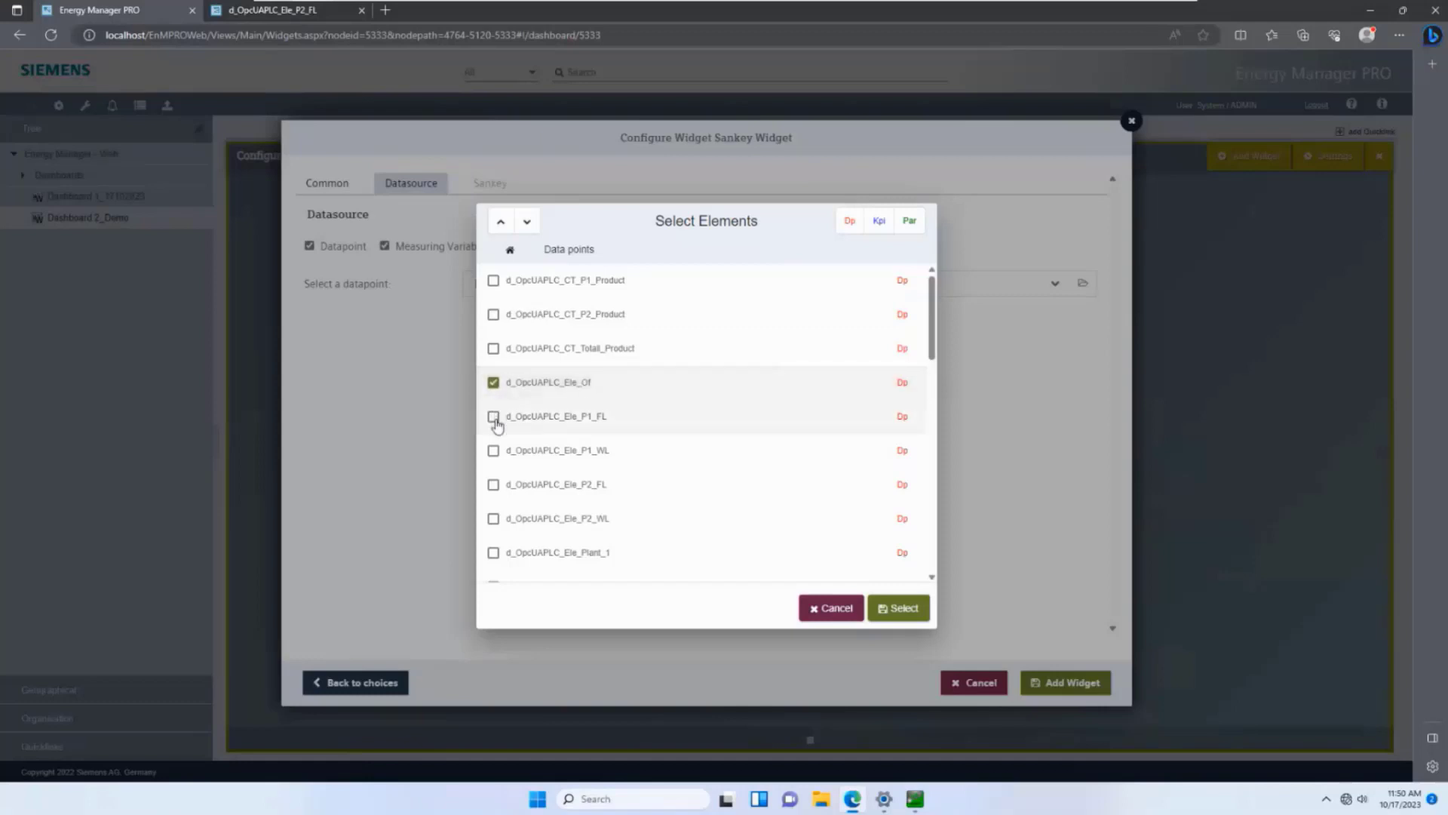
pyautogui.click(495, 419)
pyautogui.click(494, 453)
pyautogui.click(496, 486)
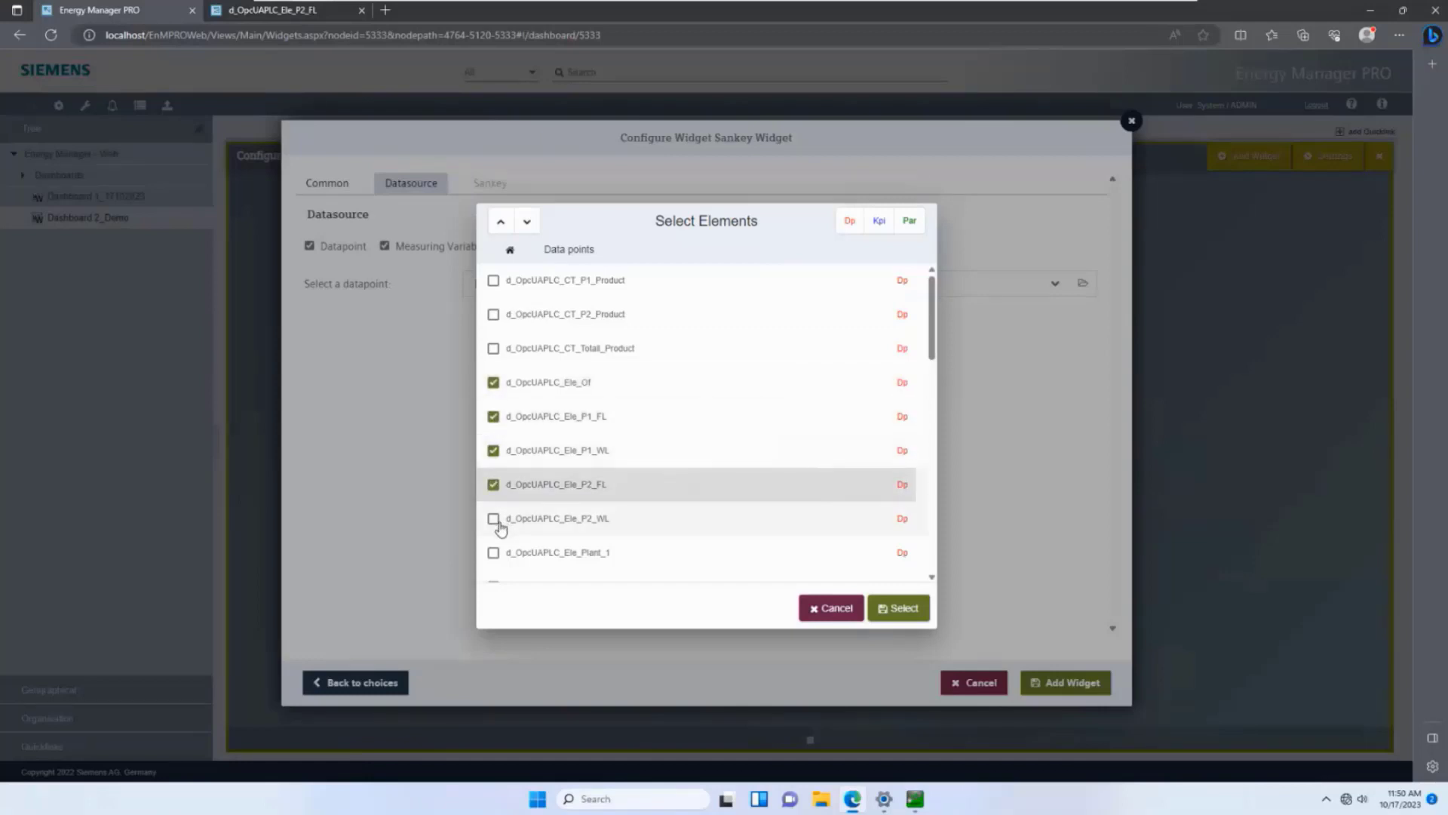
pyautogui.click(494, 520)
pyautogui.scroll(-2, 498, 528)
pyautogui.click(494, 410)
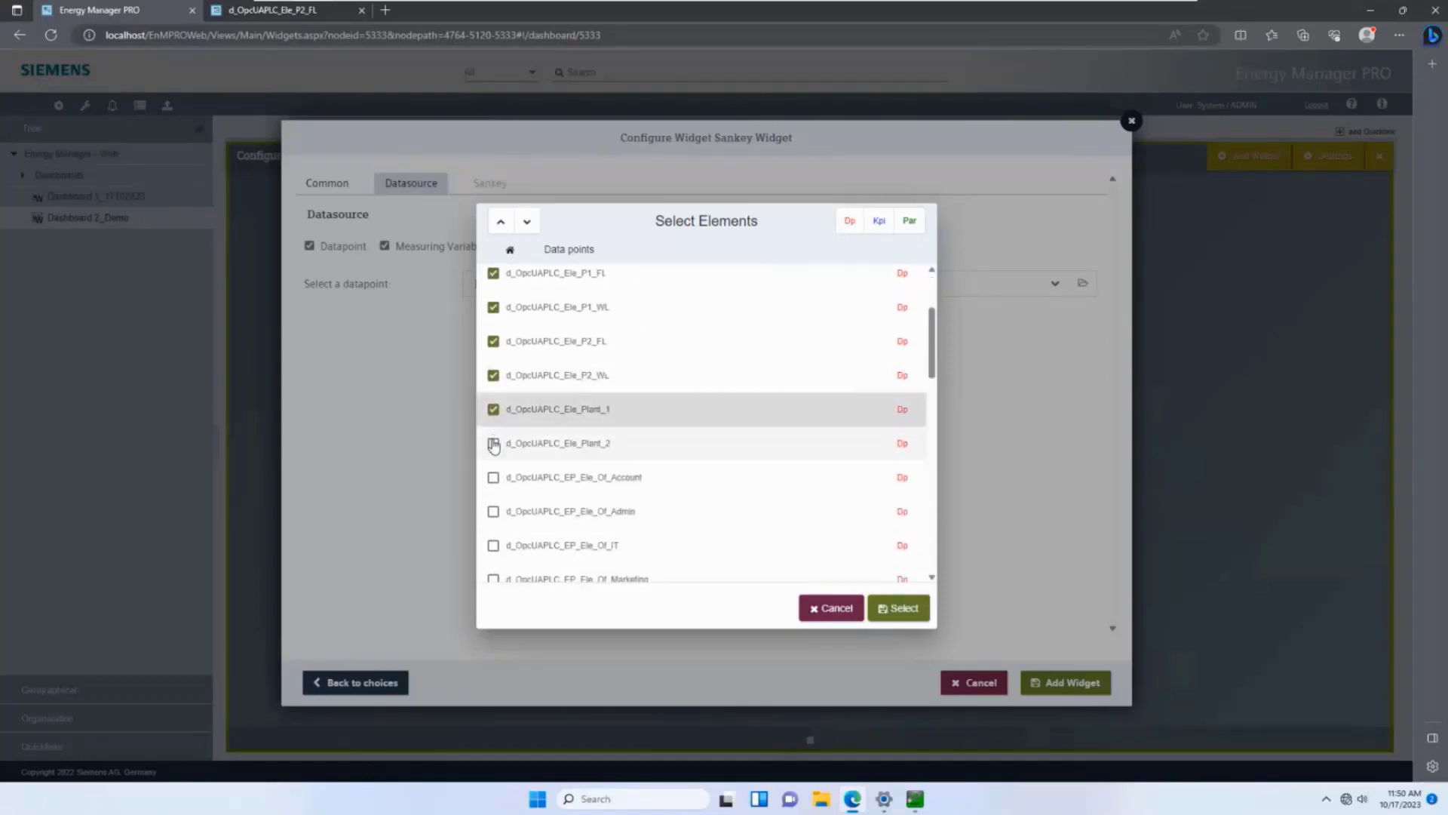
pyautogui.click(494, 444)
# Mark the d_OpcUAPLC_EP_Ele_Of data points Account, Admin, IT, Marketing and Sales
pyautogui.click(494, 477)
pyautogui.click(494, 511)
pyautogui.click(494, 546)
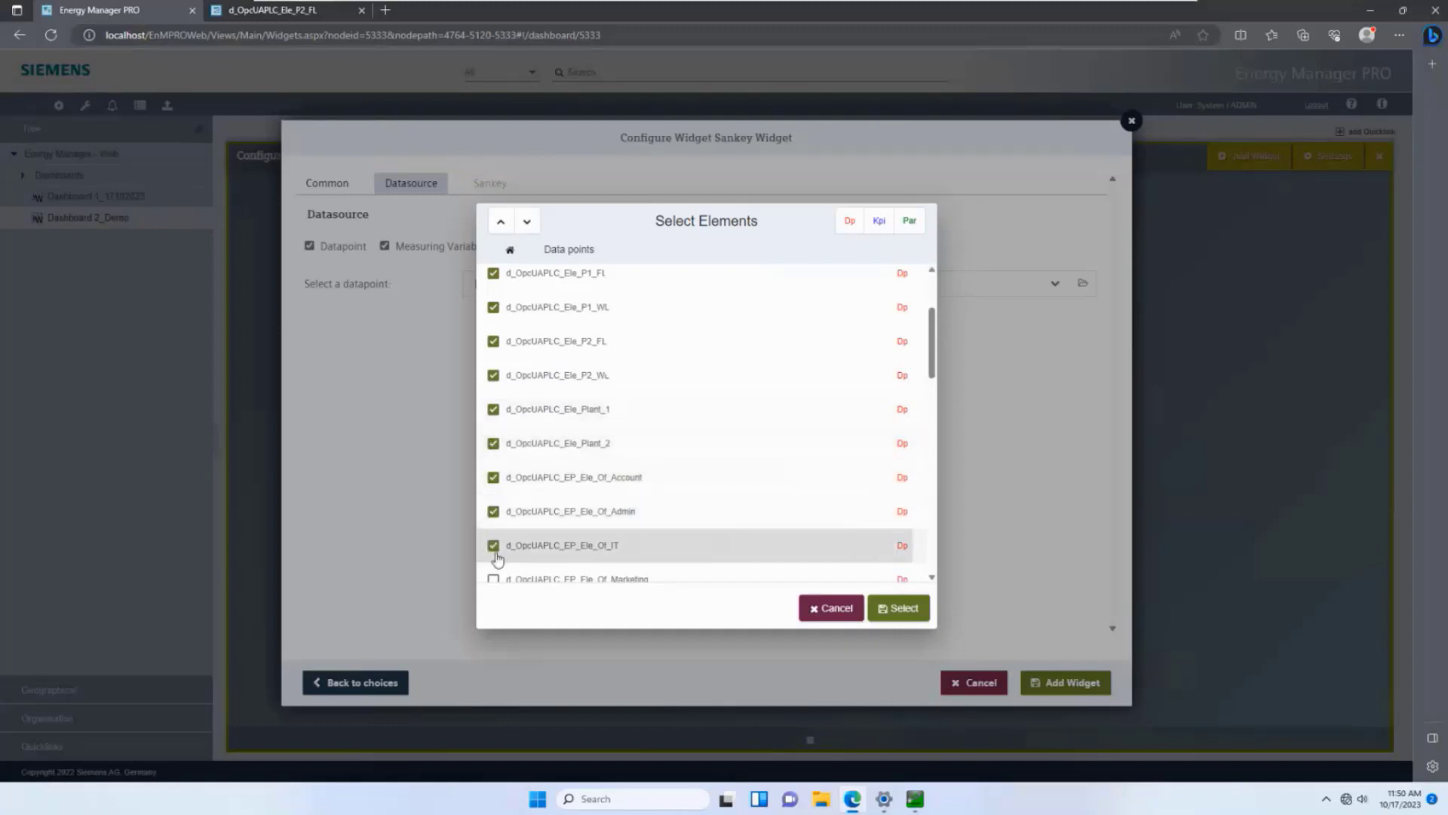
pyautogui.scroll(-3, 498, 453)
pyautogui.click(494, 345)
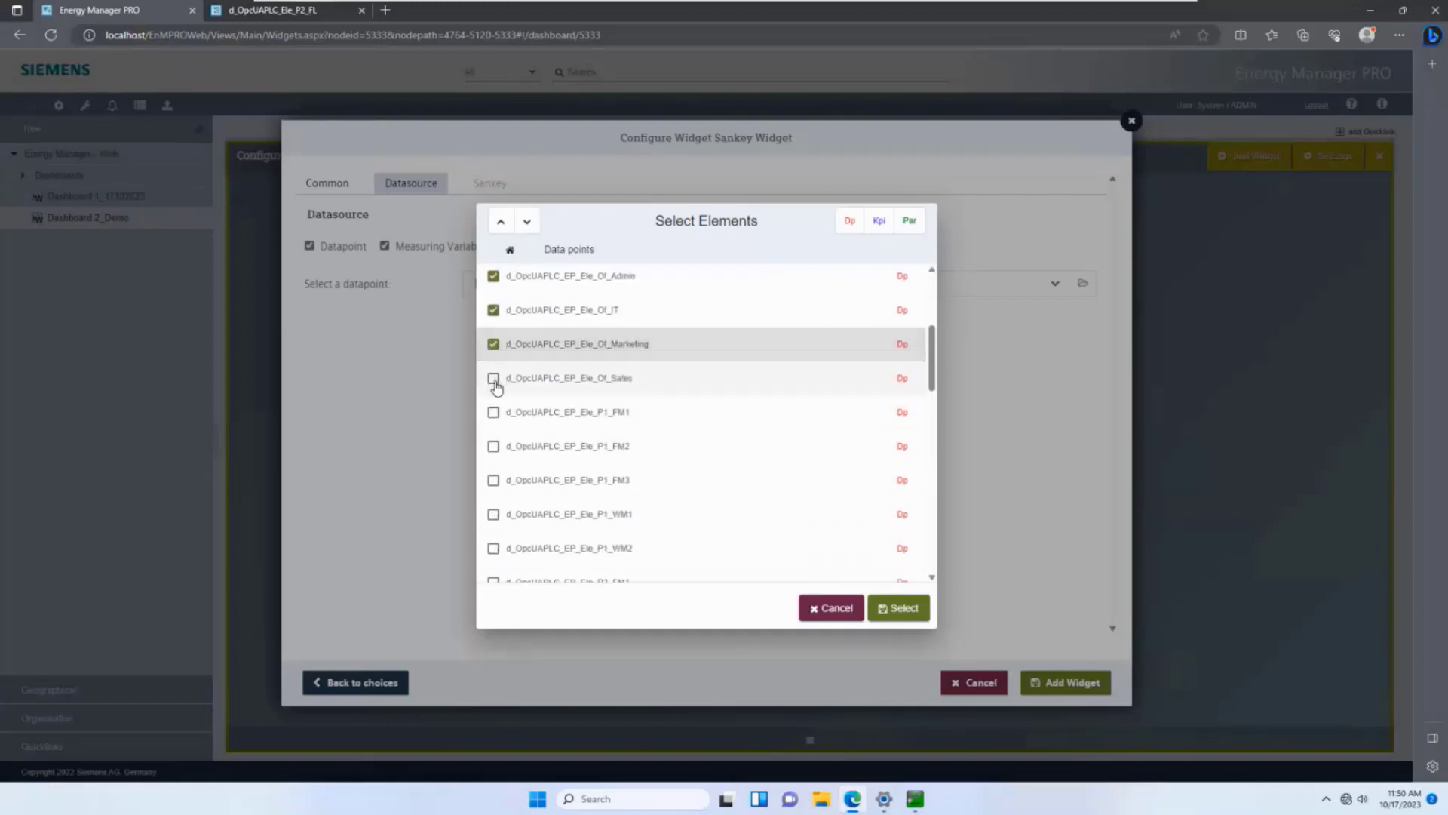
pyautogui.click(494, 378)
# Mark the d_OpcUAPLC_EP_Ele_P1 data points FM1, FM2, FM3, WM1 and WM2
pyautogui.click(494, 412)
pyautogui.click(494, 446)
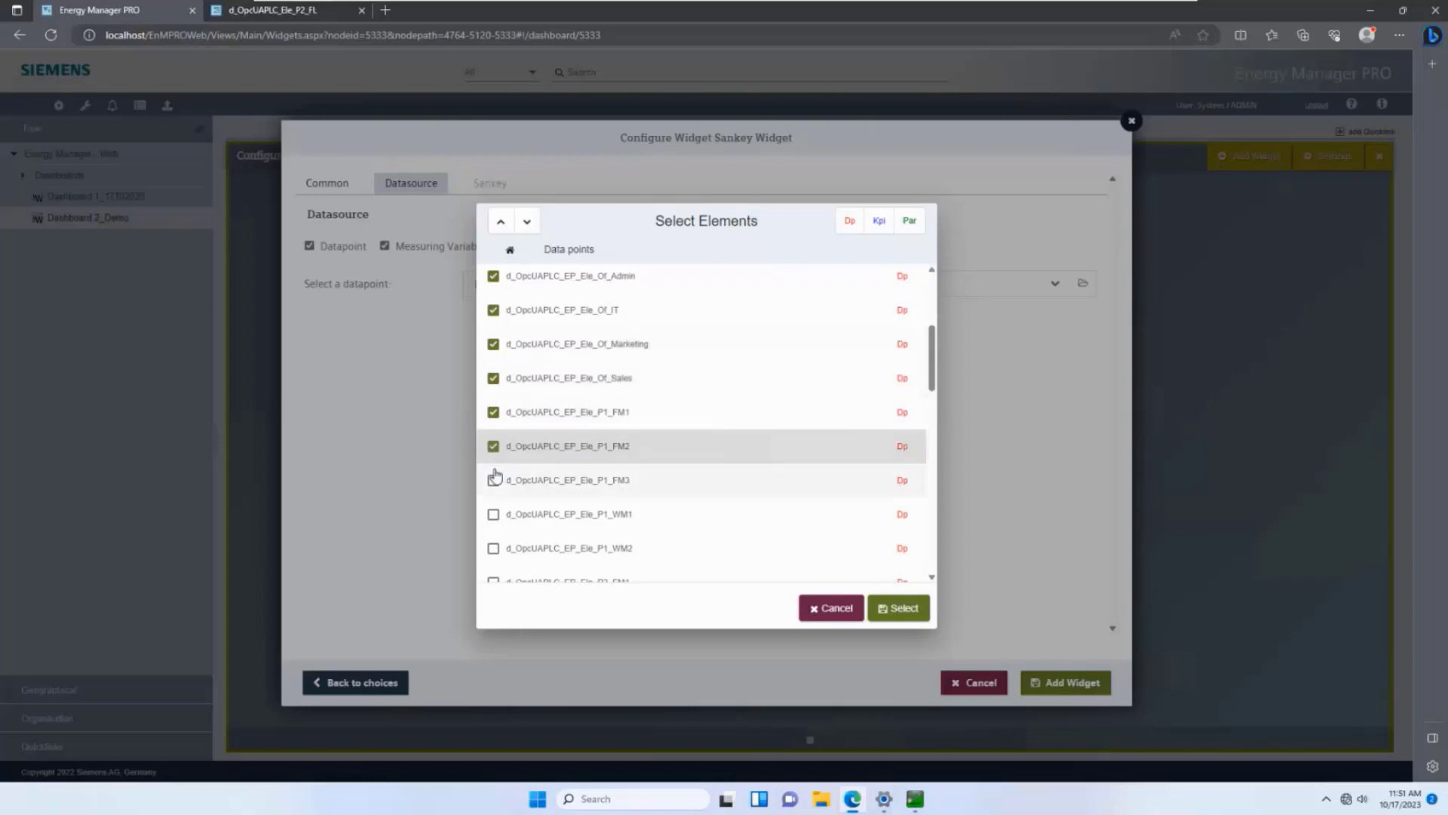
pyautogui.click(494, 480)
pyautogui.click(494, 514)
pyautogui.click(496, 549)
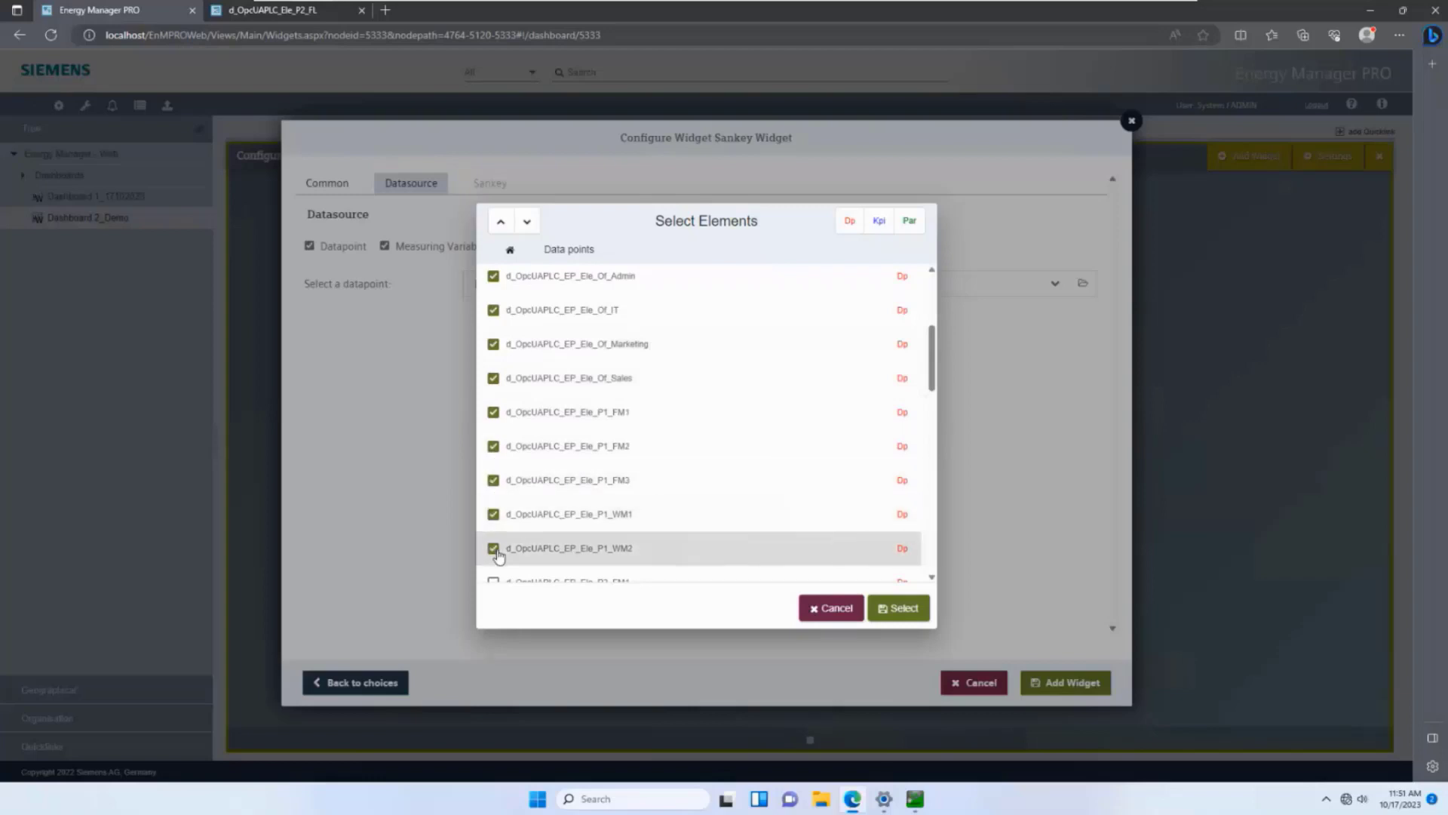
# Mark the d_OpcUAPLC_EP_Ele_P2 data points FM1, FM2, FM3, WM1 and WM2
pyautogui.scroll(-3, 497, 527)
pyautogui.click(494, 368)
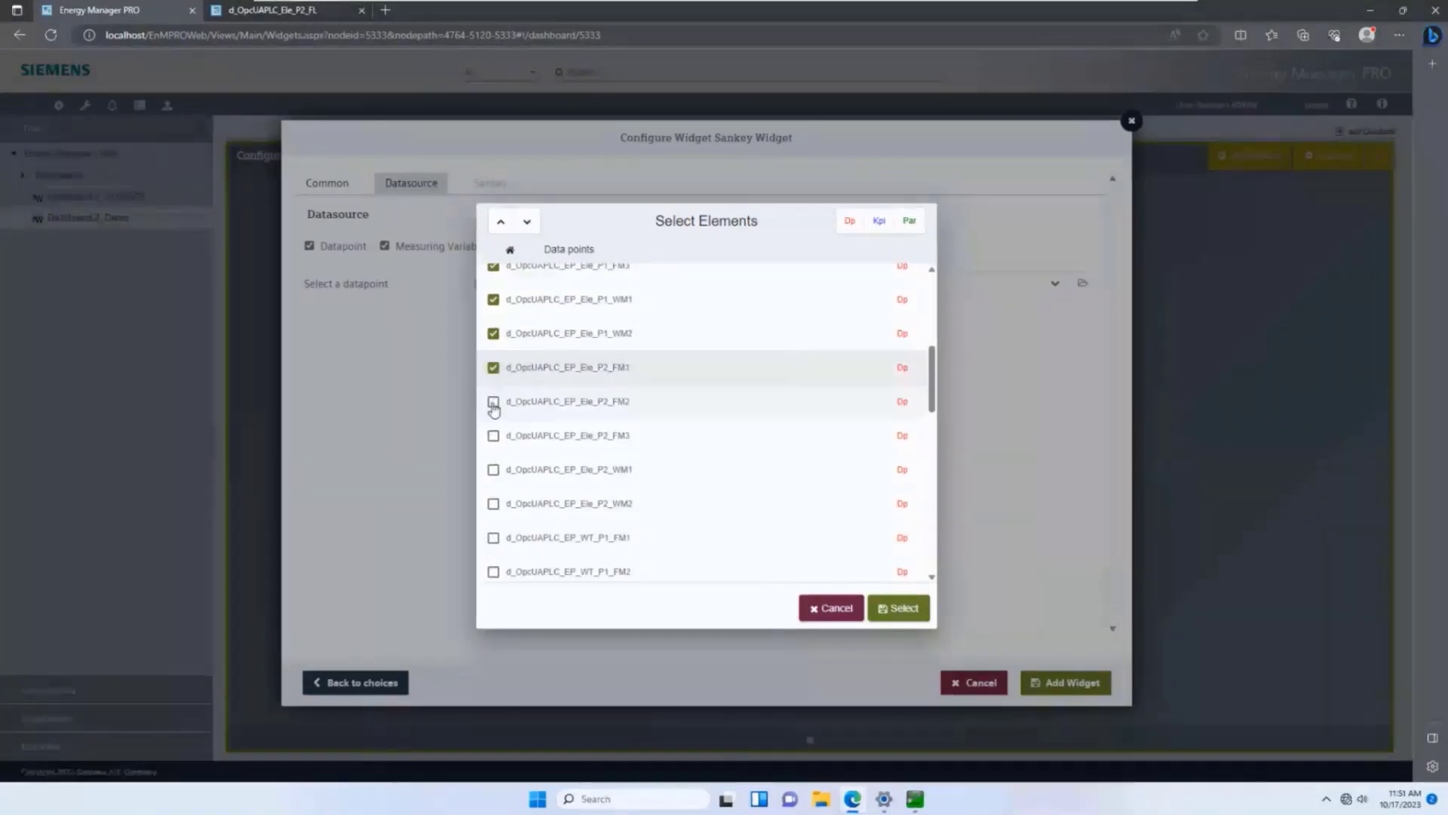
pyautogui.click(494, 402)
pyautogui.click(494, 436)
pyautogui.click(494, 469)
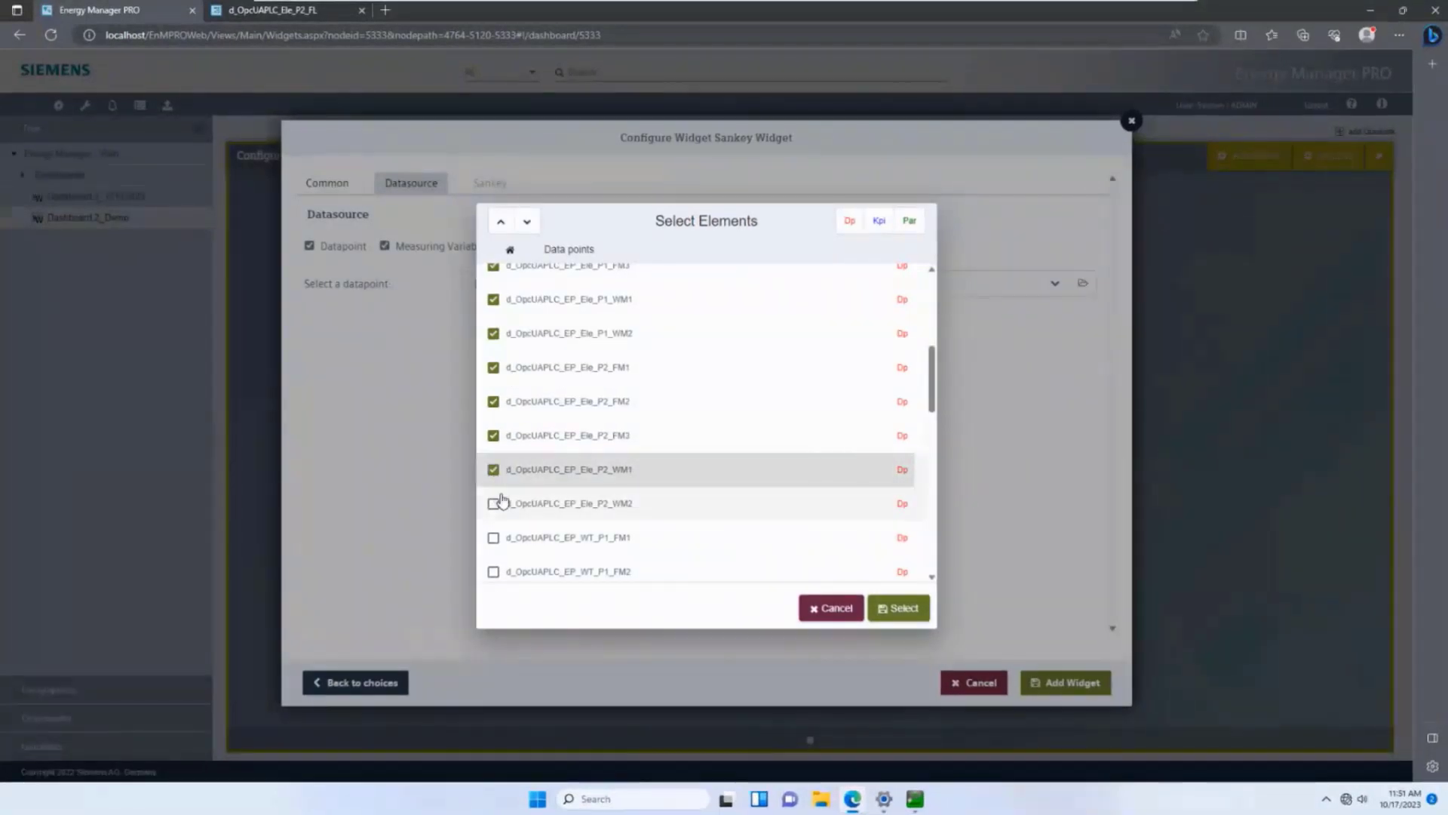
pyautogui.click(494, 503)
# Mark the d_OpcUAPLC_EP_WT_P1 data points FM1, FM2, FM3, WM1 and WM2, plus d_OpcUAPLC_EP_WT_P2_FM1
pyautogui.click(494, 539)
pyautogui.scroll(-1, 494, 539)
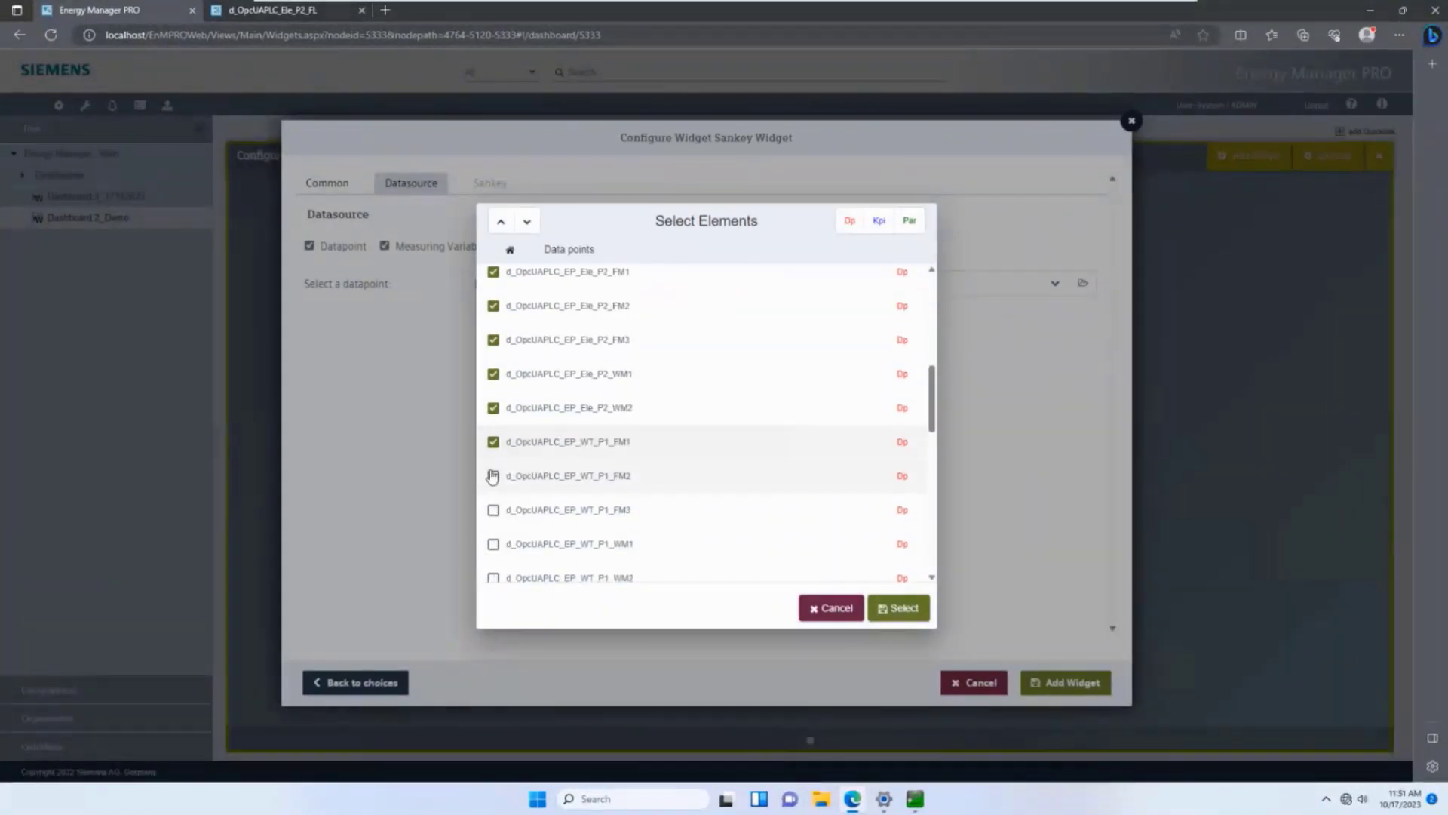
pyautogui.click(494, 476)
pyautogui.scroll(-1, 496, 478)
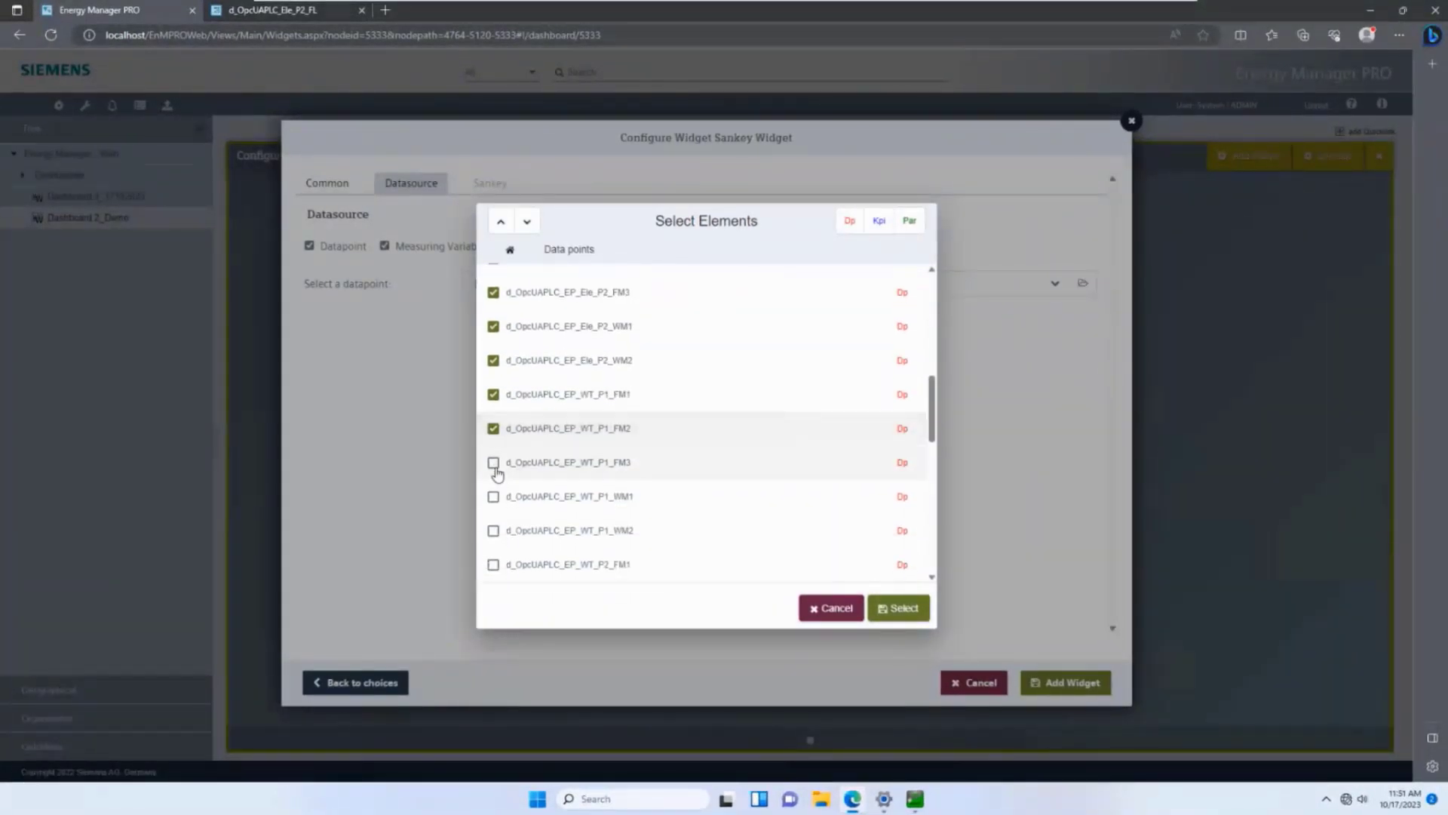
pyautogui.click(494, 463)
pyautogui.click(488, 496)
pyautogui.click(496, 531)
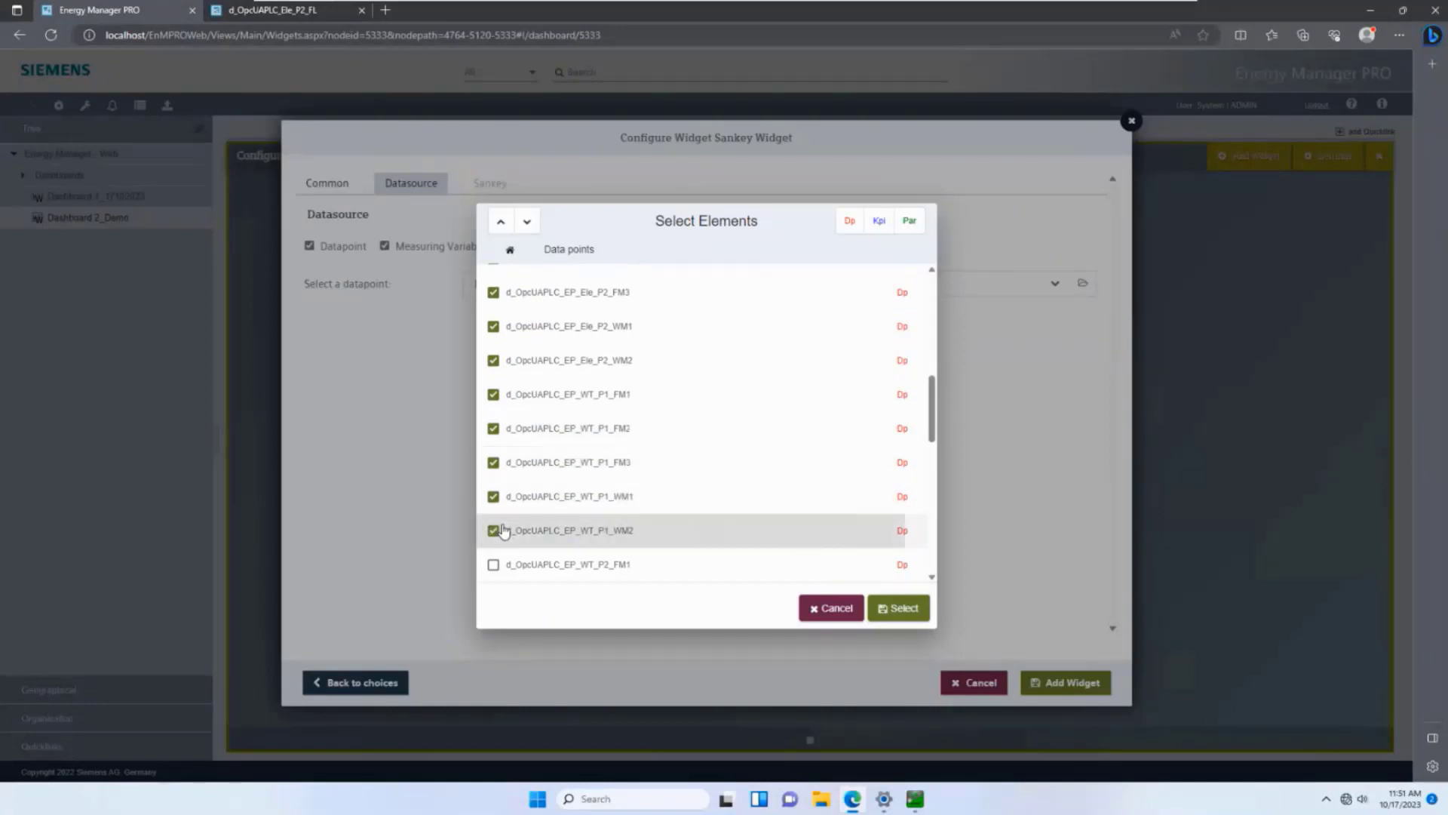
pyautogui.scroll(-1, 501, 528)
pyautogui.click(494, 469)
# Unmark all selected d_OpcUAPLC_EP_WT data points, from WT_P2_FM1 back to WT_P1_FM1
pyautogui.scroll(-1, 495, 468)
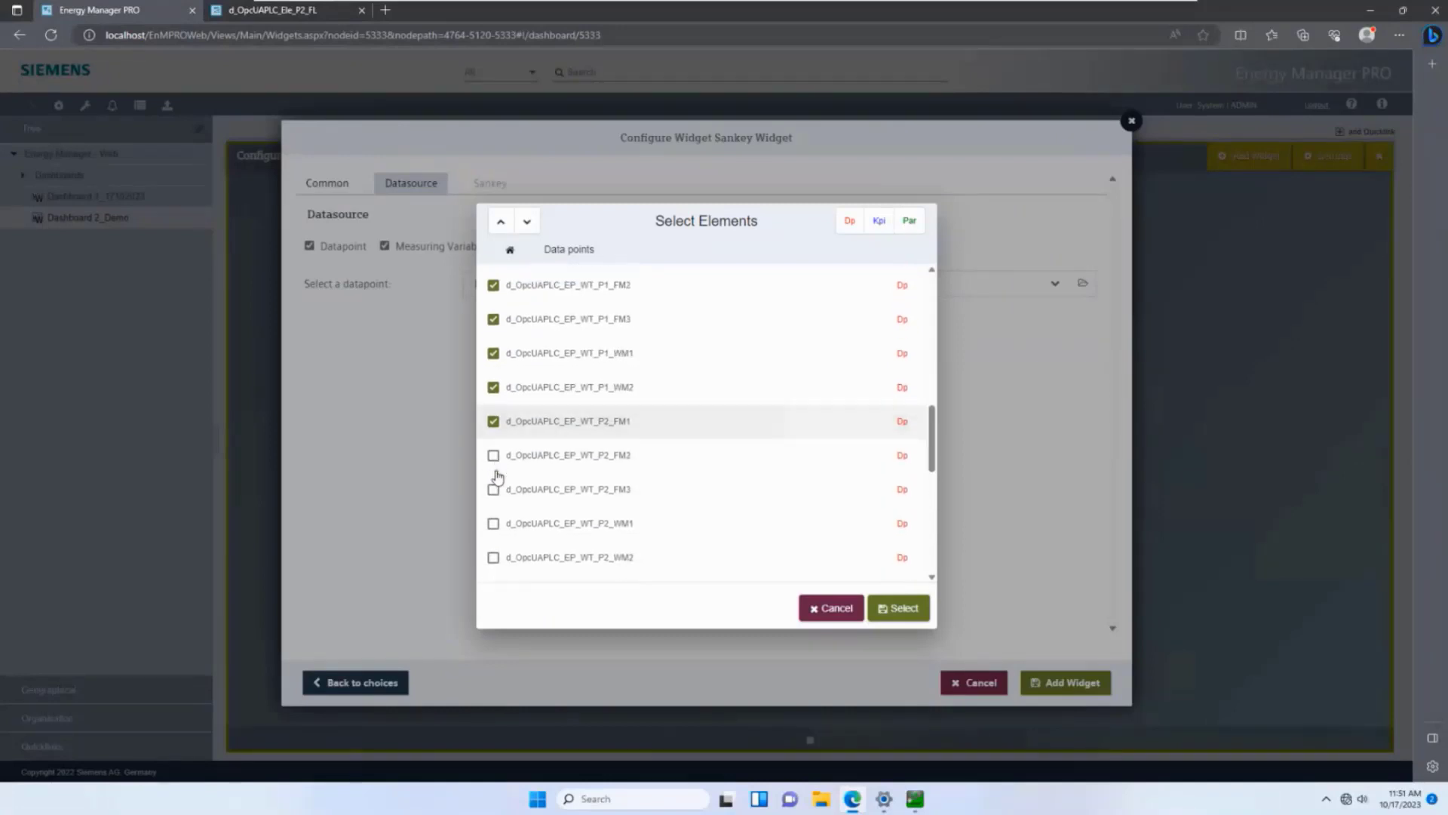
pyautogui.click(494, 420)
pyautogui.click(493, 386)
pyautogui.click(493, 352)
pyautogui.click(494, 319)
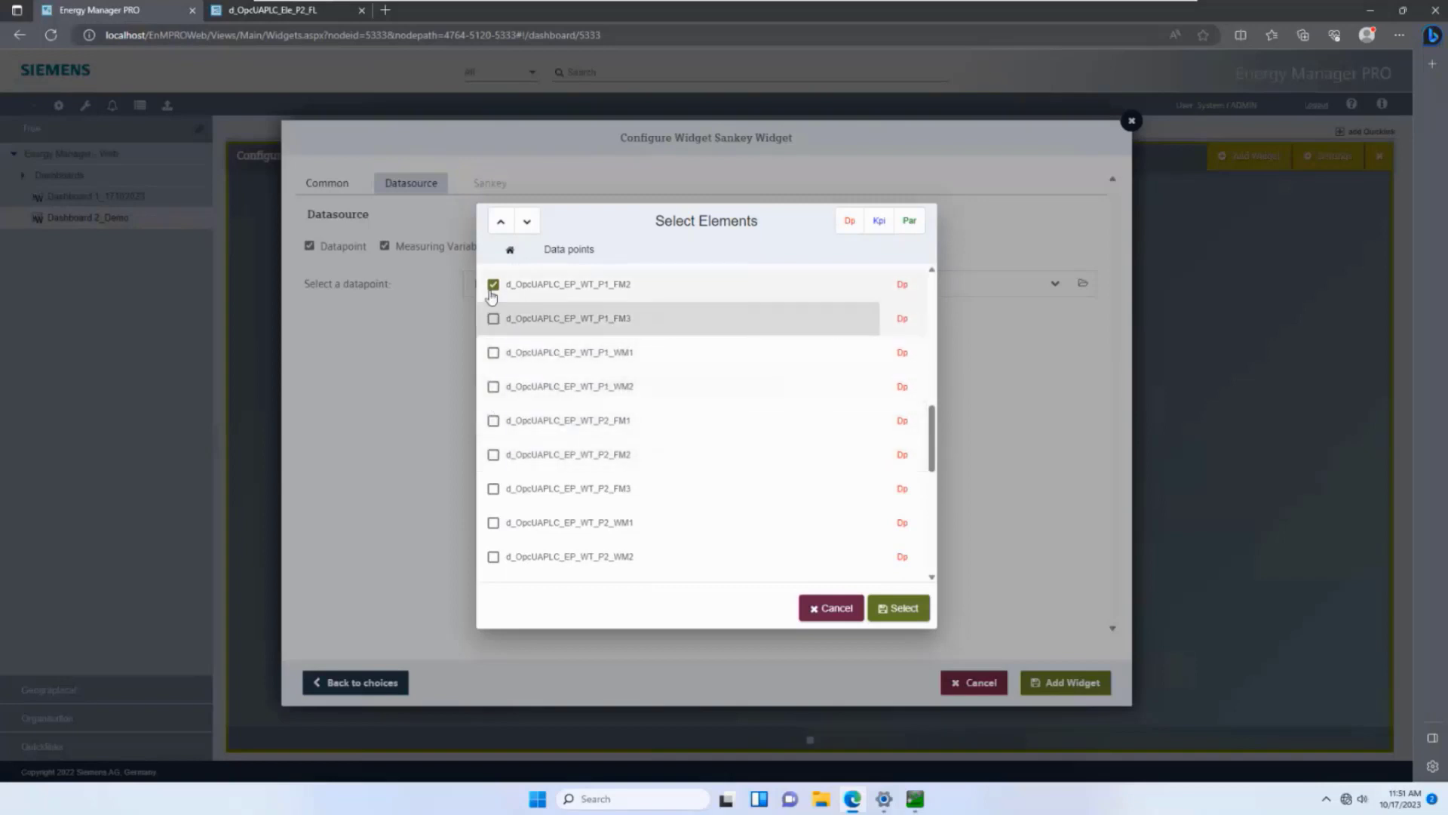
pyautogui.click(493, 285)
pyautogui.scroll(1, 519, 349)
pyautogui.click(494, 347)
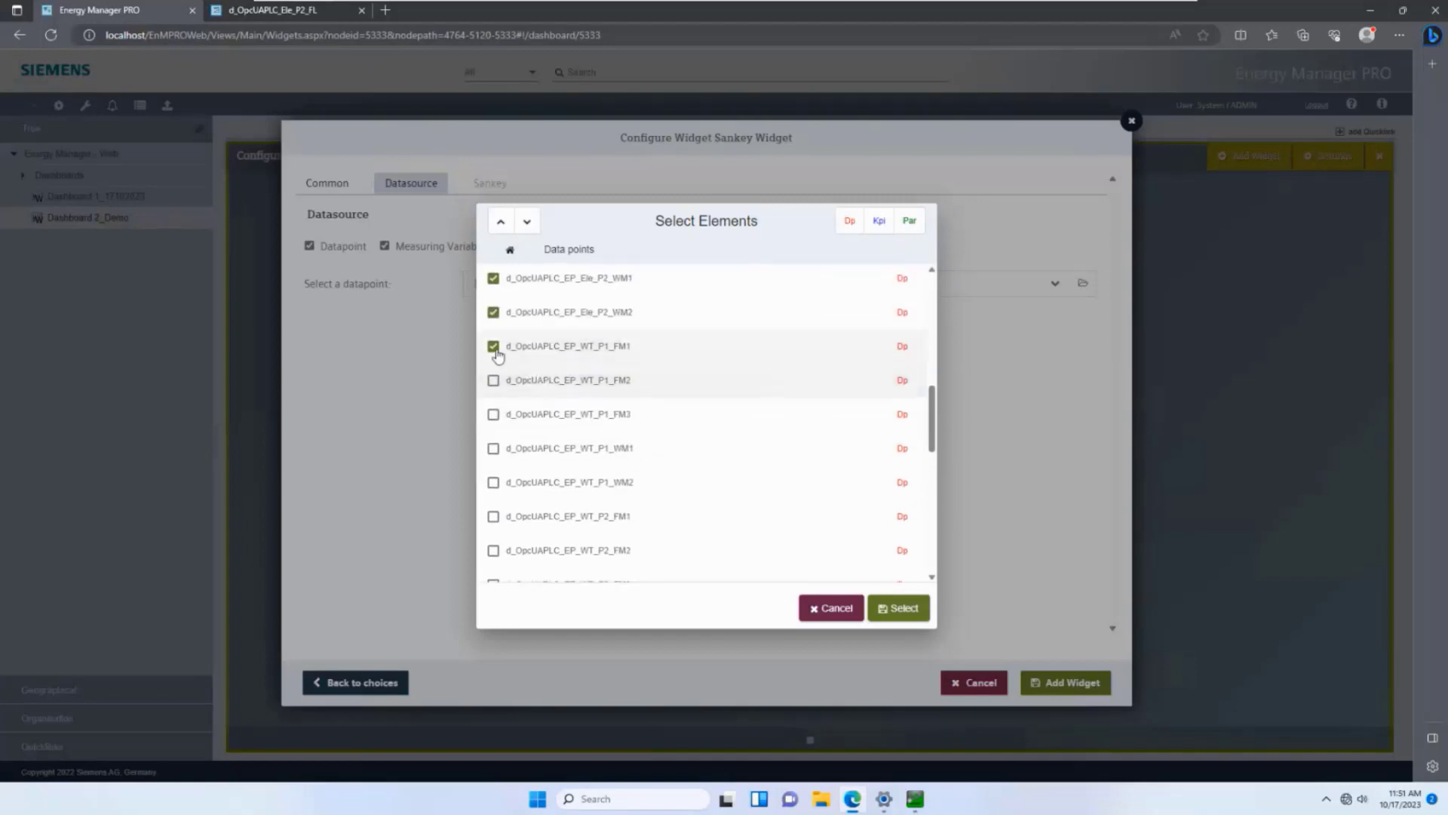
pyautogui.click(494, 347)
pyautogui.scroll(1, 748, 428)
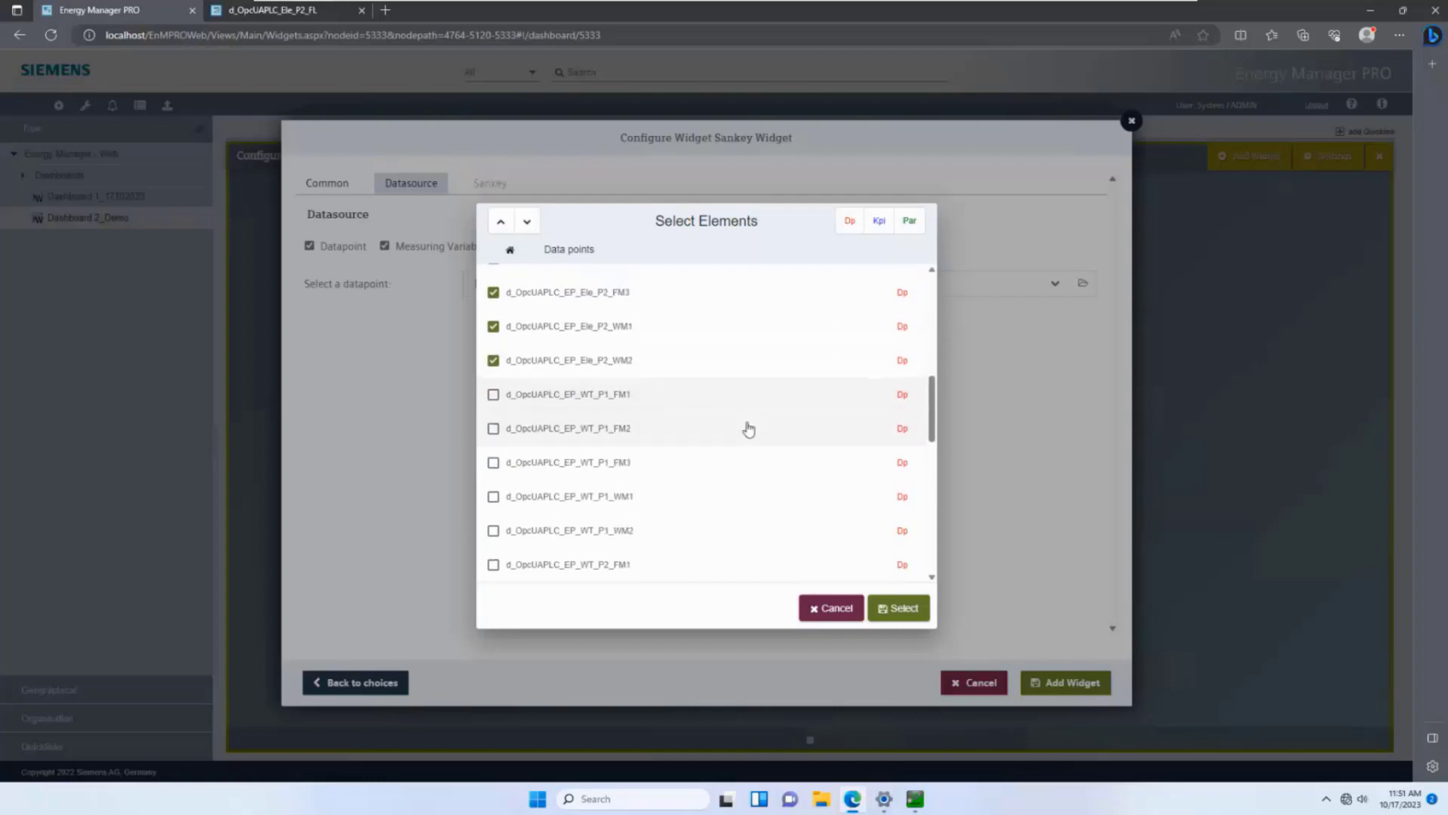
# Apply the data point selection, review the selected list and add the Sankey widget to the dashboard
pyautogui.click(909, 614)
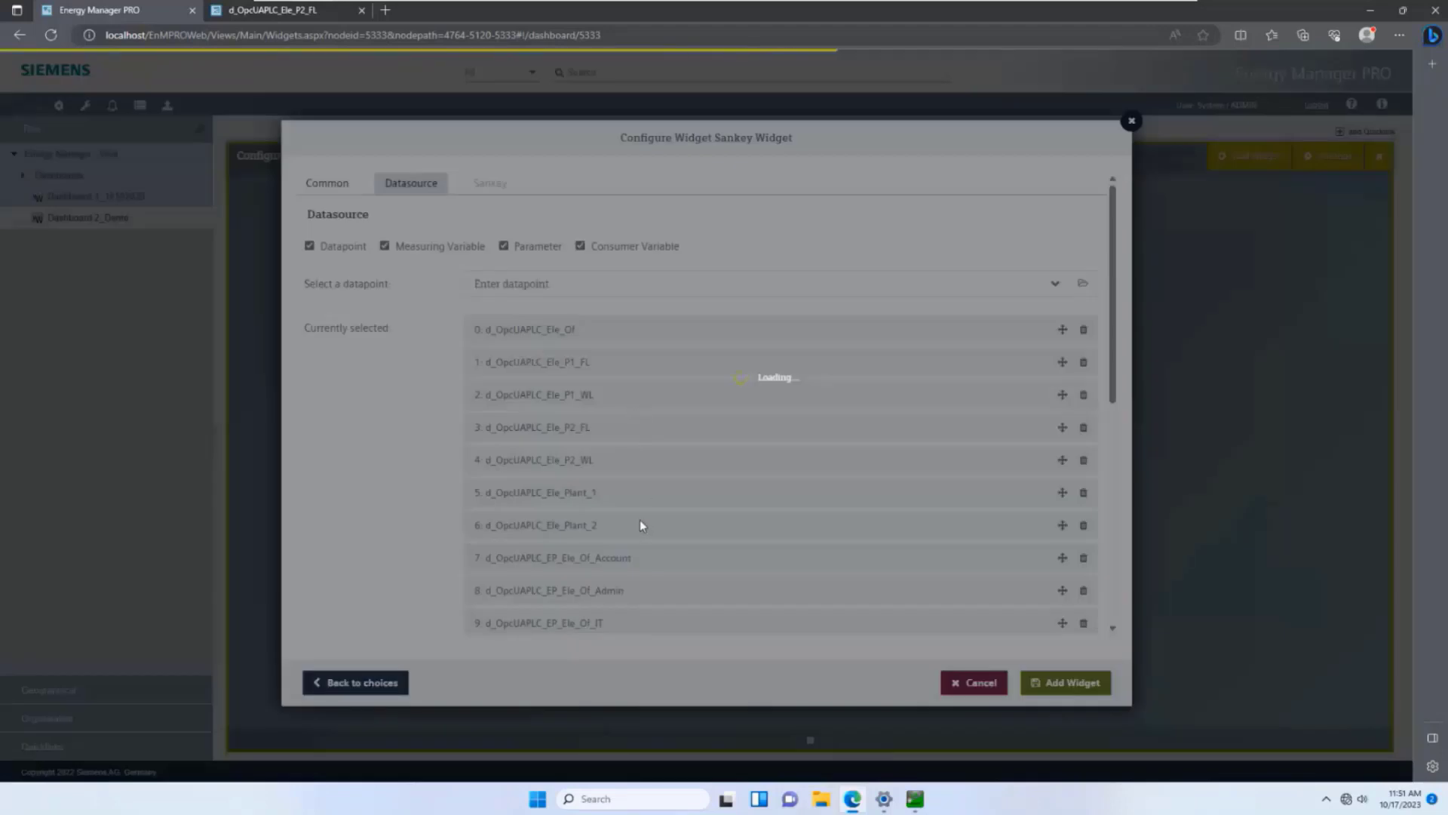
pyautogui.scroll(-1, 640, 521)
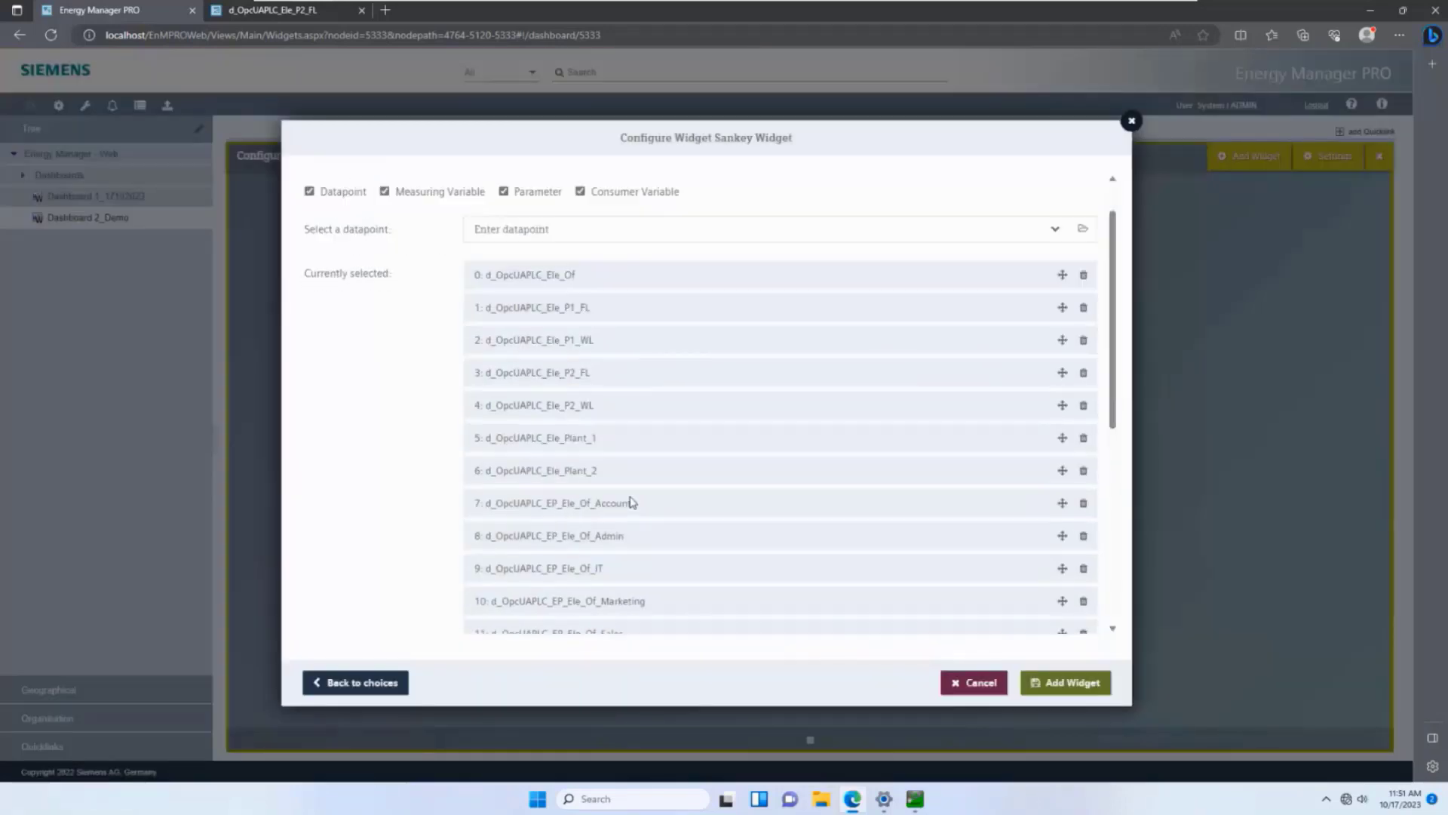
pyautogui.scroll(-1, 642, 515)
pyautogui.scroll(3, 649, 536)
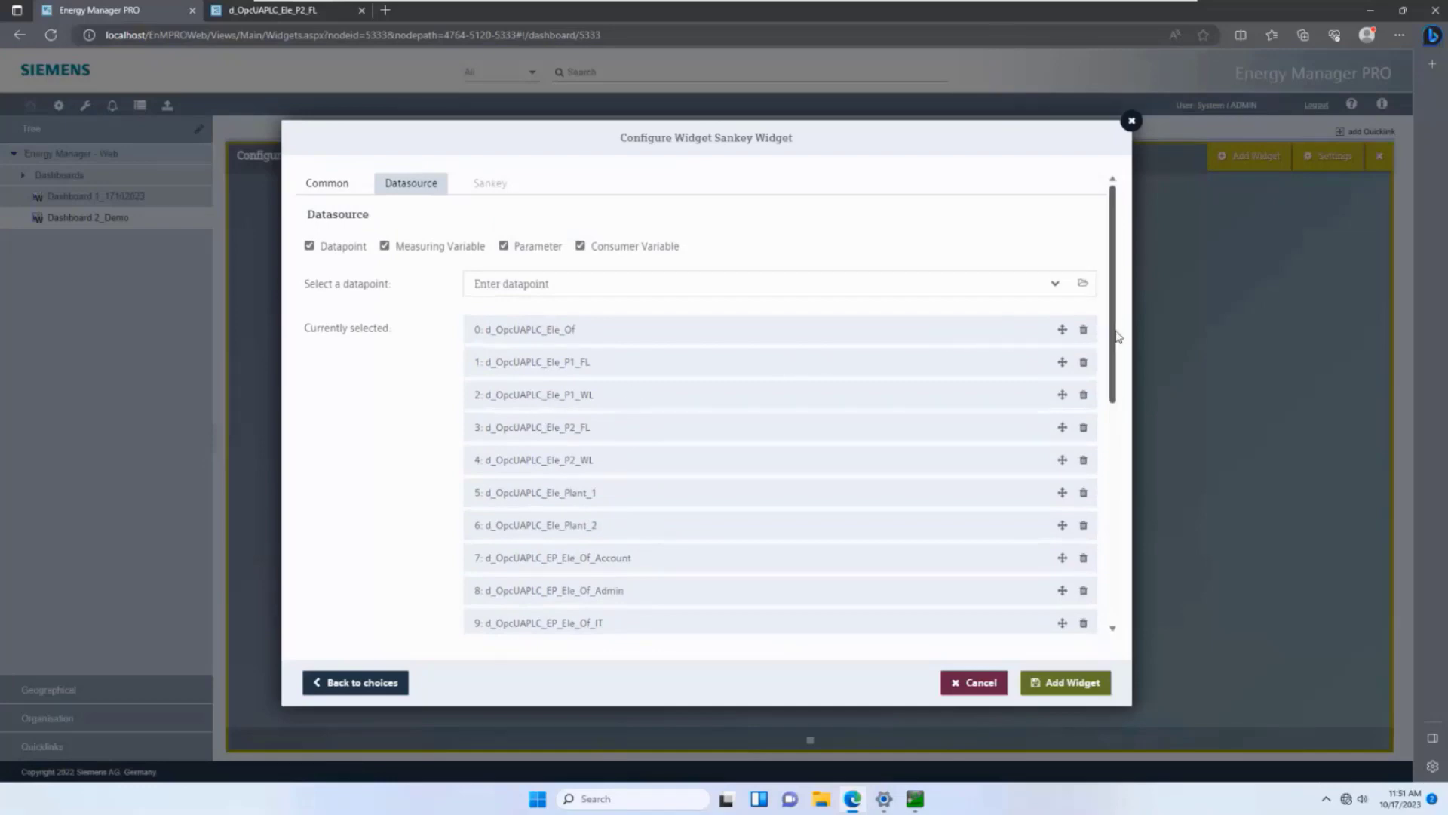
pyautogui.scroll(-1, 1116, 336)
pyautogui.click(1066, 681)
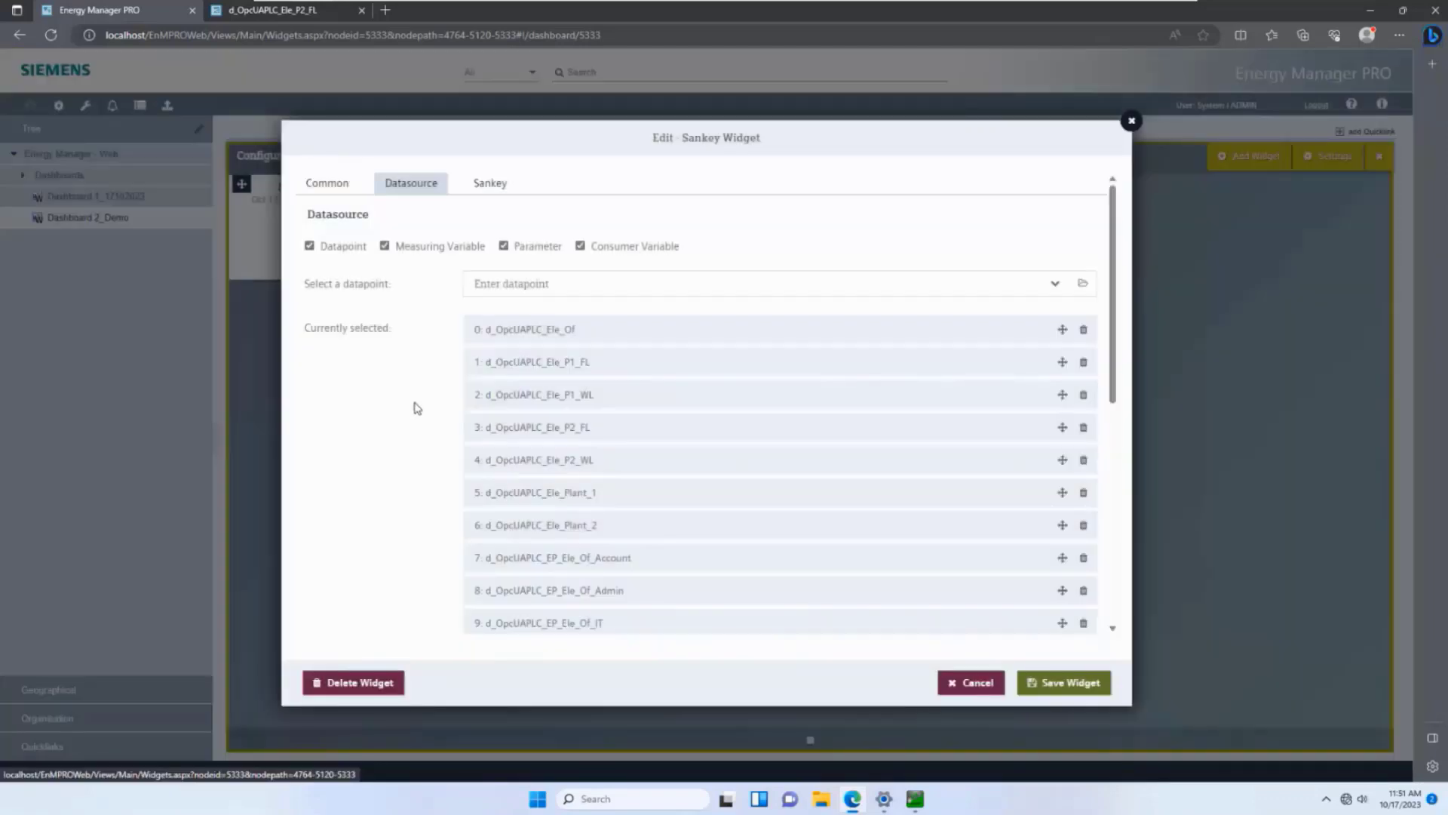
# In the widget's Sankey settings, add a node named Ele_Source
pyautogui.click(497, 191)
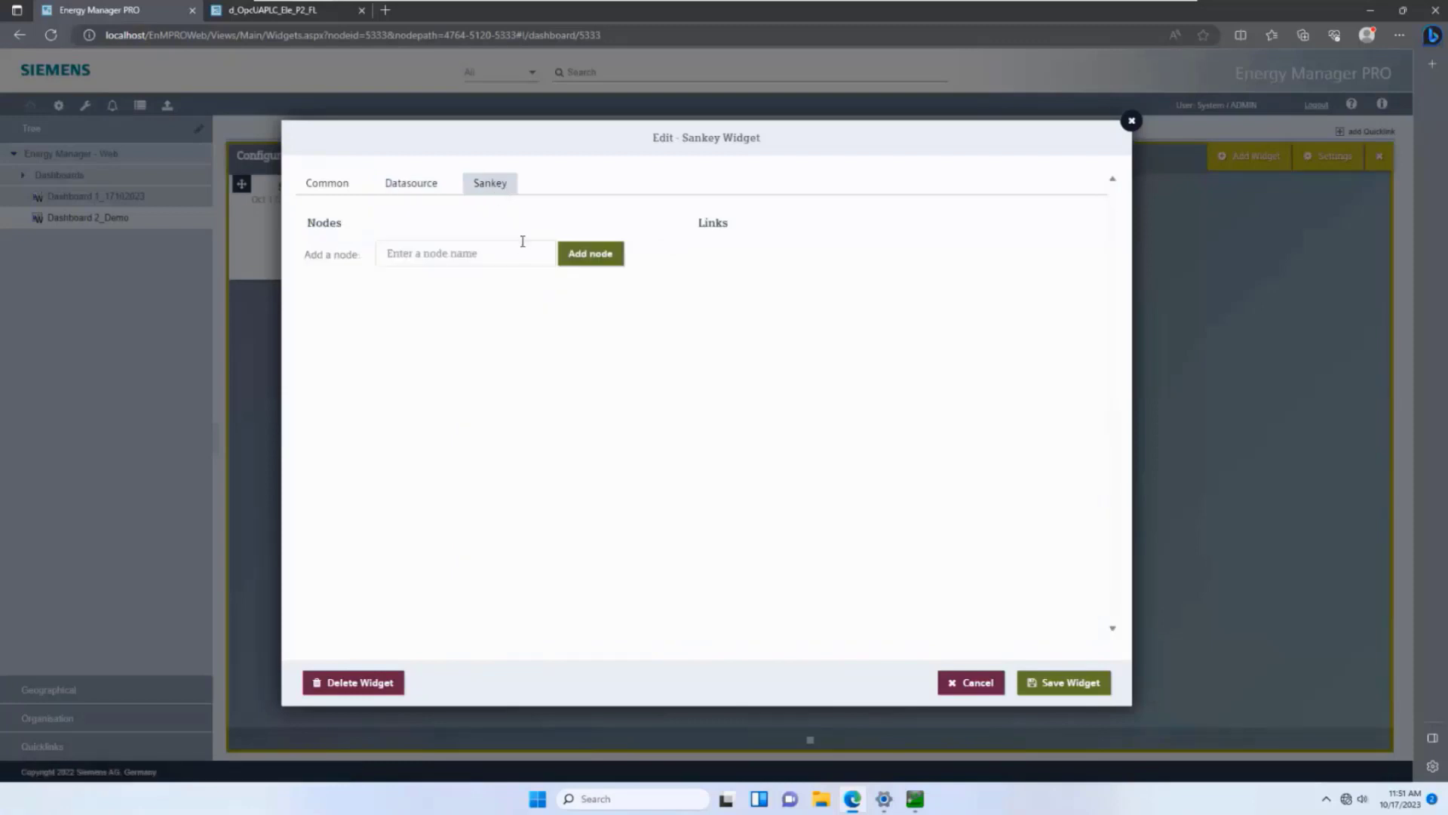
pyautogui.click(497, 249)
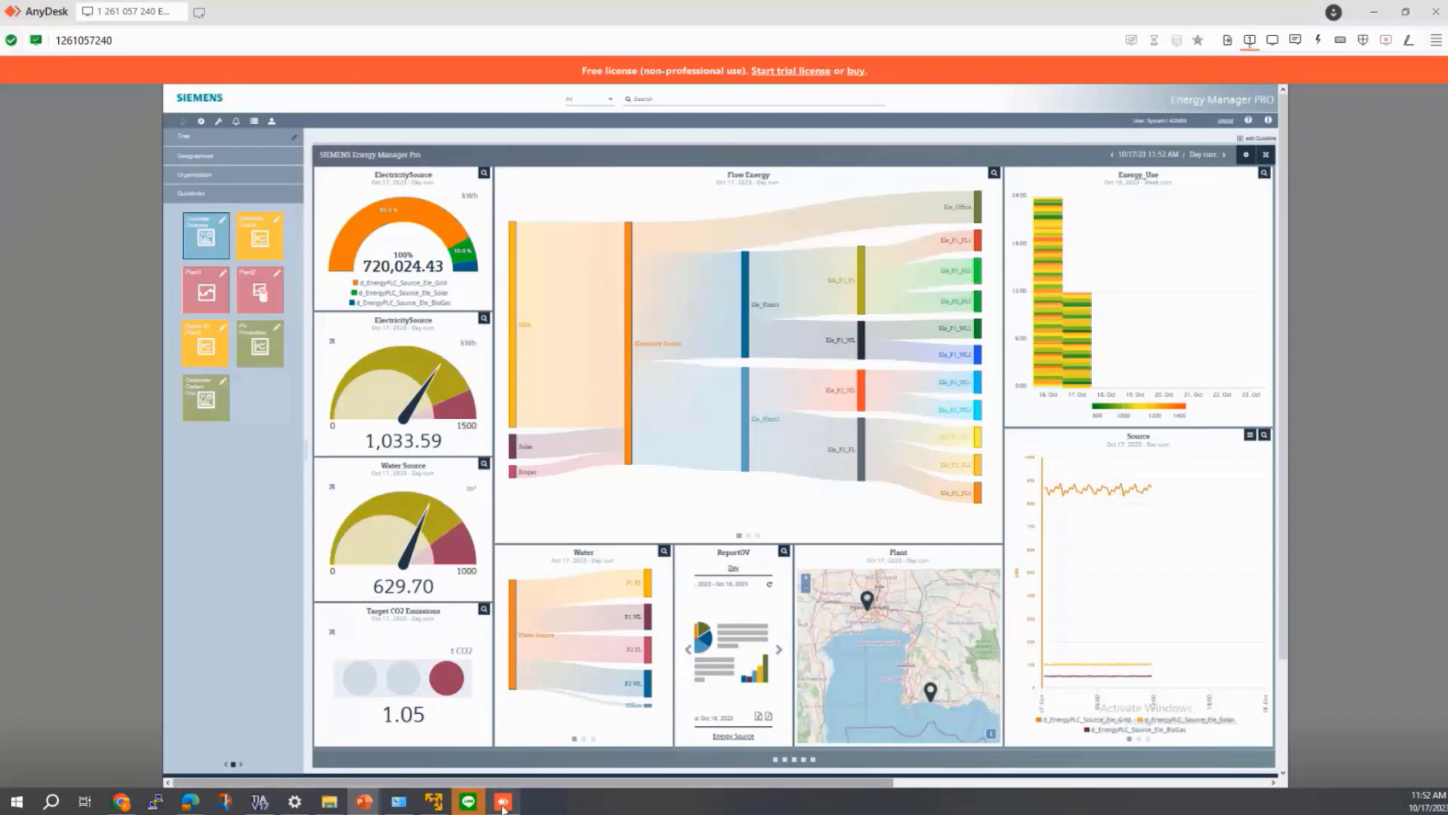
pyautogui.click(503, 735)
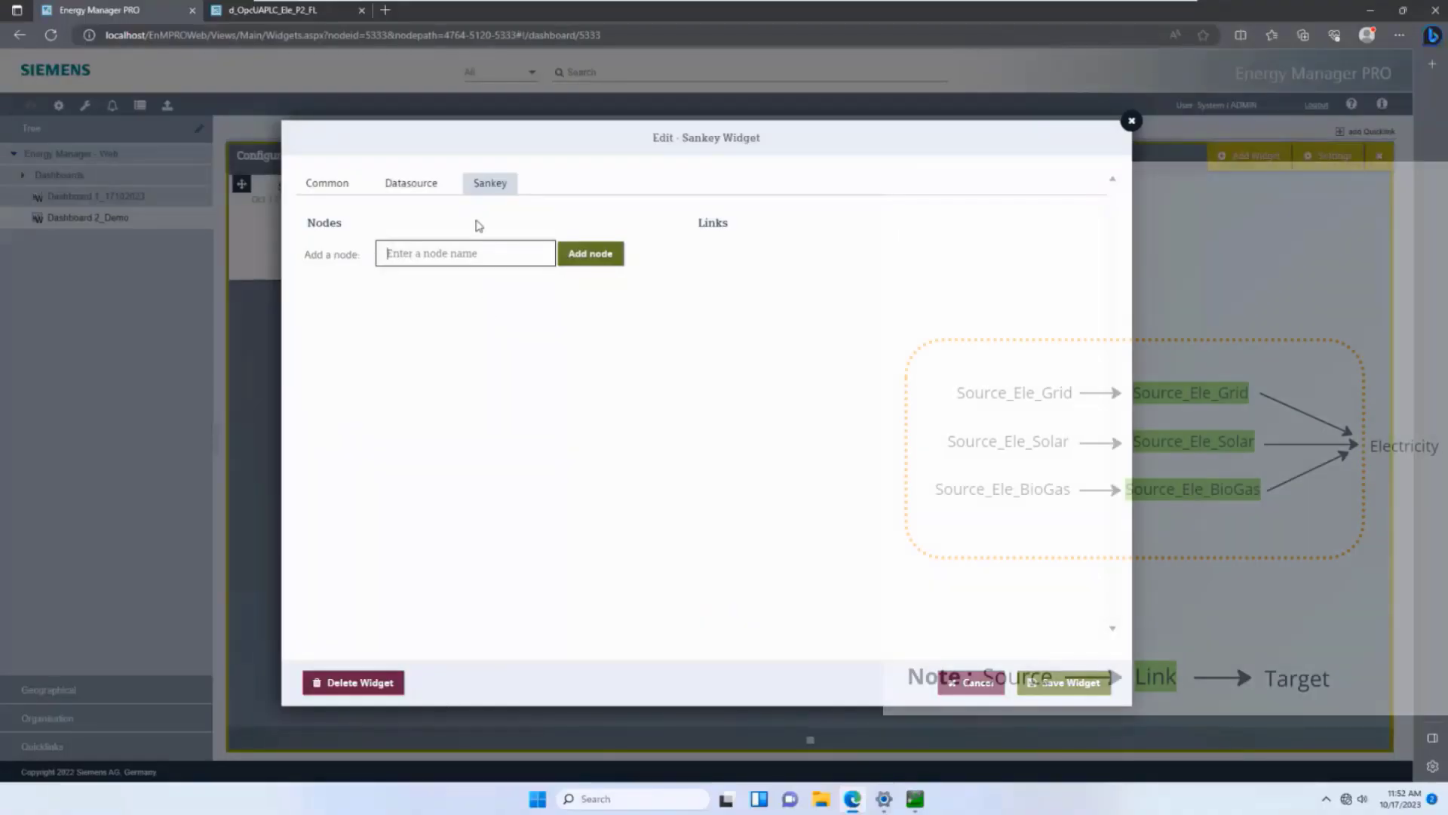
pyautogui.click(387, 253)
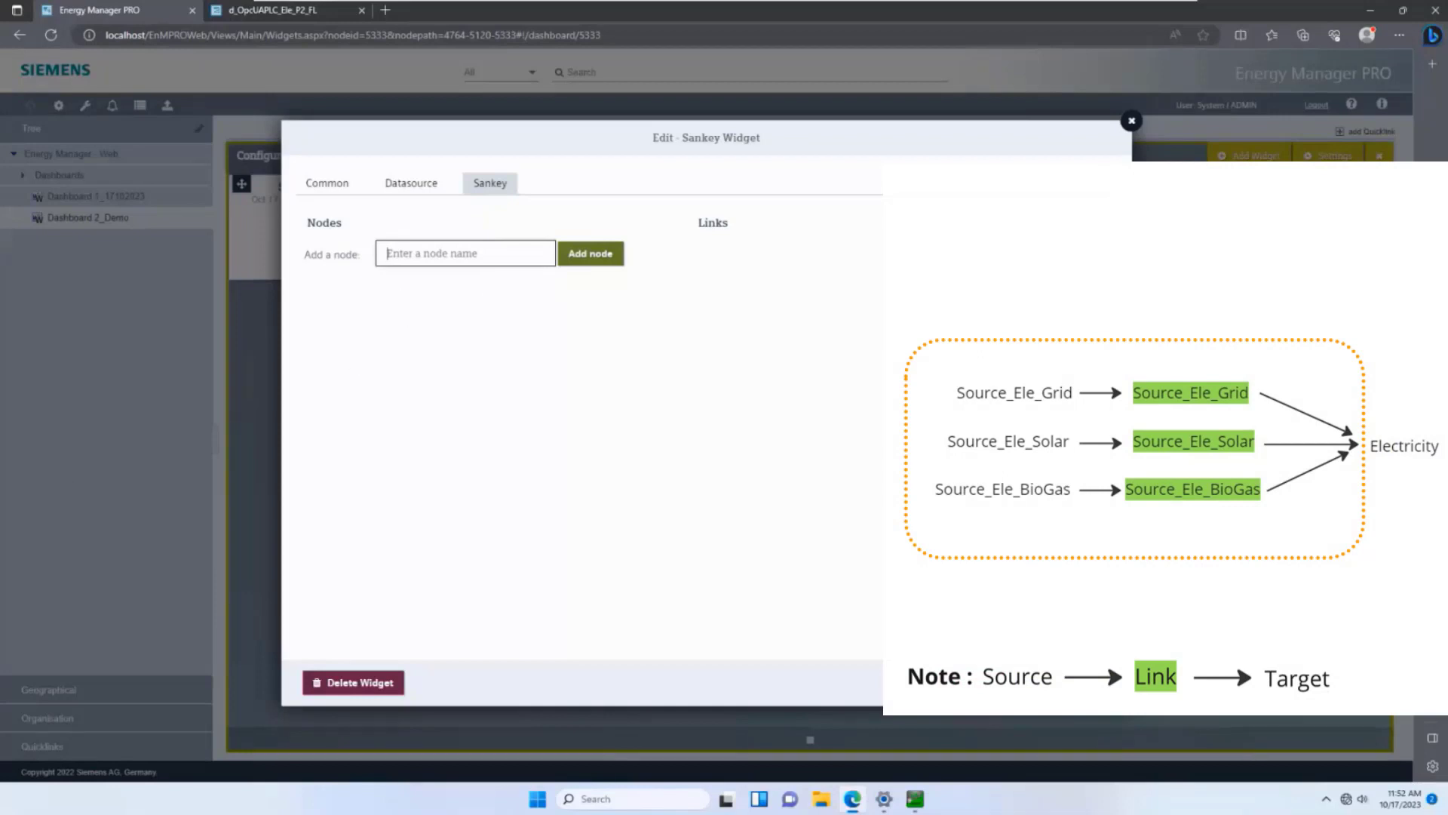
pyautogui.click(439, 251)
pyautogui.write('Ele_Source')
pyautogui.click(591, 254)
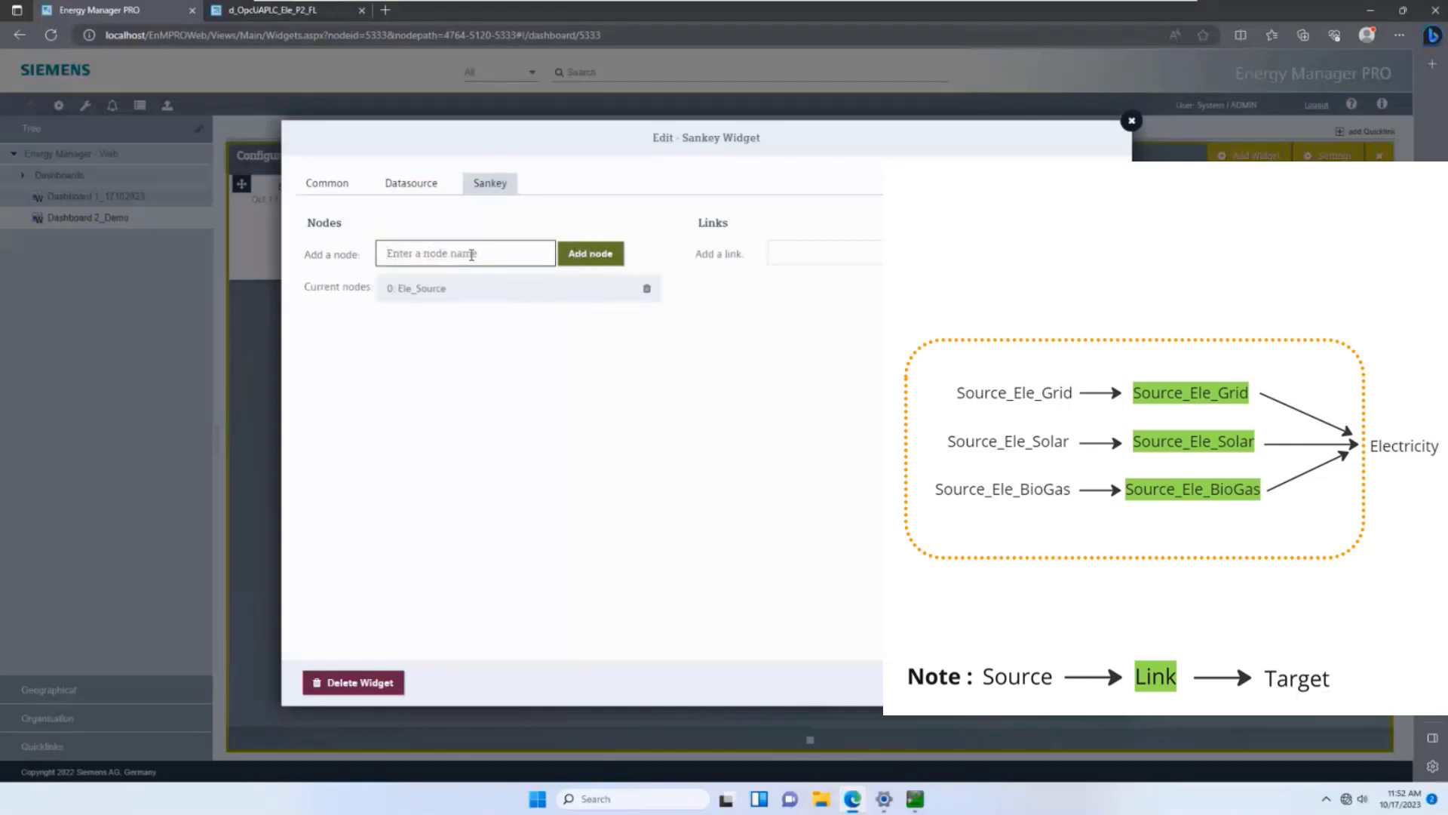
# Add three nodes named MEA, Solar and Biogas for the electricity sources
pyautogui.write('MEA')
pyautogui.click(591, 254)
pyautogui.click(467, 256)
pyautogui.write('So')
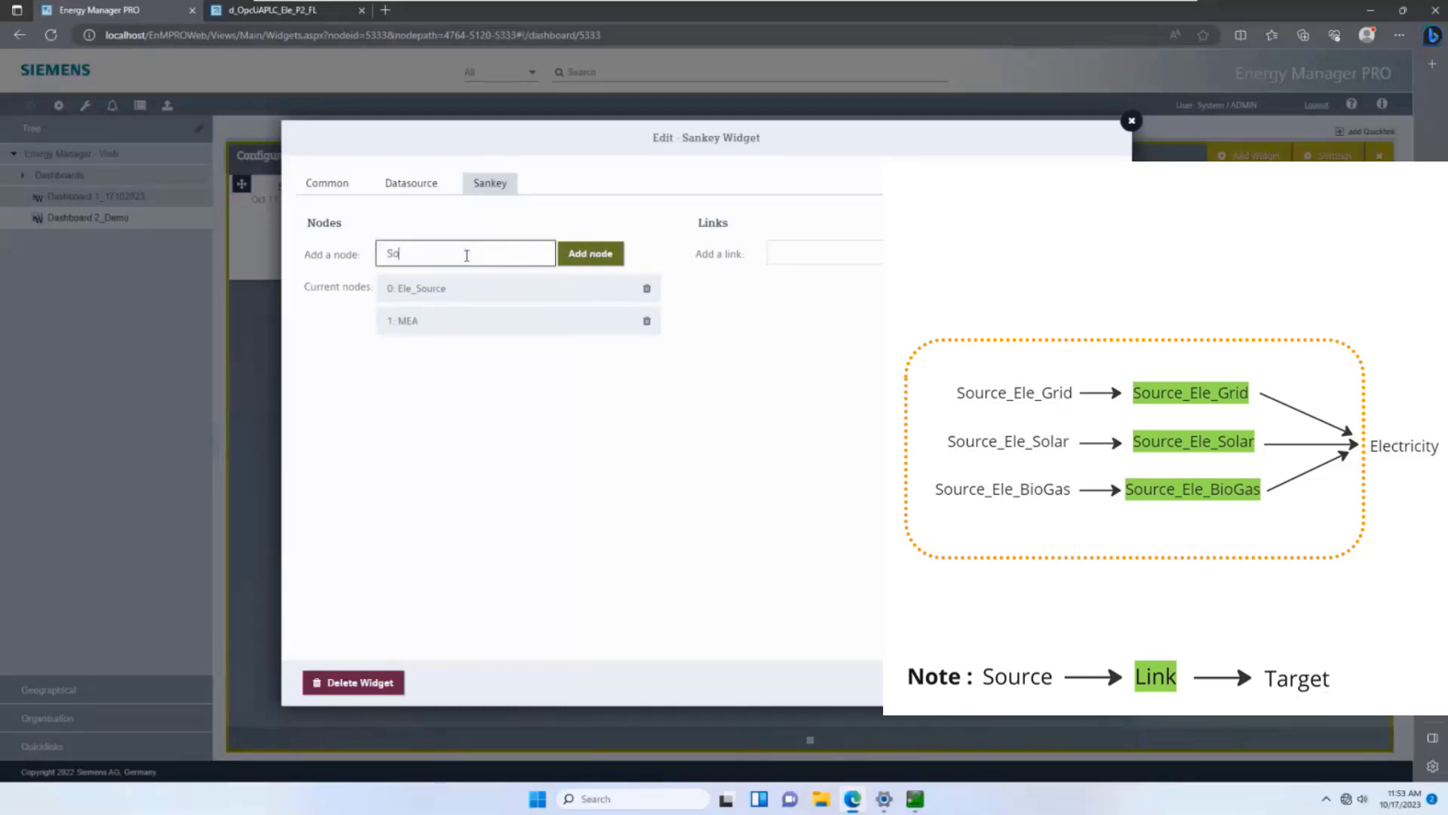
pyautogui.write('lar')
pyautogui.click(600, 258)
pyautogui.click(531, 261)
pyautogui.write('Biogas')
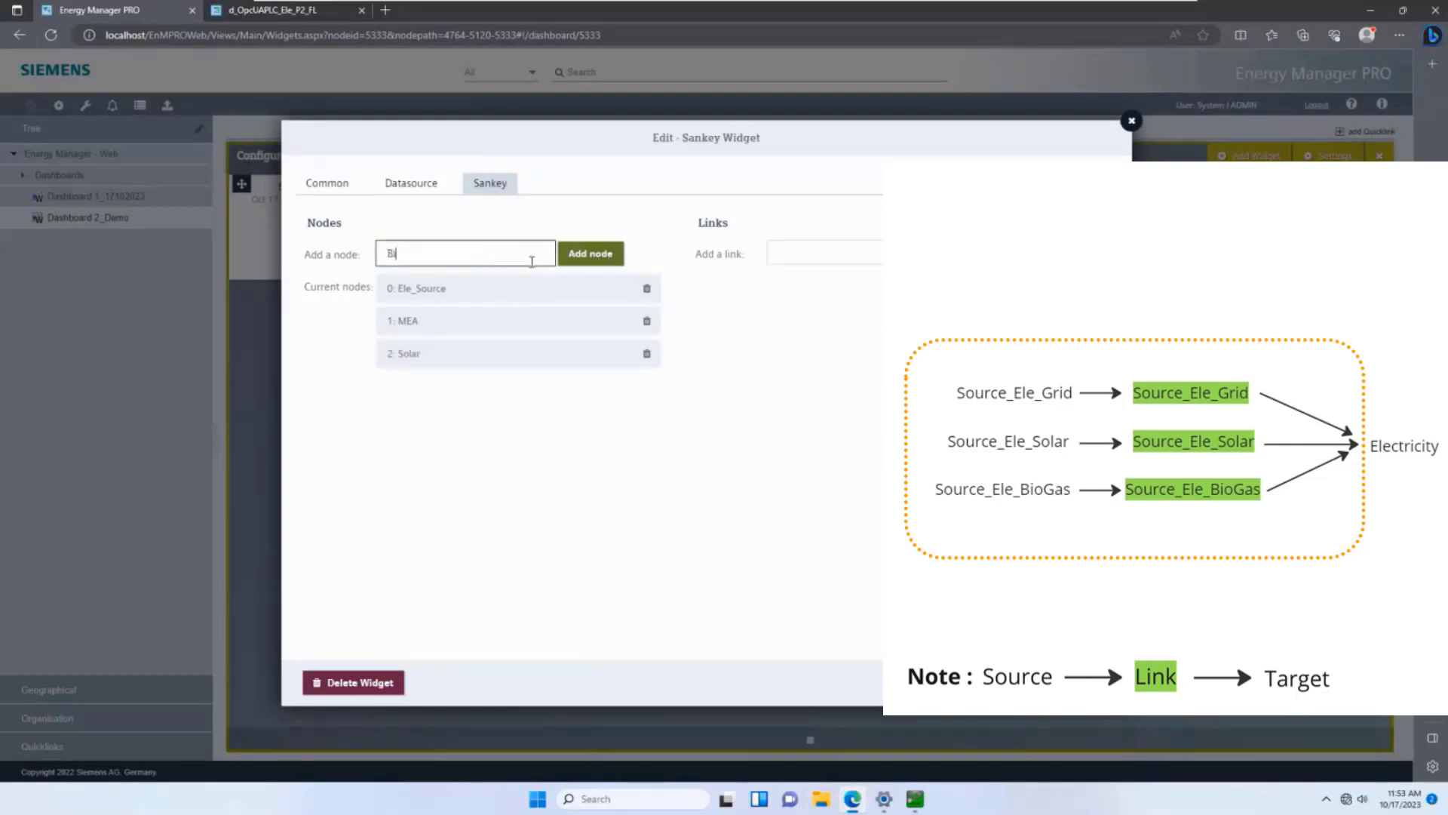
pyautogui.click(587, 255)
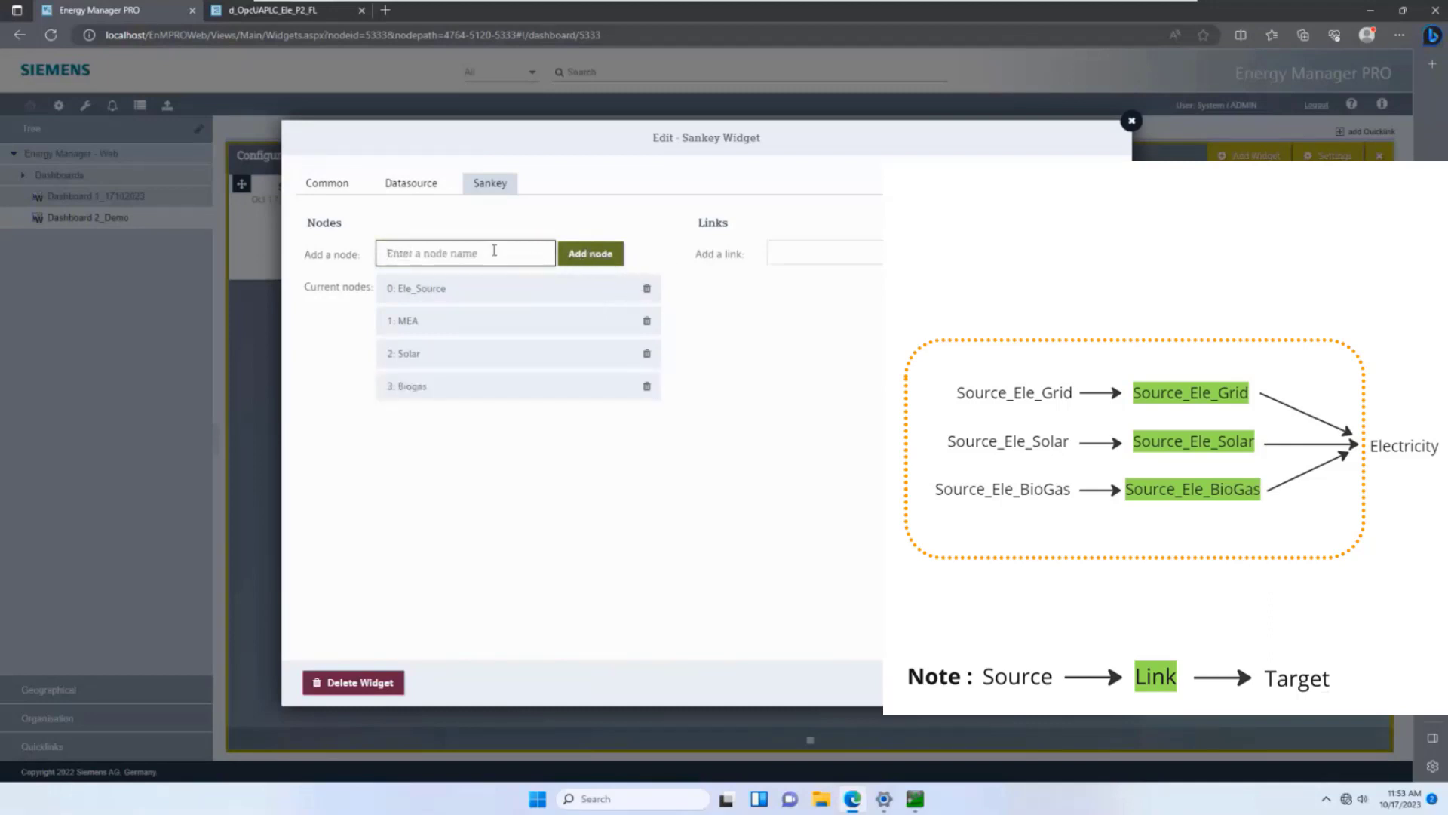
# Add three more nodes named Plant1, Plant2 and Office for the main consumers
pyautogui.write('Plant1')
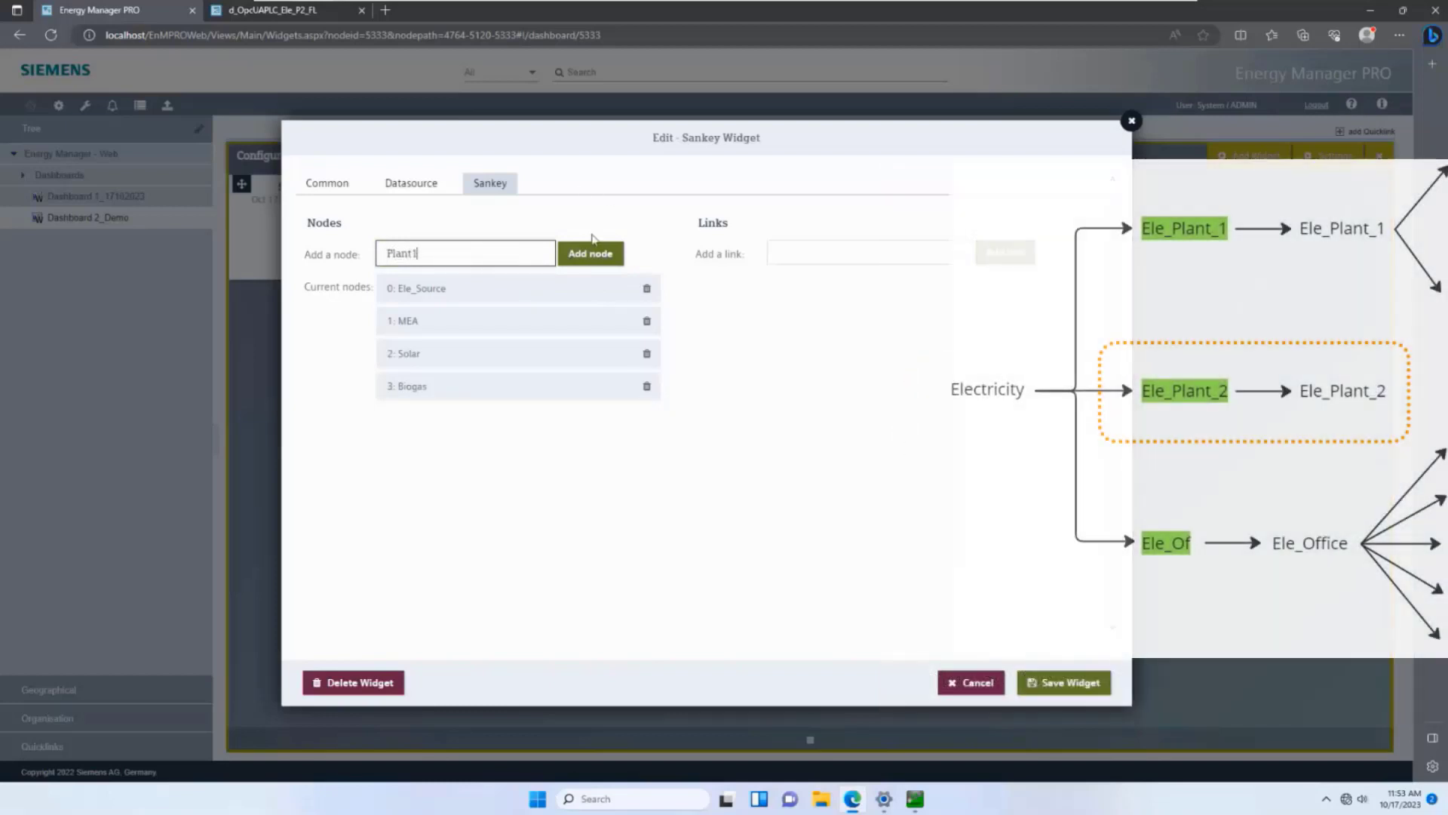
pyautogui.click(590, 253)
pyautogui.click(524, 249)
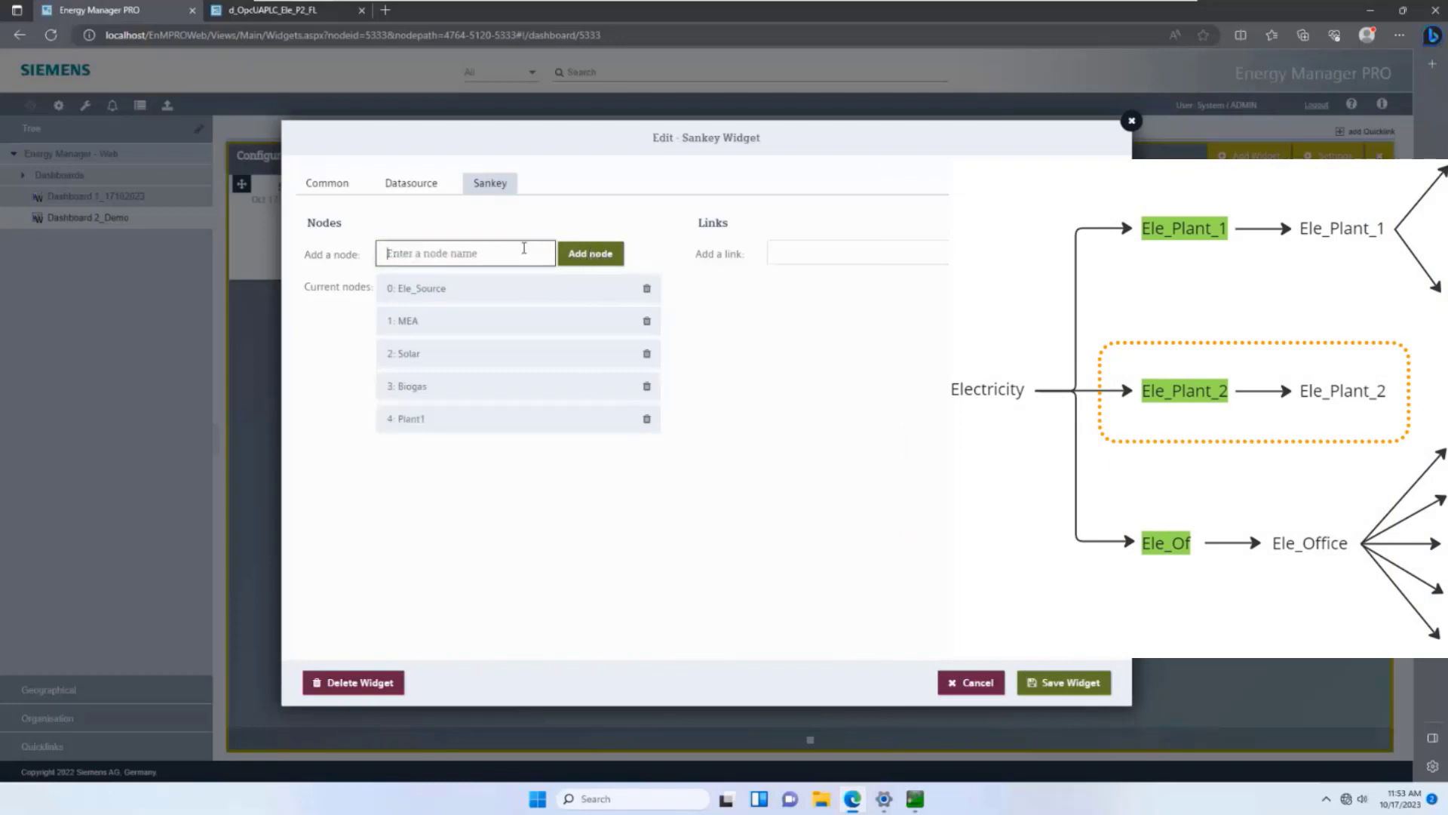
pyautogui.write('Plant2')
pyautogui.click(604, 253)
pyautogui.click(467, 256)
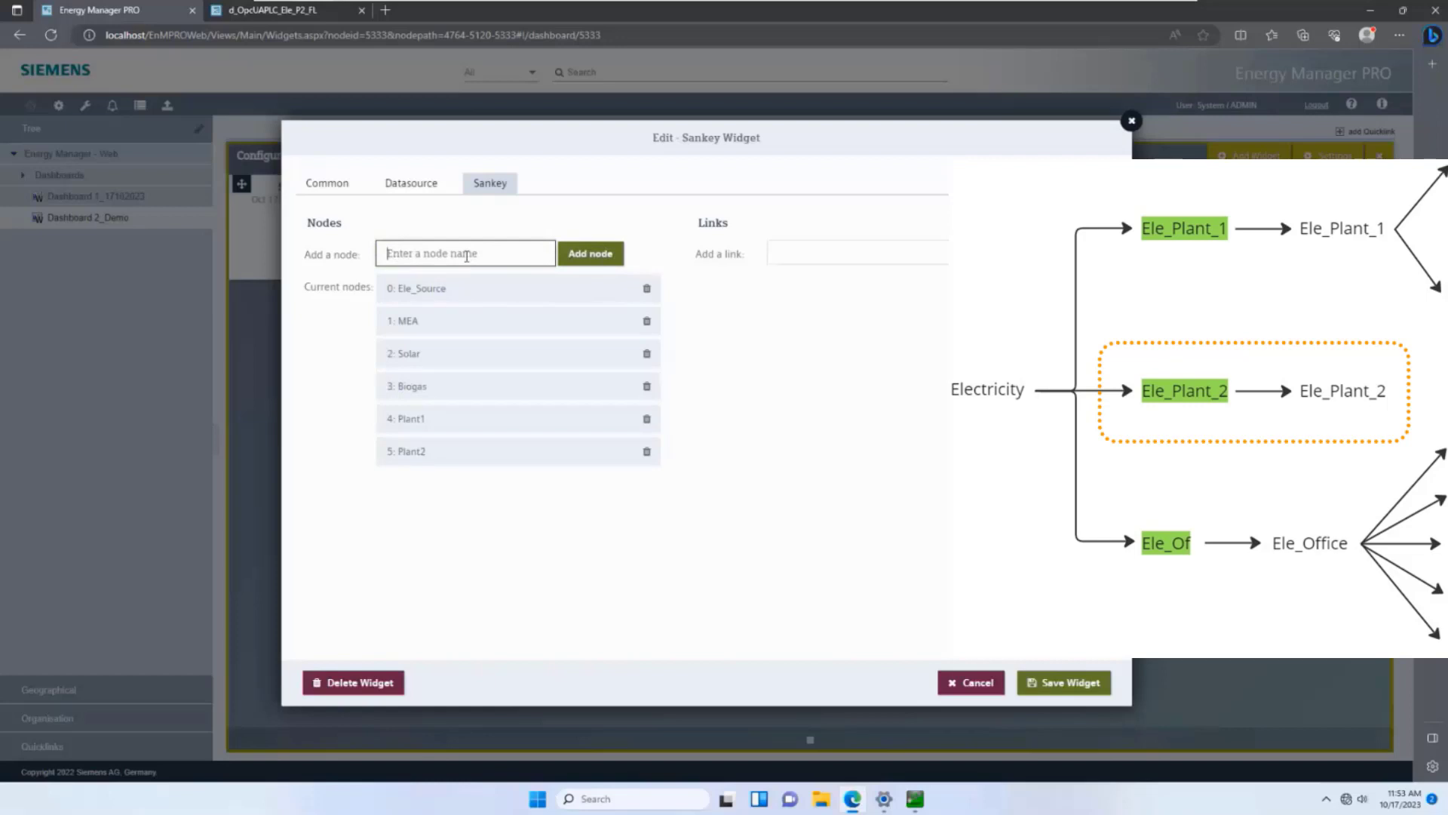
pyautogui.write('Office')
pyautogui.click(575, 261)
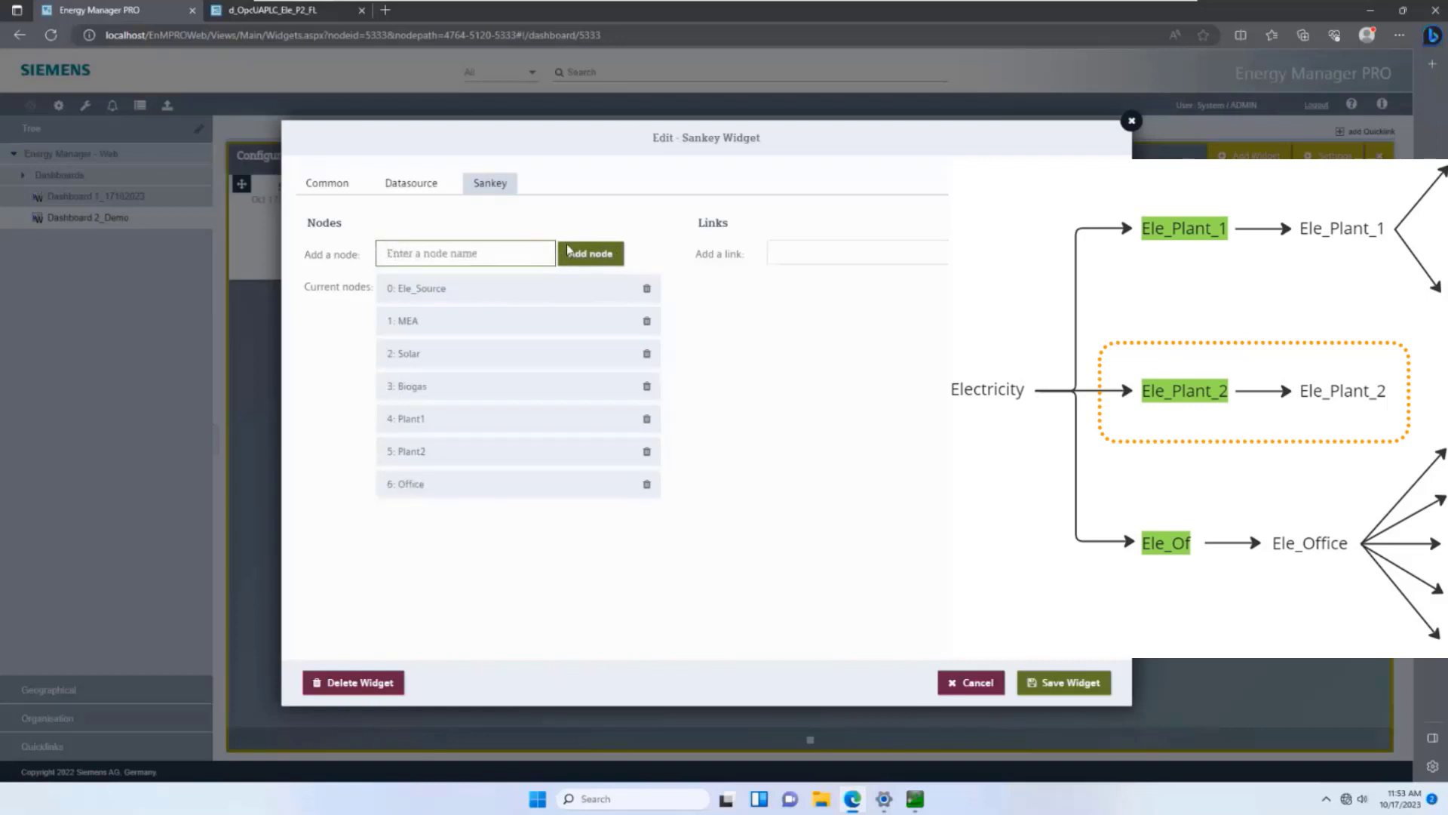
# Add the Plant 1 sub-nodes P1_FL and P1_WL to the node list
pyautogui.click(486, 243)
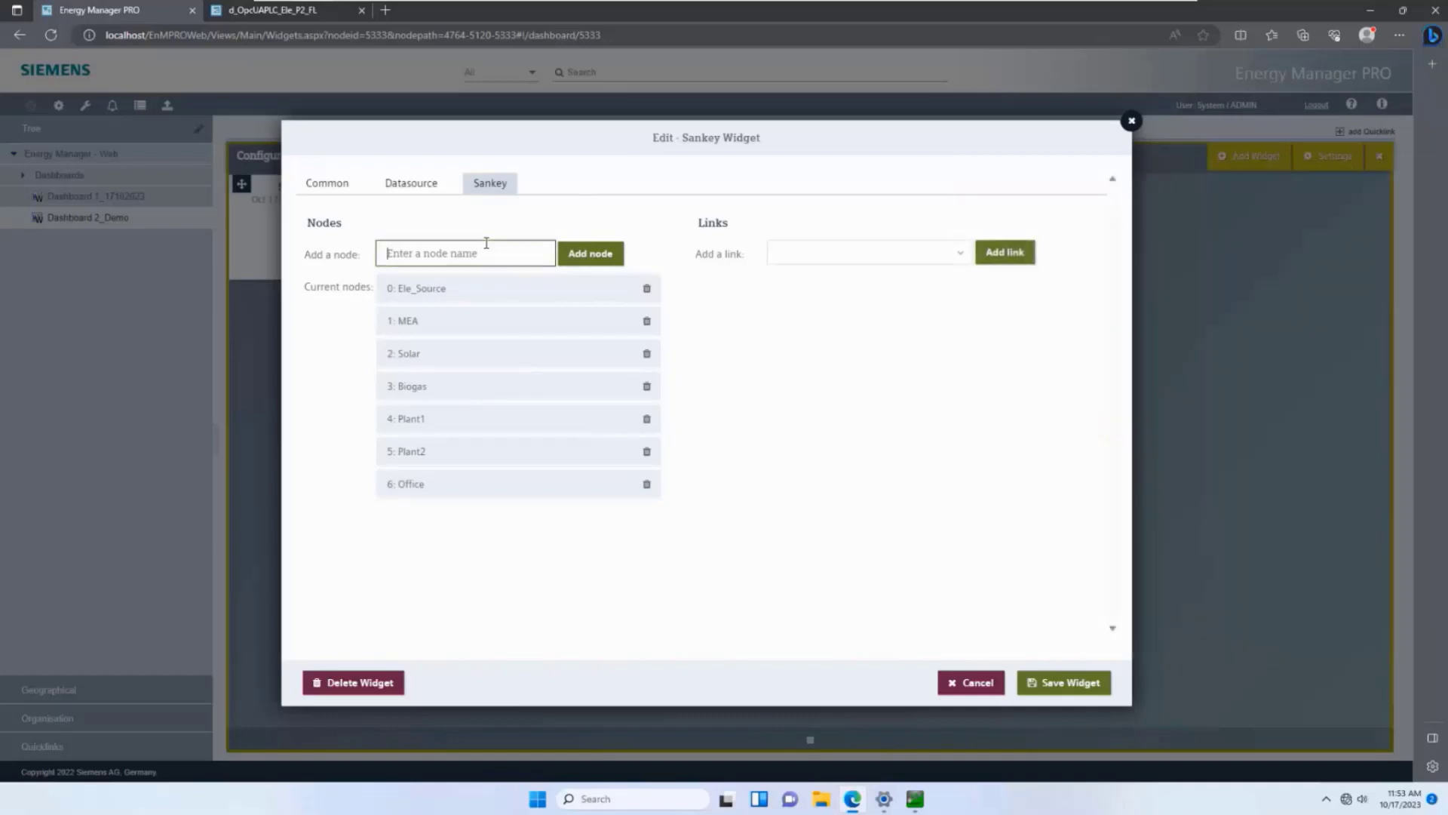
pyautogui.write('P1_')
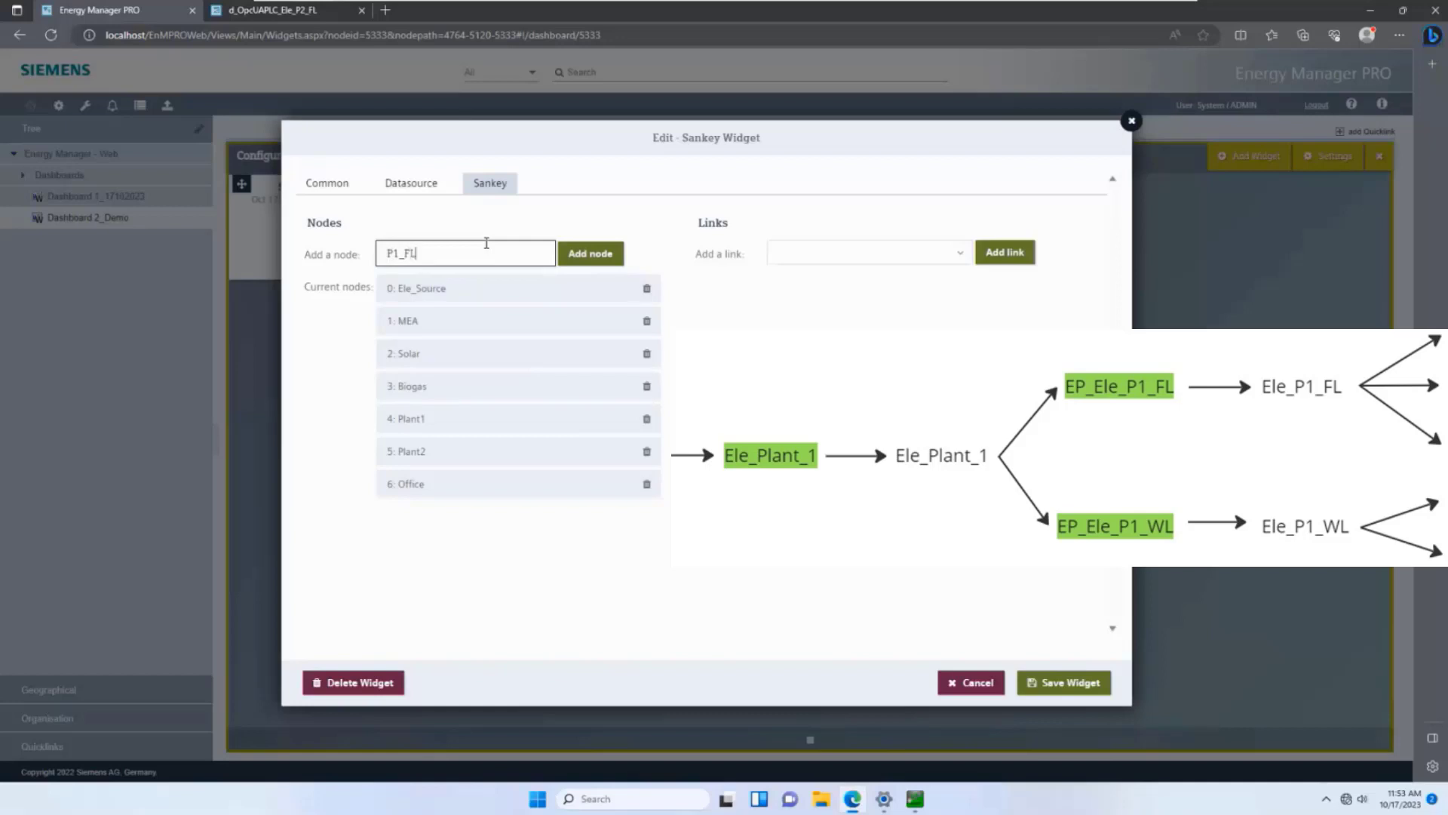
pyautogui.write('FL')
pyautogui.click(591, 253)
pyautogui.click(488, 261)
pyautogui.write('P1_W')
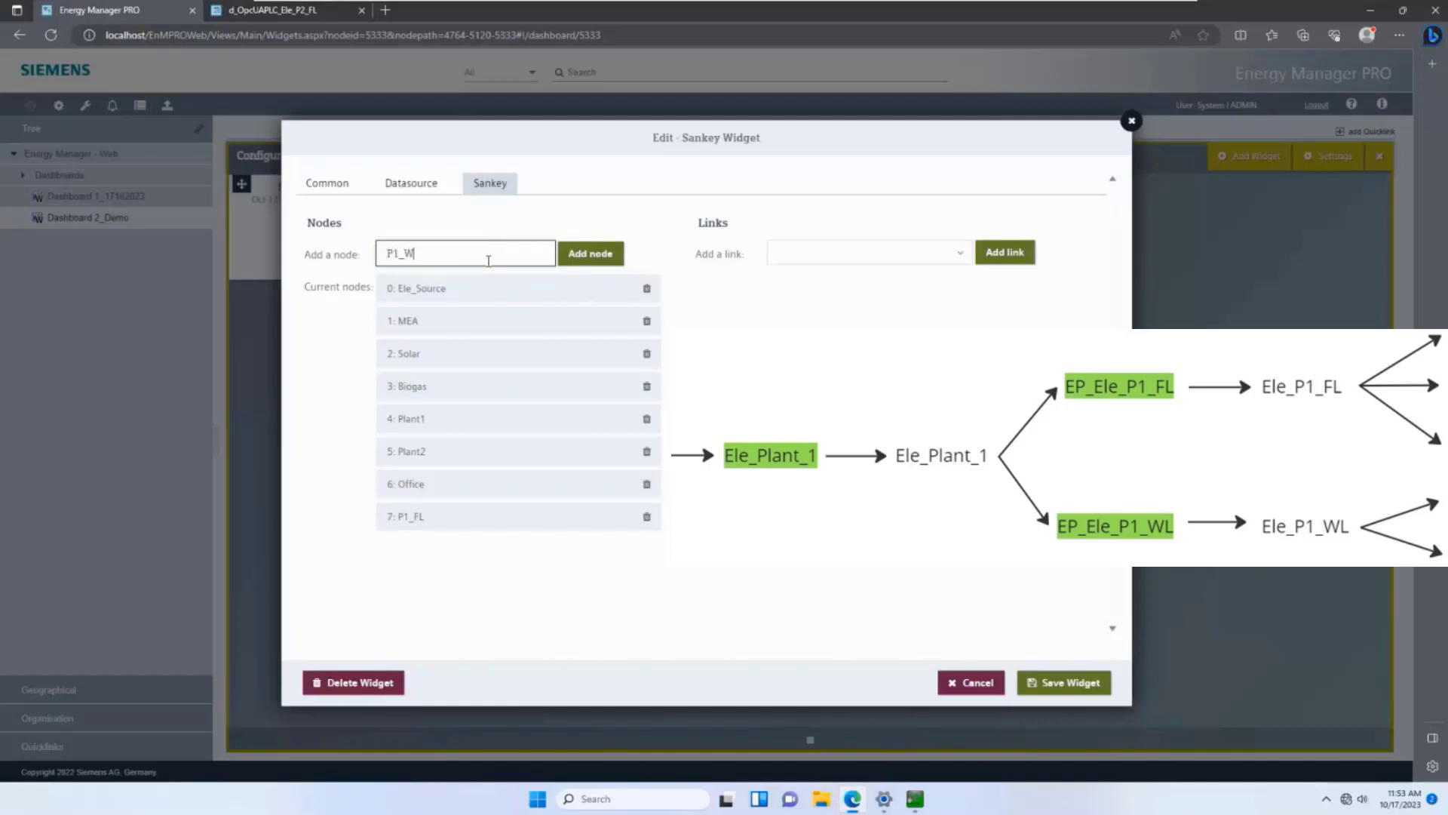
pyautogui.write('L')
pyautogui.click(583, 255)
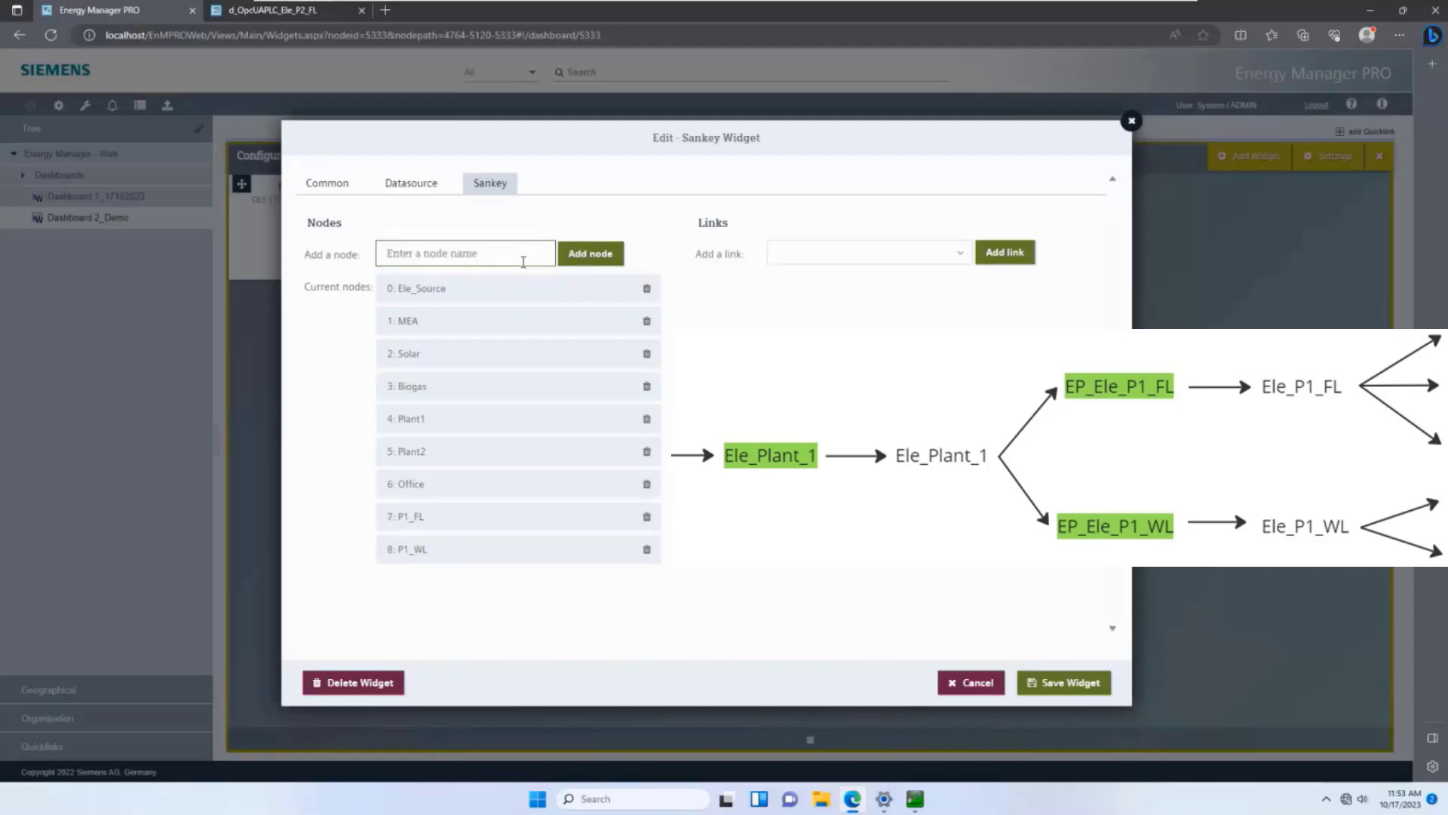
pyautogui.click(514, 261)
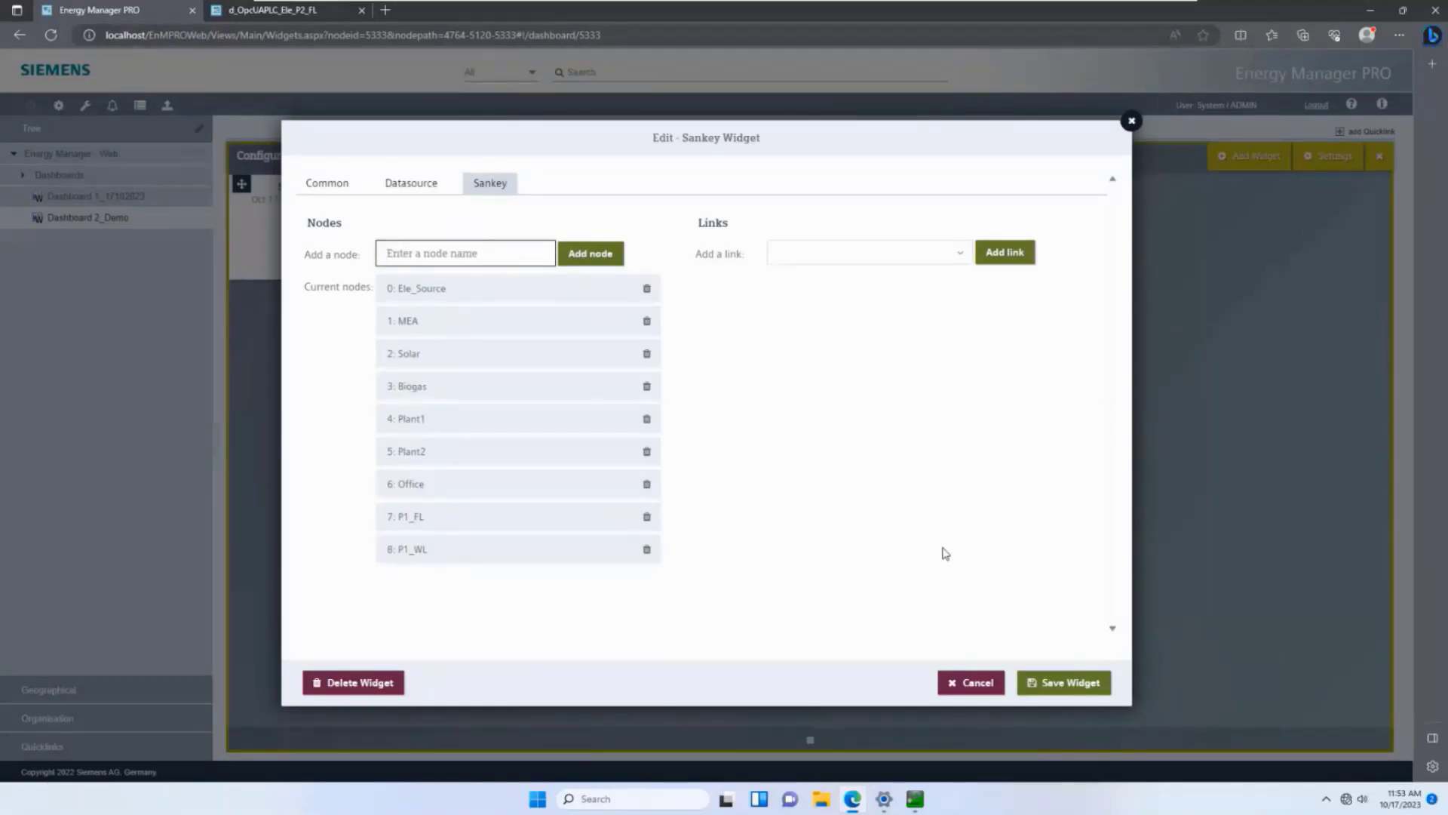
pyautogui.click(944, 316)
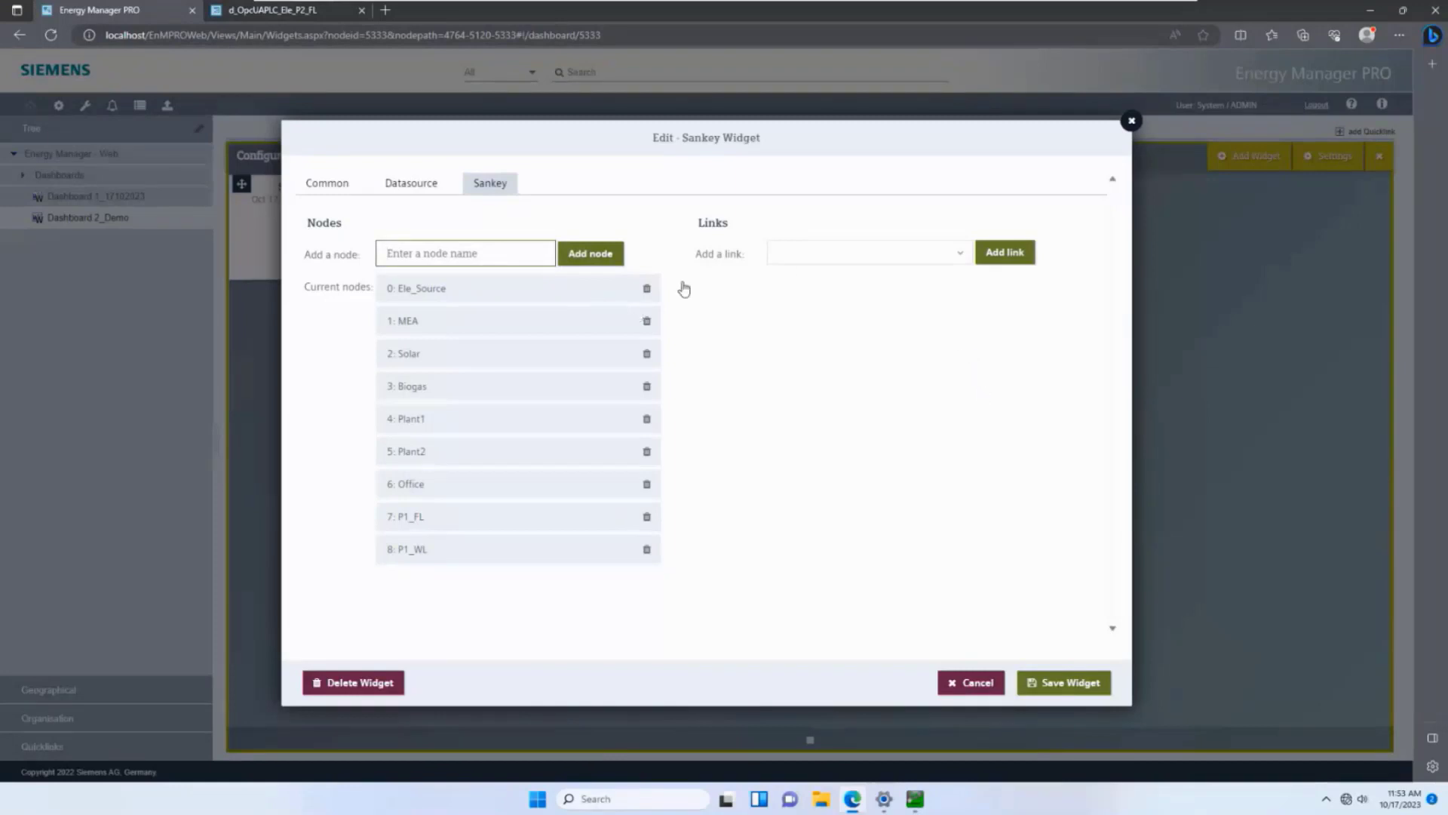
# Look through the data points available for links and check whether the electricity source points are included
pyautogui.click(954, 257)
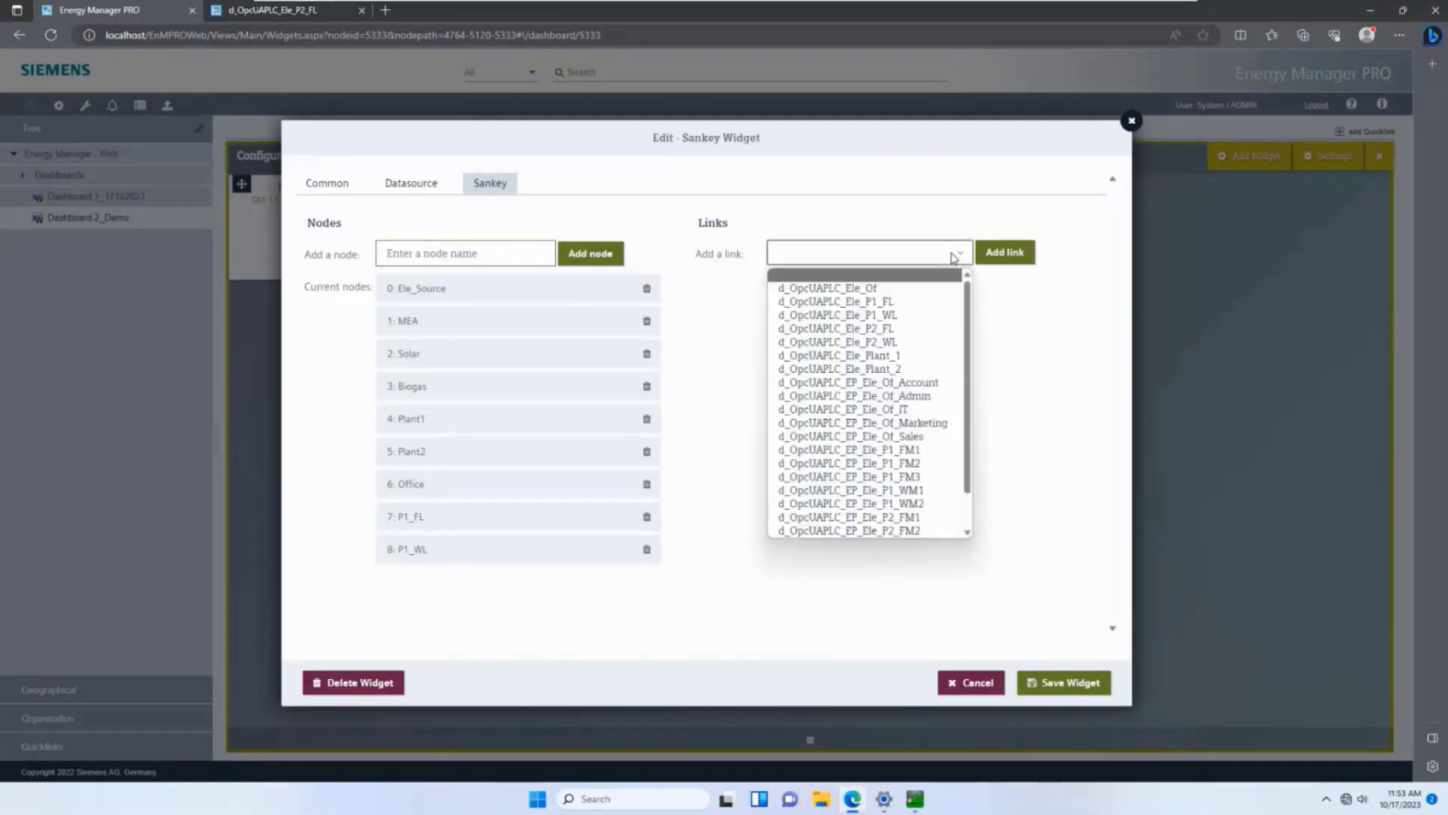
pyautogui.click(956, 256)
pyautogui.click(956, 256)
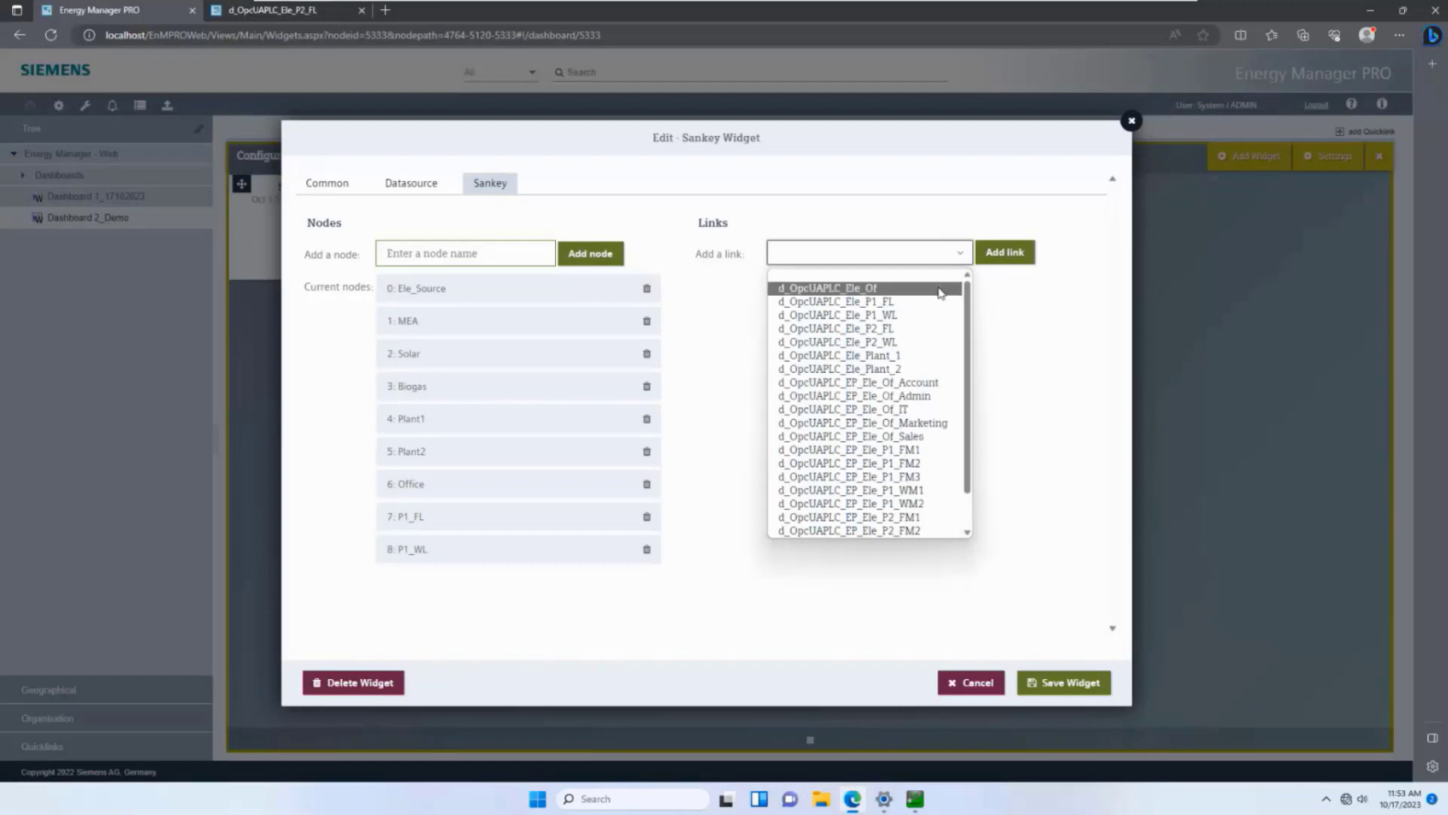
pyautogui.scroll(-1, 875, 388)
pyautogui.scroll(1, 881, 519)
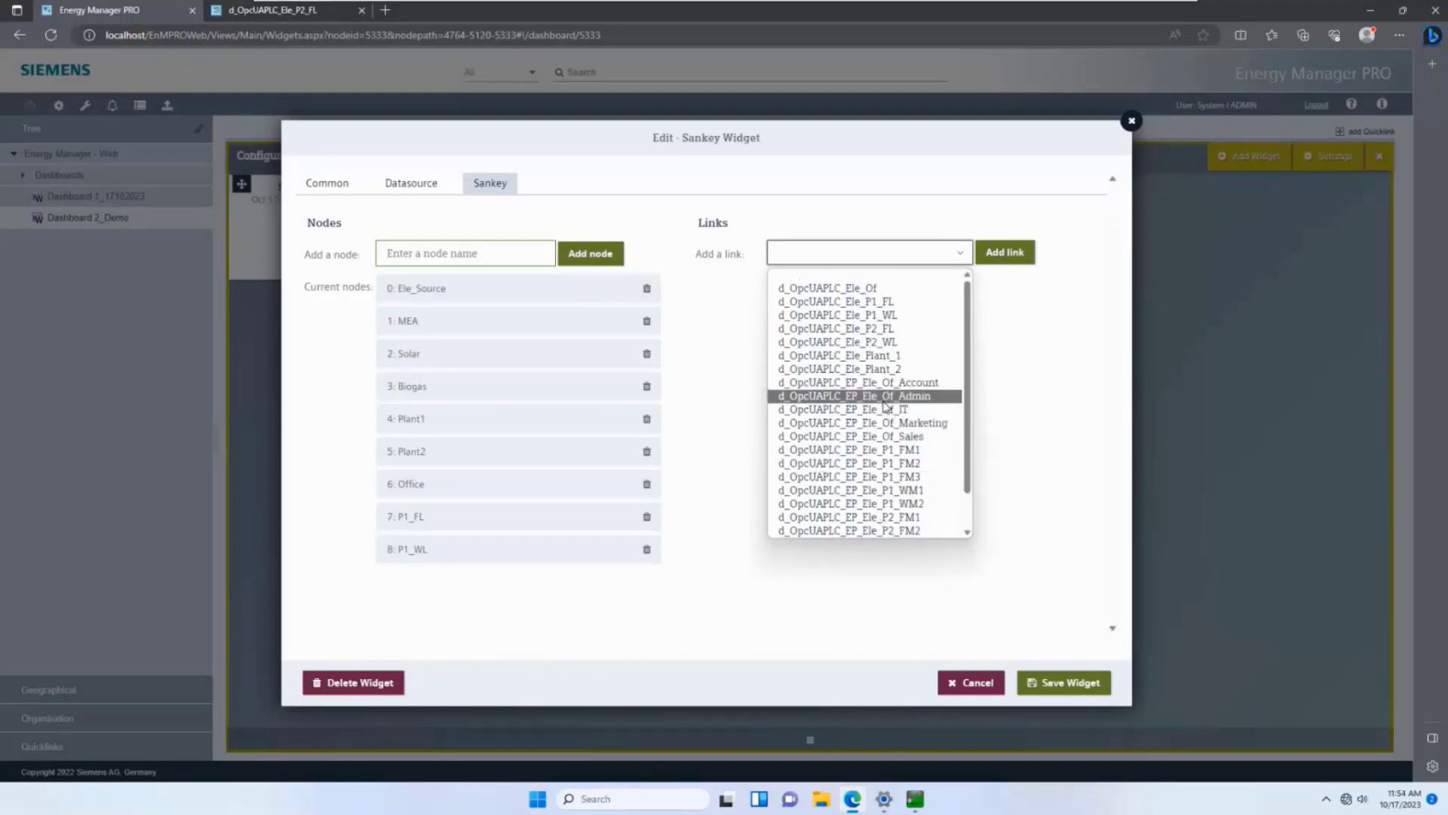
pyautogui.scroll(-1, 973, 373)
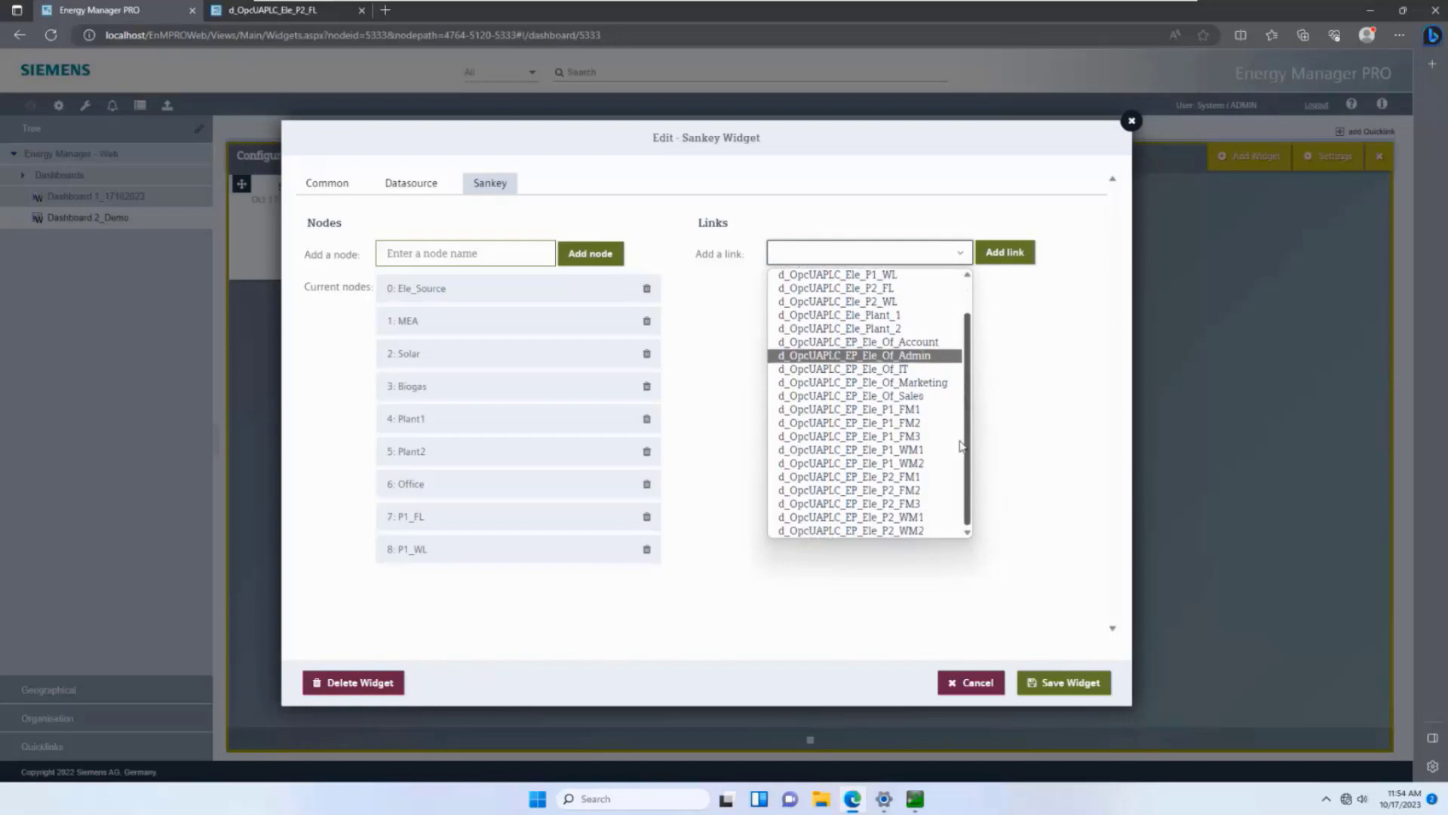
pyautogui.scroll(1, 979, 404)
pyautogui.click(984, 360)
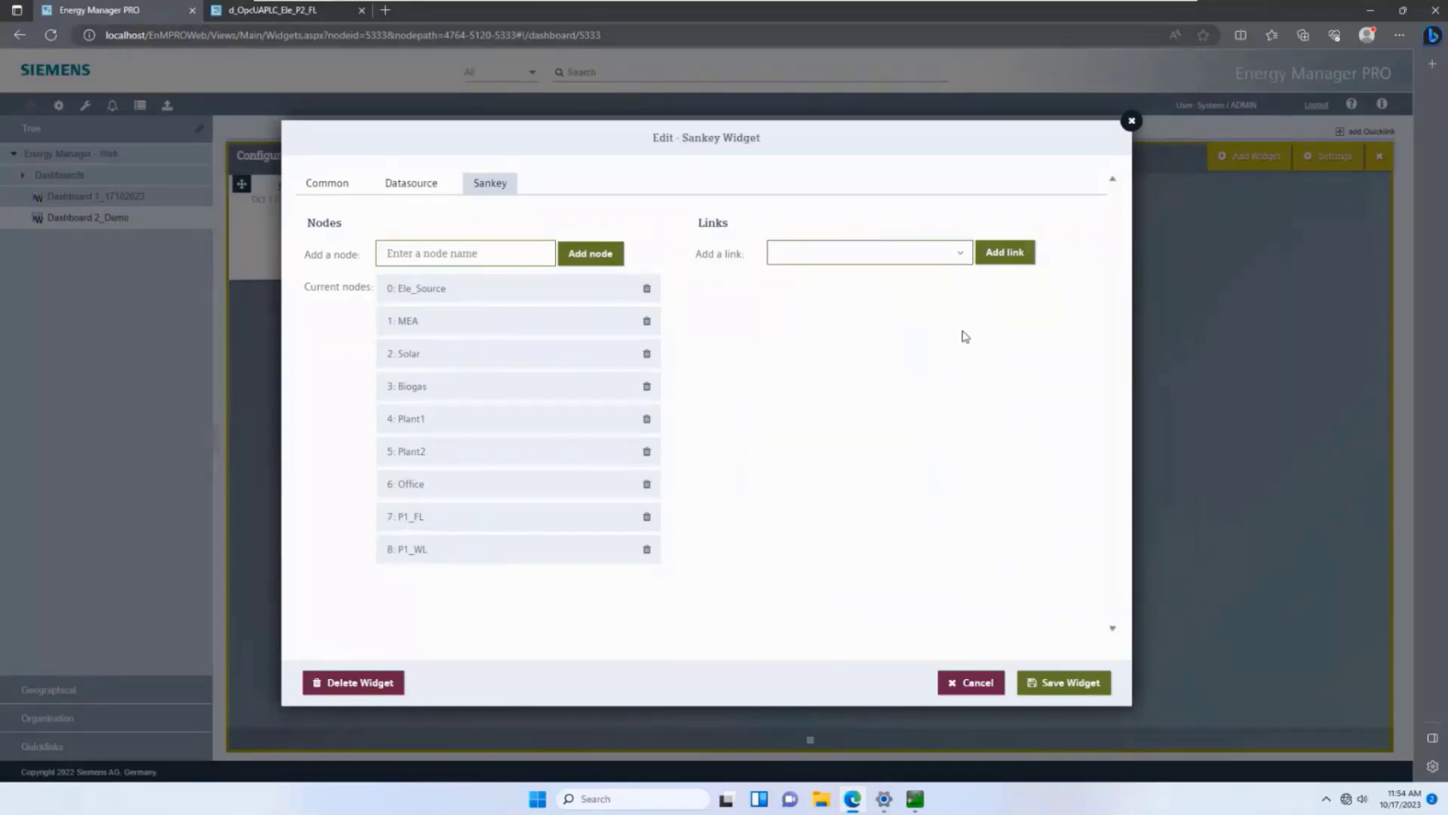
# Add d_OpcUAPLC_Source_Ele_BioGas, d_OpcUAPLC_Source_Ele_Grid and d_OpcUAPLC_Source_Ele_Solar to the widget's selected data points
pyautogui.click(399, 184)
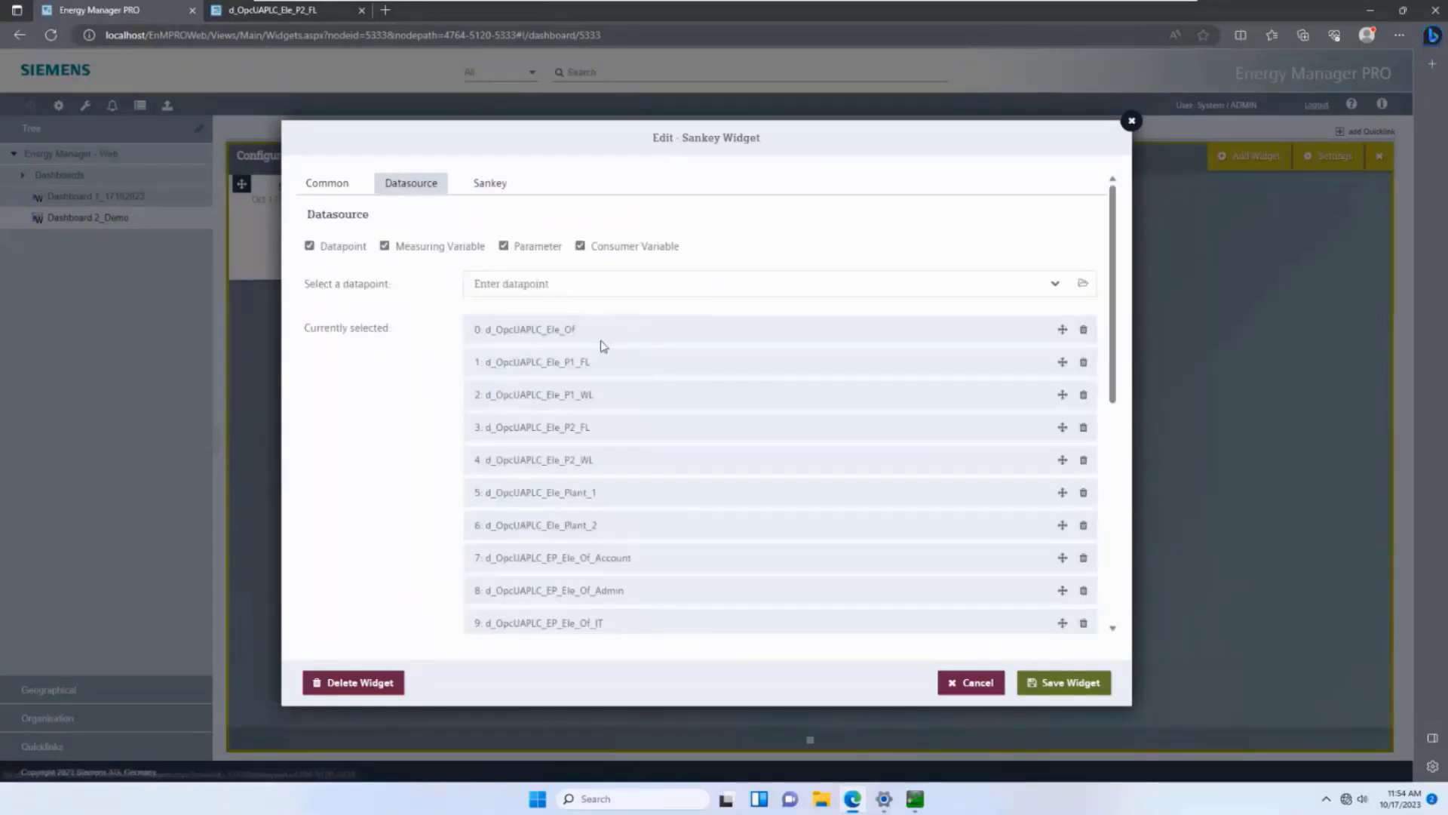
pyautogui.click(1083, 283)
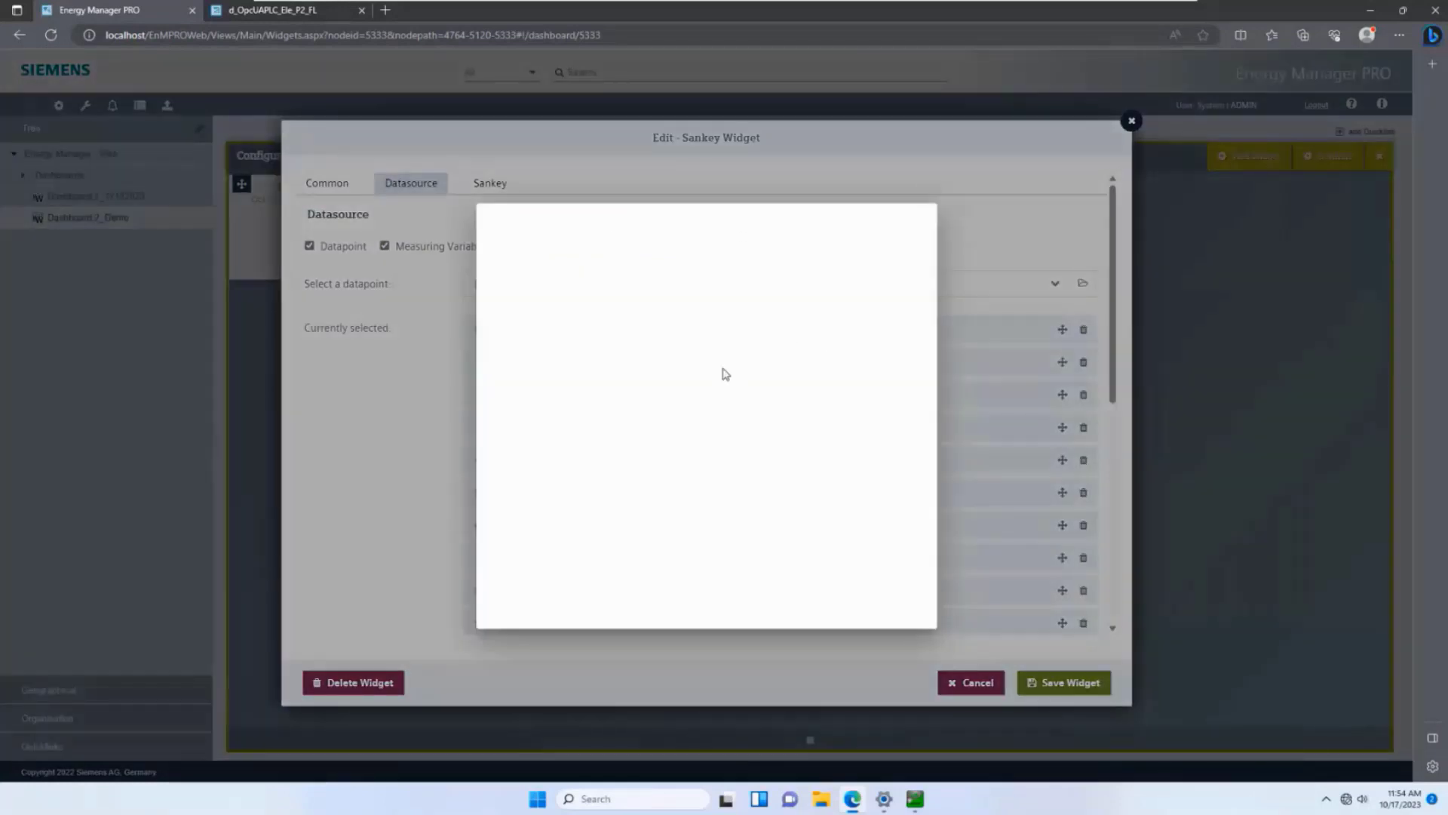
pyautogui.click(565, 288)
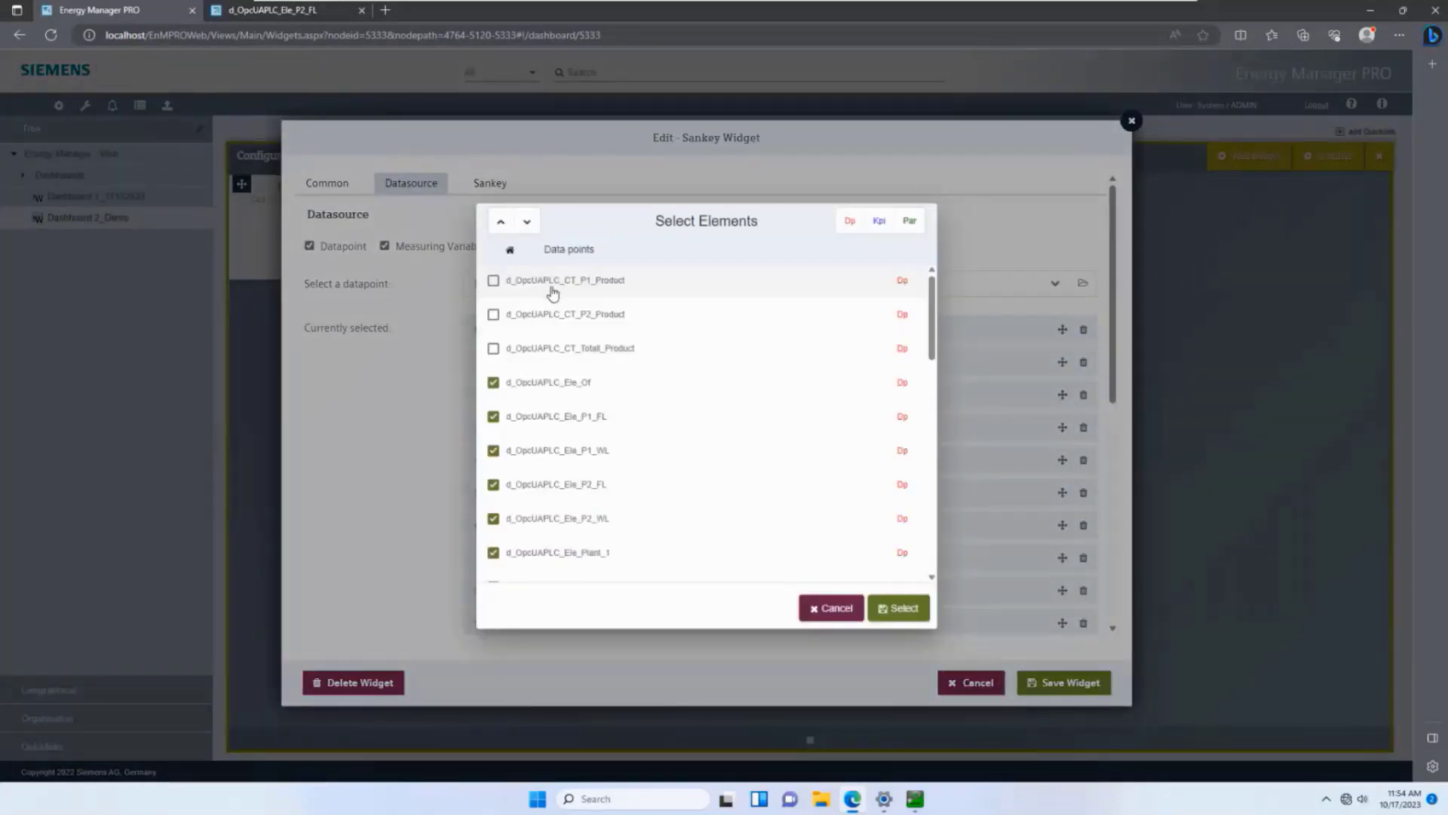
pyautogui.scroll(-3, 548, 481)
pyautogui.scroll(-6, 547, 481)
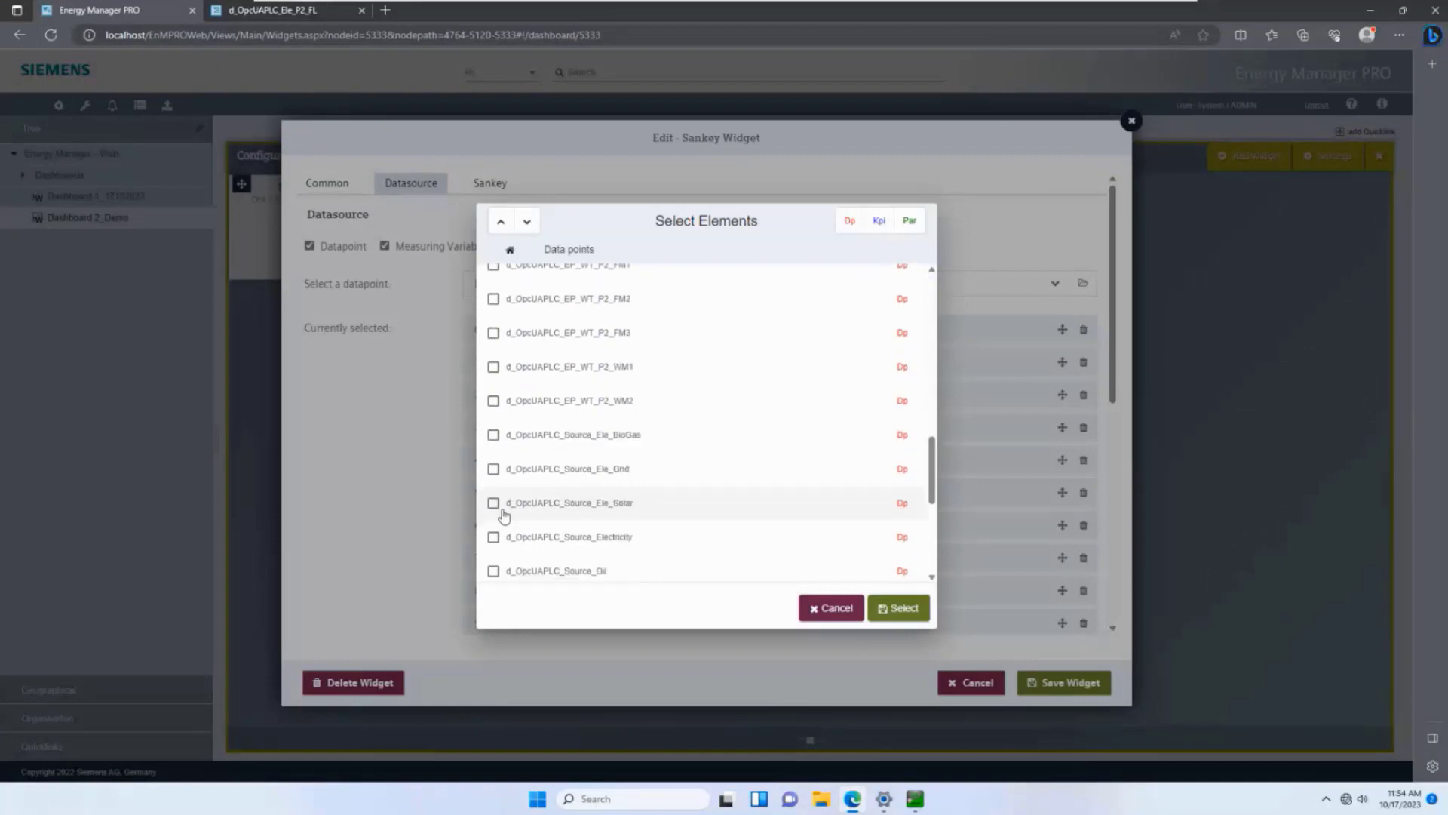
pyautogui.click(494, 530)
pyautogui.click(493, 495)
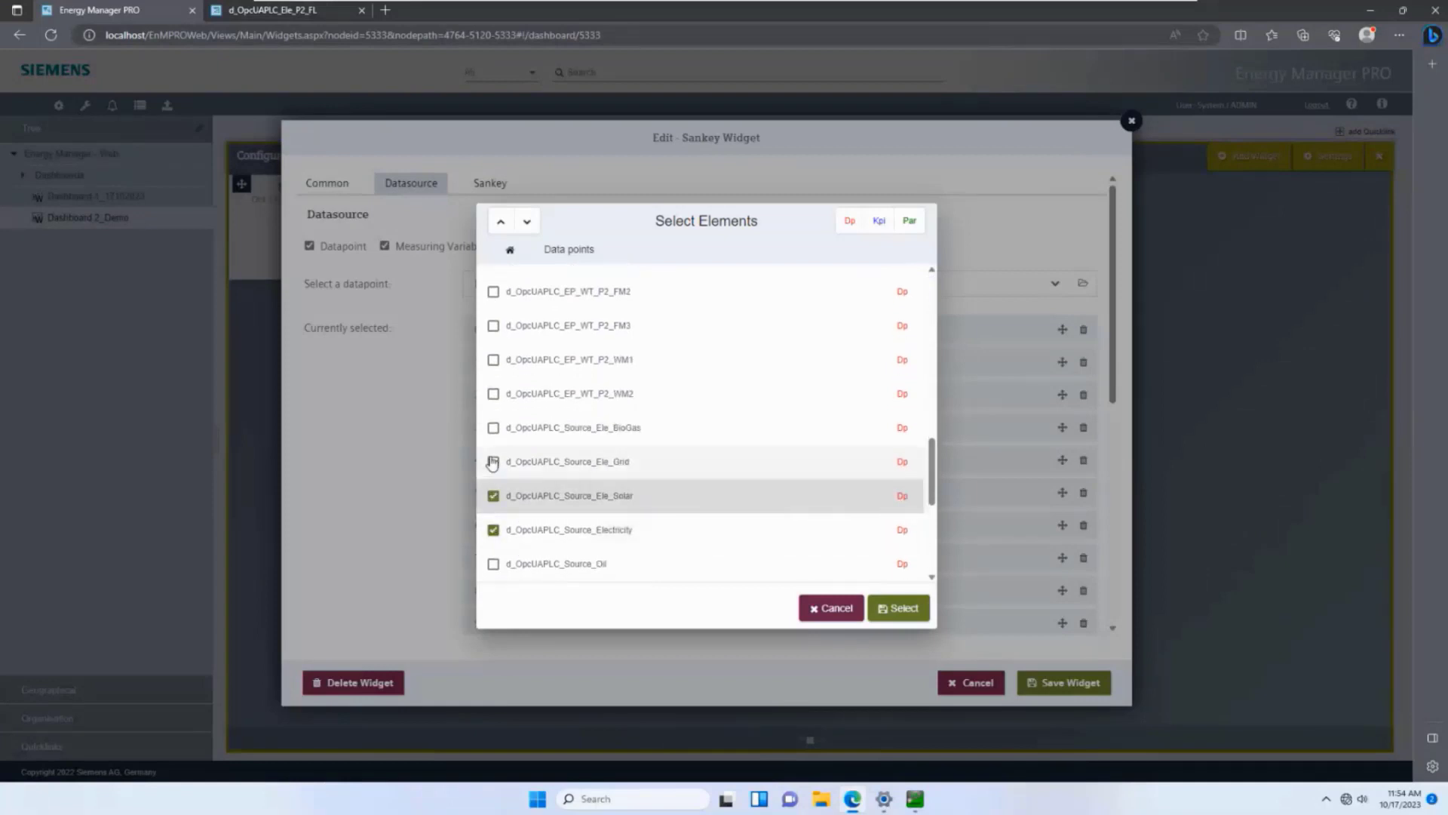
pyautogui.click(493, 461)
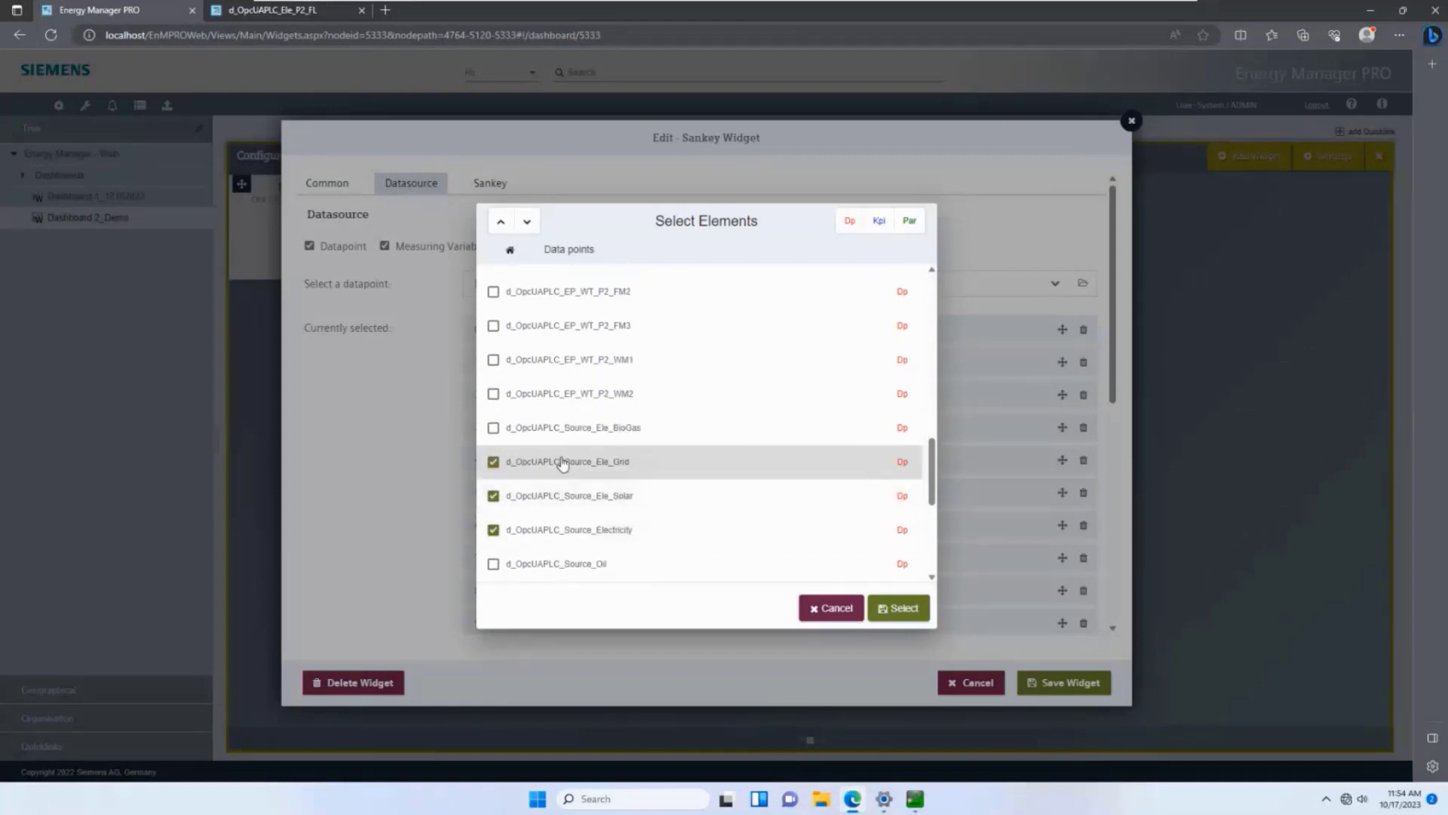
pyautogui.click(494, 531)
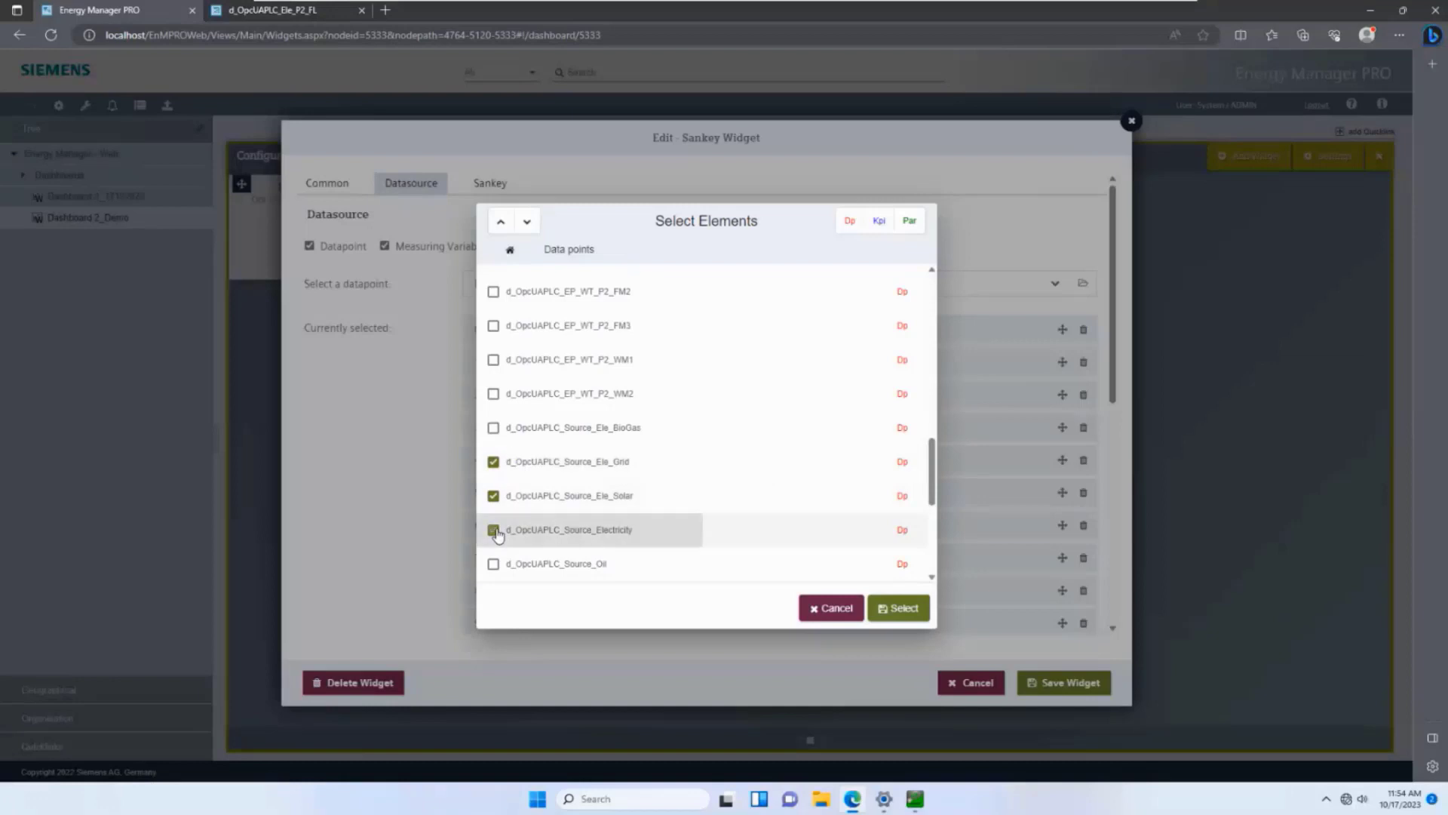
pyautogui.click(493, 427)
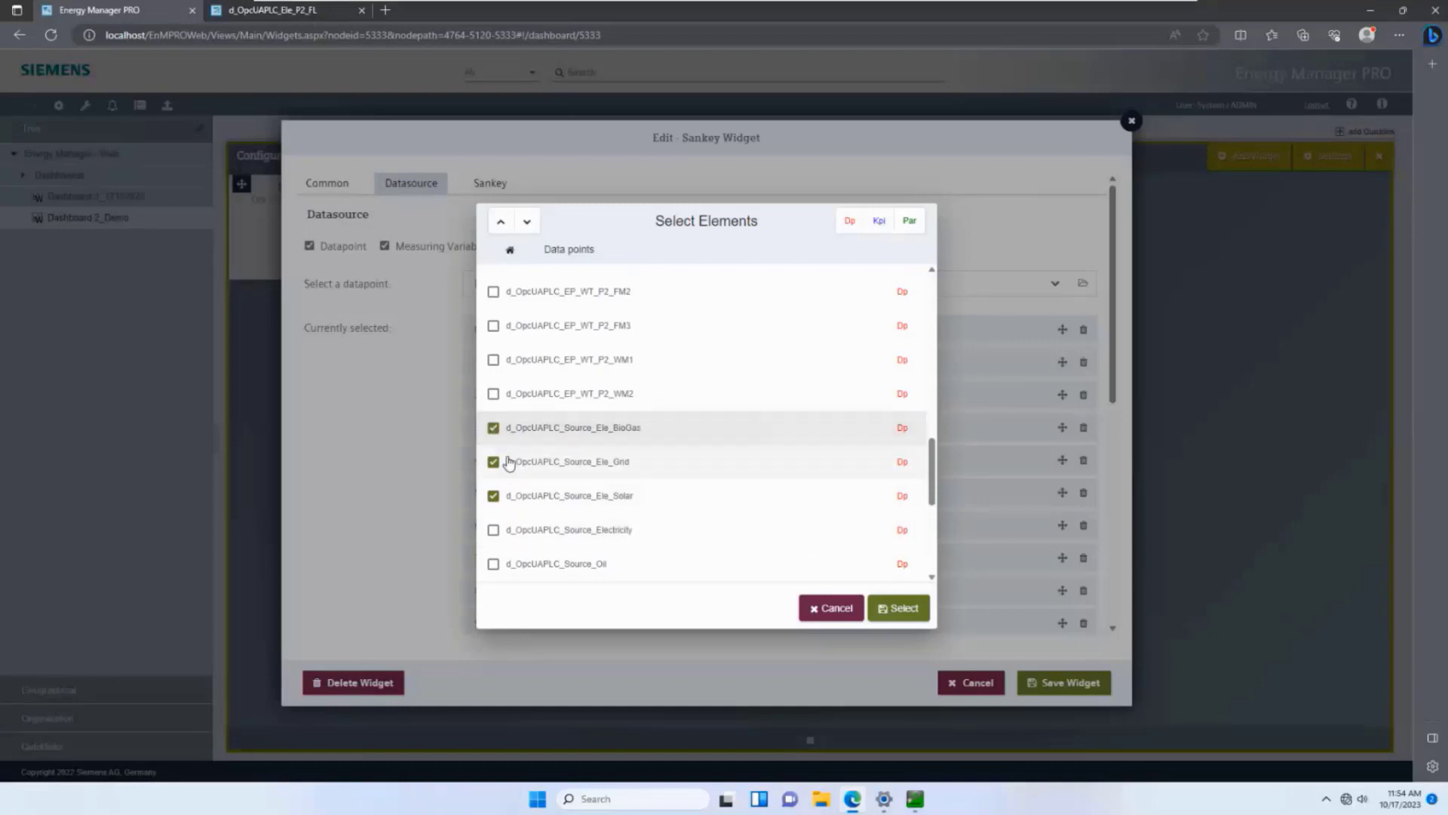
pyautogui.click(918, 608)
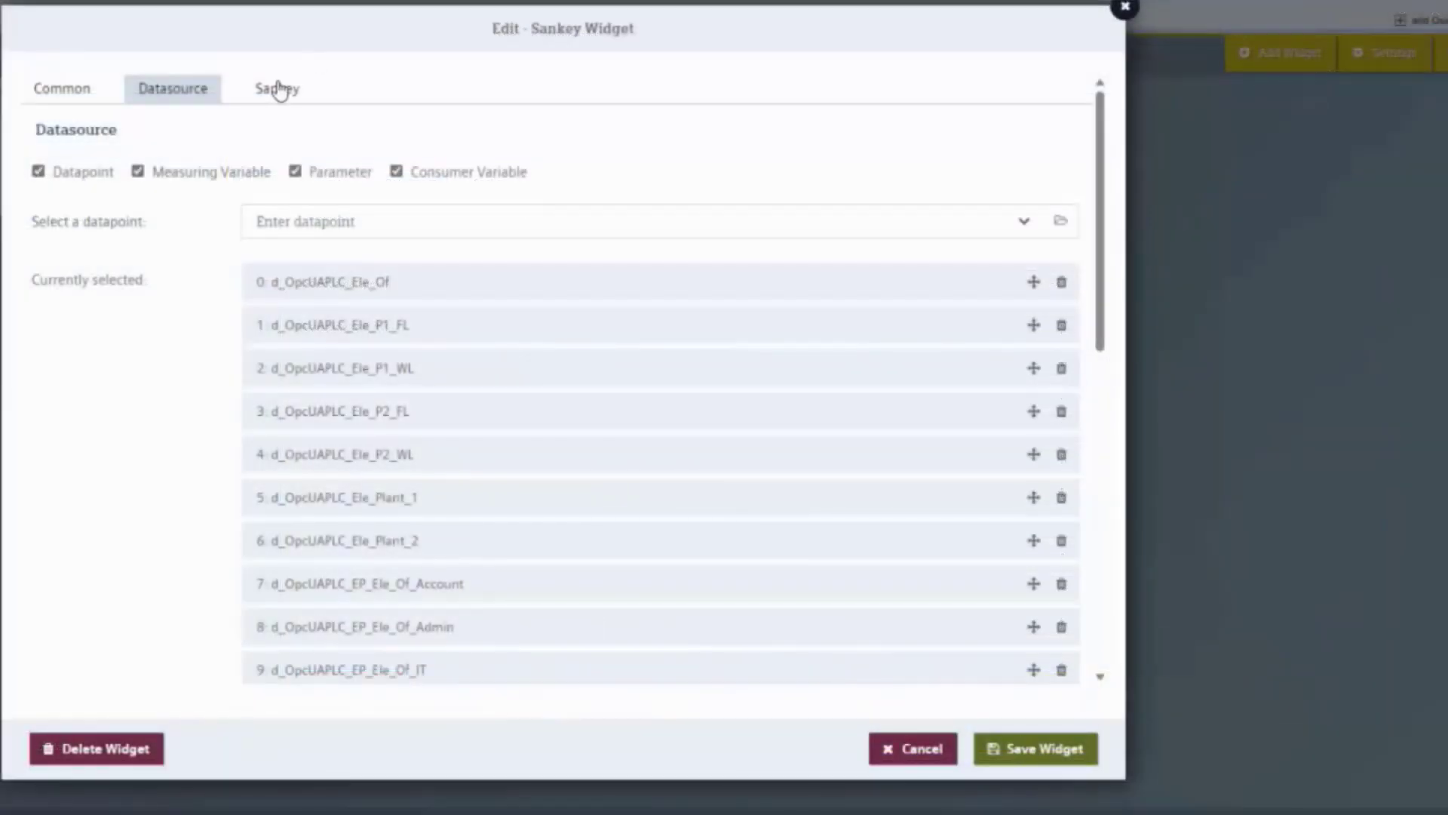
# Return to the Sankey settings, add a link for d_OpcUAPLC_Source_Ele_BioGas and expand its details
pyautogui.click(491, 186)
pyautogui.click(911, 181)
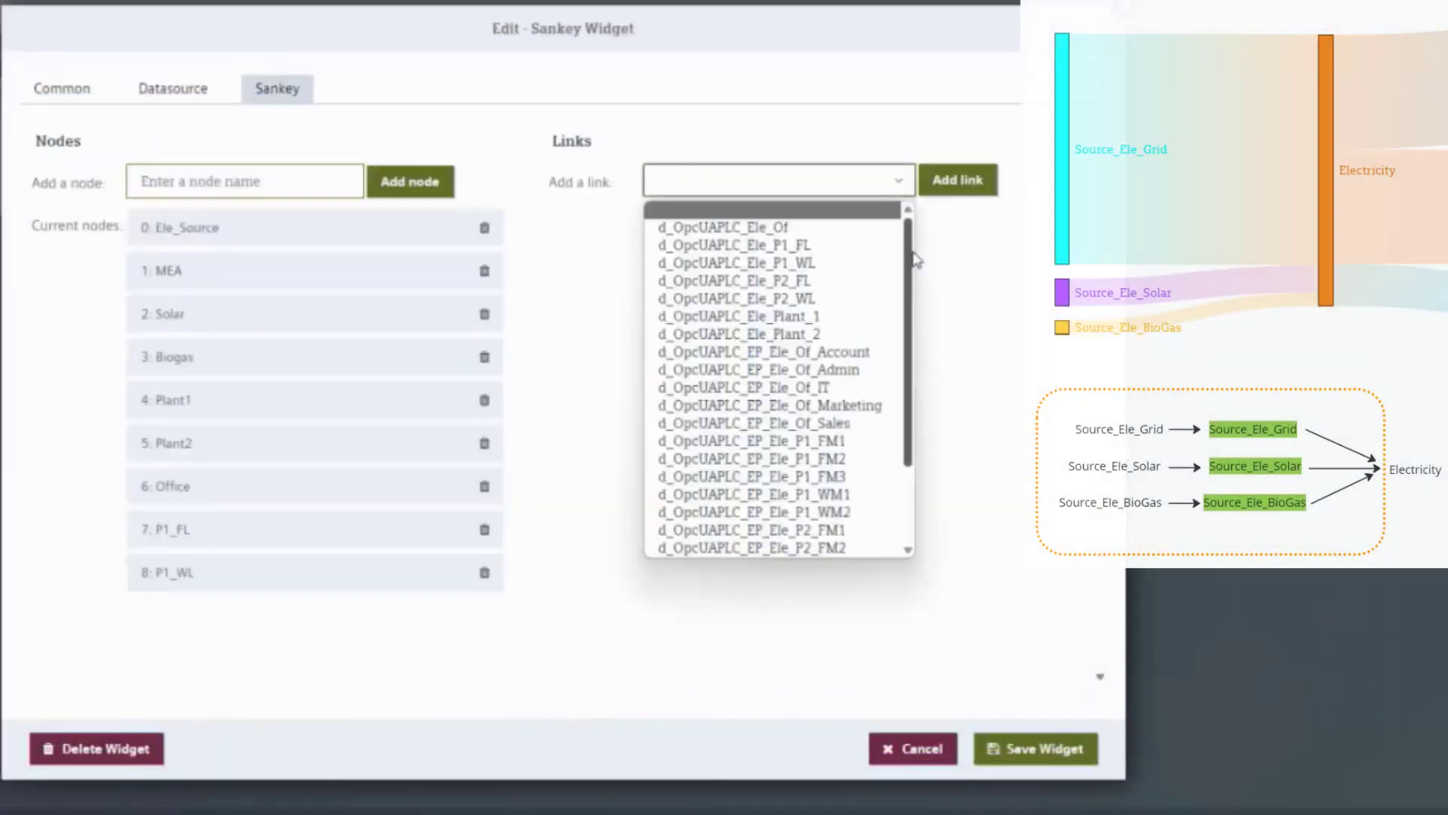
pyautogui.scroll(-2, 897, 362)
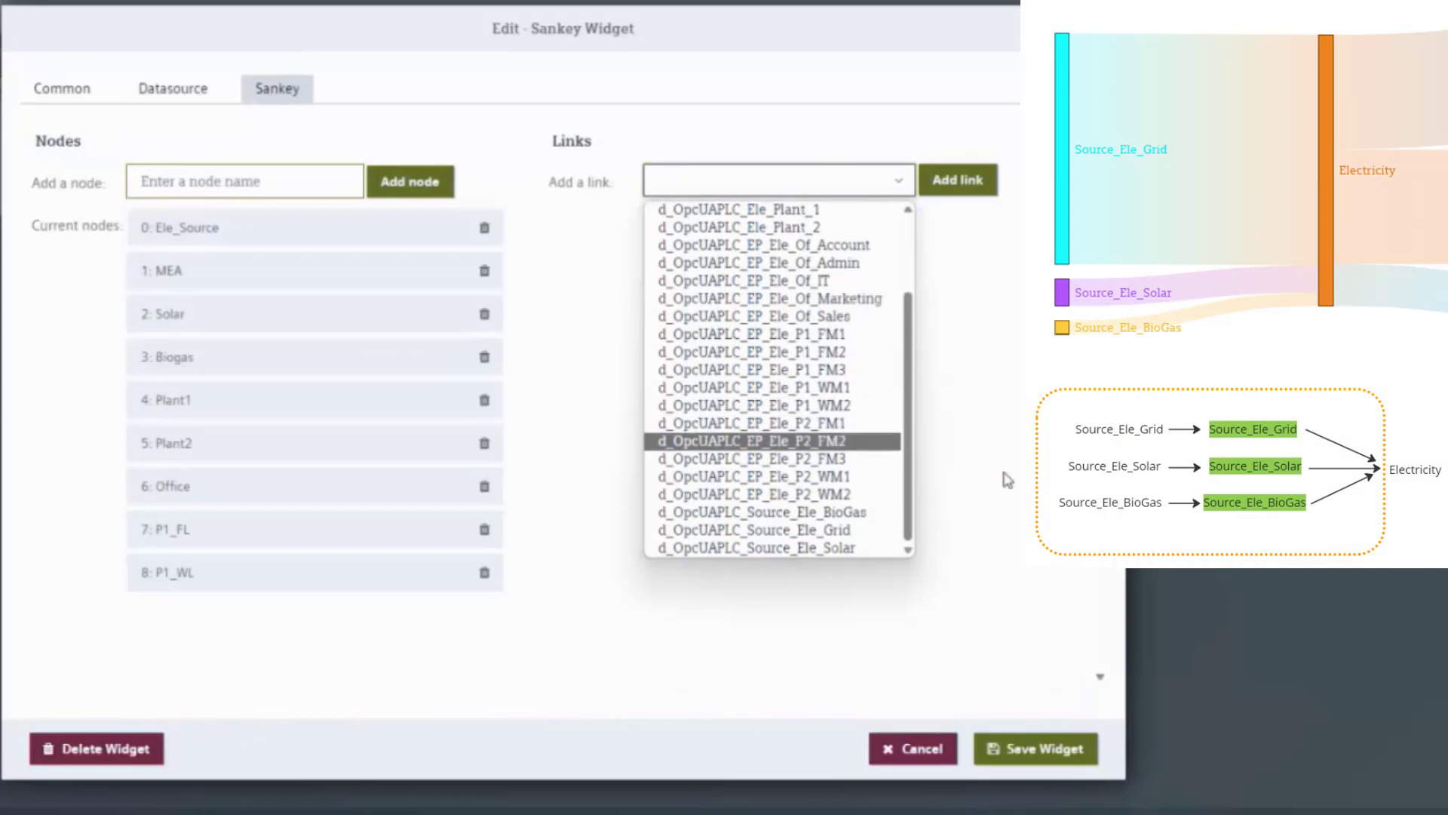
pyautogui.click(871, 512)
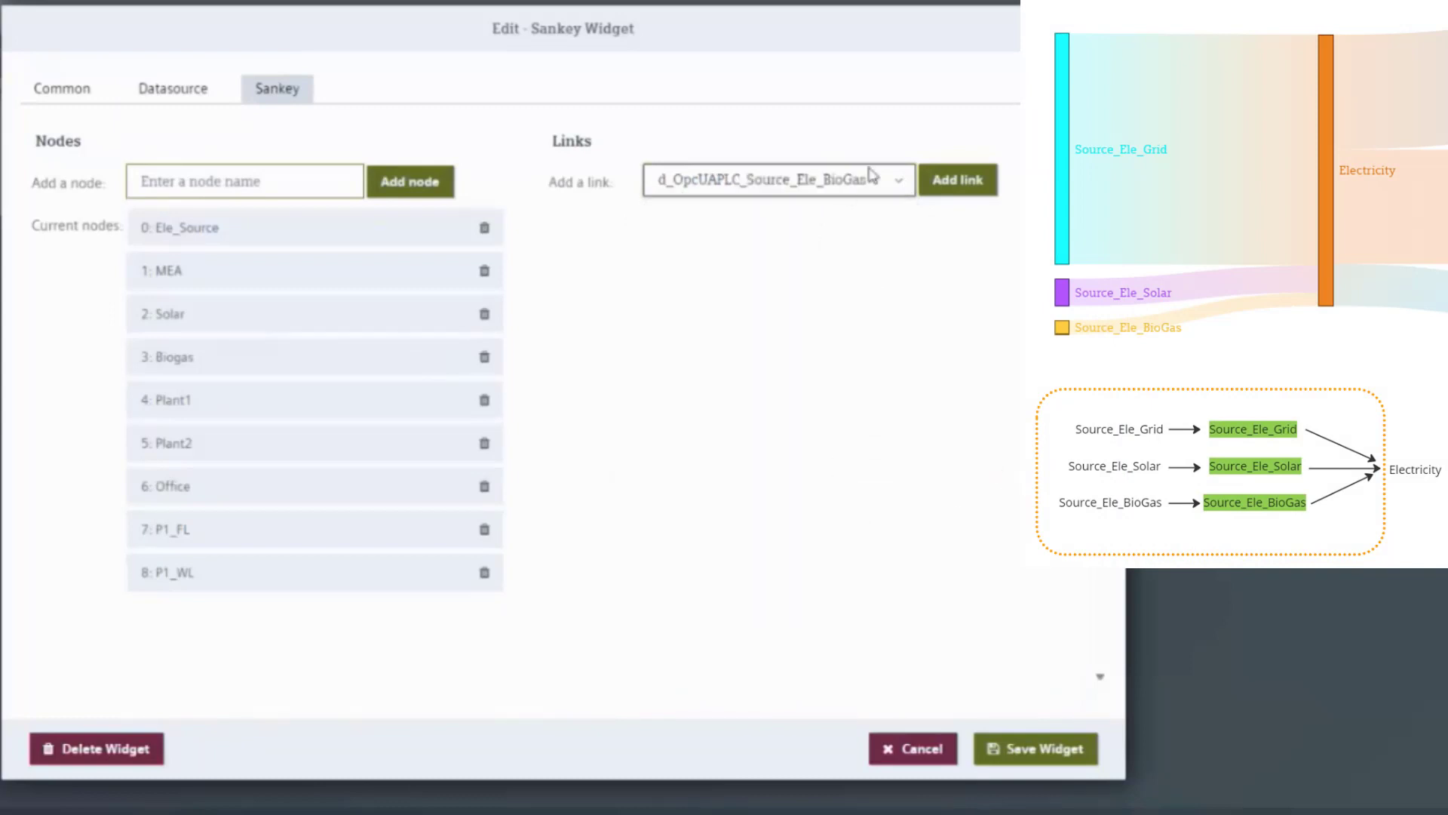
pyautogui.click(939, 181)
pyautogui.click(822, 236)
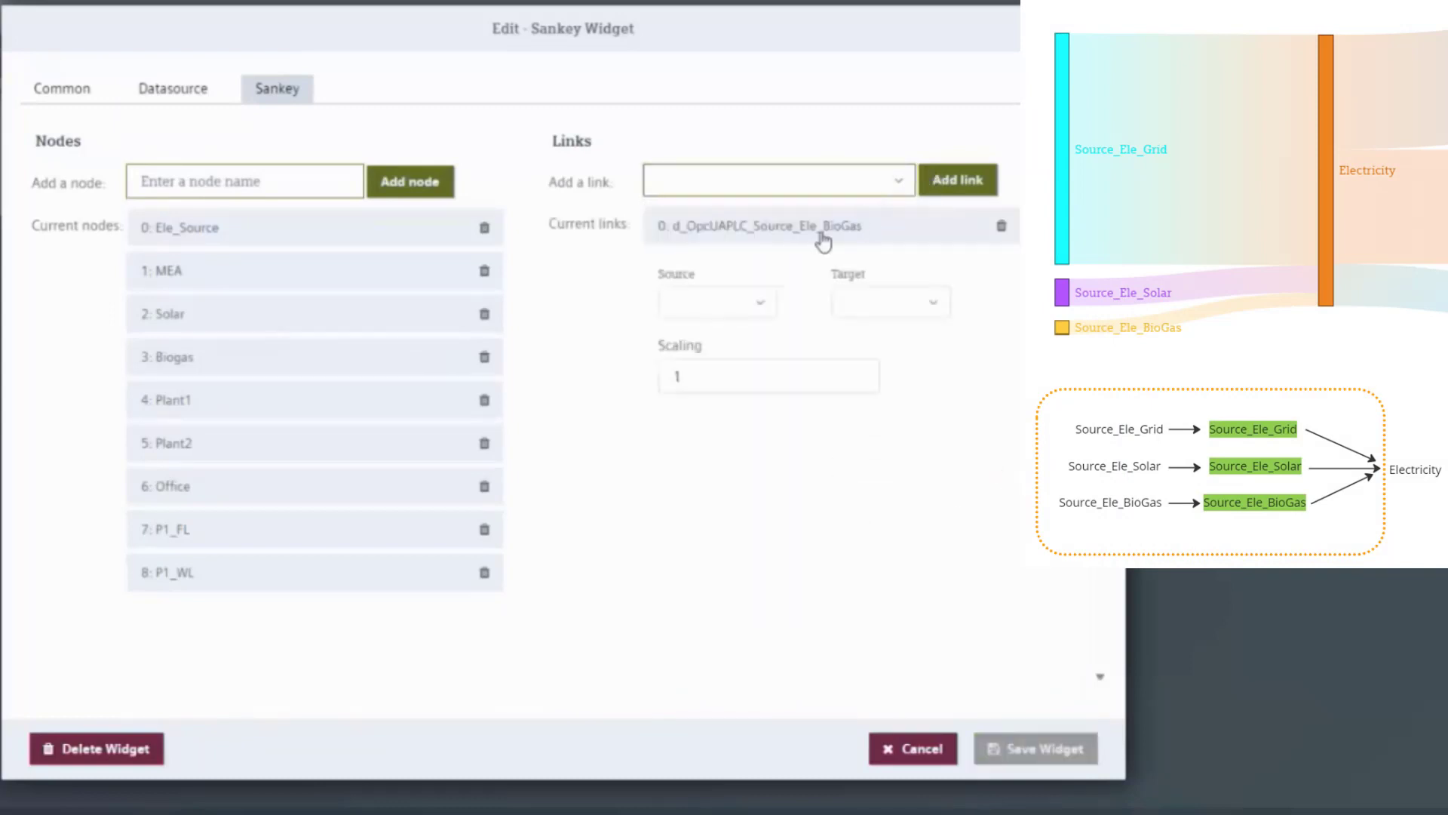
# Set the BioGas link's source to Biogas and its target to Ele_Source
pyautogui.click(763, 304)
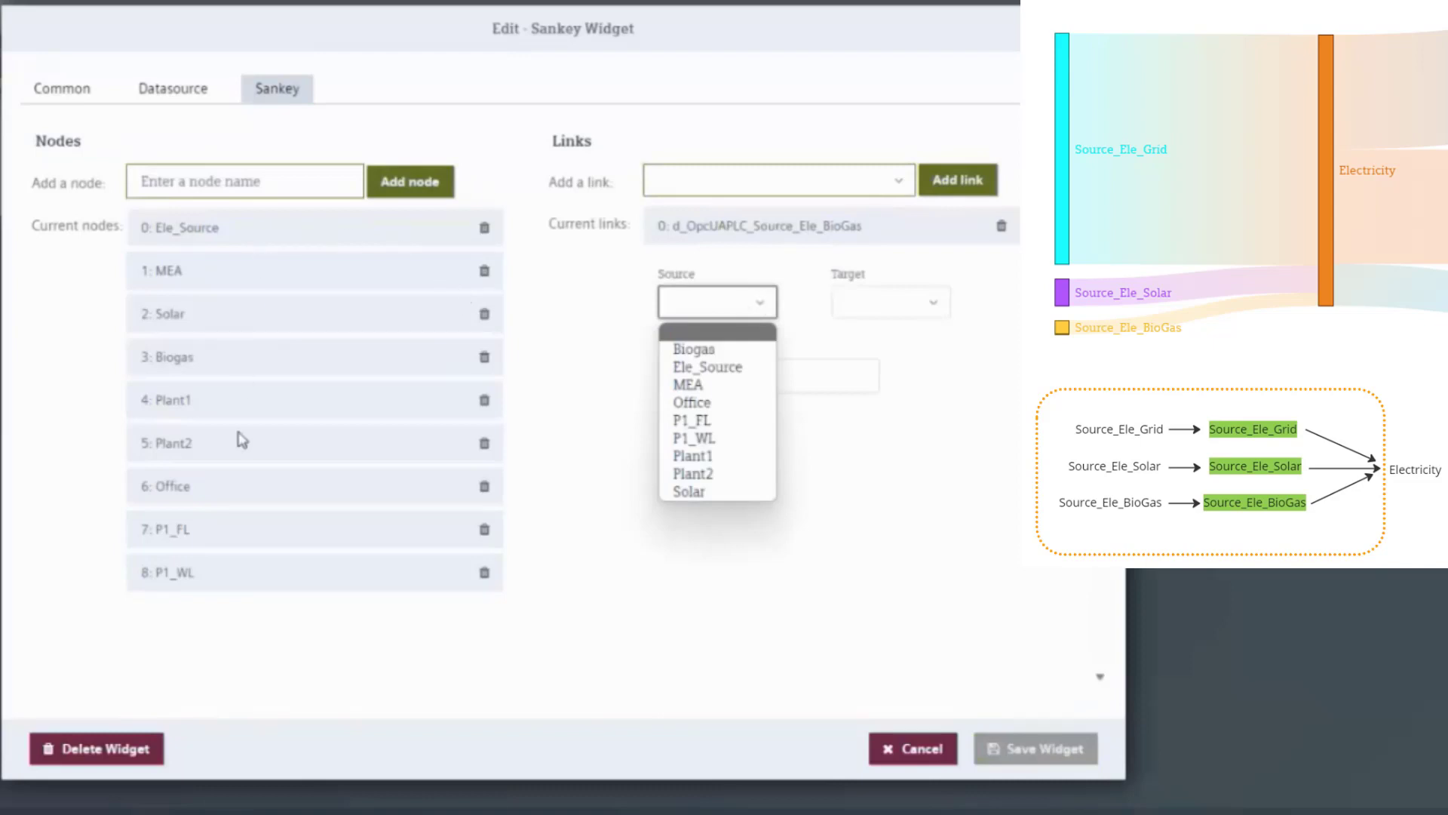
pyautogui.click(694, 348)
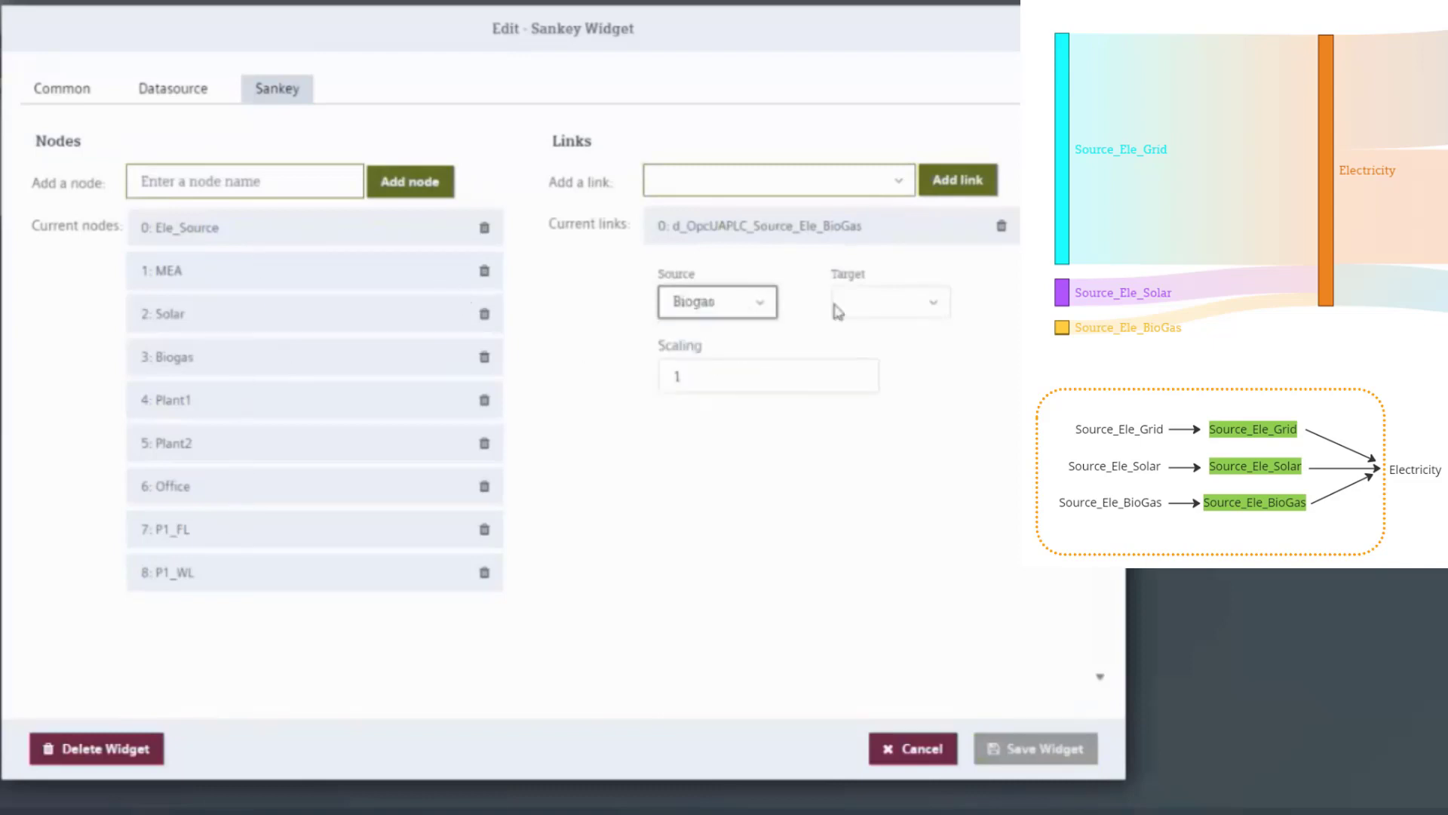
pyautogui.click(867, 301)
pyautogui.click(887, 352)
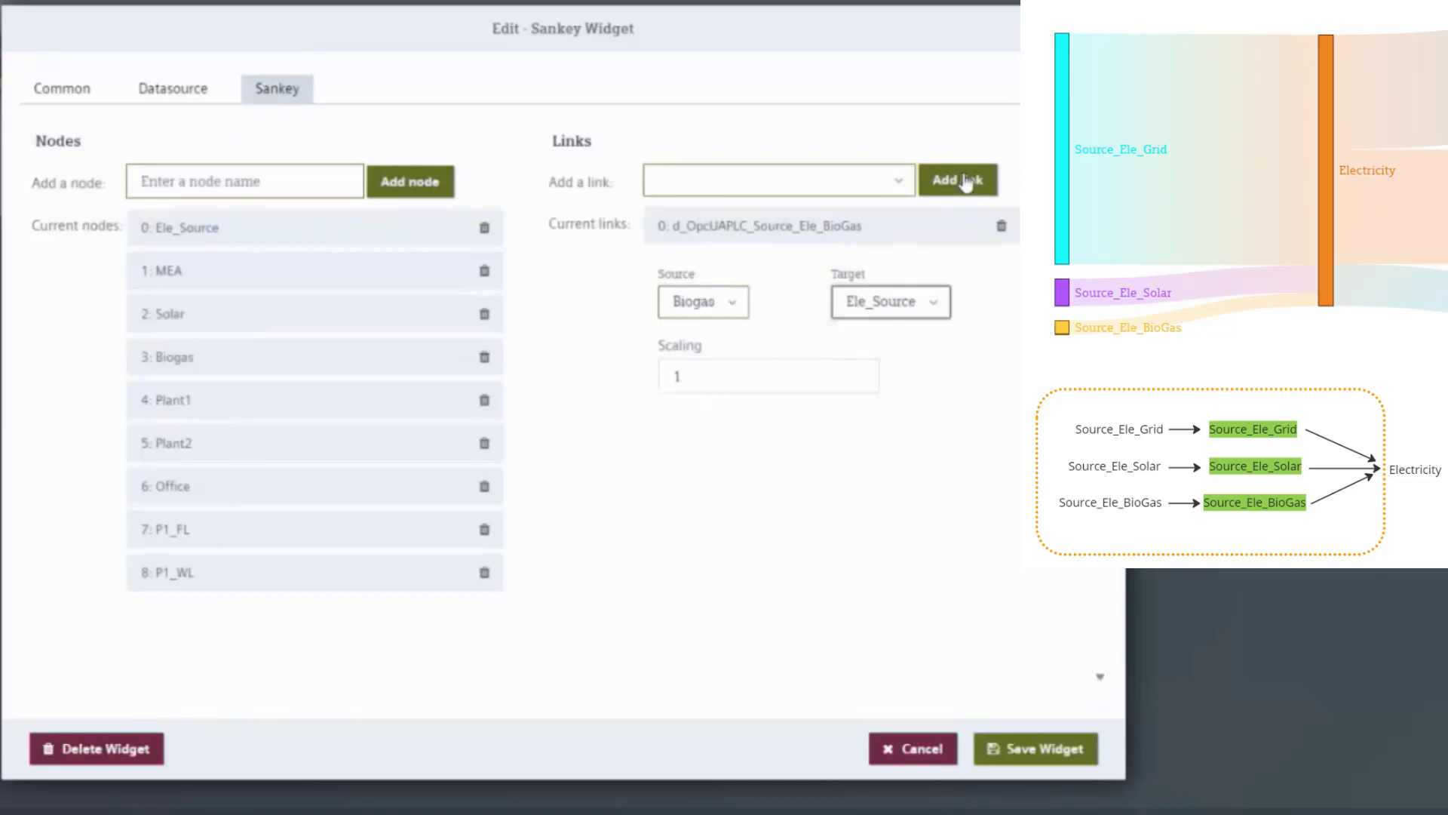
# Add a link for d_OpcUAPLC_Source_Ele_Grid with source MEA and target Ele_Source
pyautogui.click(899, 183)
pyautogui.scroll(-3, 829, 423)
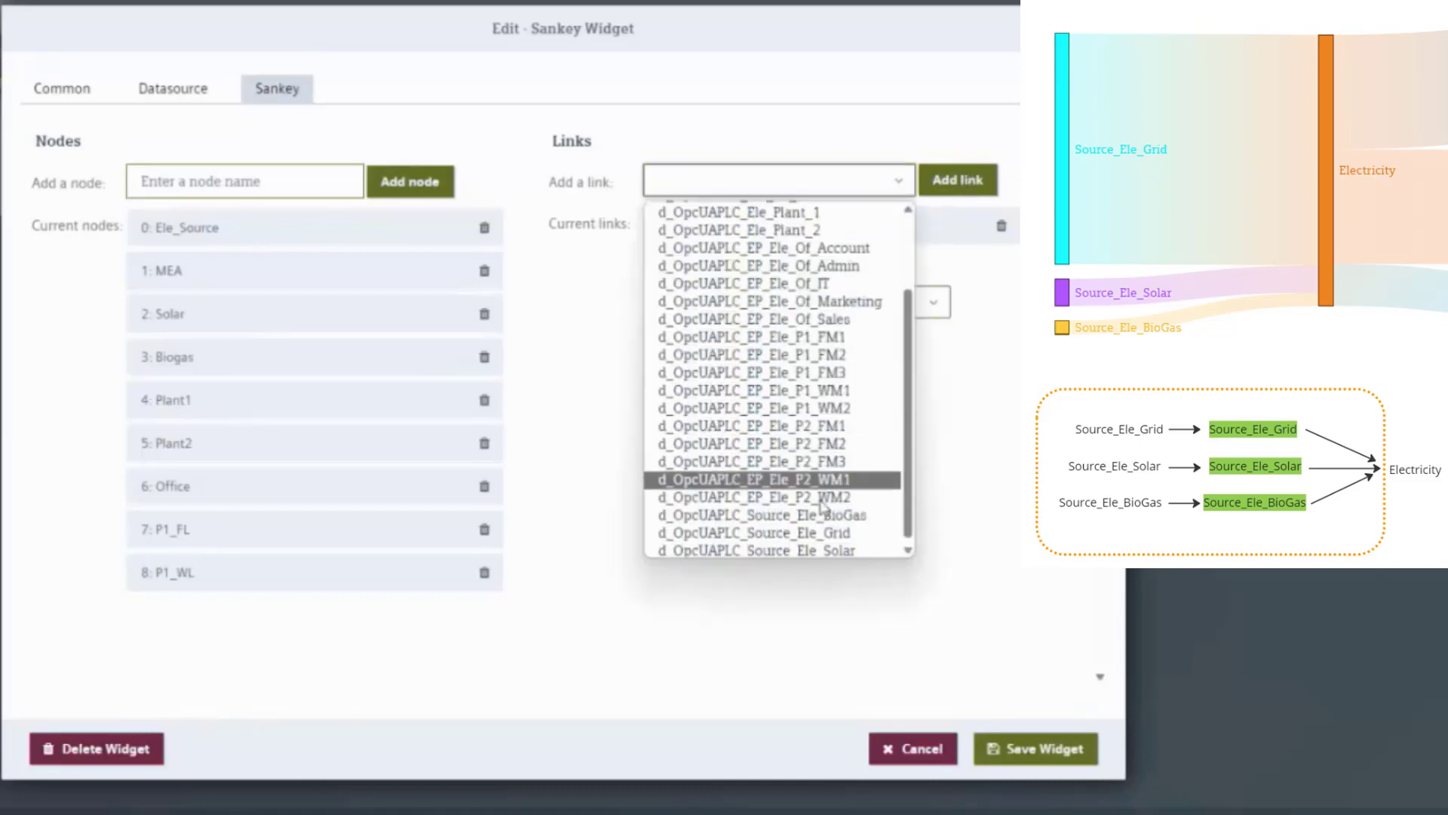
pyautogui.click(813, 510)
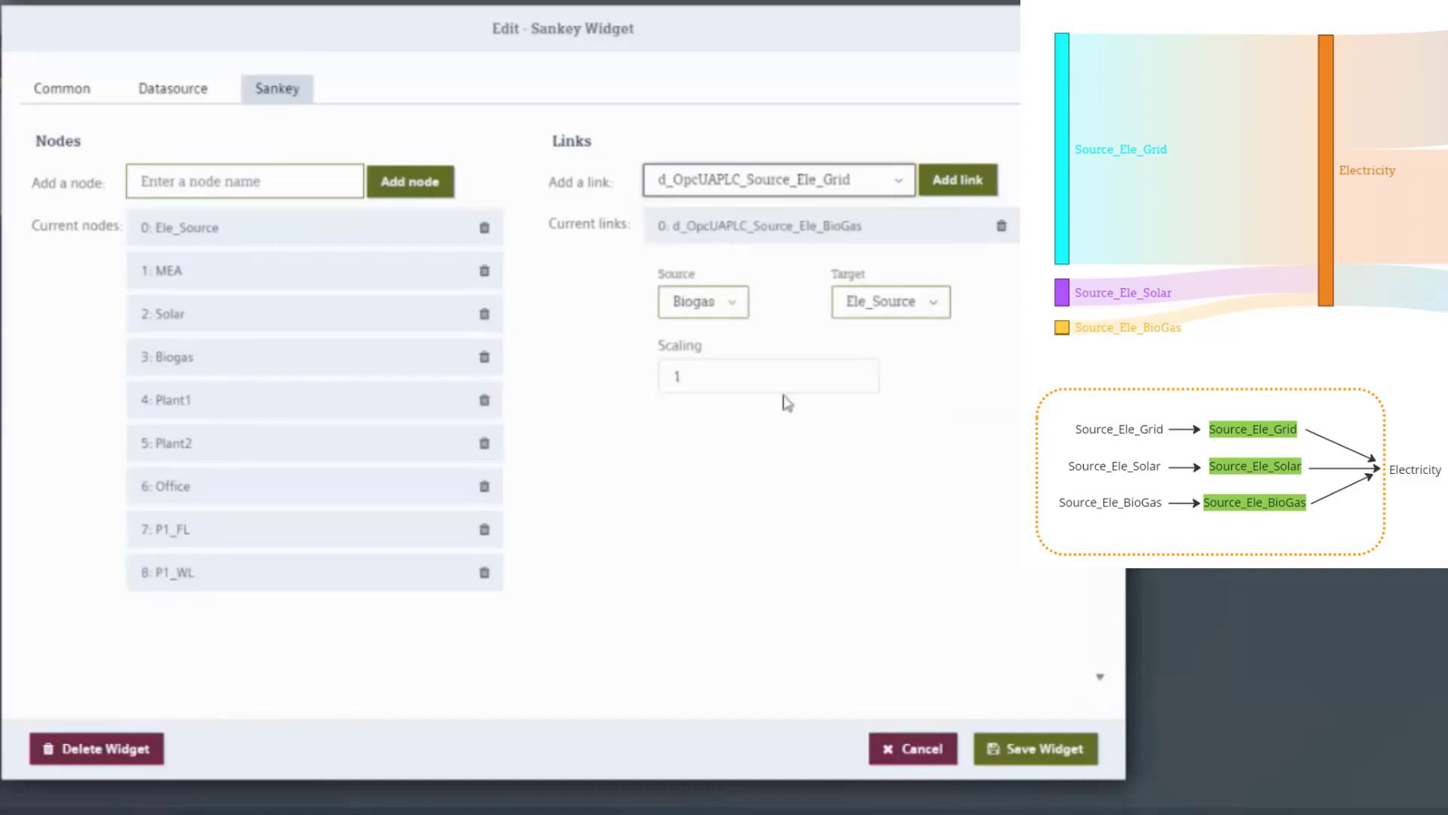
pyautogui.click(950, 185)
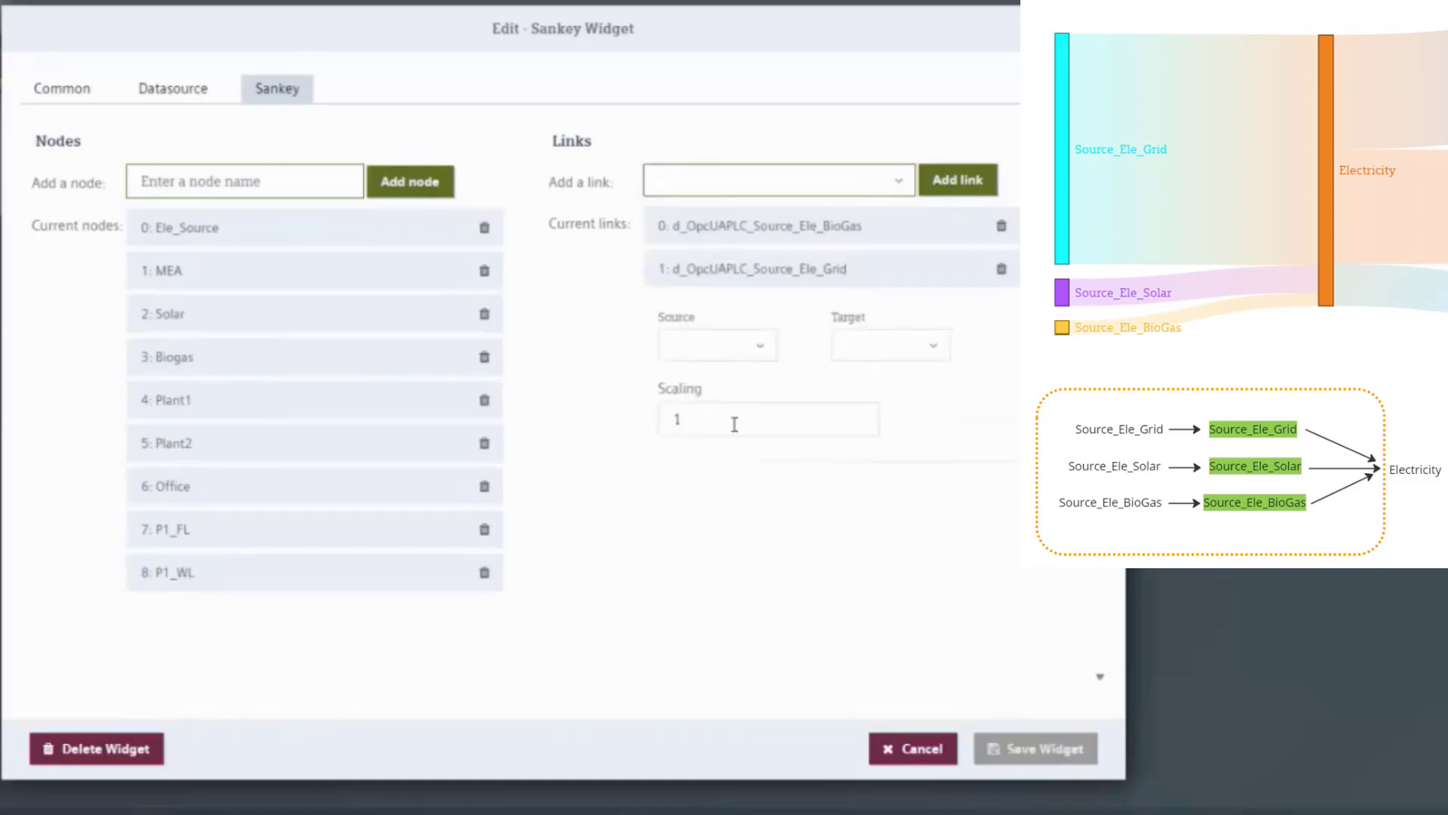
pyautogui.click(737, 349)
pyautogui.click(716, 424)
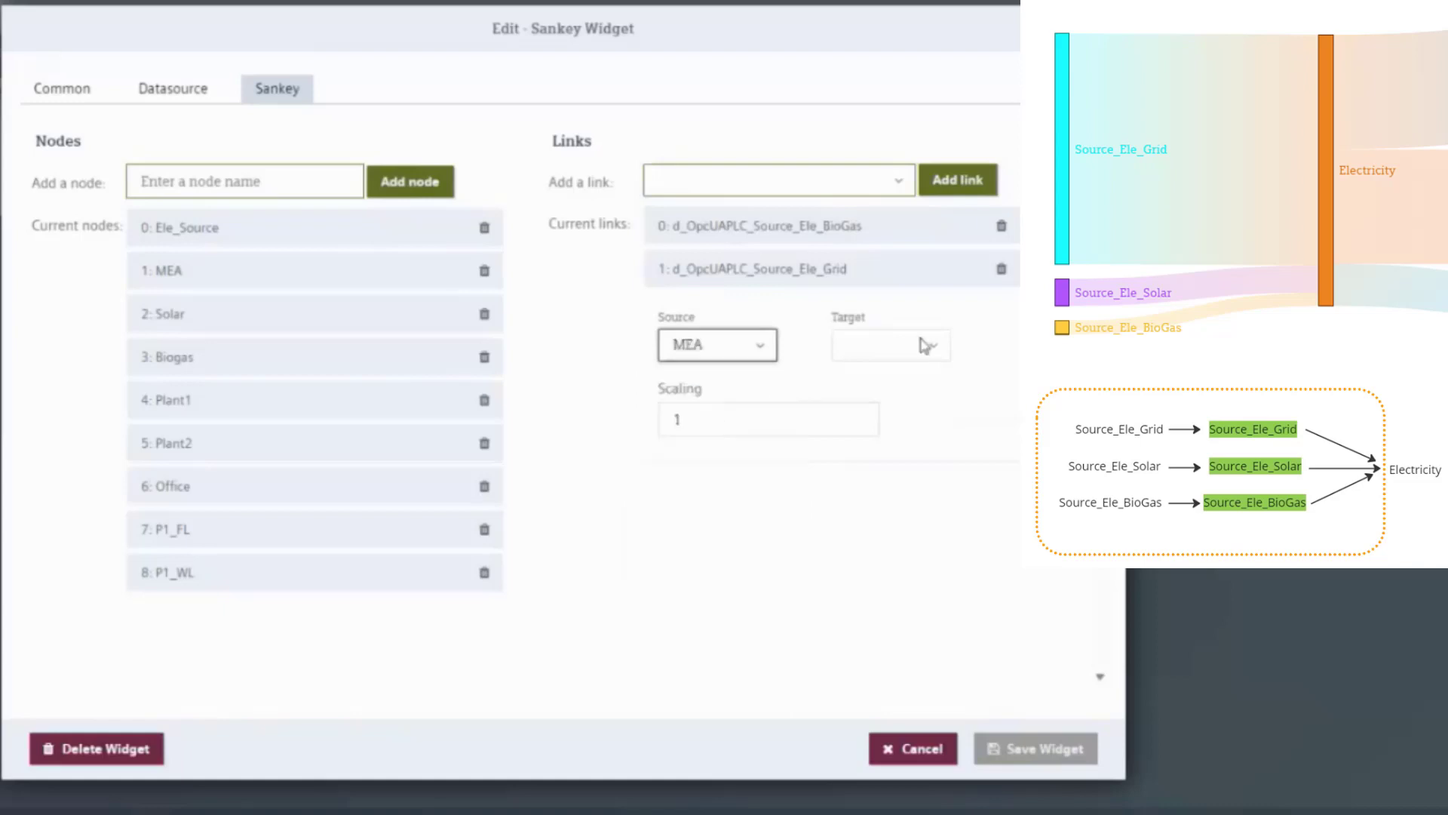
pyautogui.click(926, 346)
pyautogui.click(919, 415)
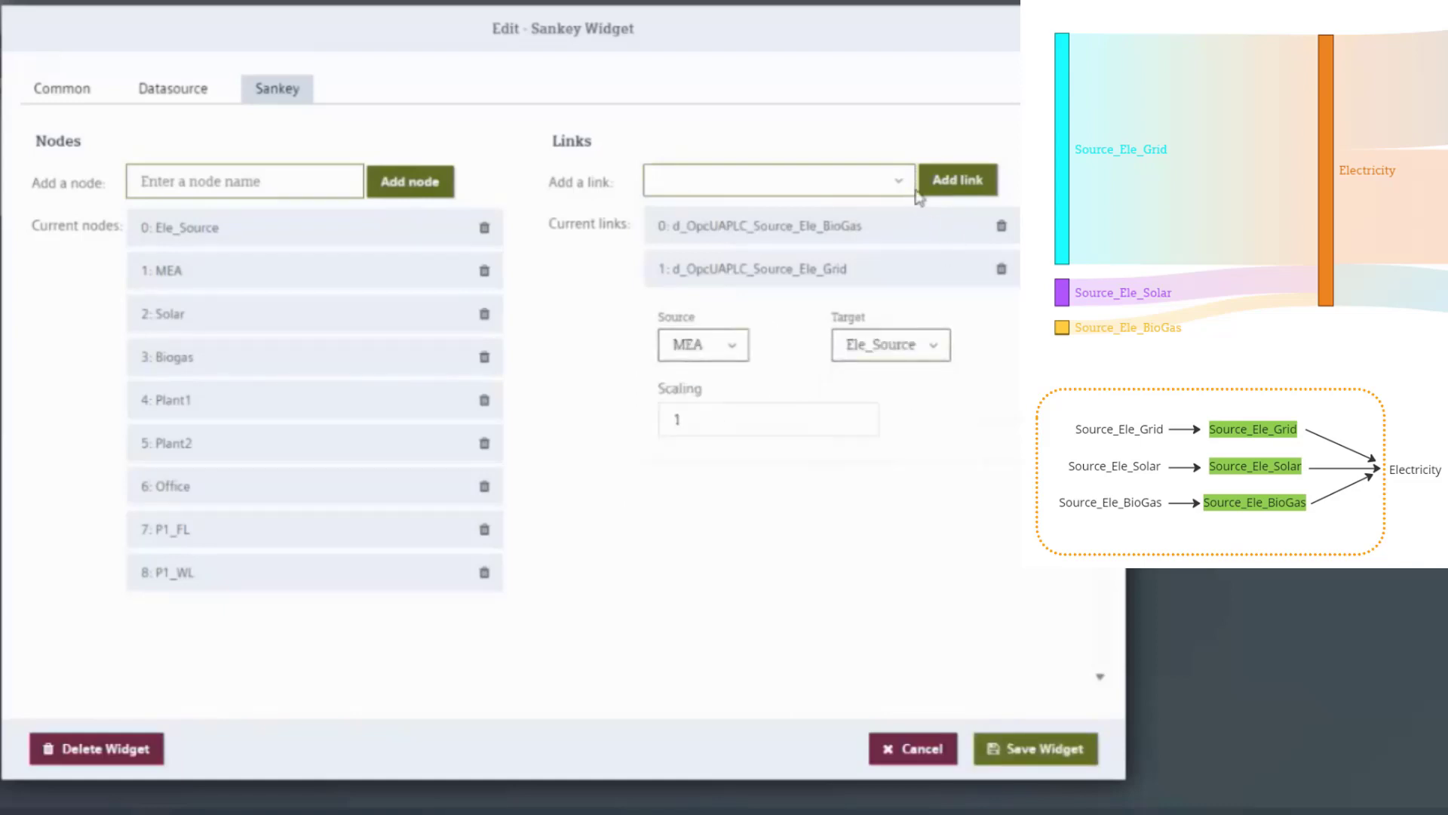
pyautogui.click(717, 284)
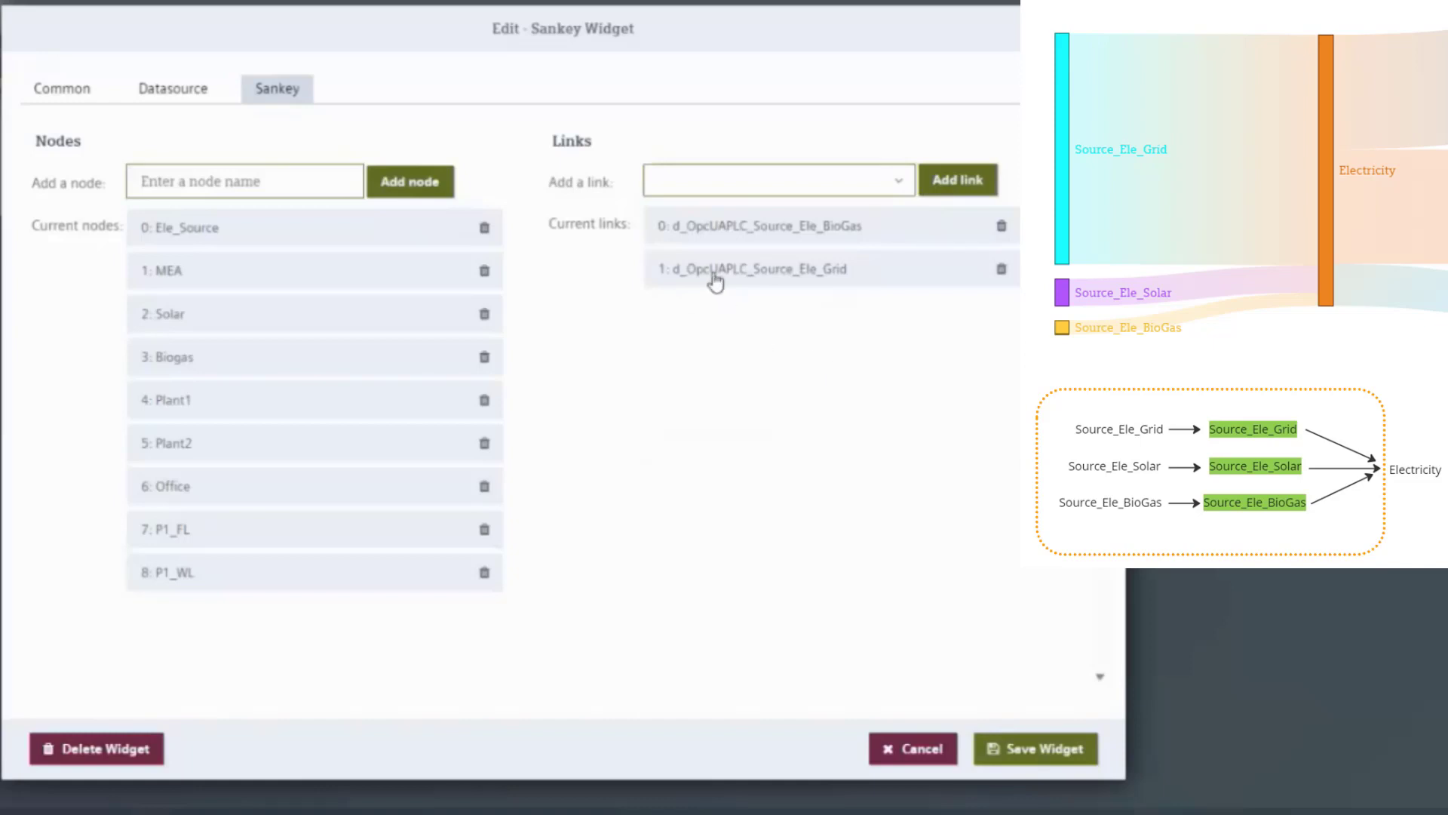
# Add a link for d_OpcUAPLC_Source_Ele_Solar with source Solar and target Ele_Source
pyautogui.click(898, 184)
pyautogui.scroll(-3, 829, 453)
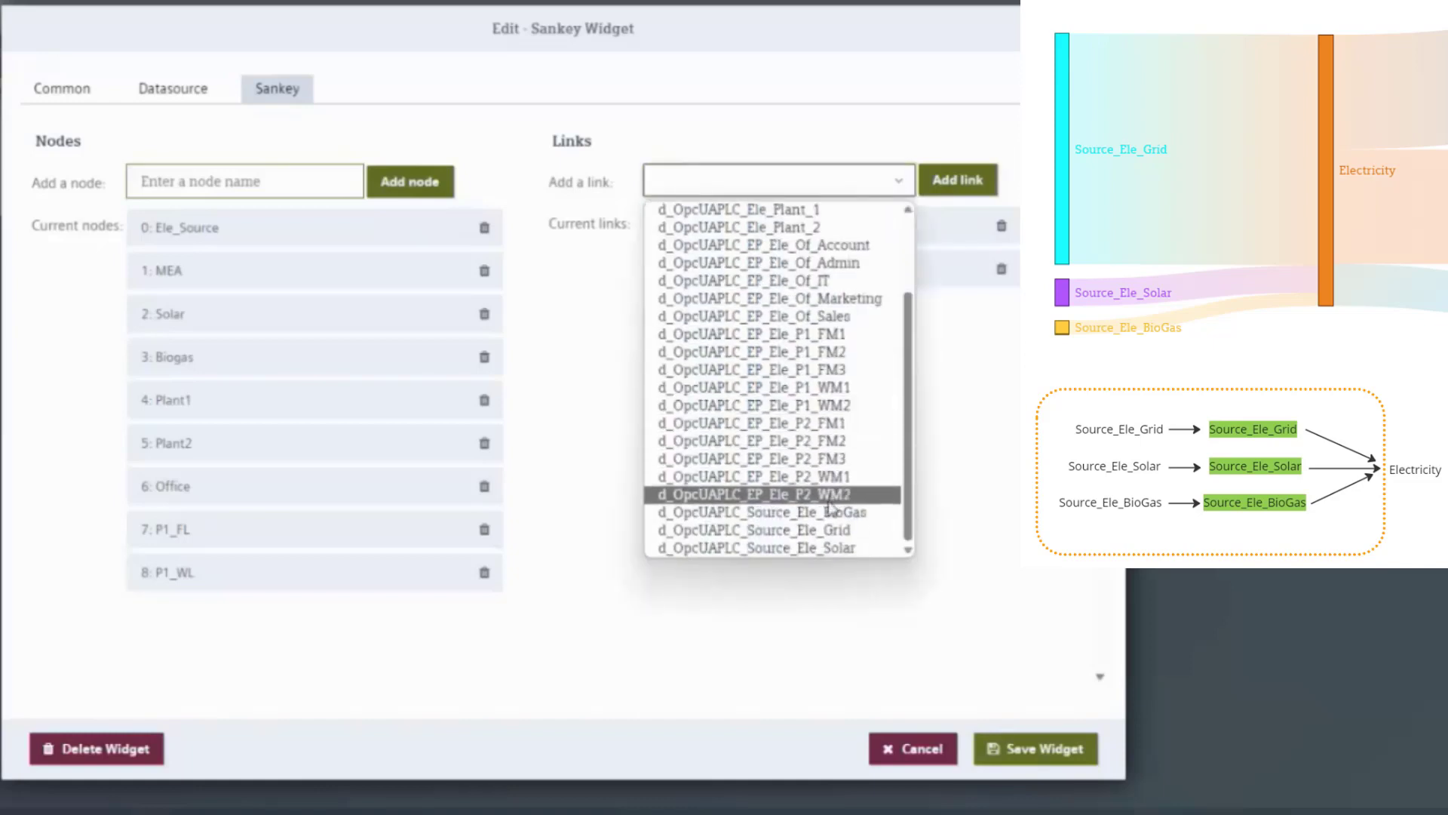
pyautogui.click(815, 549)
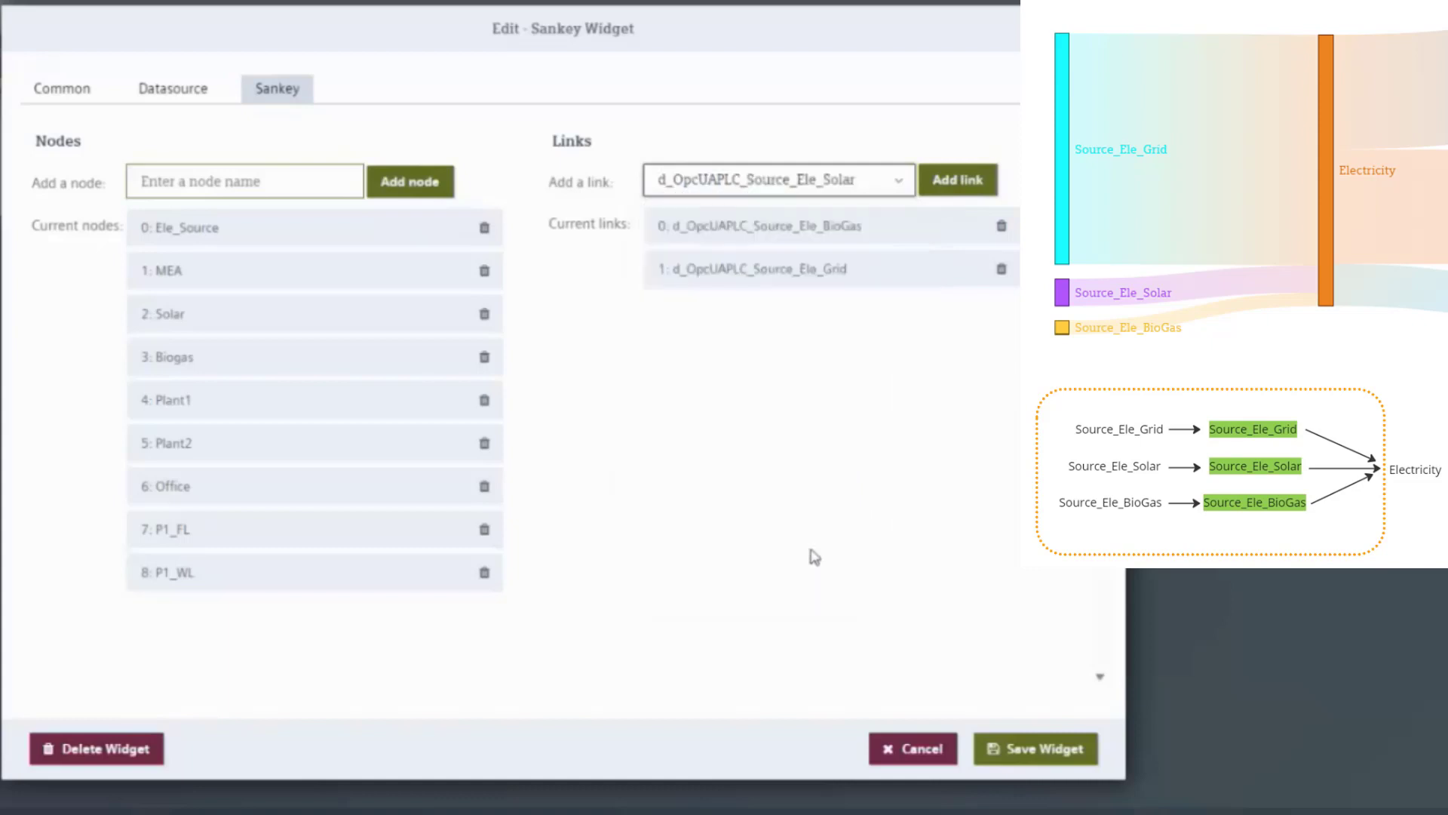
pyautogui.click(955, 181)
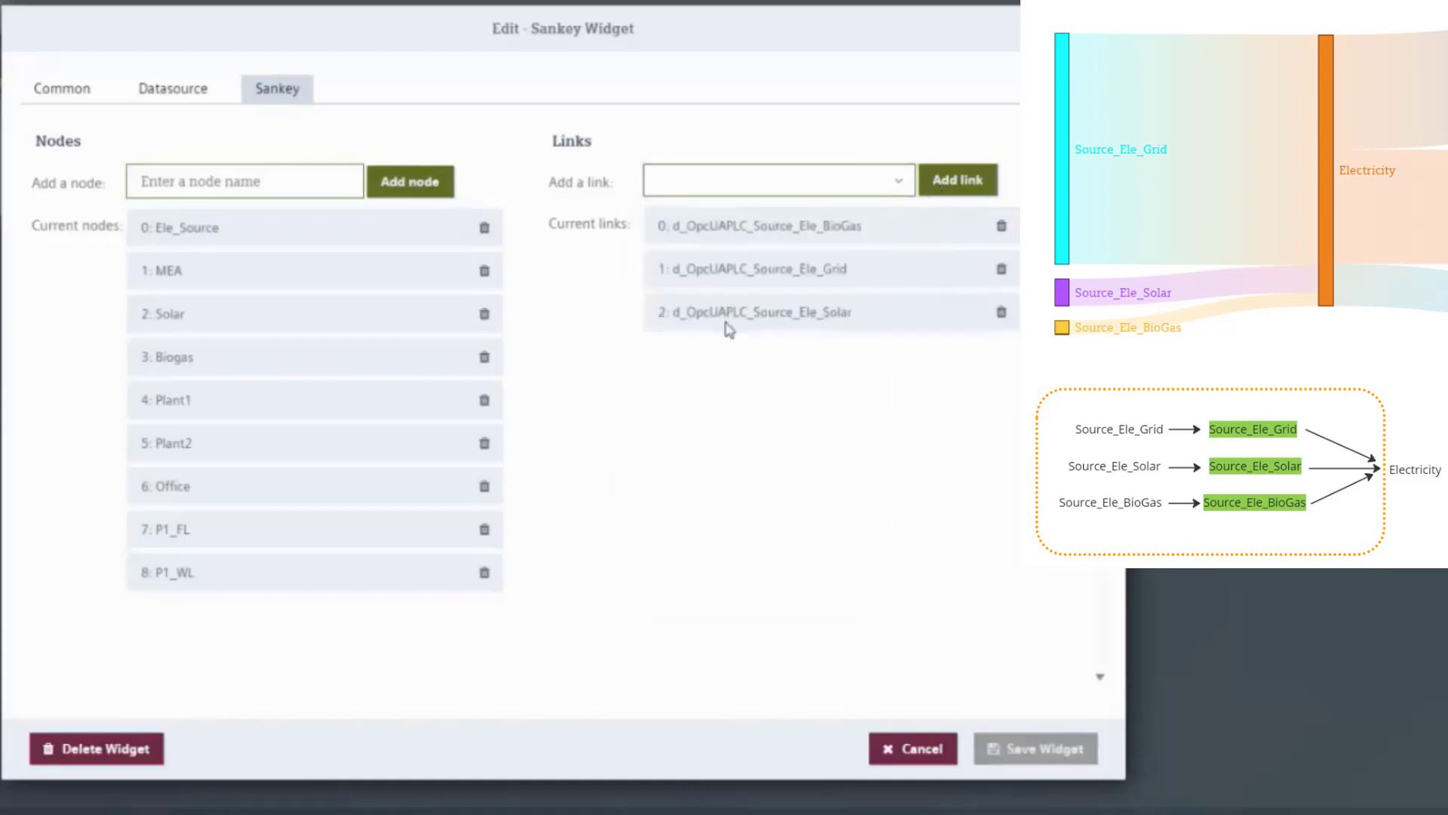
pyautogui.click(728, 321)
pyautogui.click(725, 392)
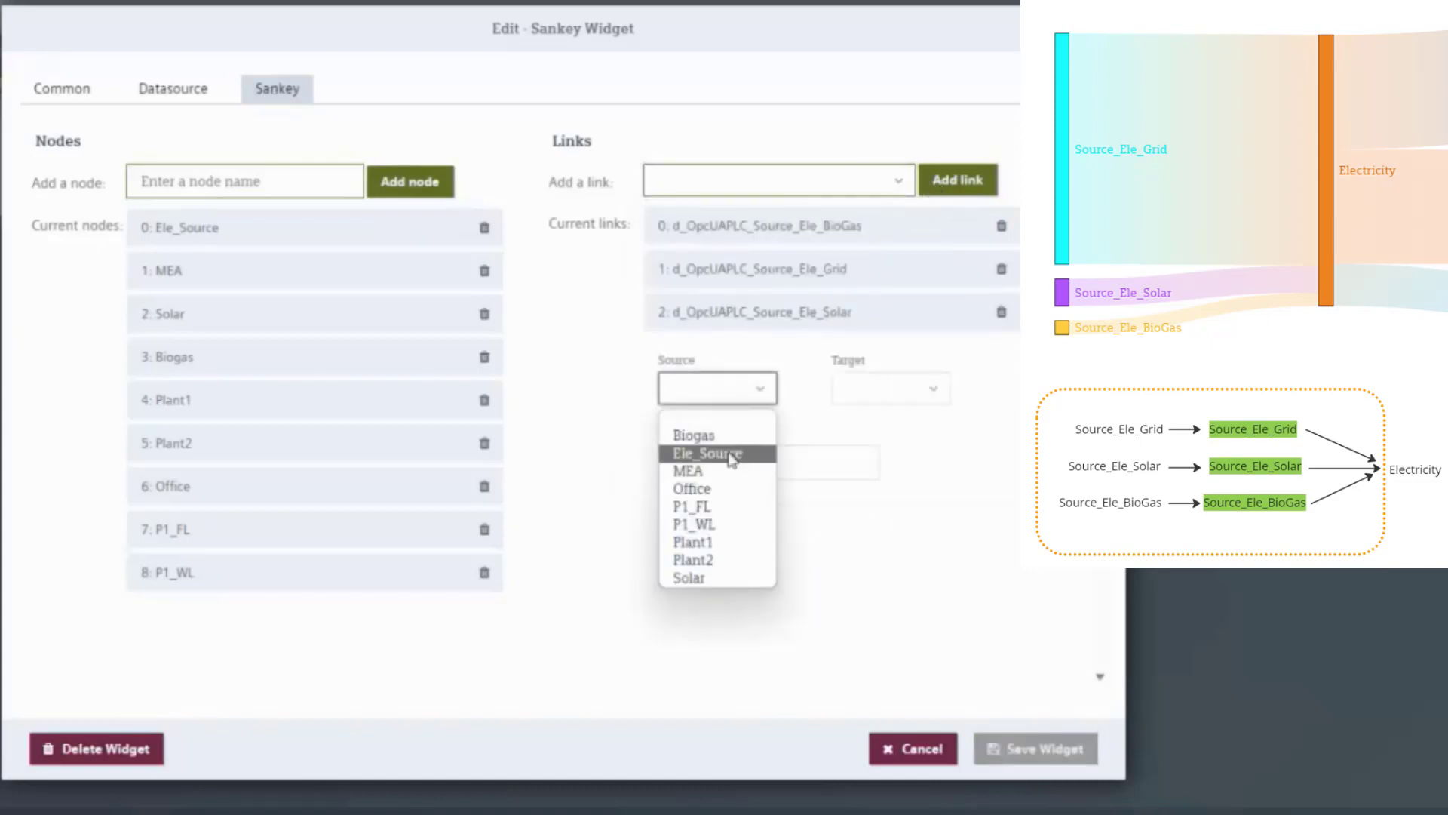
pyautogui.click(716, 577)
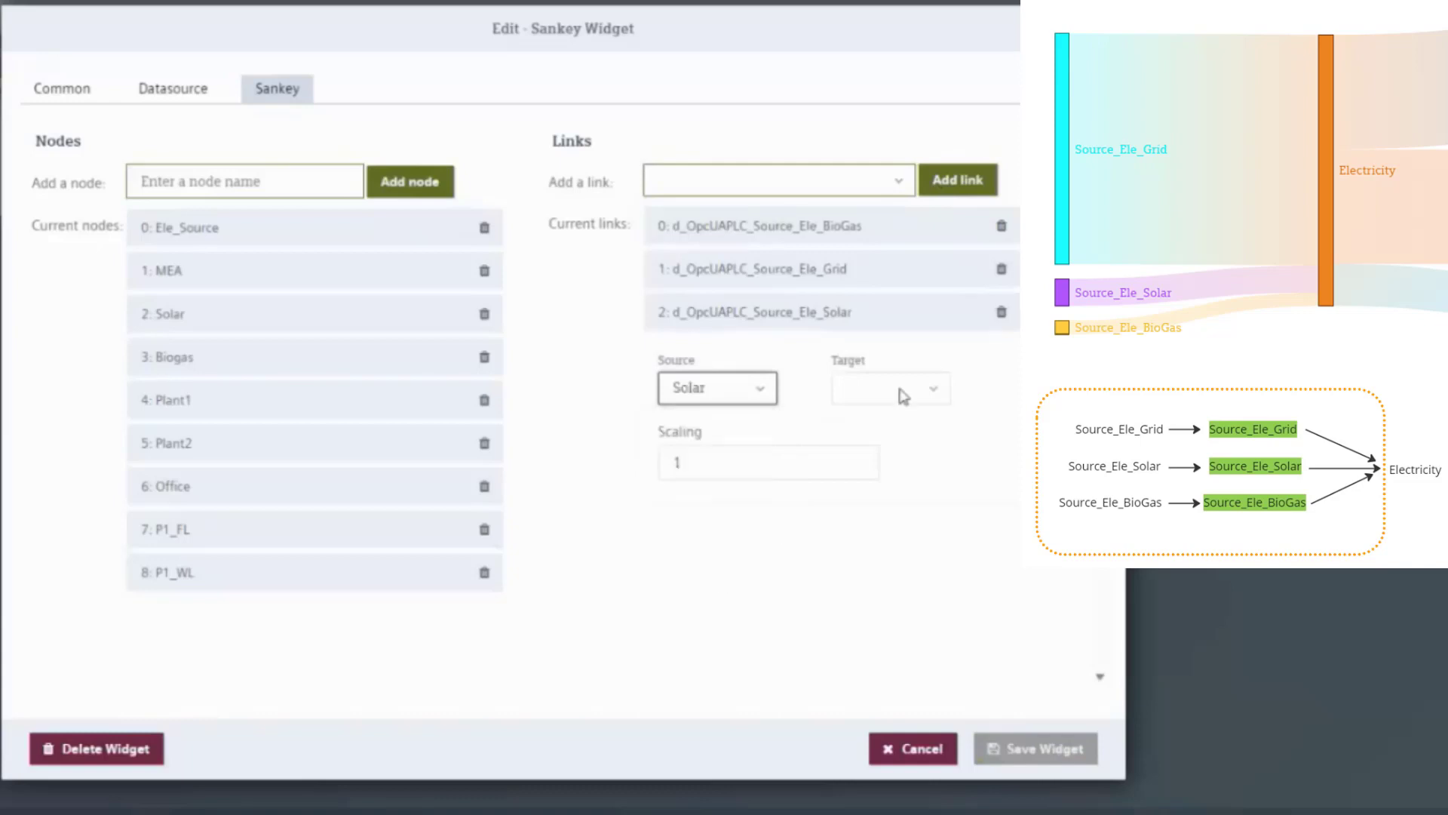
pyautogui.click(907, 398)
pyautogui.click(905, 454)
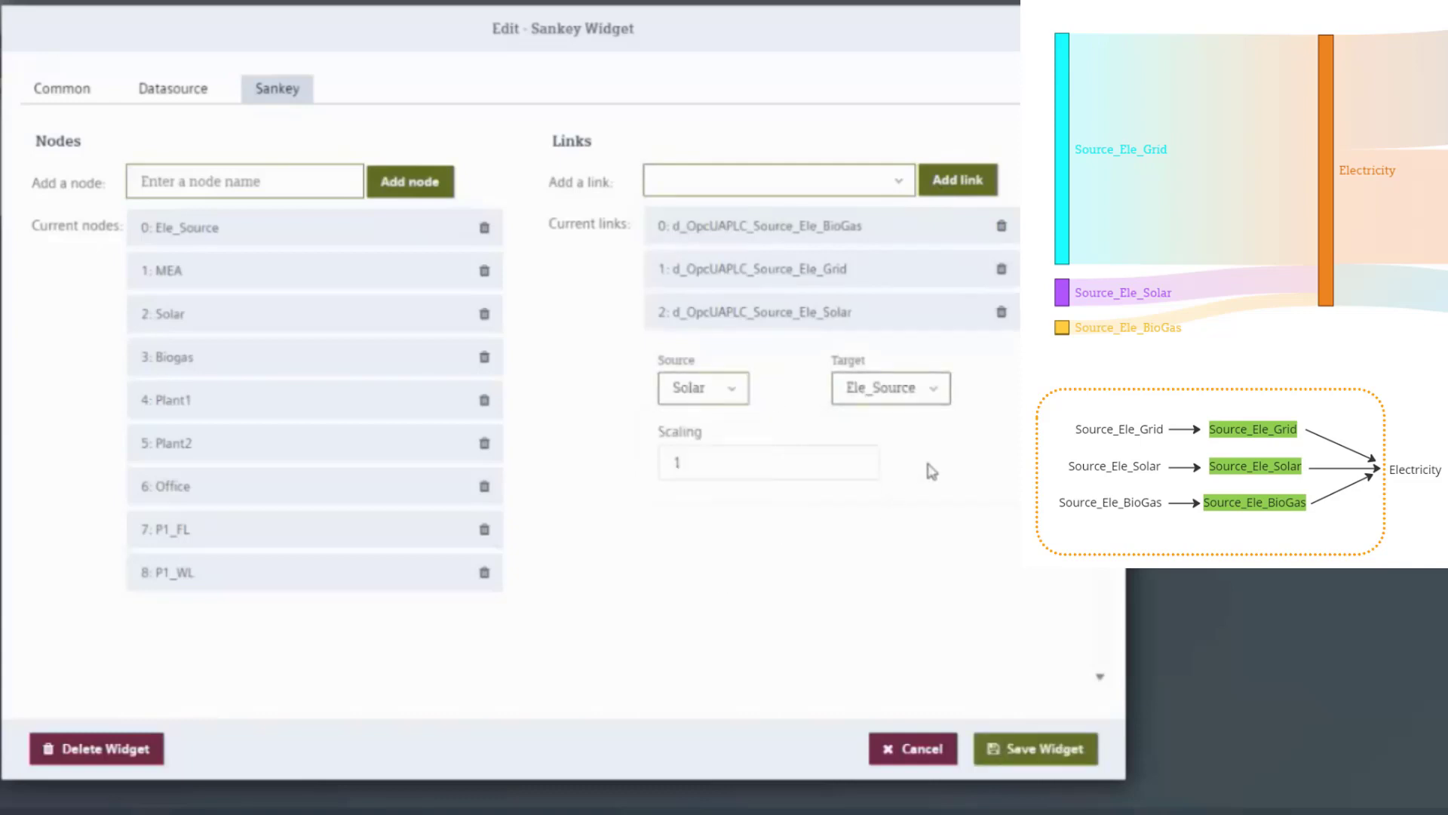
pyautogui.click(819, 320)
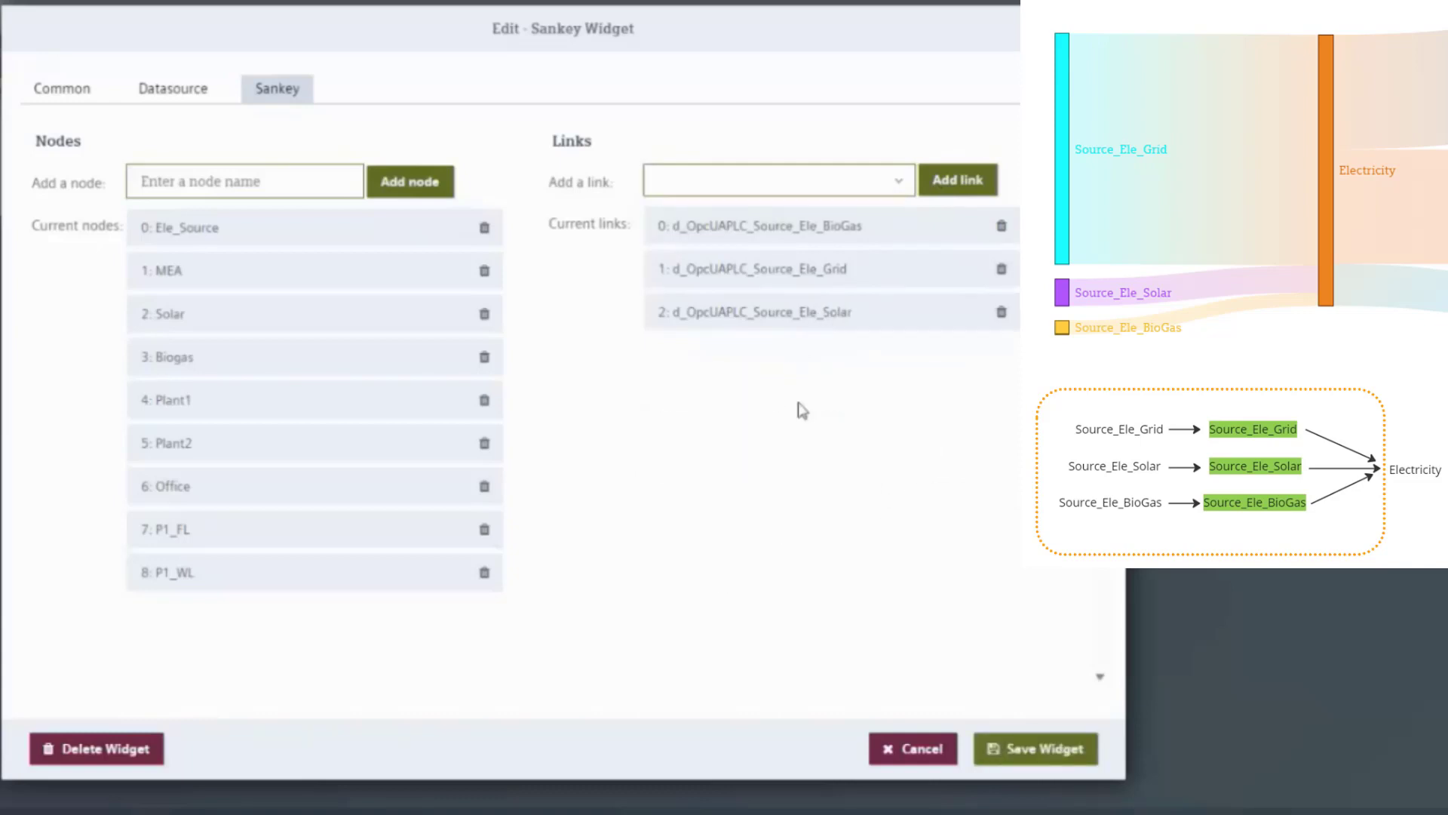
# Save the widget and enlarge Sankey1 on the dashboard until it fills about three quarters of the dashboard's width
pyautogui.click(1020, 751)
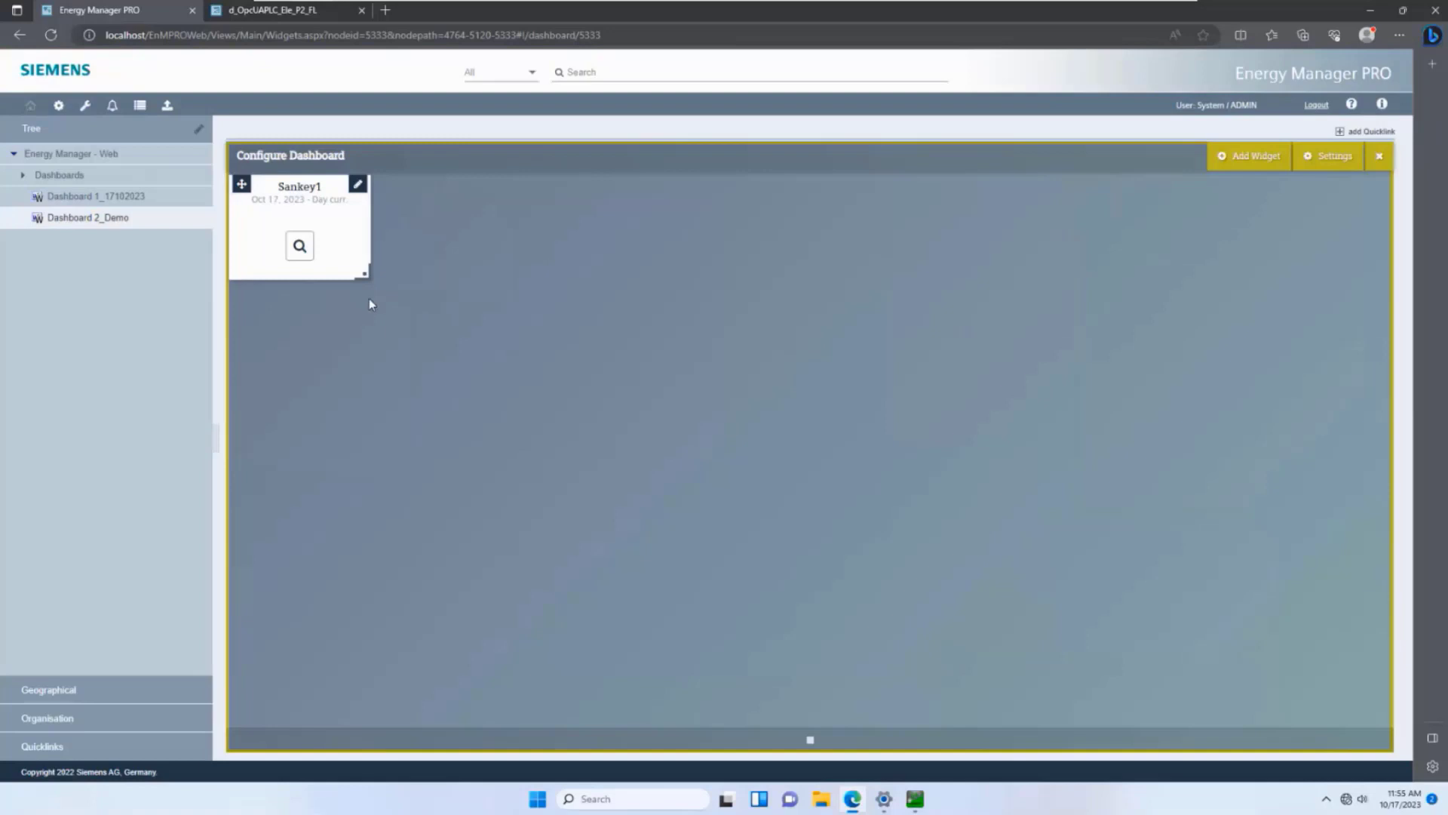
pyautogui.moveTo(369, 277); pyautogui.dragTo(875, 519)
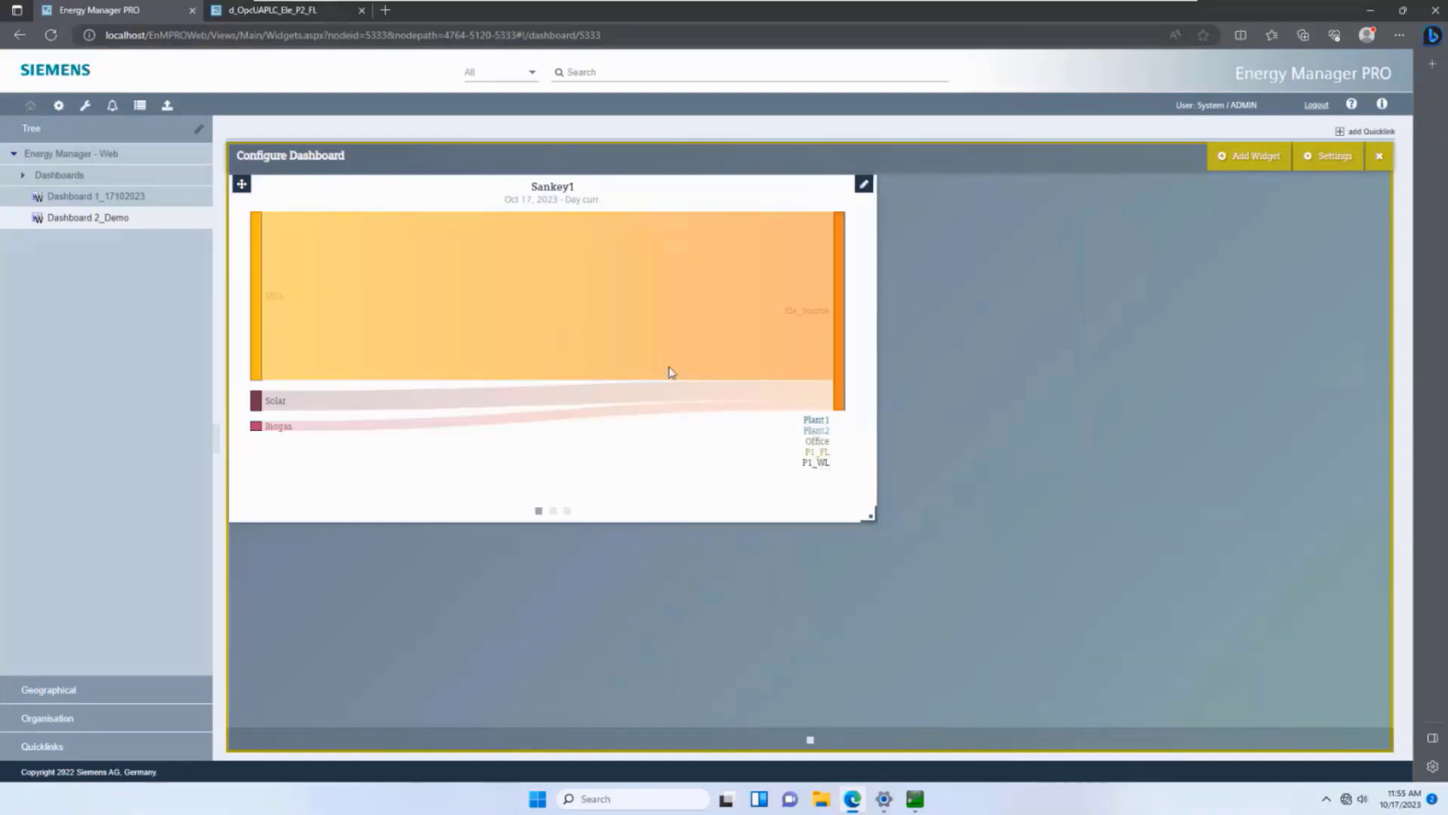
pyautogui.moveTo(867, 517); pyautogui.dragTo(1071, 650)
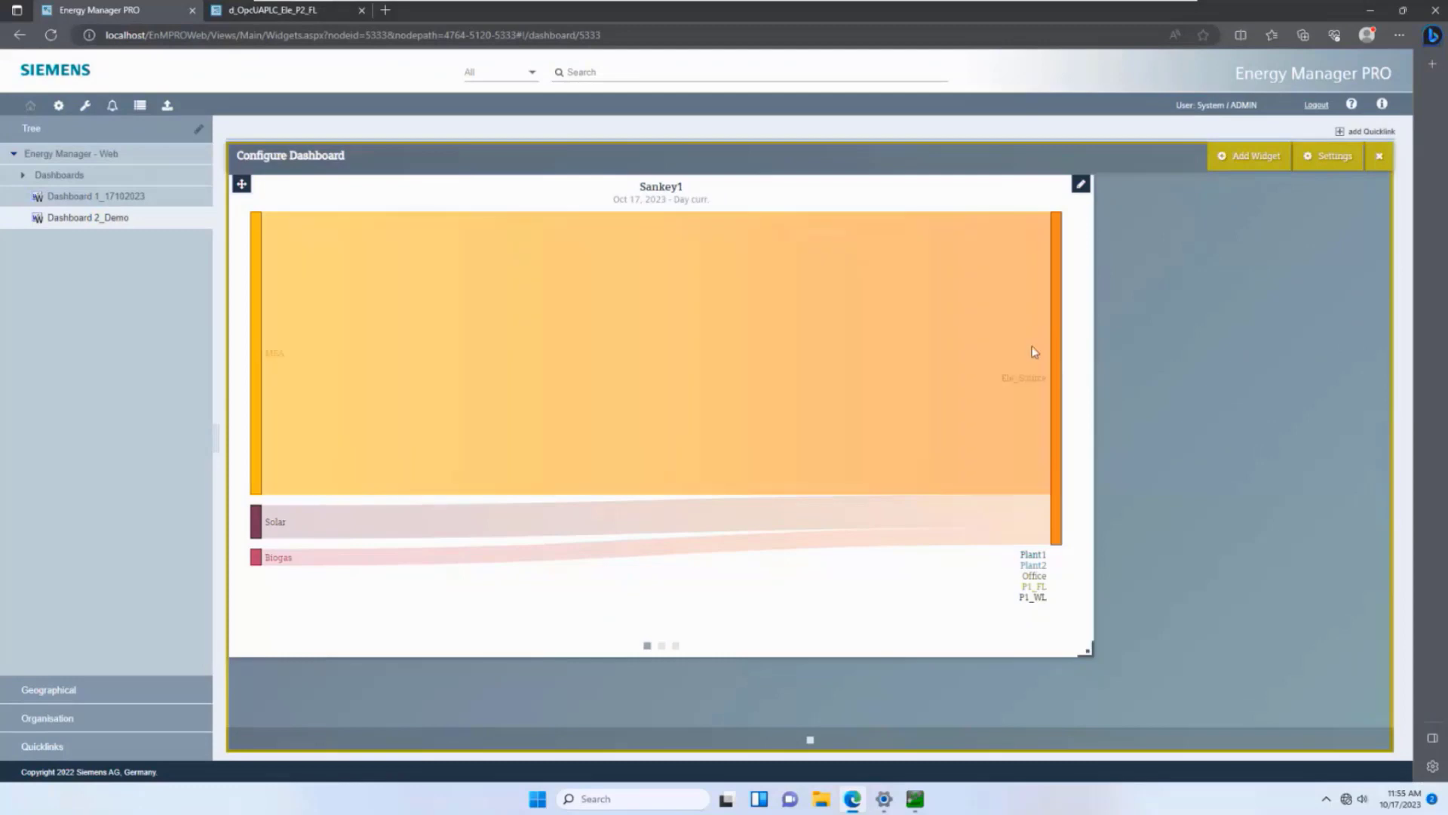
# Reopen the Sankey1 widget's Sankey settings and add a link for d_OpcUAPLC_Ele_Of from Ele_Source to Office
pyautogui.click(1081, 184)
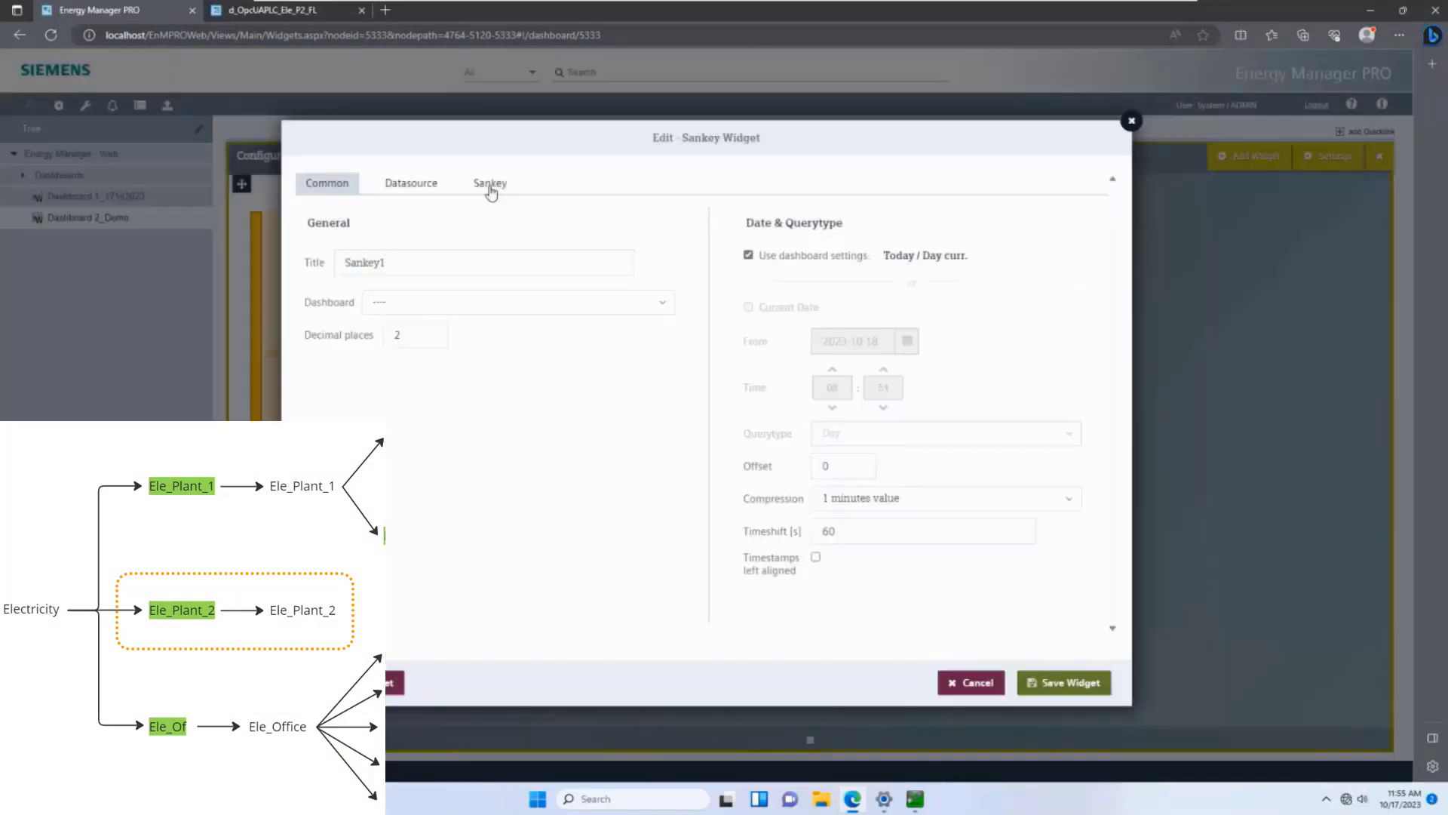
pyautogui.click(490, 188)
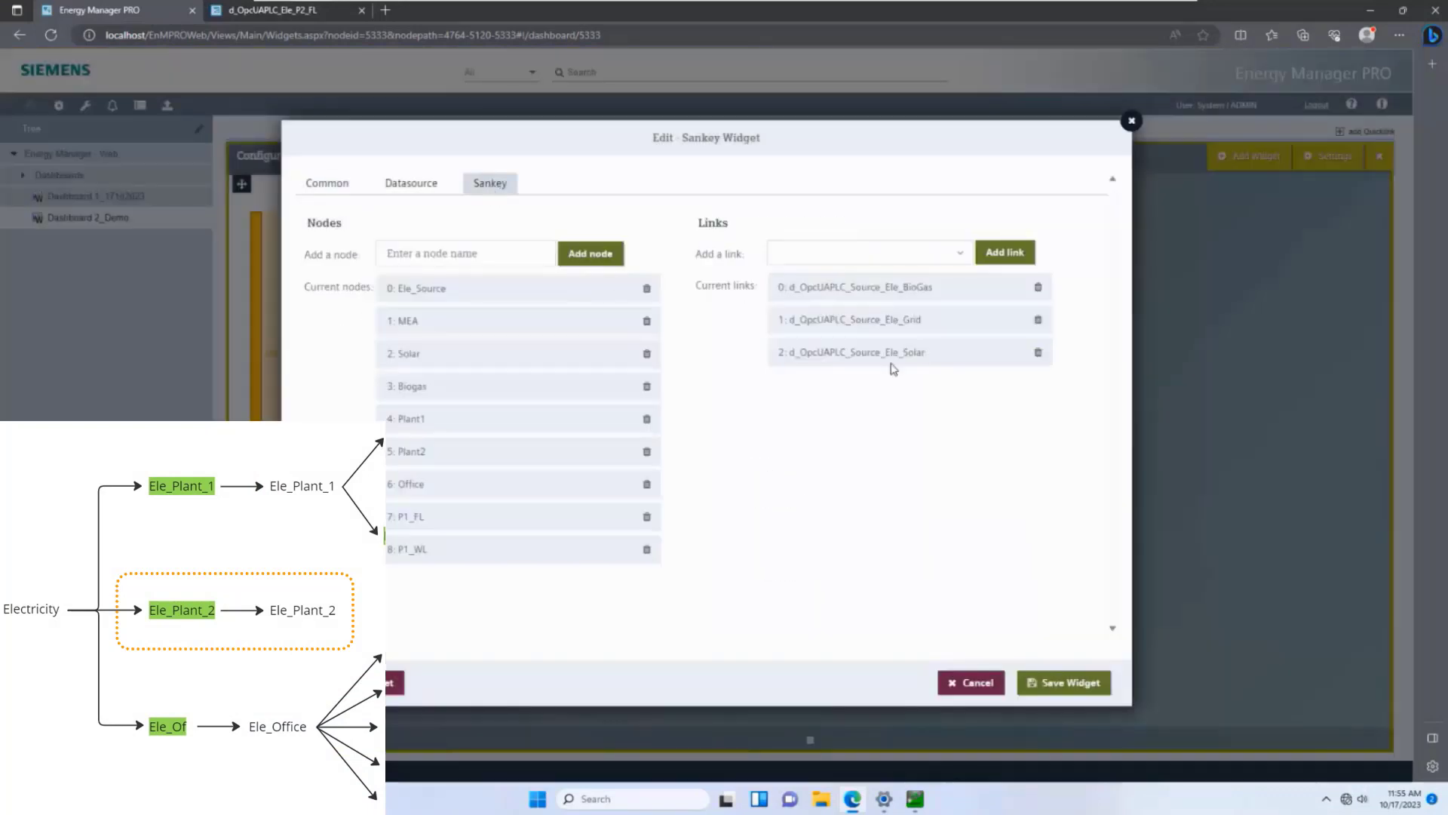
pyautogui.click(963, 252)
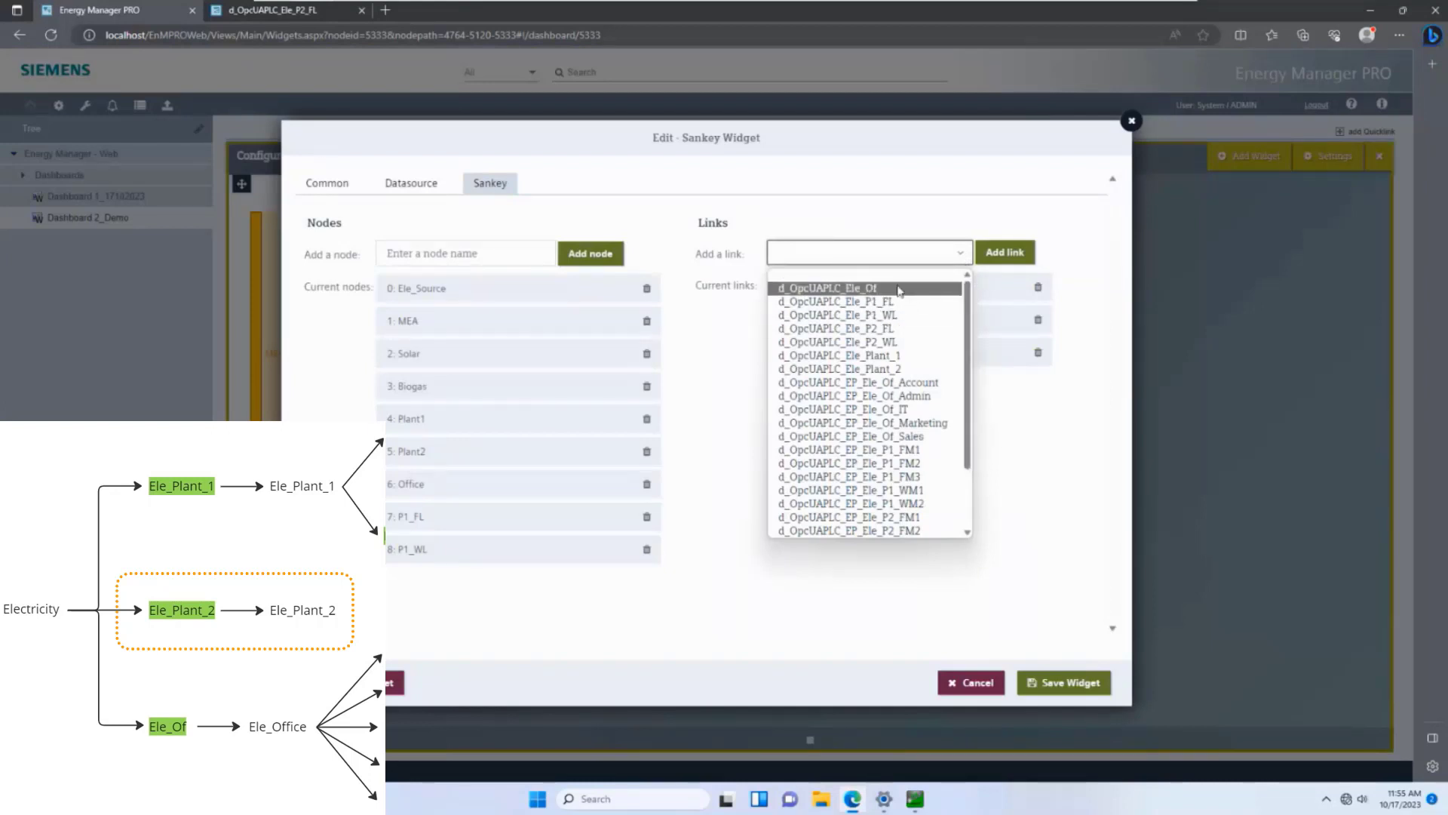
pyautogui.click(874, 292)
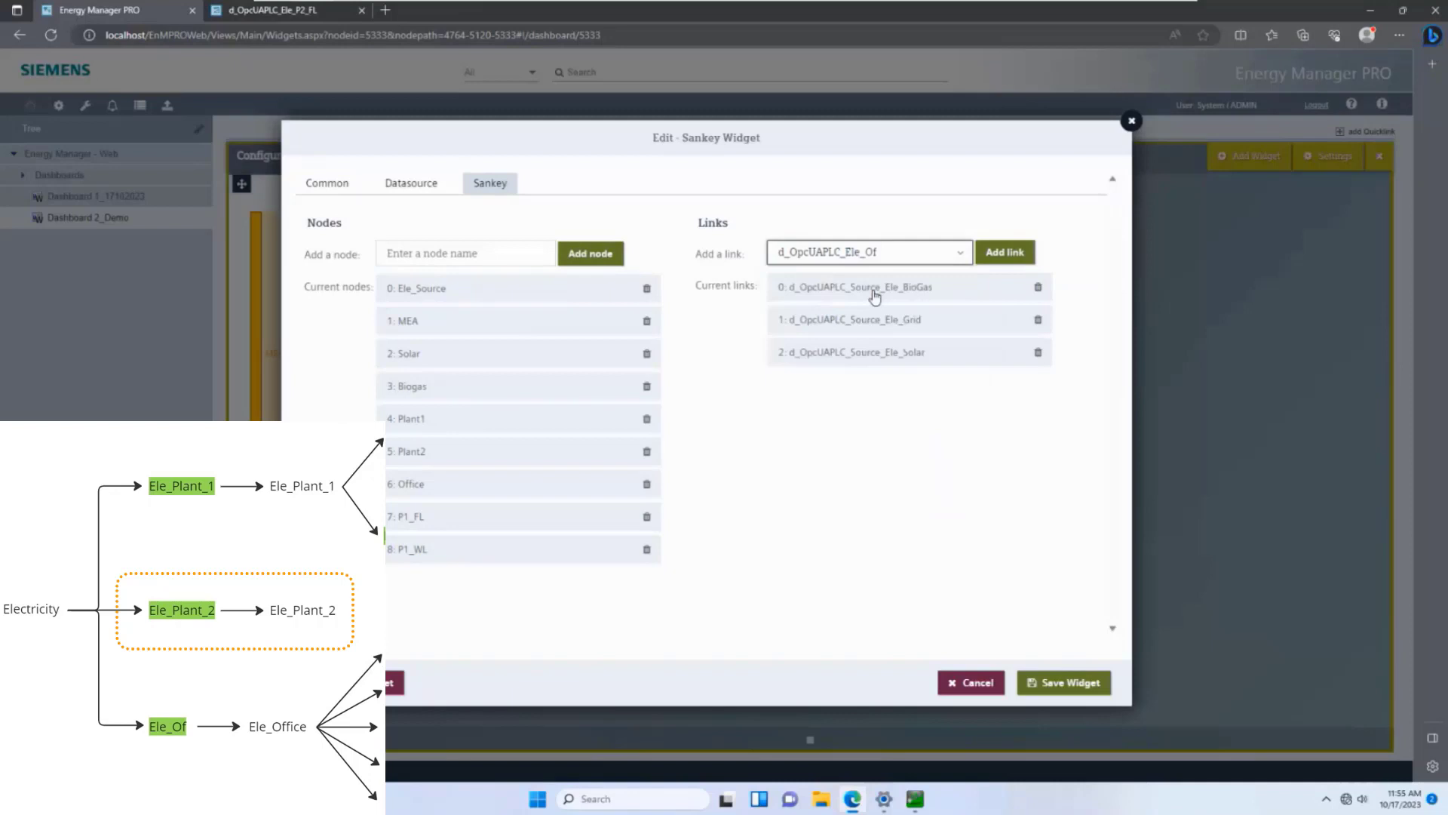
pyautogui.click(1011, 261)
pyautogui.click(856, 390)
pyautogui.click(855, 443)
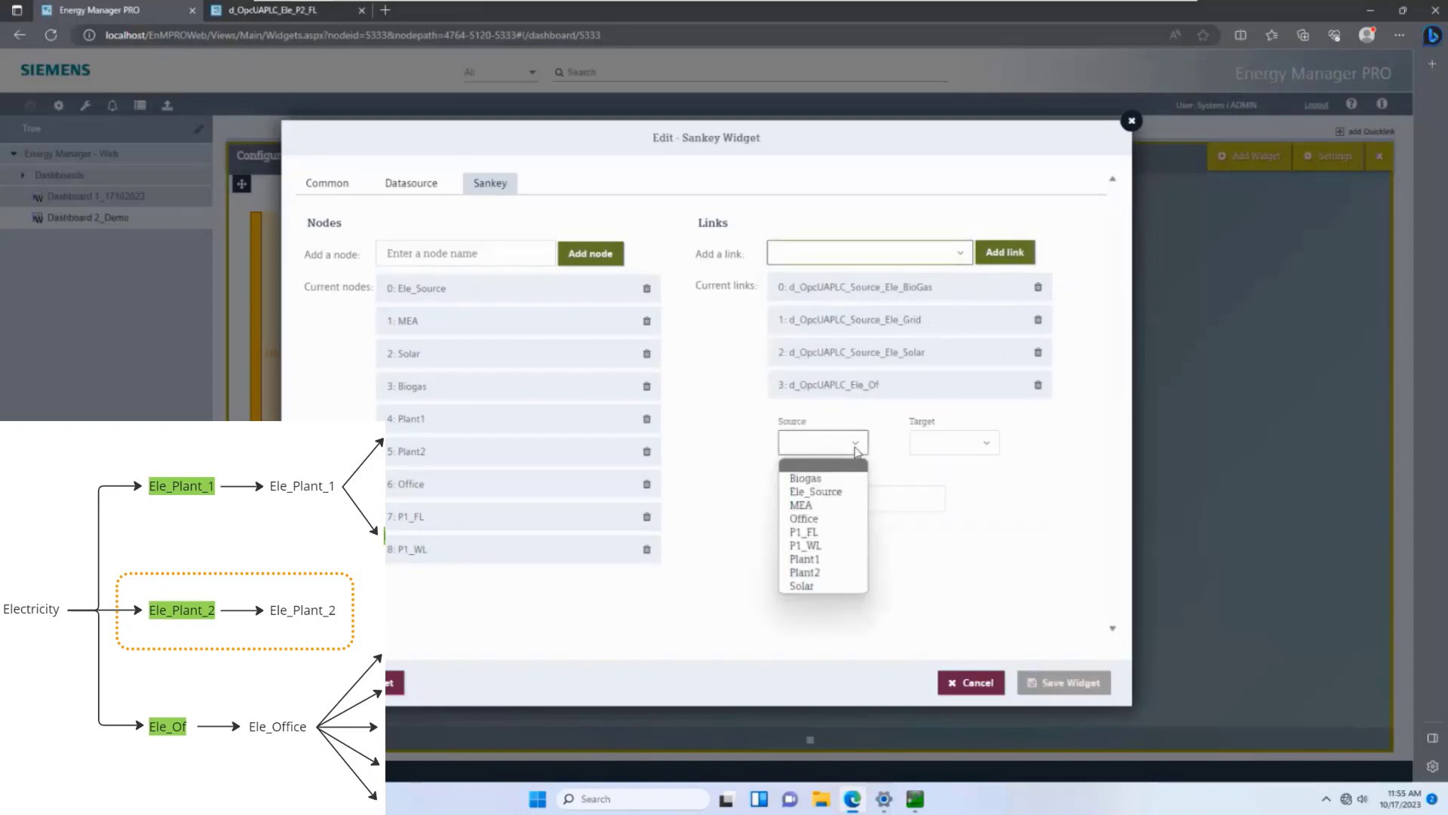
pyautogui.click(846, 492)
pyautogui.click(975, 451)
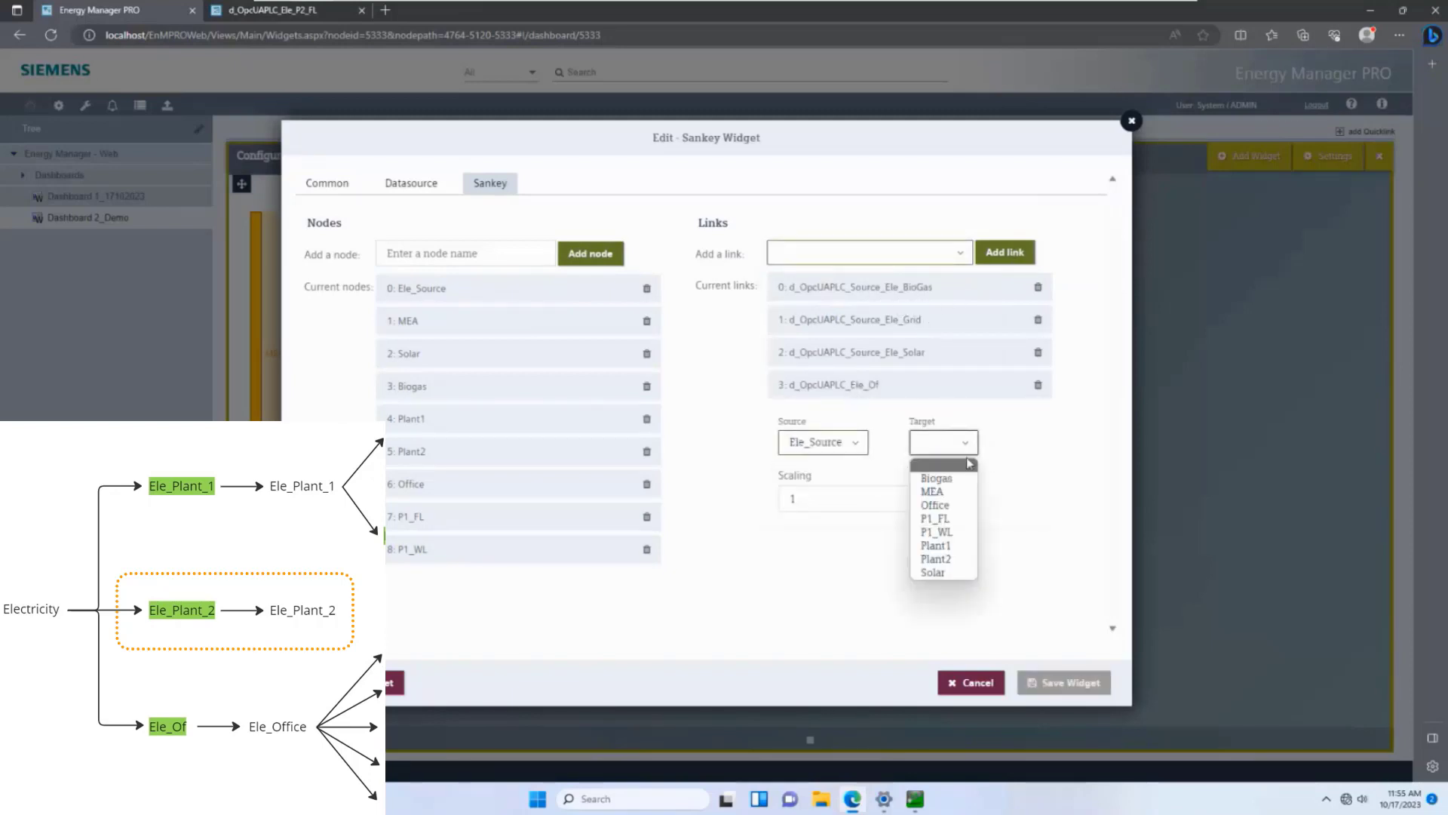
pyautogui.click(969, 507)
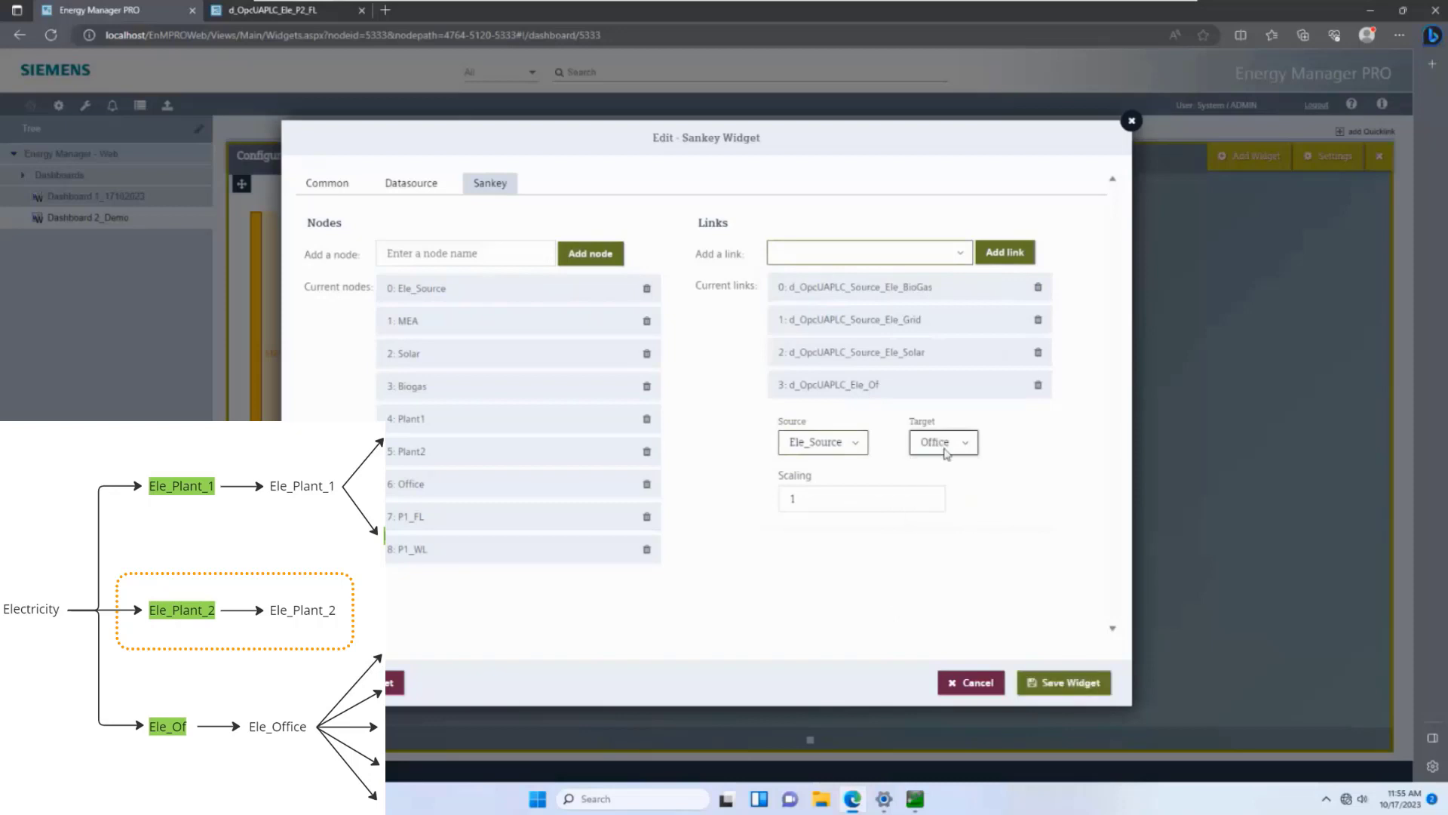
pyautogui.click(835, 391)
# Add a link for d_OpcUAPLC_Ele_Plant_1 with source Ele_Source and target Plant1
pyautogui.click(890, 254)
pyautogui.scroll(-2, 887, 401)
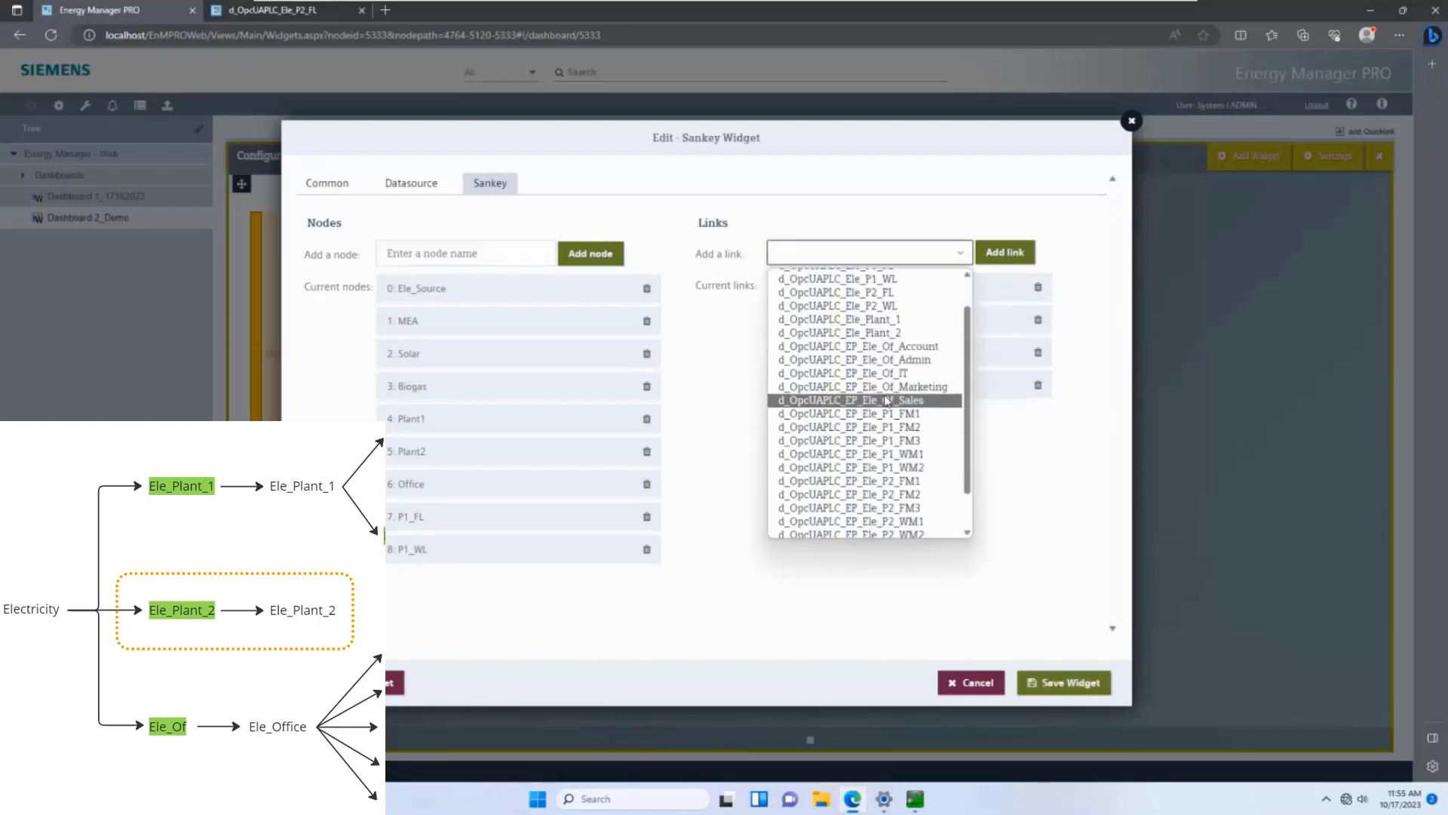
pyautogui.scroll(-2, 887, 401)
pyautogui.click(868, 281)
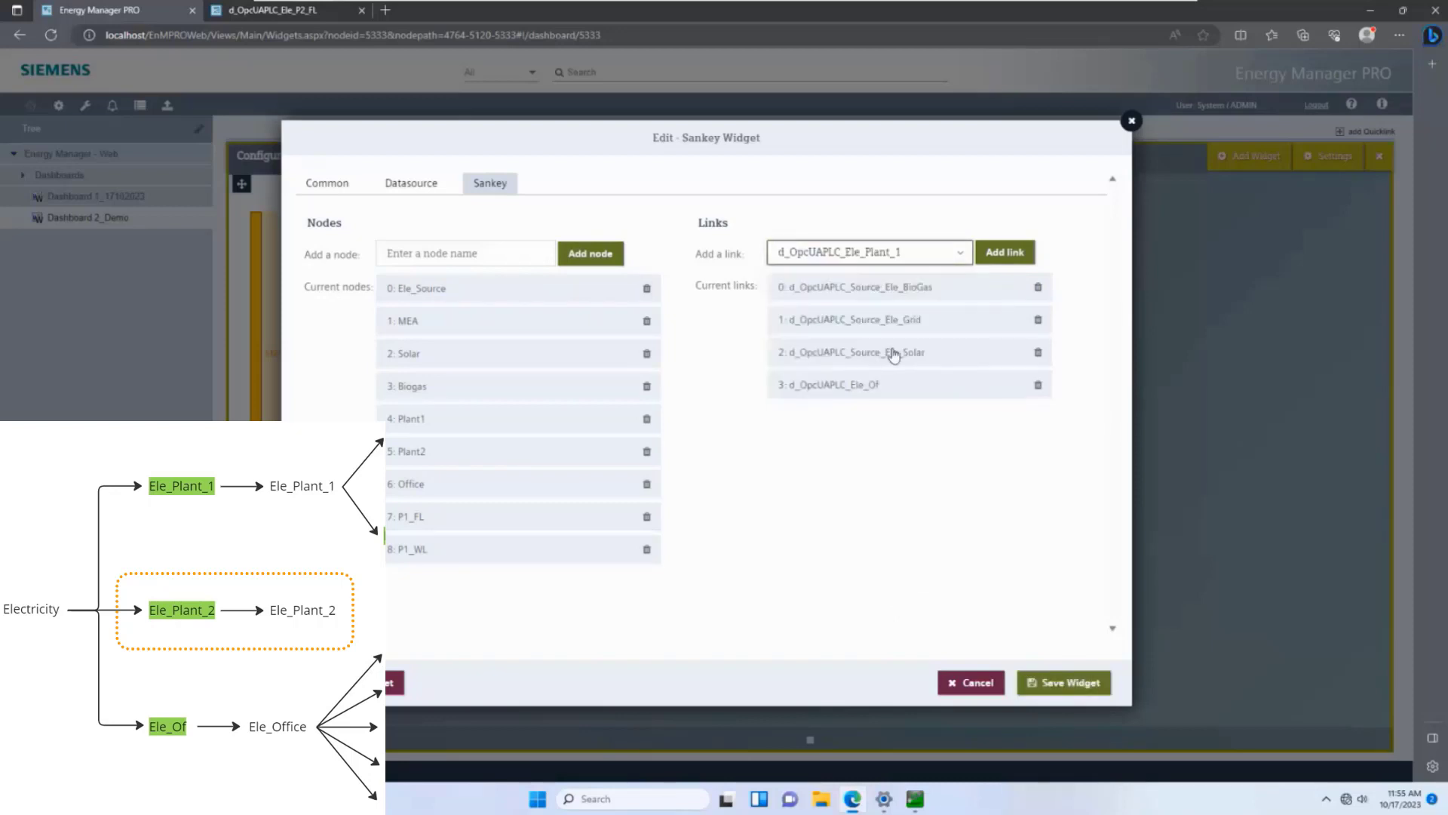
pyautogui.click(997, 258)
pyautogui.click(887, 417)
pyautogui.click(855, 476)
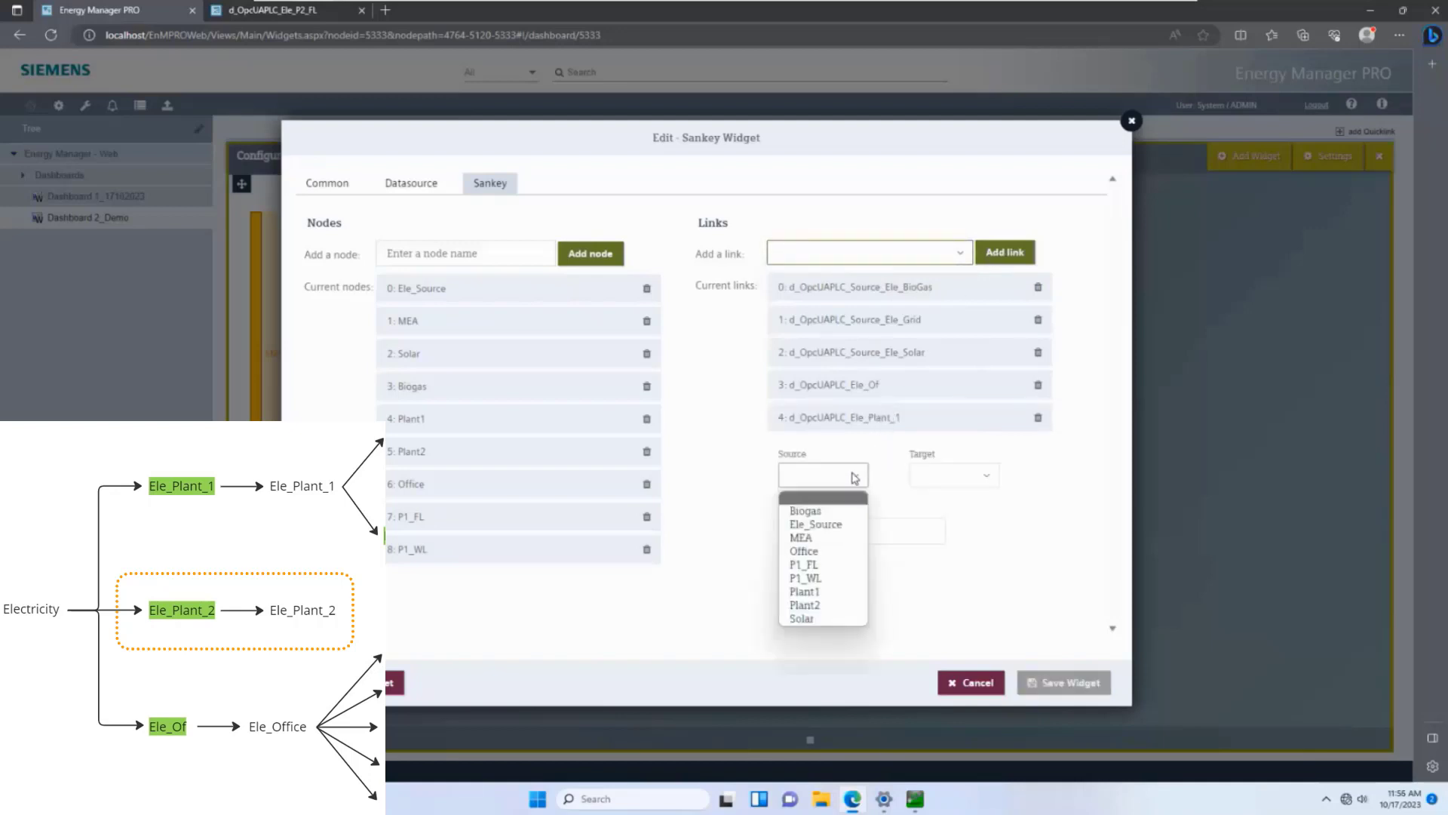
pyautogui.click(816, 523)
pyautogui.click(940, 476)
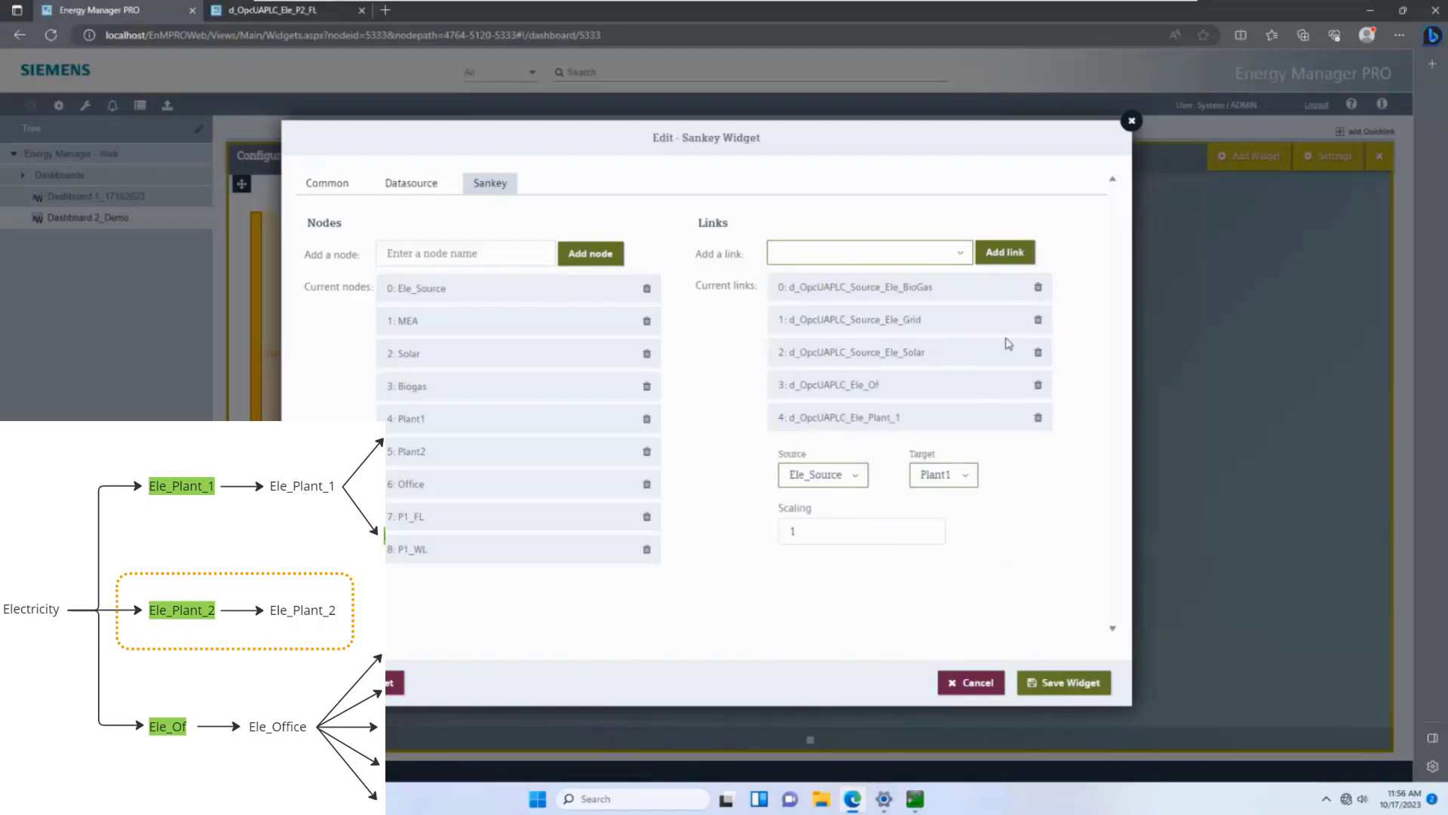
# Add a link for d_OpcUAPLC_Ele_Plant_2 from Ele_Source to Plant2 and save the widget
pyautogui.click(896, 253)
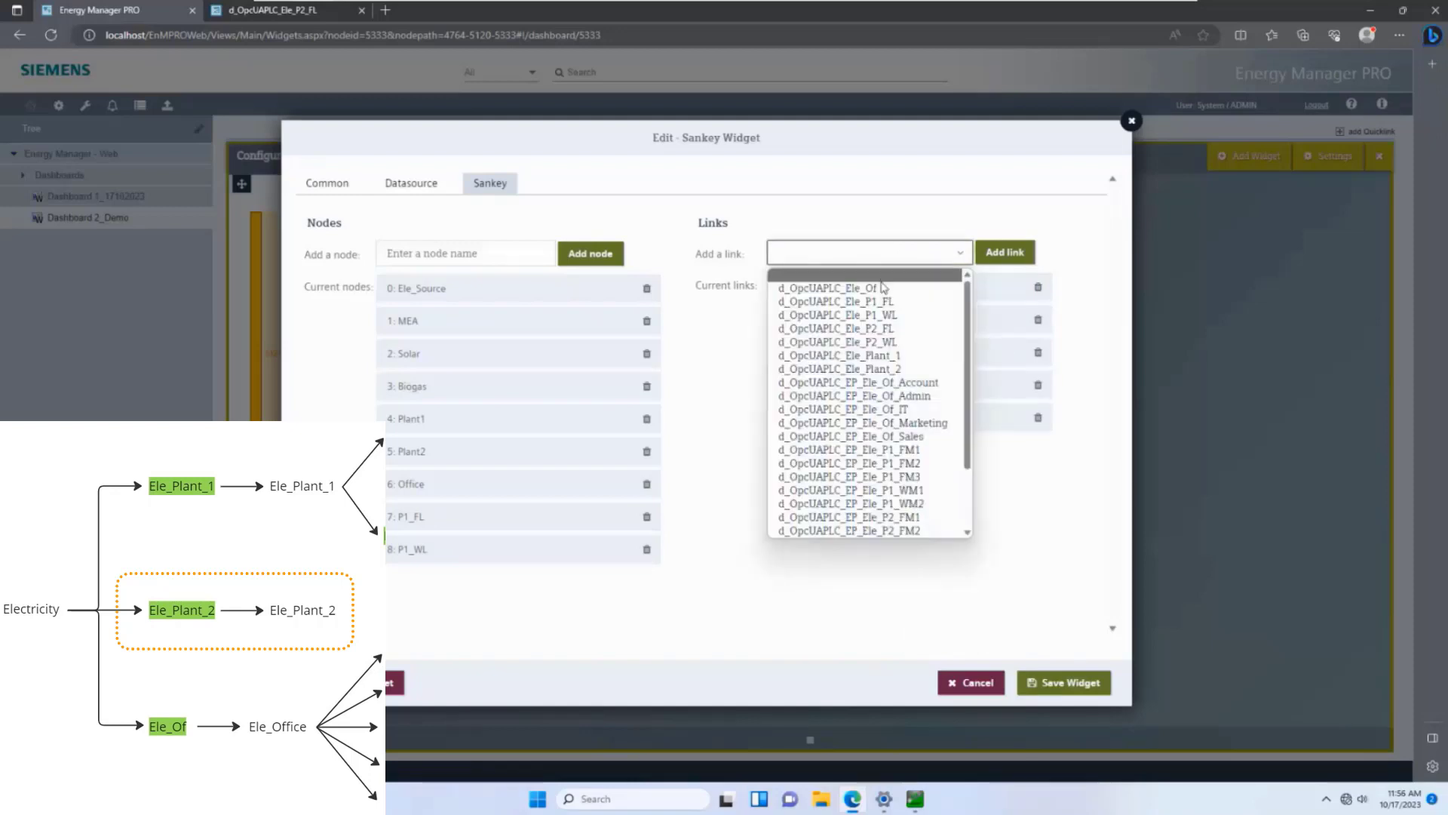
pyautogui.click(848, 369)
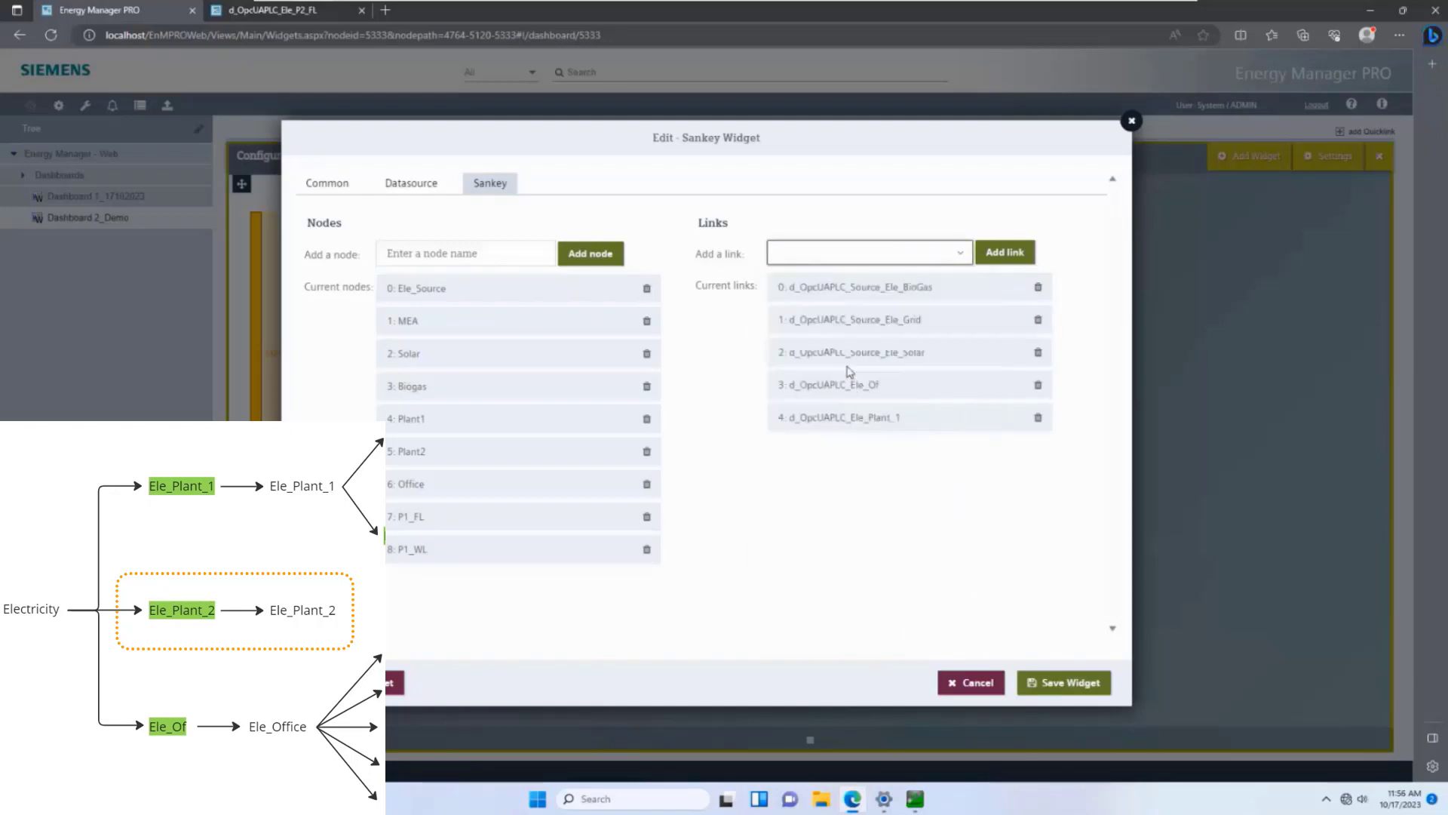
pyautogui.click(995, 257)
pyautogui.click(836, 510)
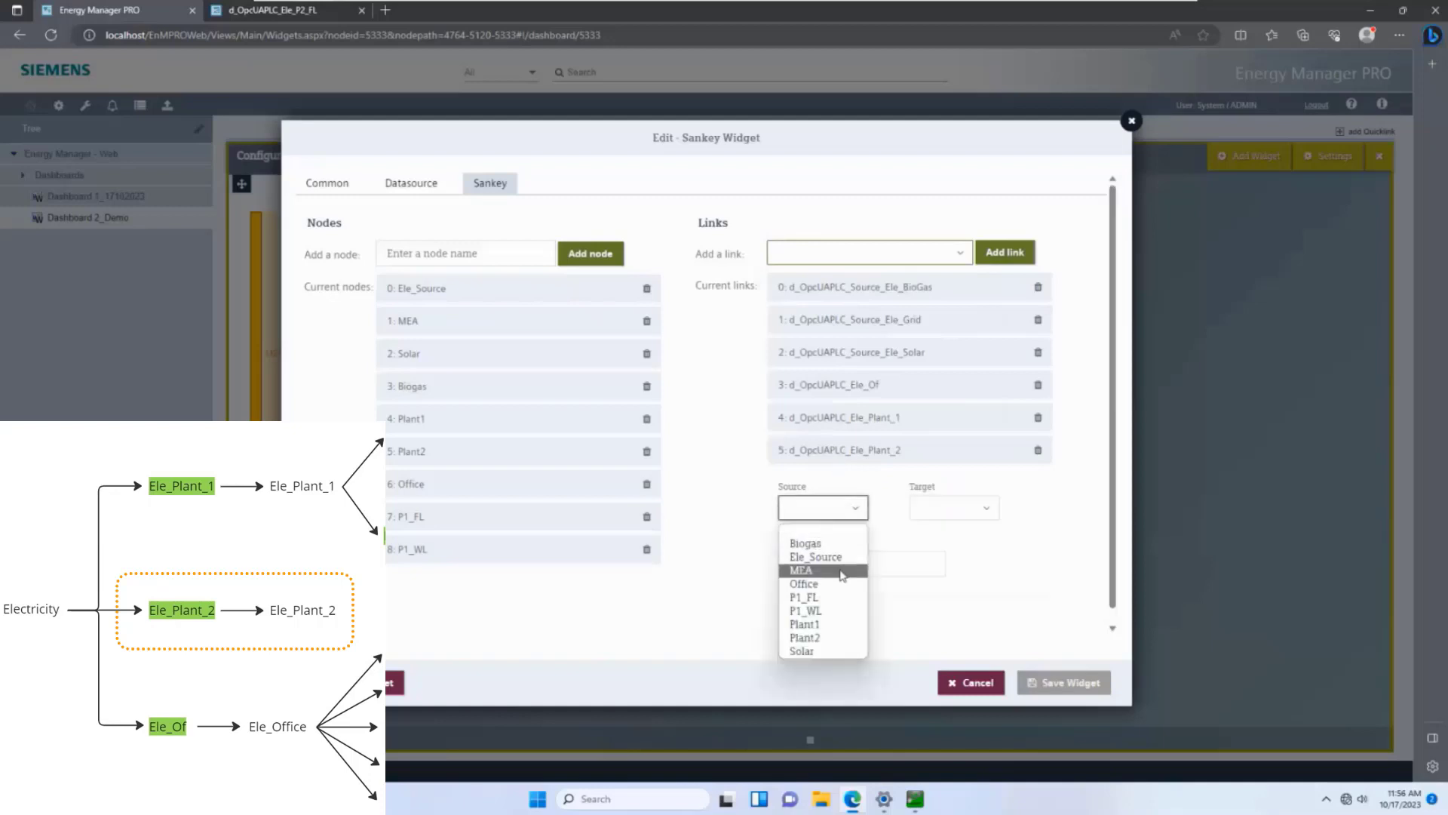
pyautogui.click(813, 562)
pyautogui.click(961, 512)
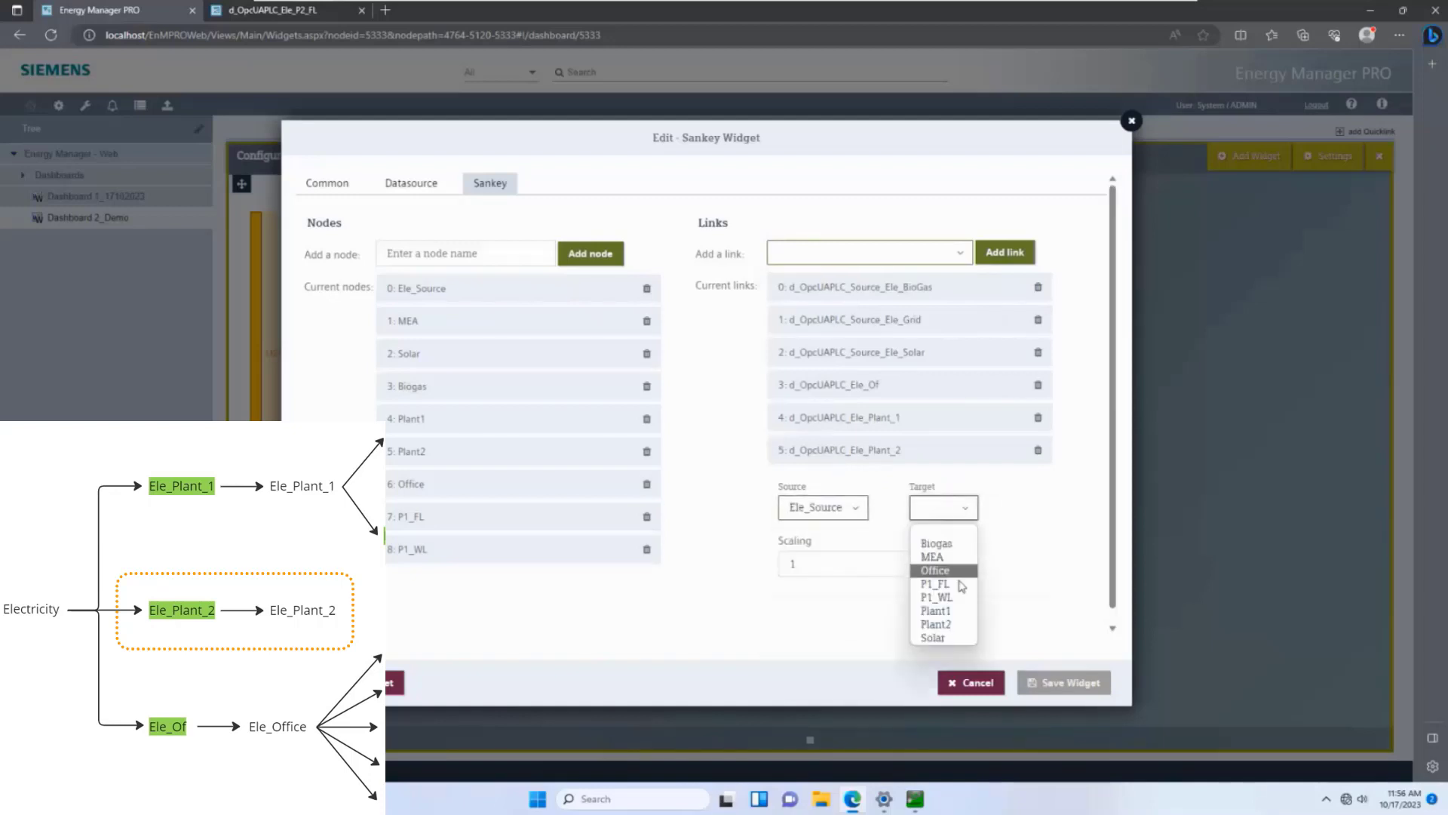
pyautogui.click(955, 626)
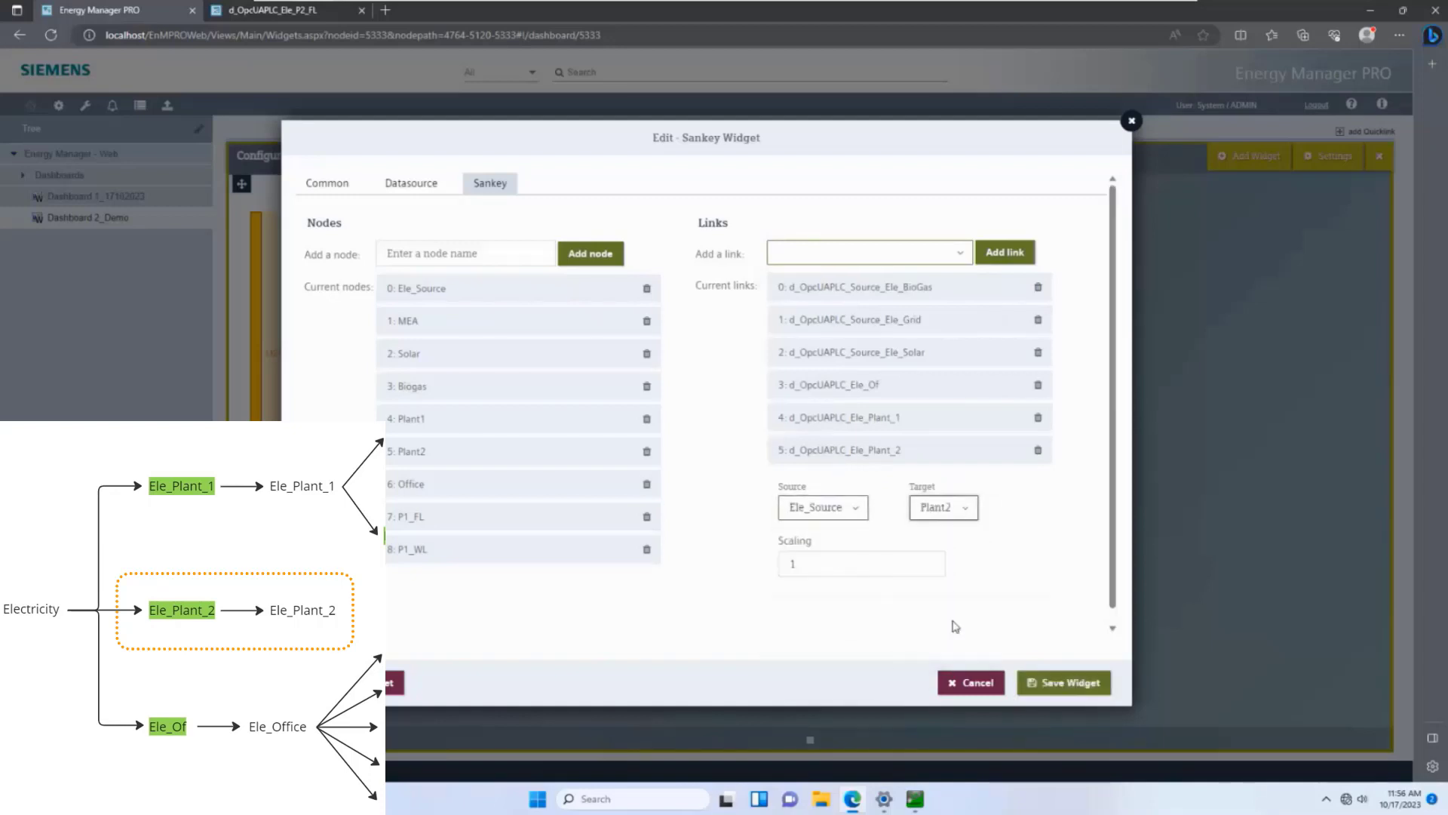
pyautogui.click(843, 451)
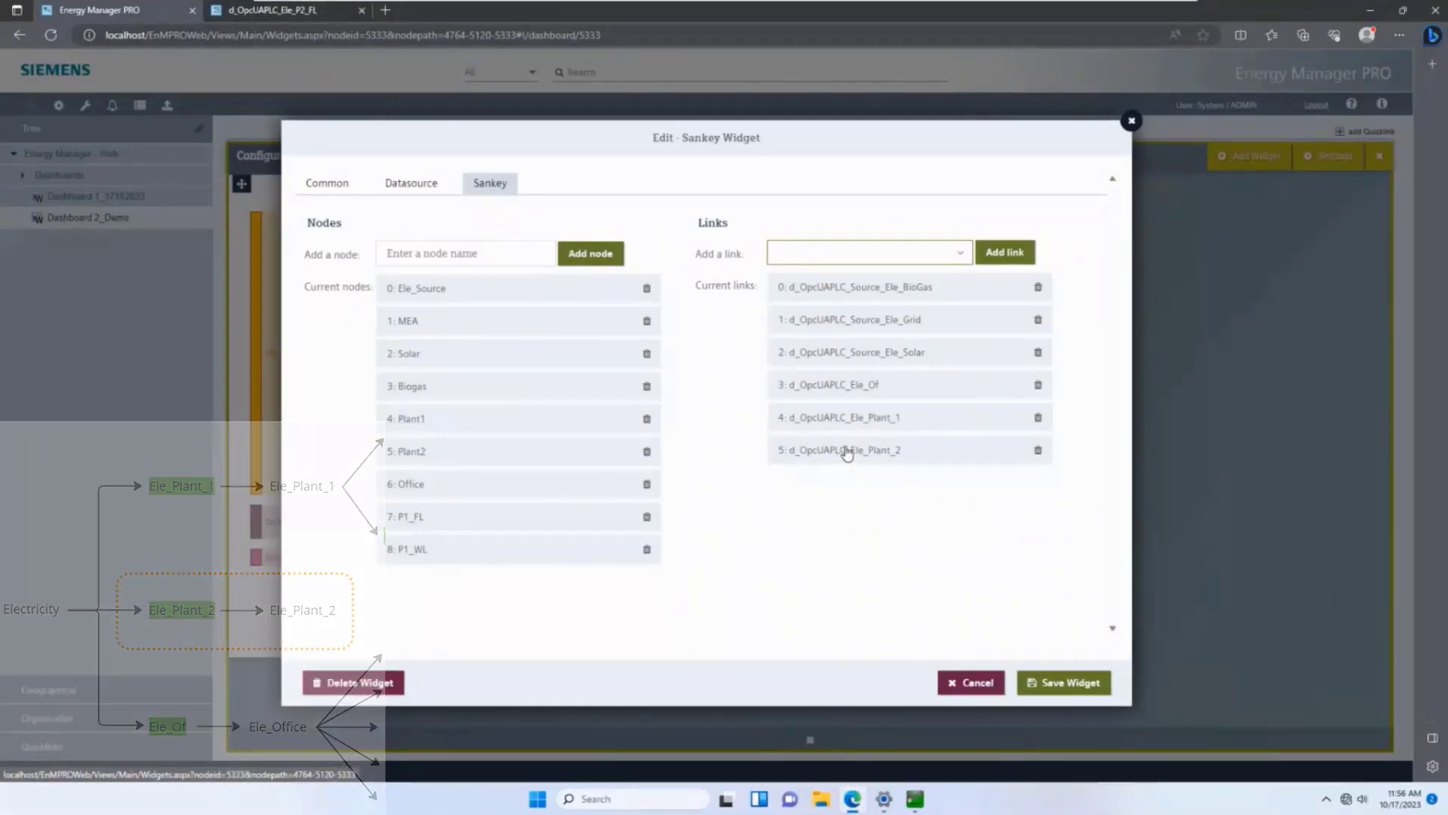
pyautogui.click(1026, 681)
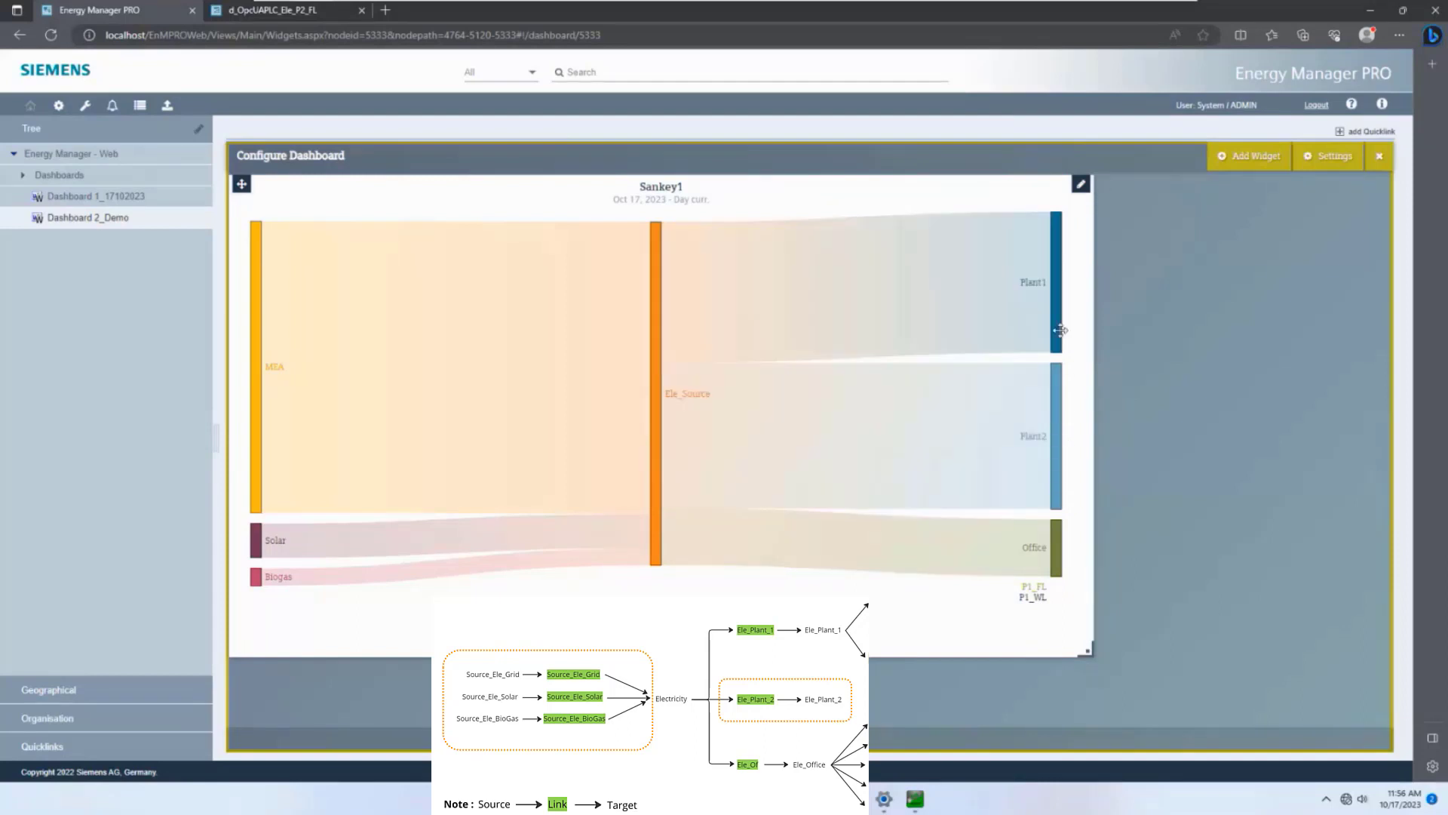
# Reopen the Sankey1 widget's Sankey settings and add a link for d_OpcUAPLC_Ele_P1_FL from Plant1 to P1_FL
pyautogui.click(1080, 185)
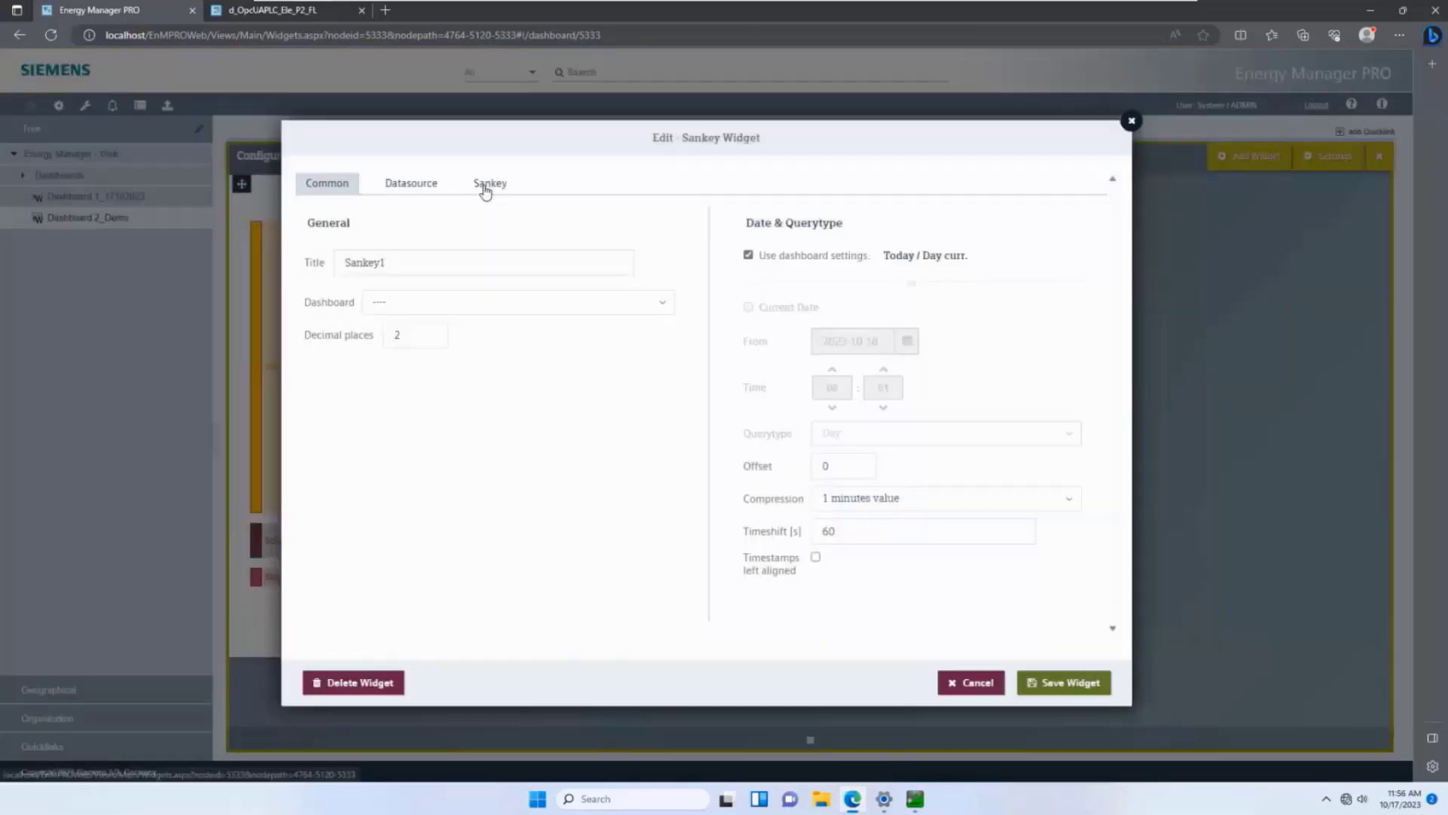
pyautogui.click(485, 189)
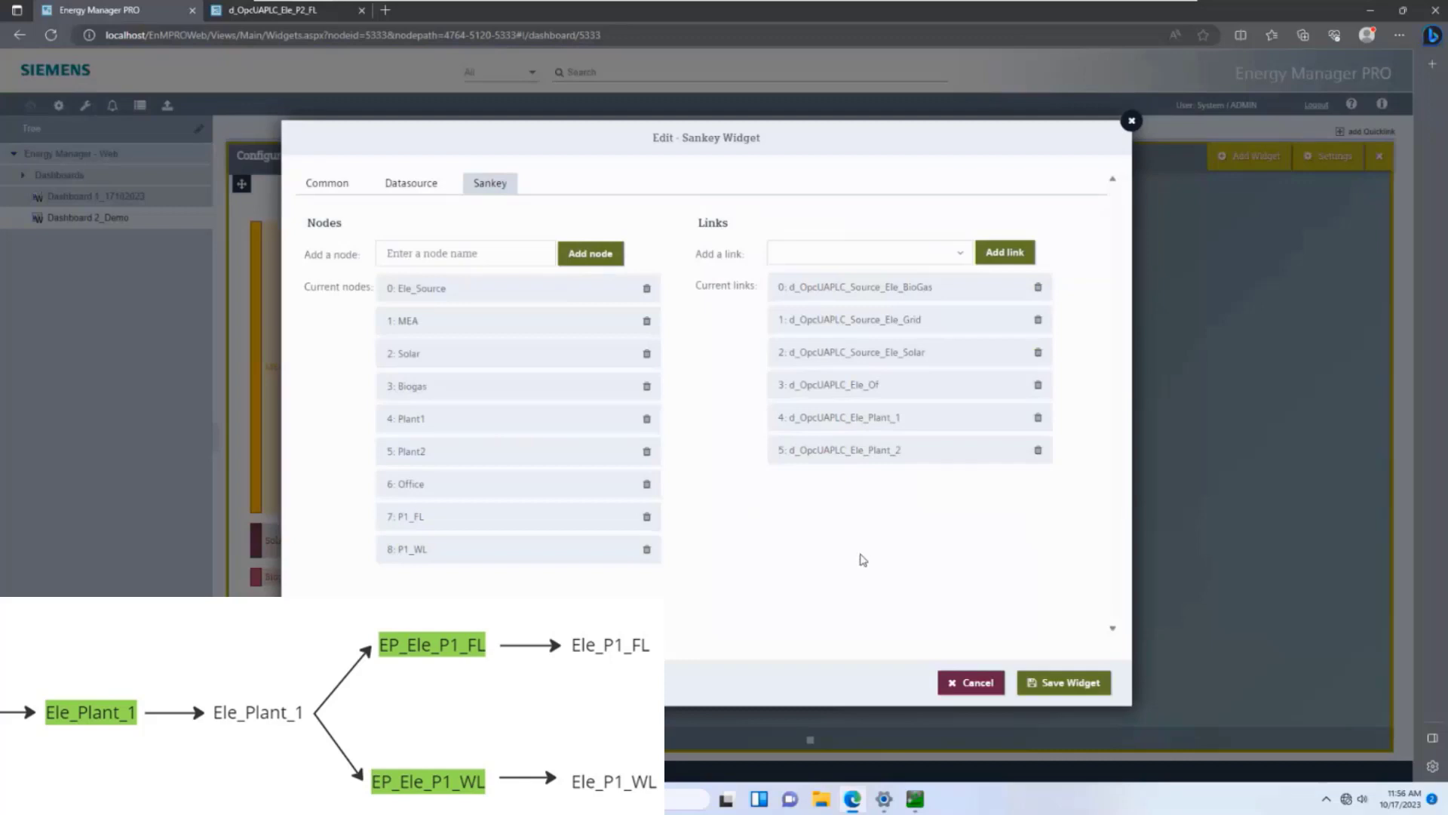
pyautogui.click(963, 253)
pyautogui.moveTo(970, 303); pyautogui.dragTo(969, 312)
pyautogui.click(842, 289)
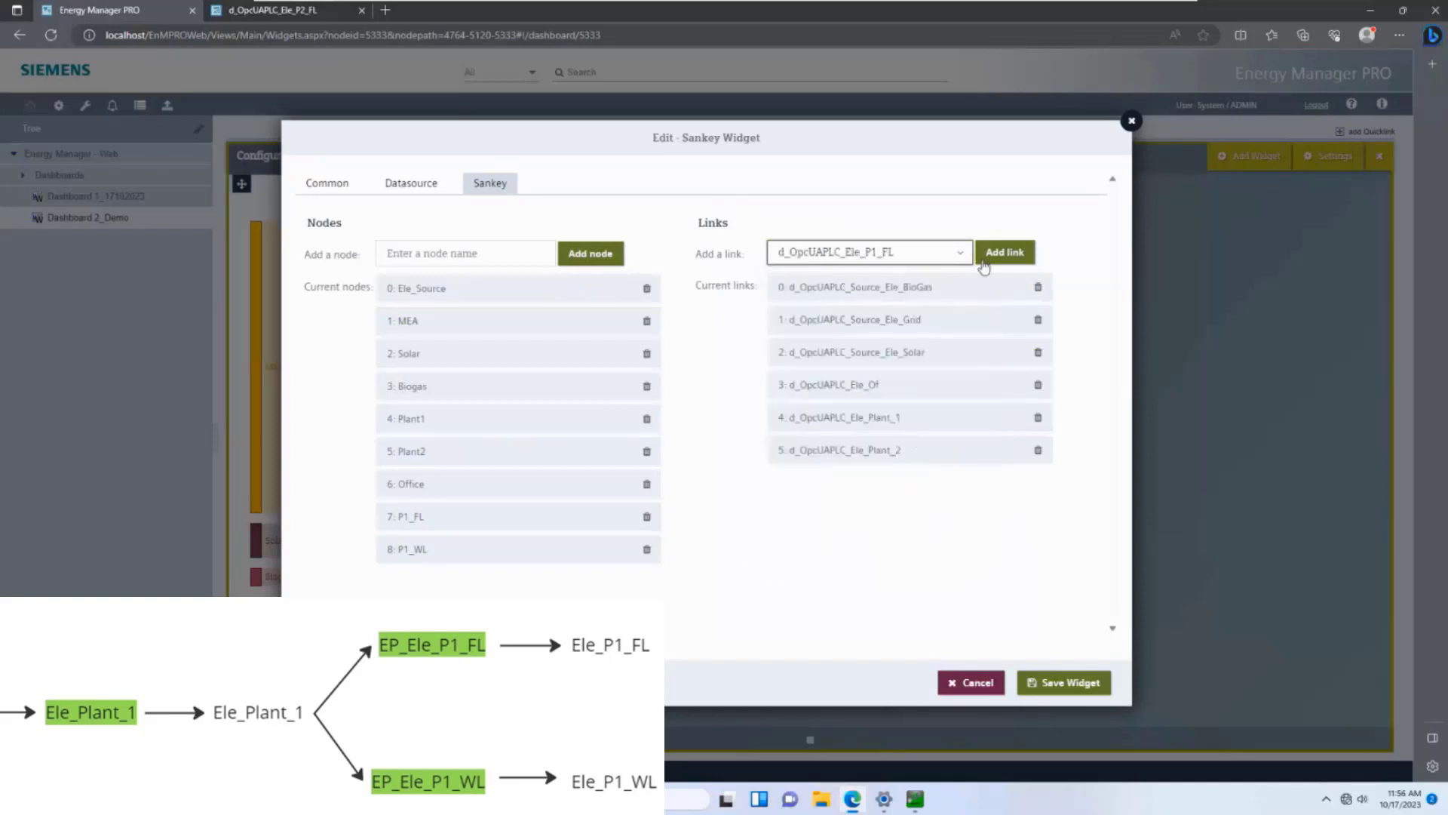
pyautogui.click(990, 253)
pyautogui.click(862, 489)
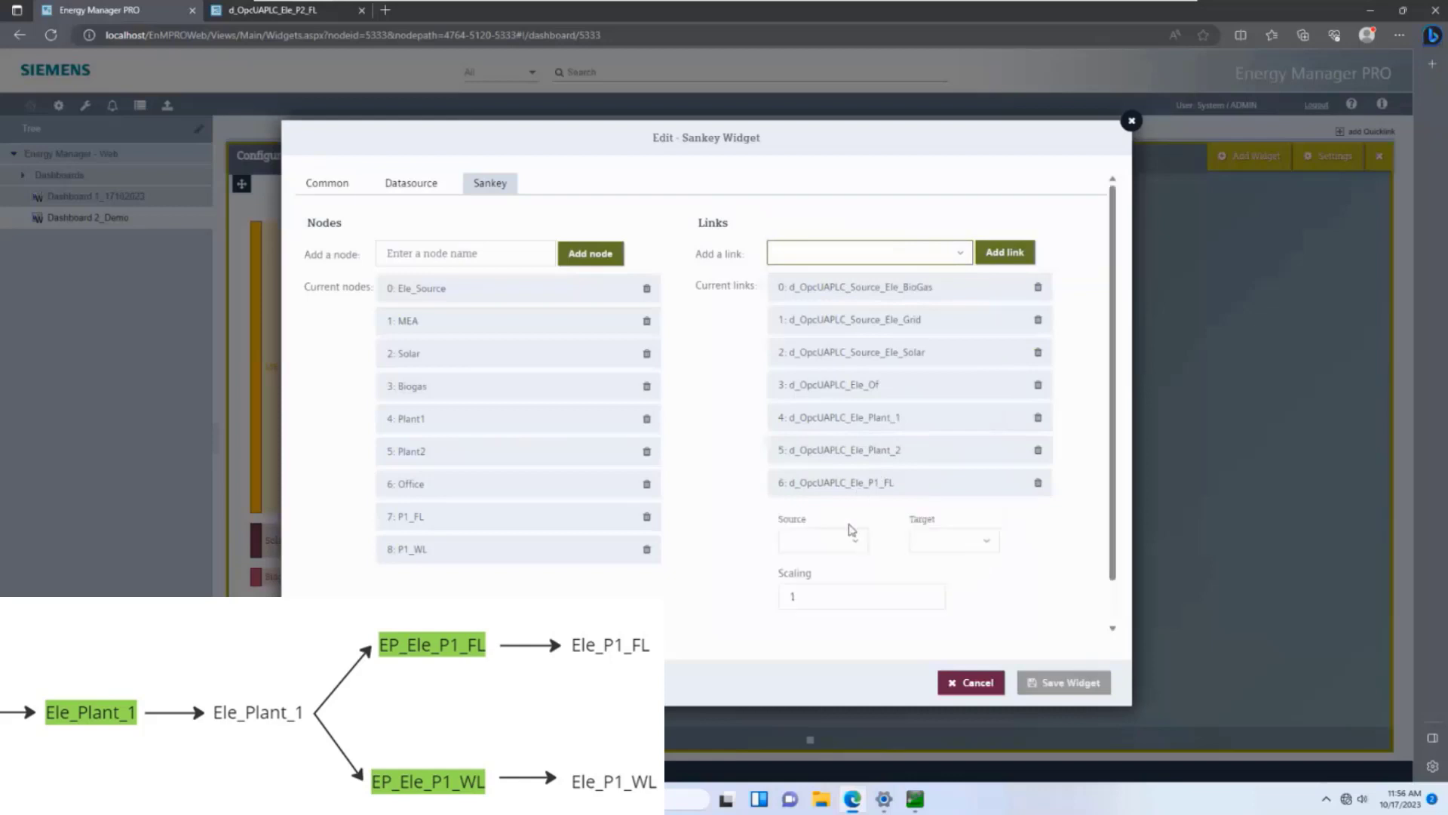
pyautogui.click(846, 540)
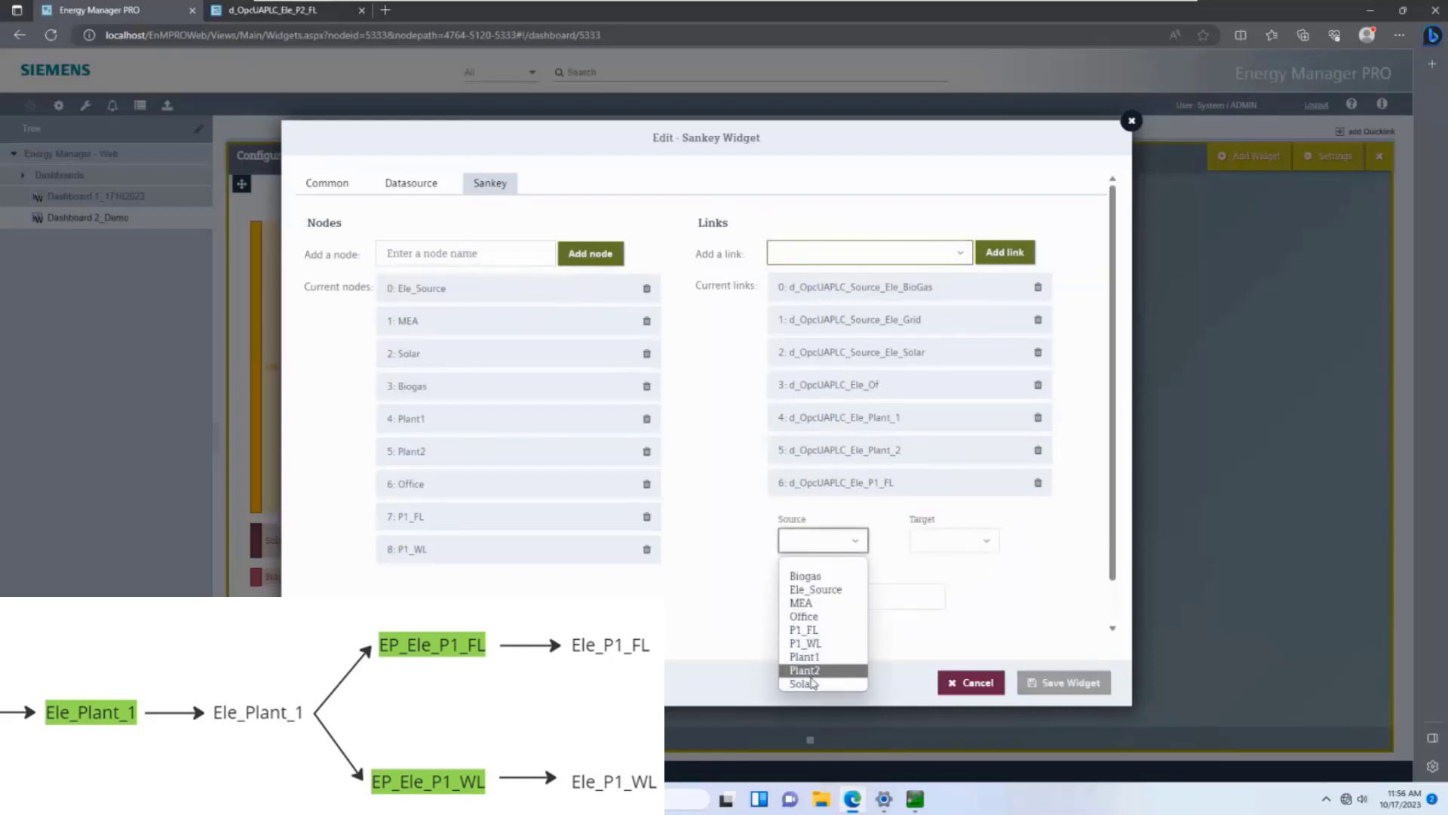
pyautogui.click(805, 656)
pyautogui.click(964, 548)
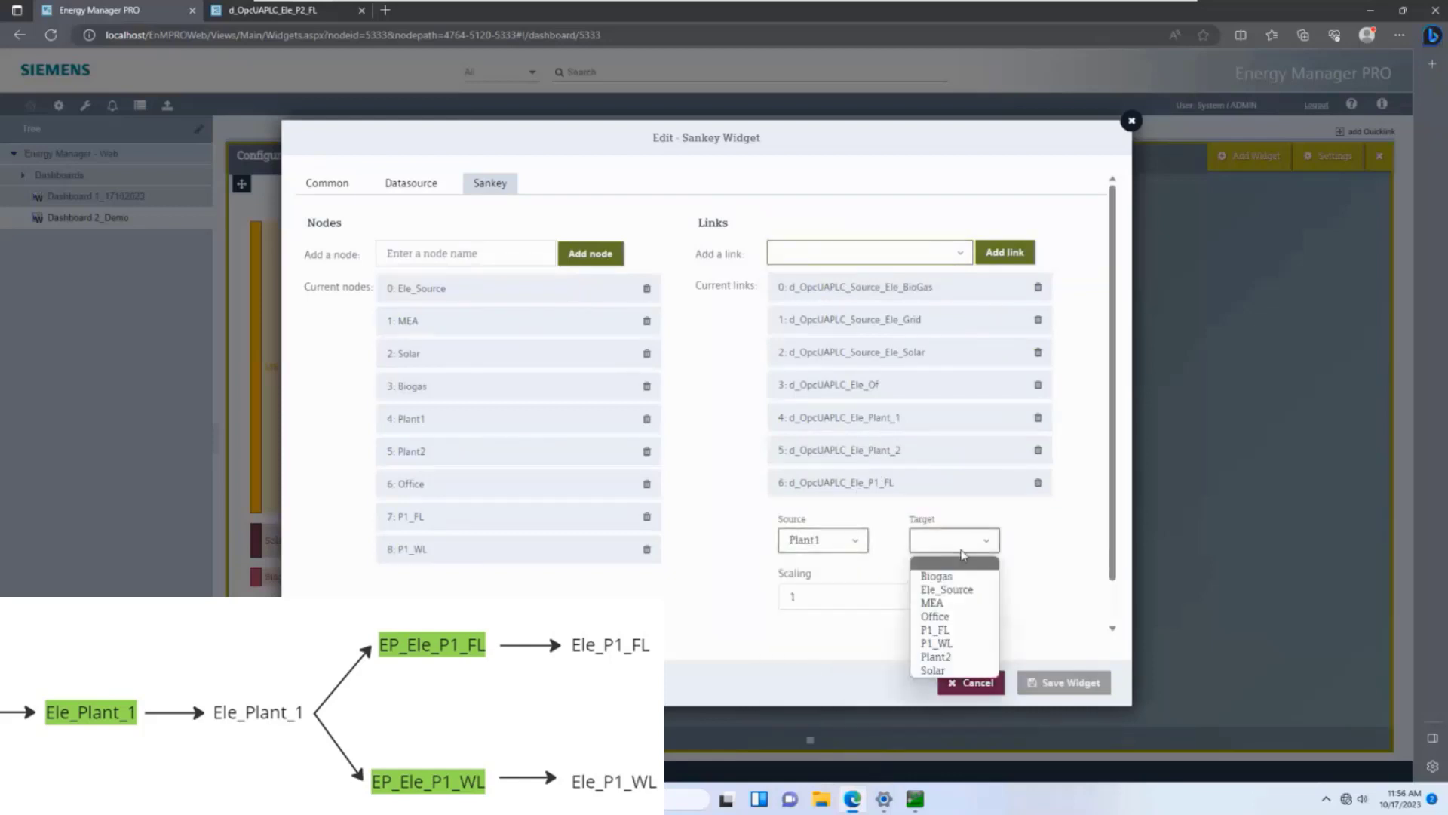
pyautogui.click(948, 630)
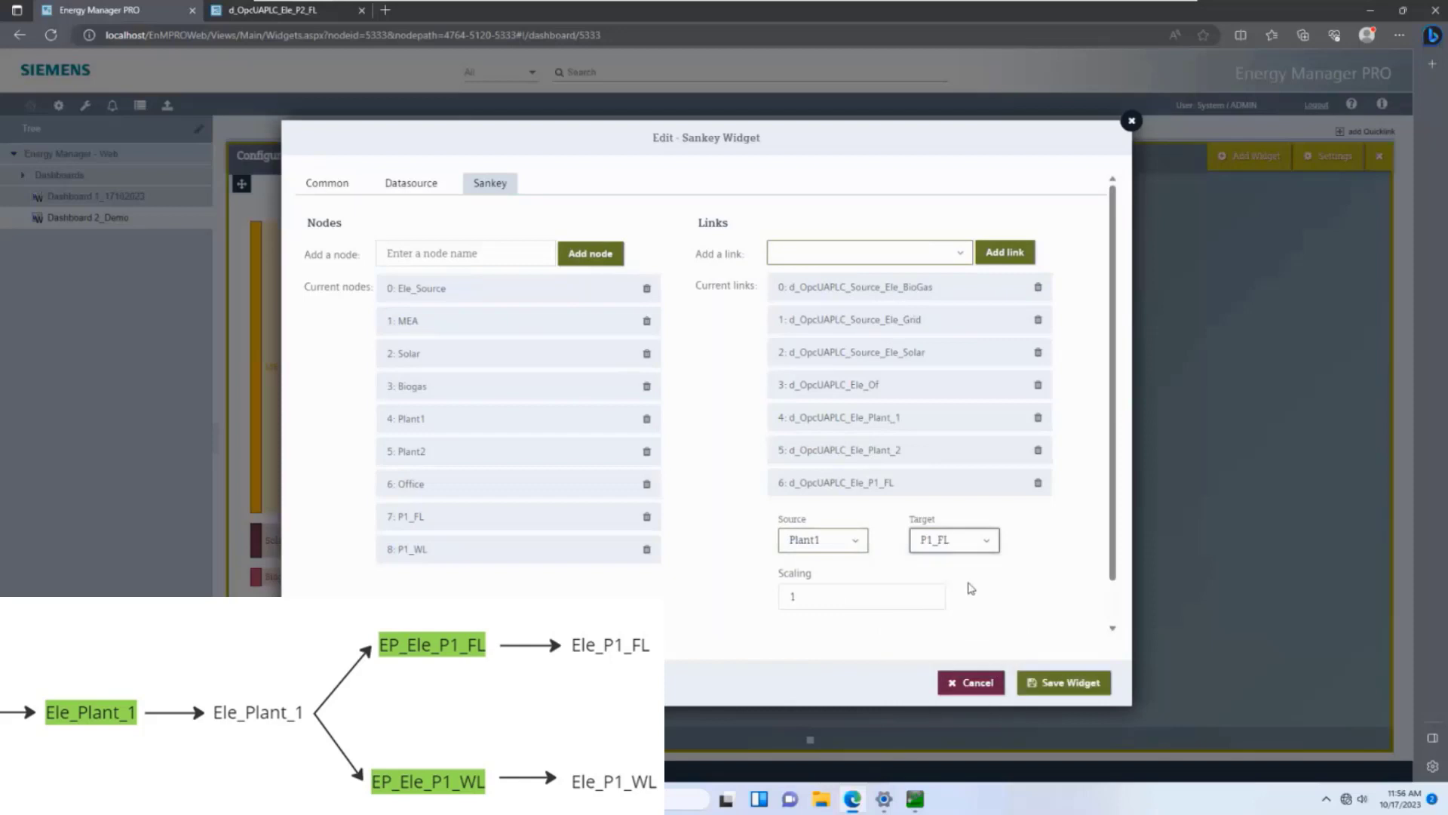
pyautogui.click(867, 482)
# Add a link for d_OpcUAPLC_Ele_P1_WL with source Plant1 and target P1_WL, and save the widget
pyautogui.click(960, 255)
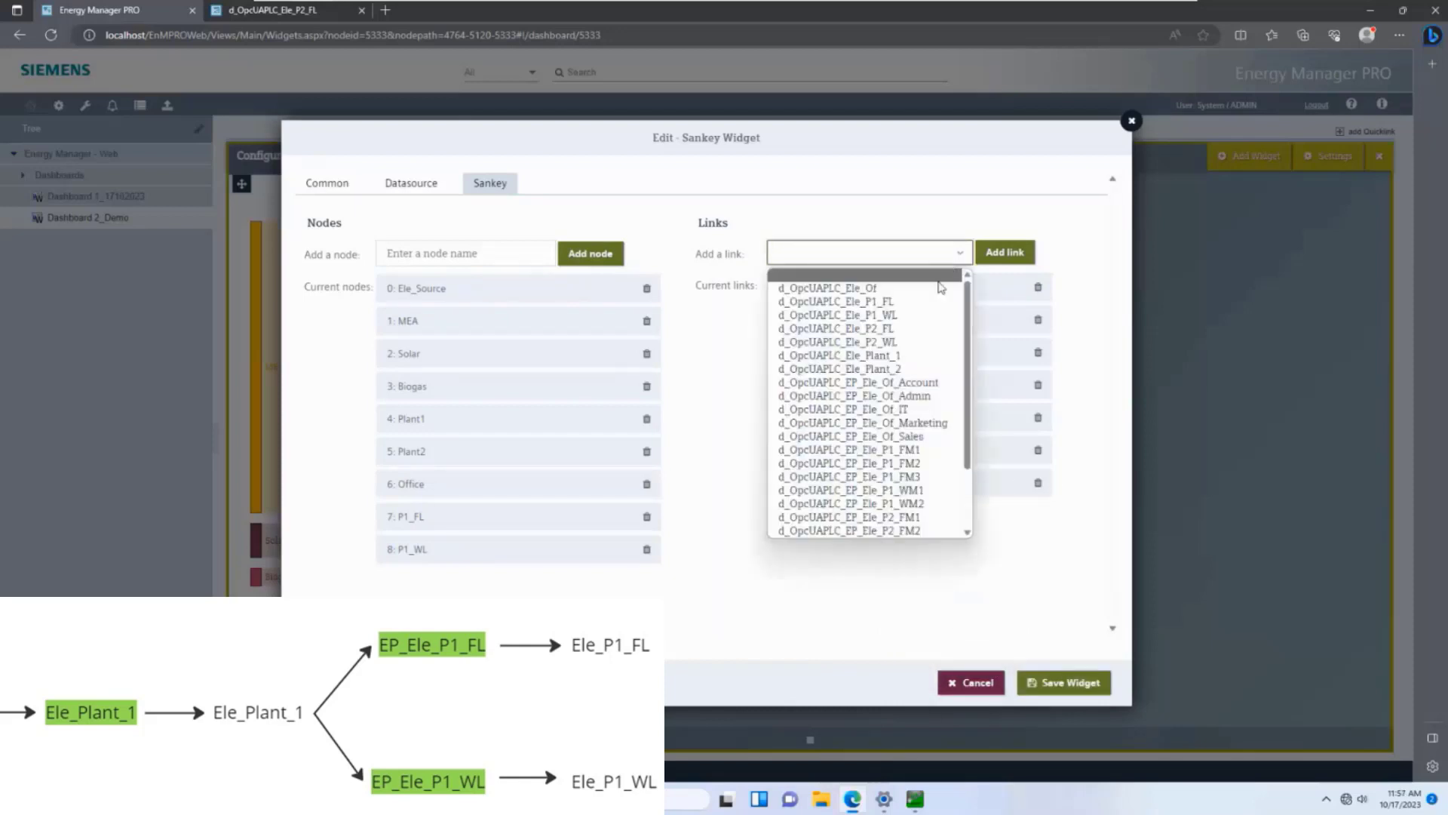
pyautogui.click(918, 316)
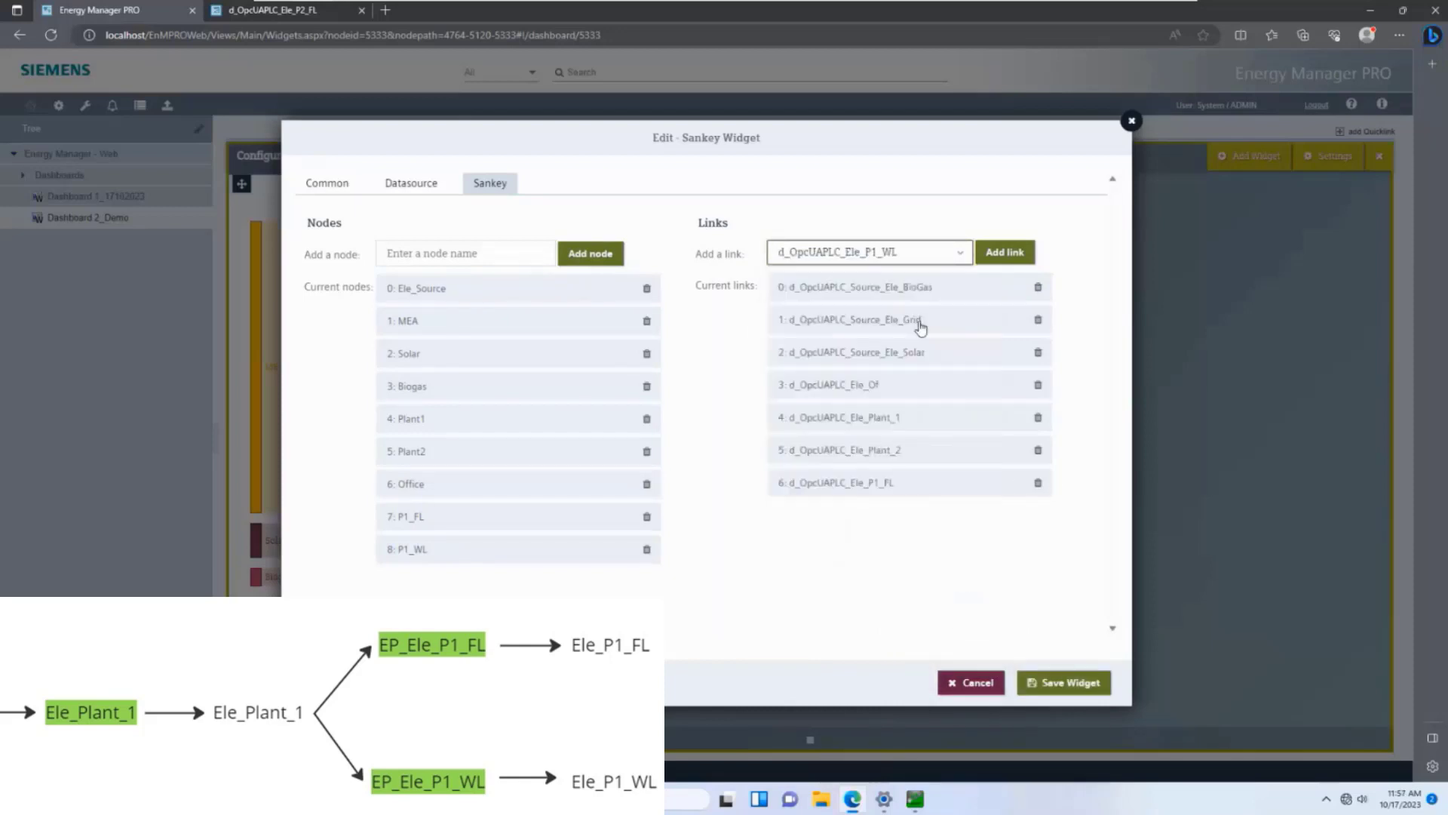
pyautogui.click(1005, 267)
pyautogui.click(860, 517)
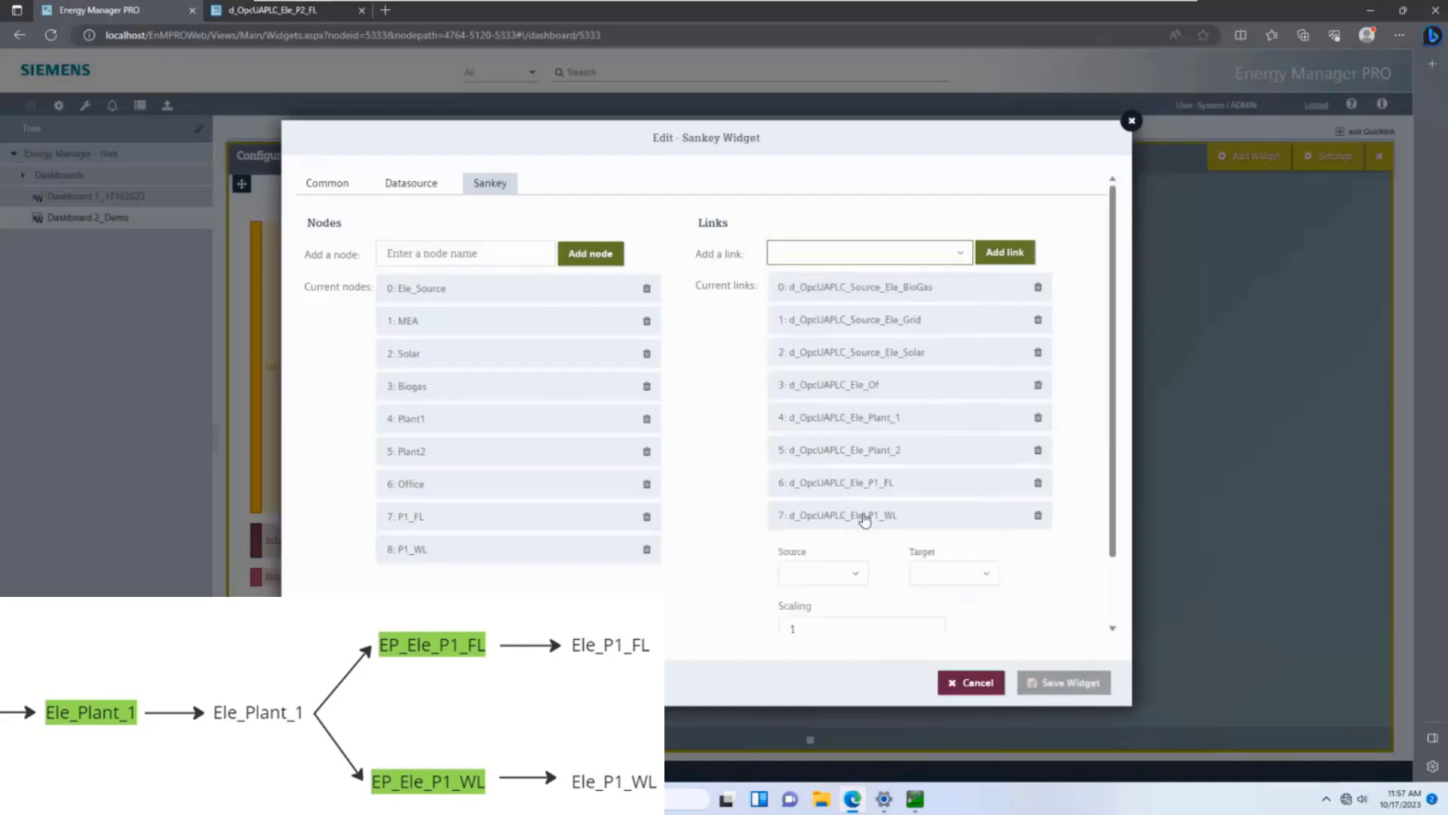
pyautogui.click(856, 571)
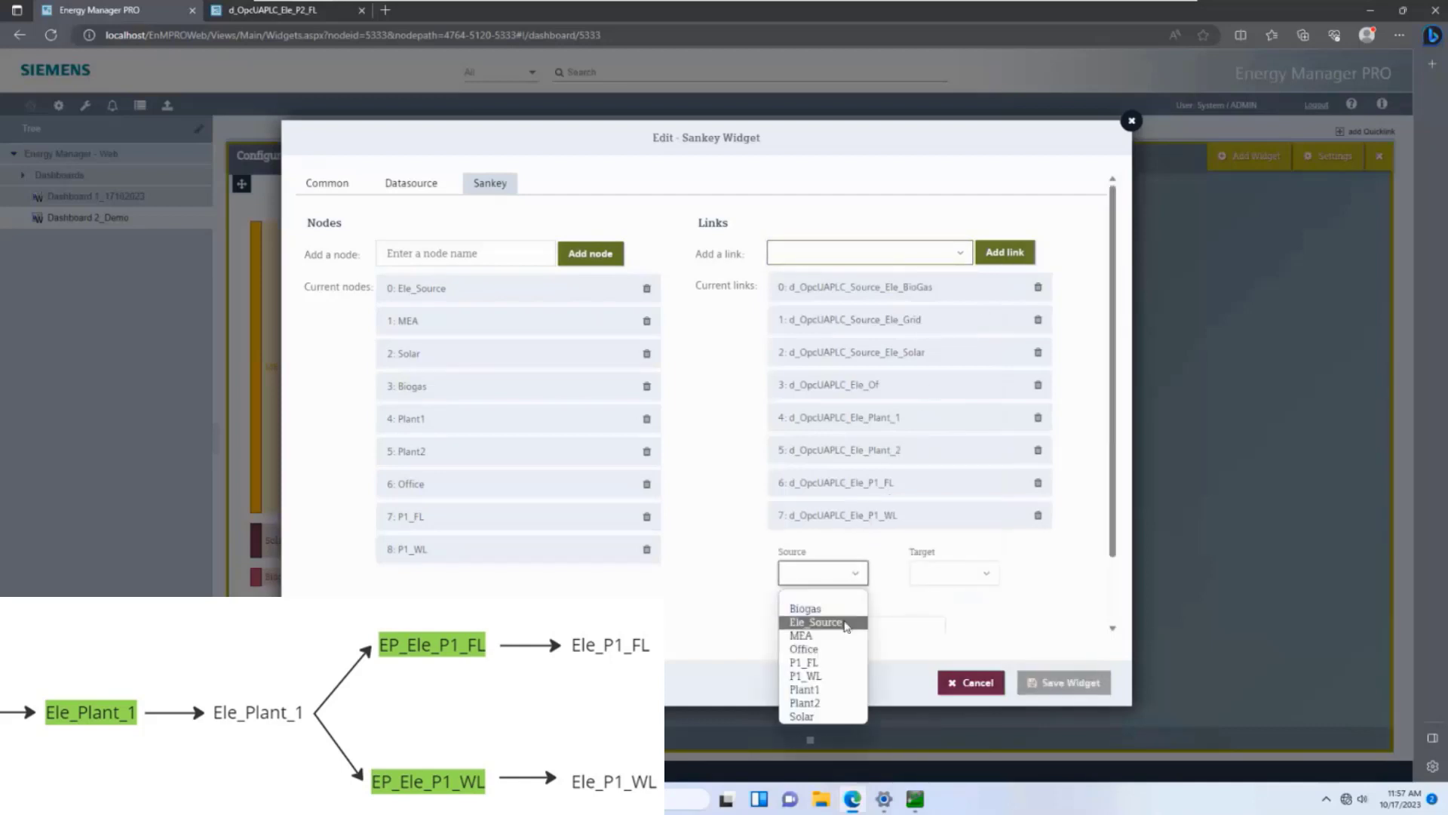
pyautogui.click(834, 689)
pyautogui.click(954, 573)
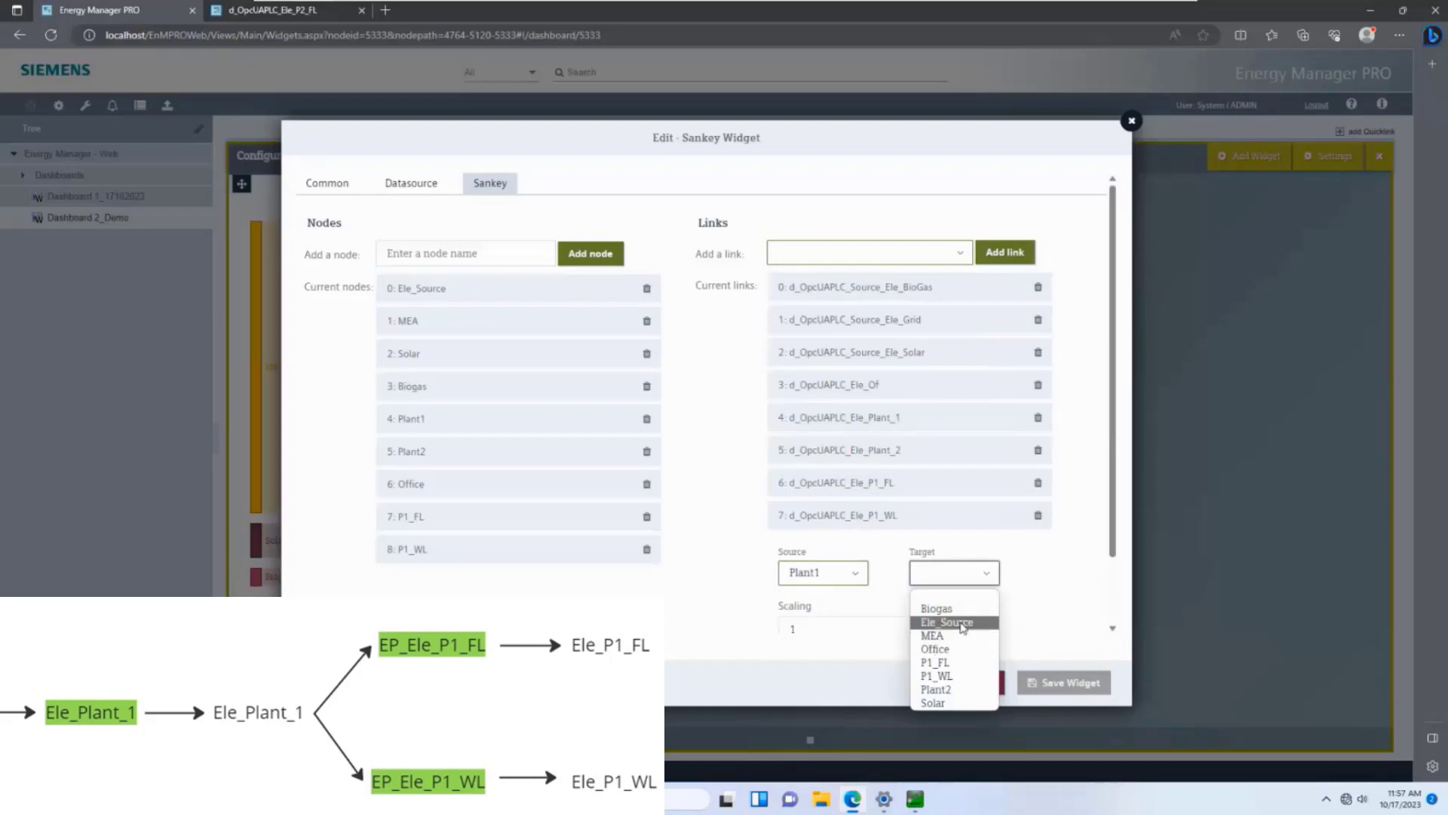
pyautogui.click(935, 676)
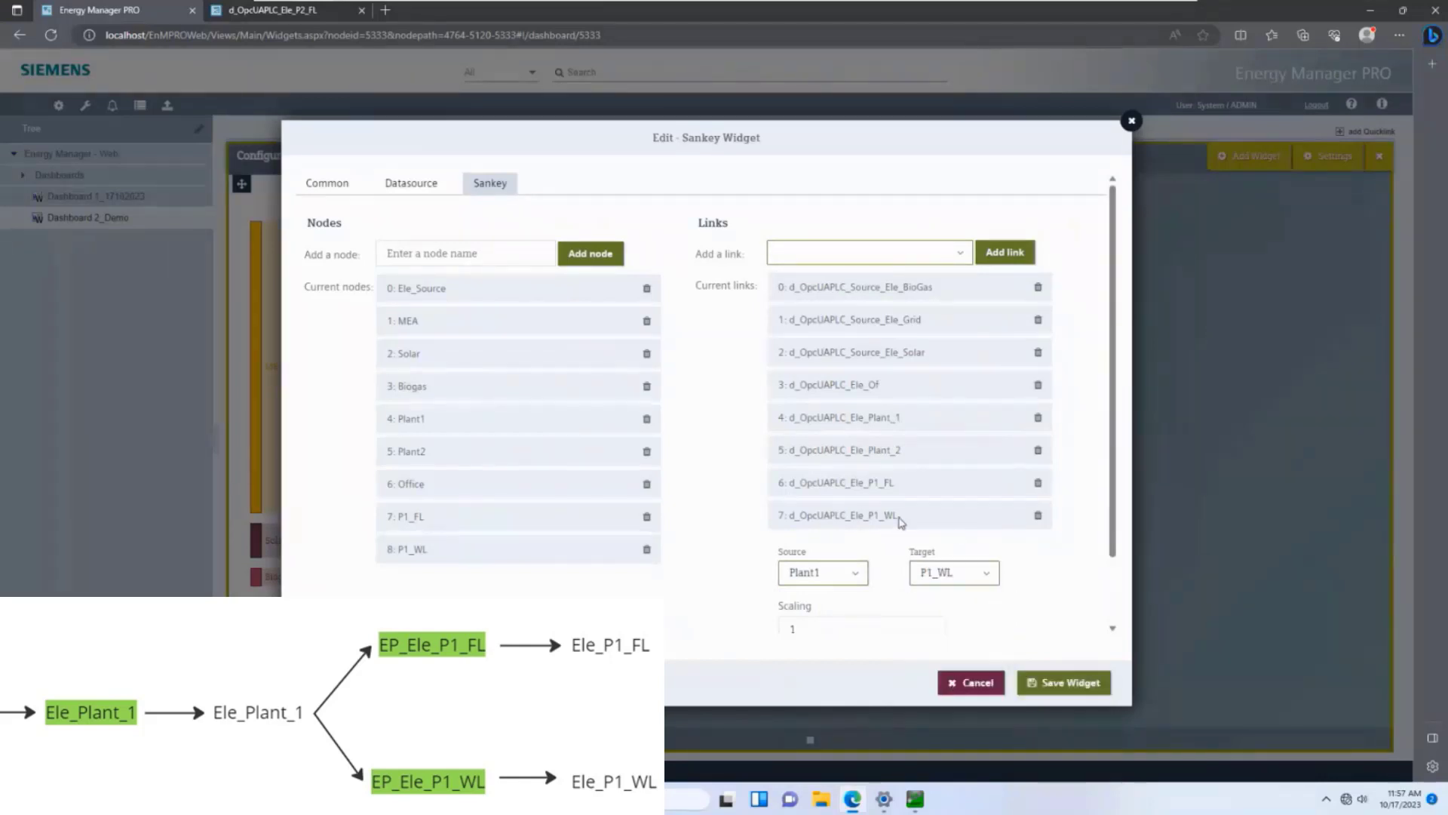
pyautogui.click(833, 519)
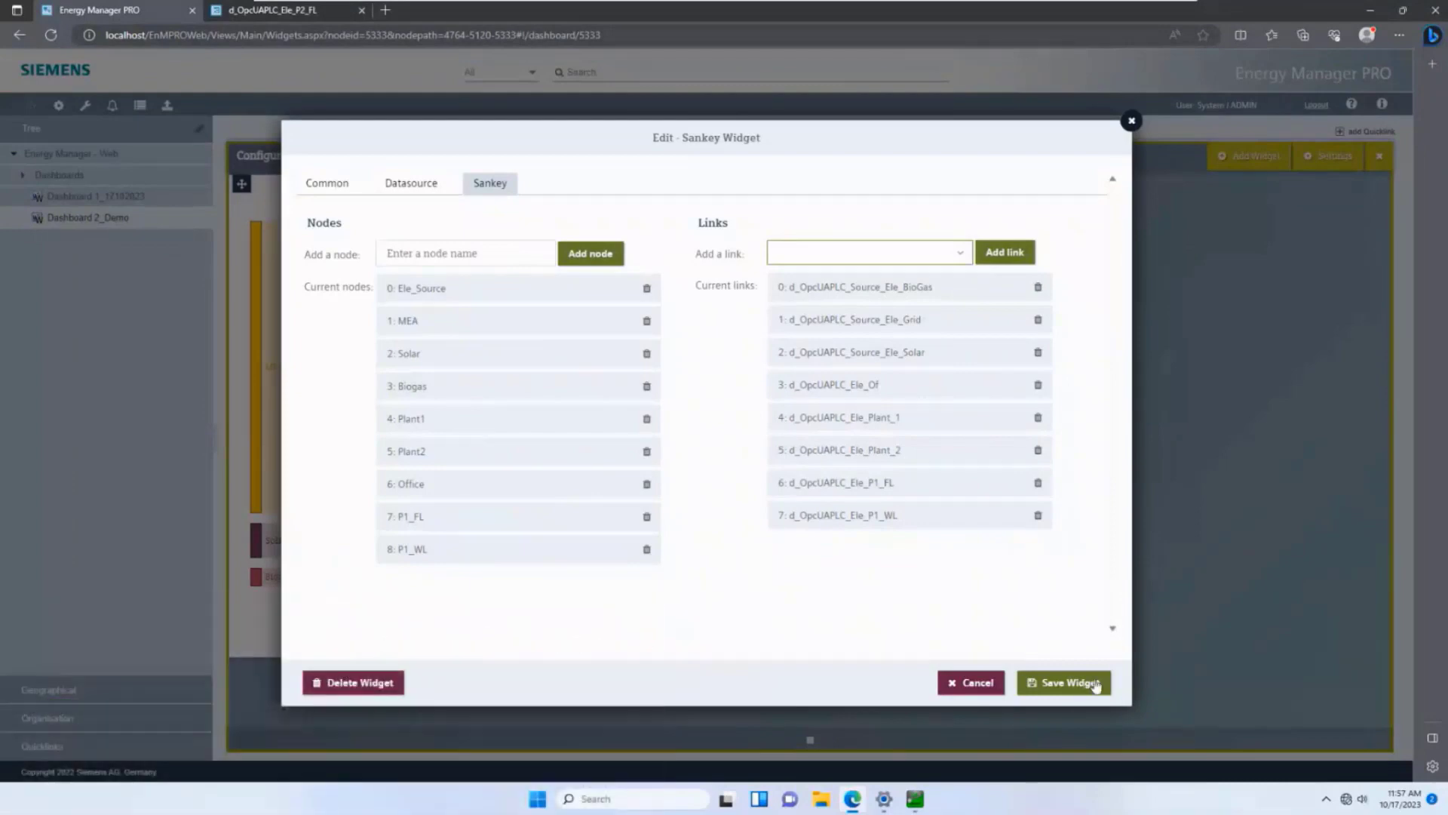
pyautogui.click(1037, 684)
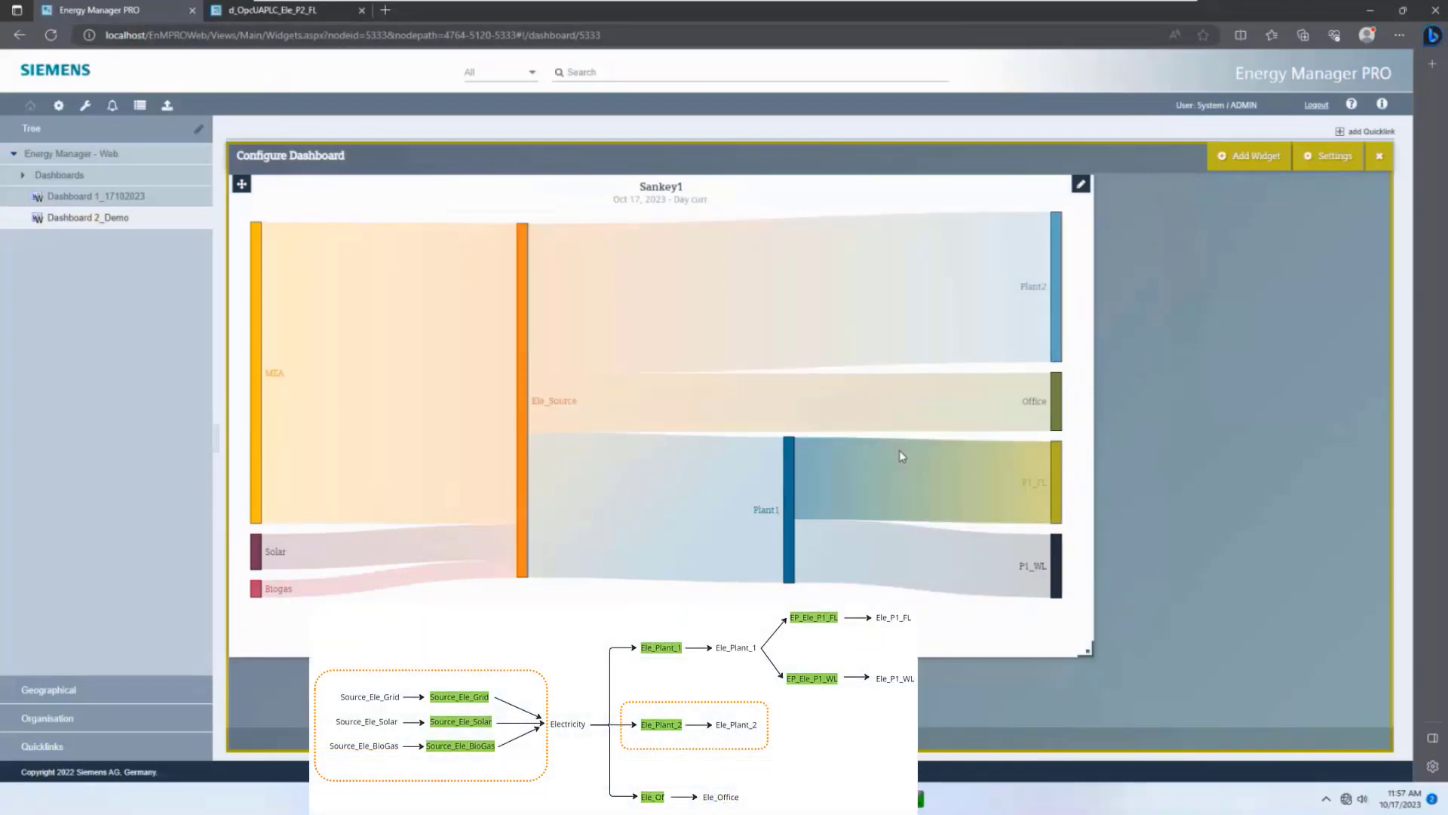
# Reopen the Sankey1 widget's Sankey settings and add a node named P1_FL1
pyautogui.moveTo(900, 451)
pyautogui.click(1081, 186)
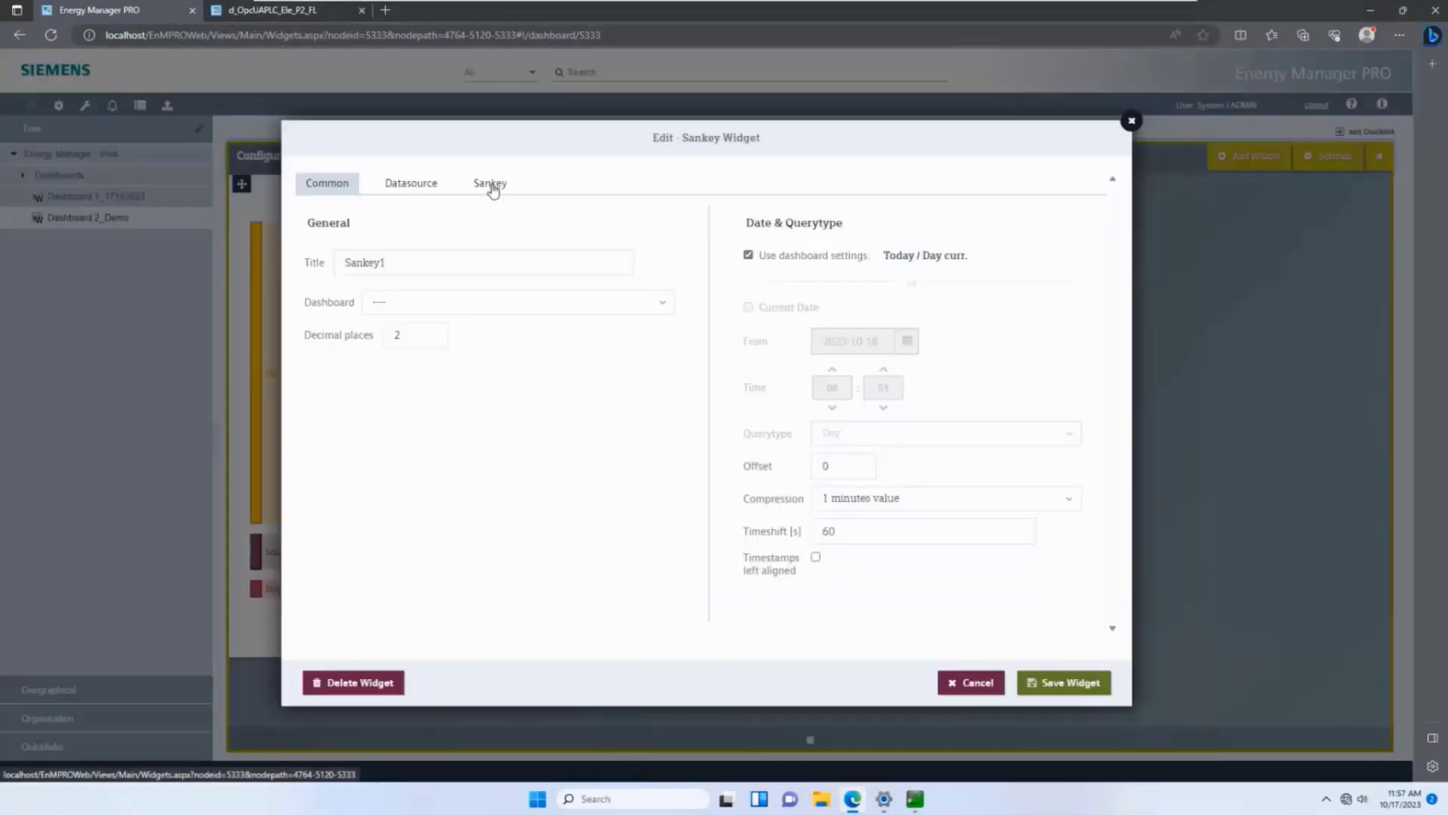
pyautogui.click(491, 185)
pyautogui.click(527, 257)
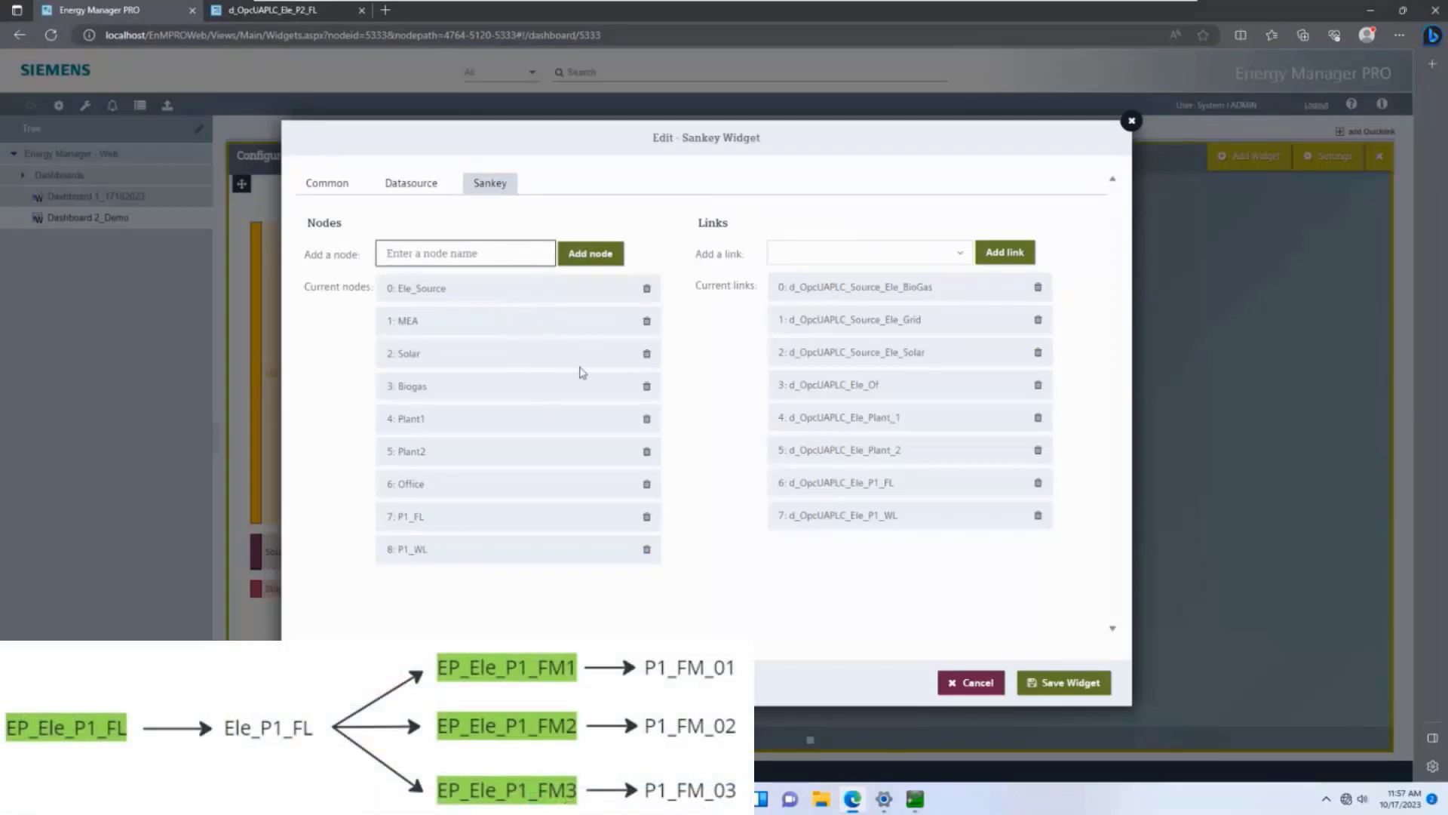
pyautogui.click(936, 254)
pyautogui.scroll(-2, 868, 377)
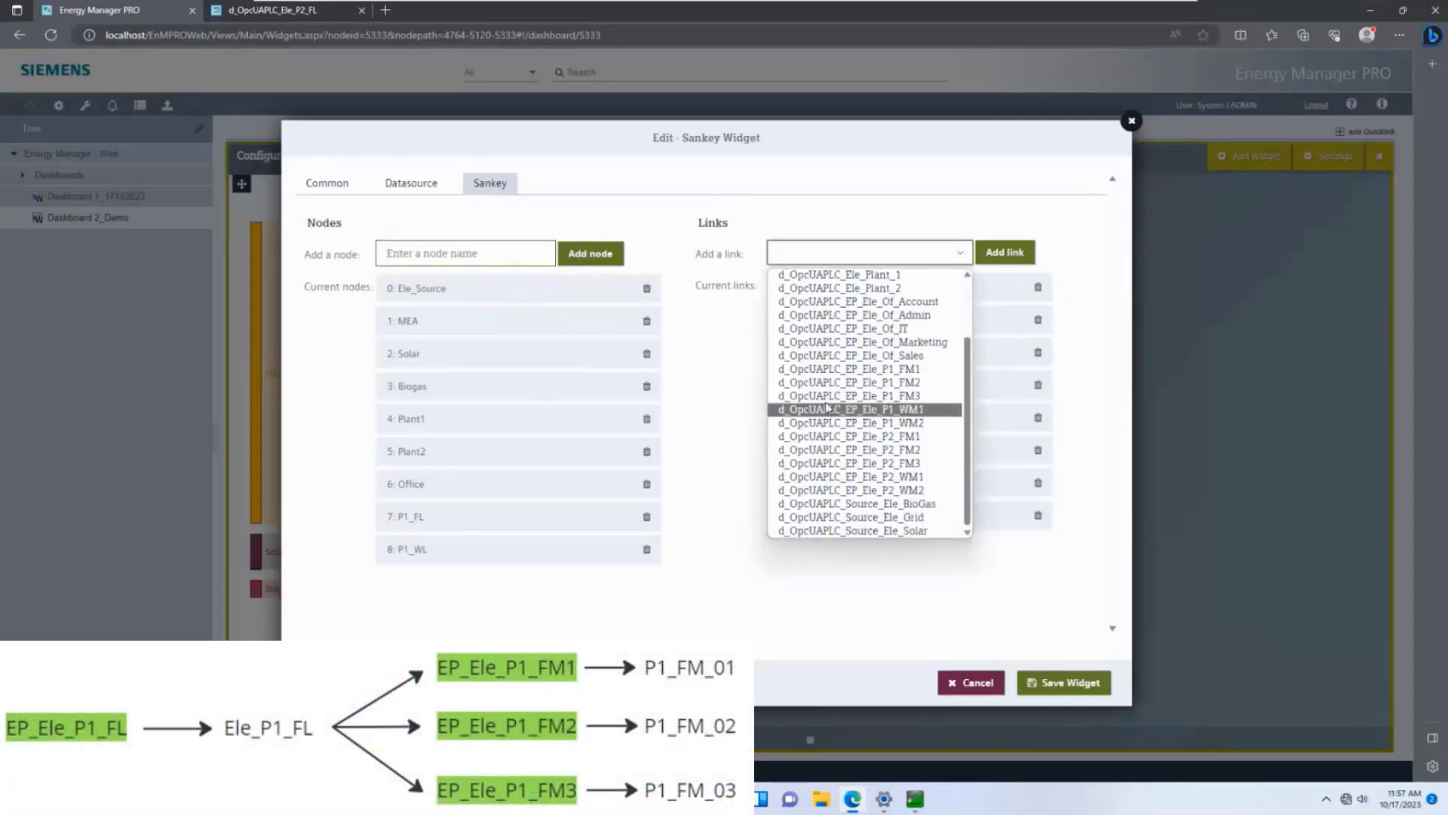
pyautogui.click(528, 255)
pyautogui.click(528, 256)
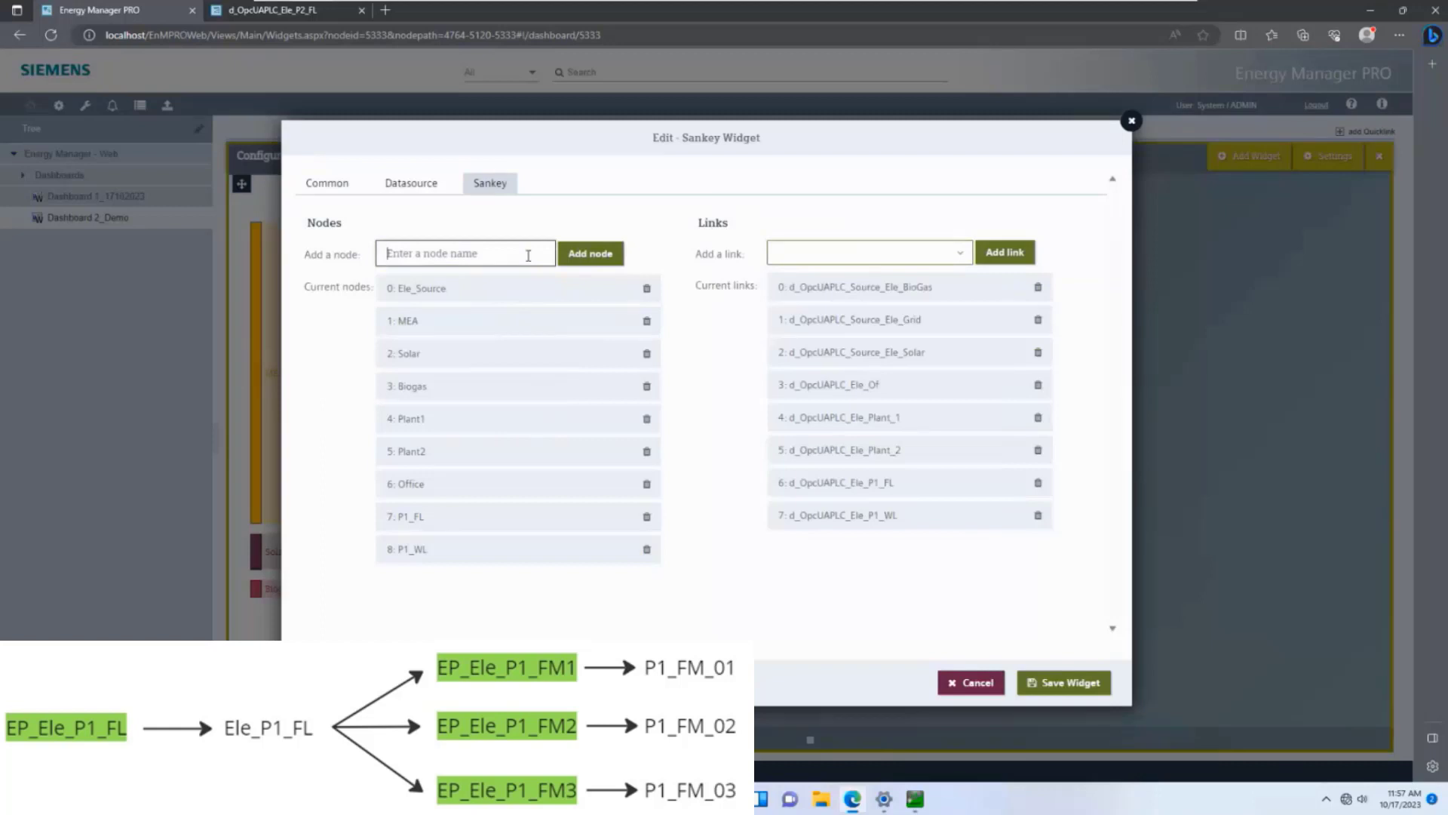
pyautogui.write('P1_FL1')
pyautogui.click(603, 255)
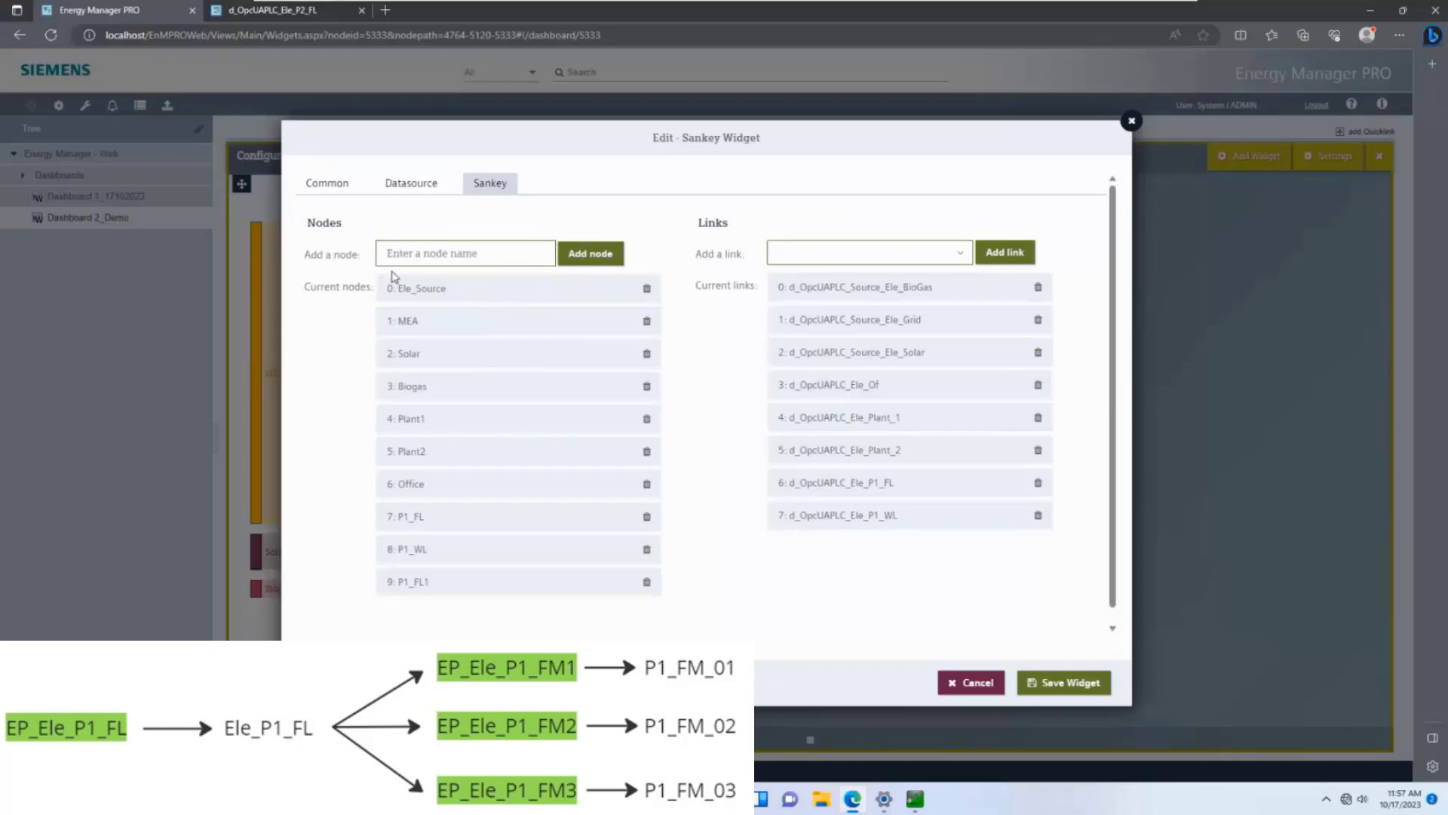
# Add two more nodes named P1_FL2 and P1_FL3 to the Sankey widget
pyautogui.click(422, 253)
pyautogui.write('P1_FL2')
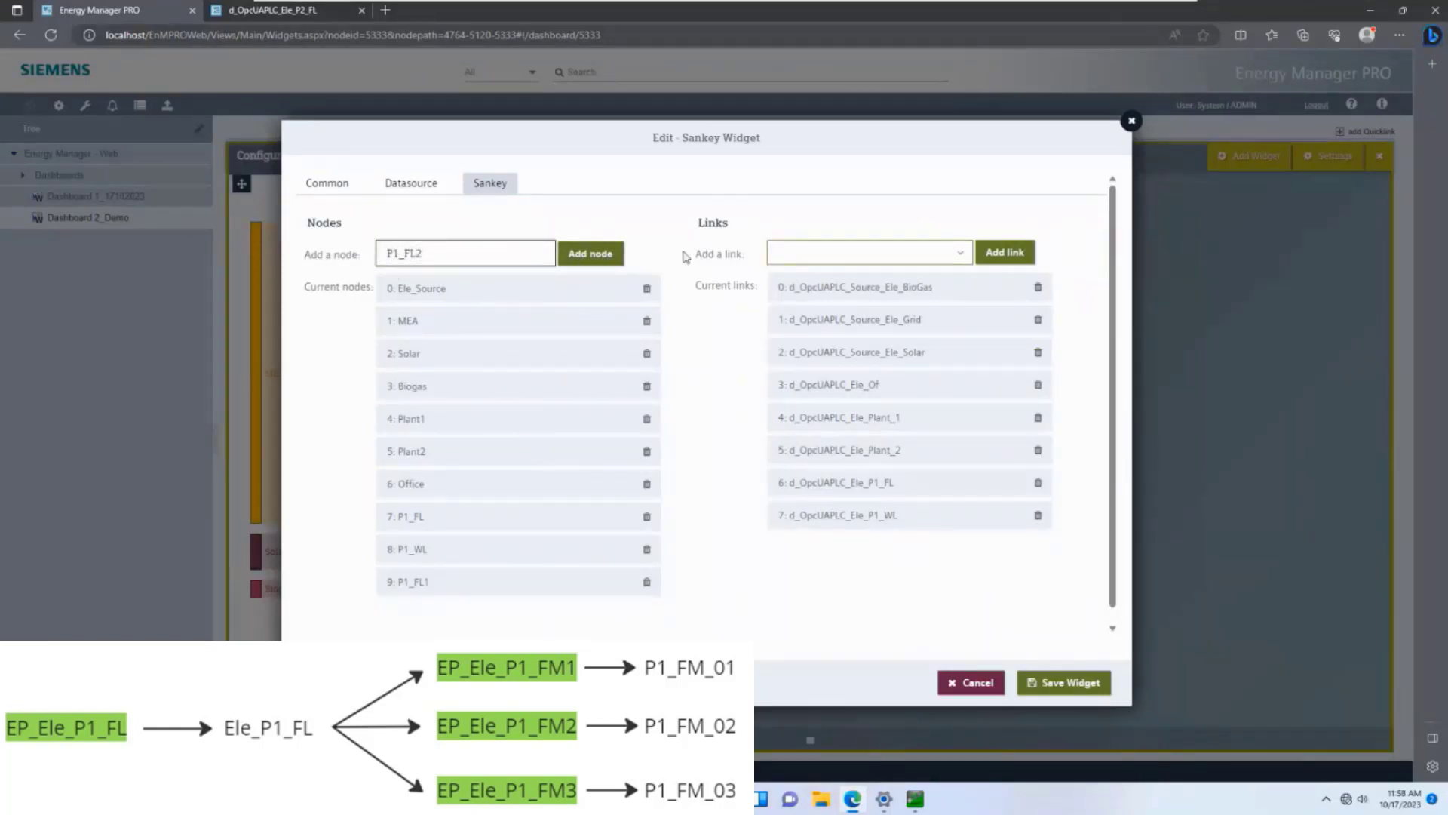
pyautogui.click(608, 255)
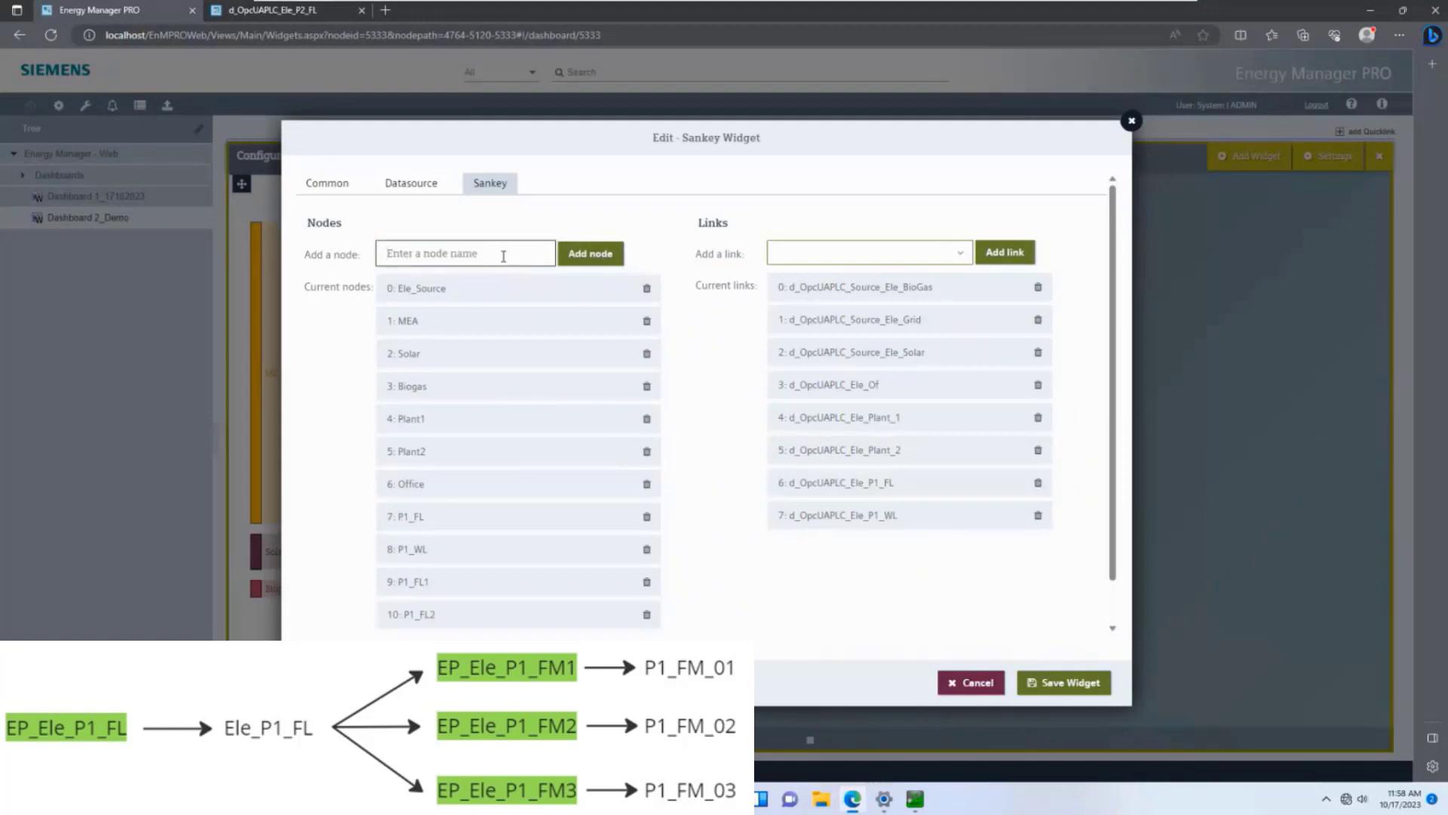
pyautogui.write('P1_FL3')
pyautogui.click(595, 256)
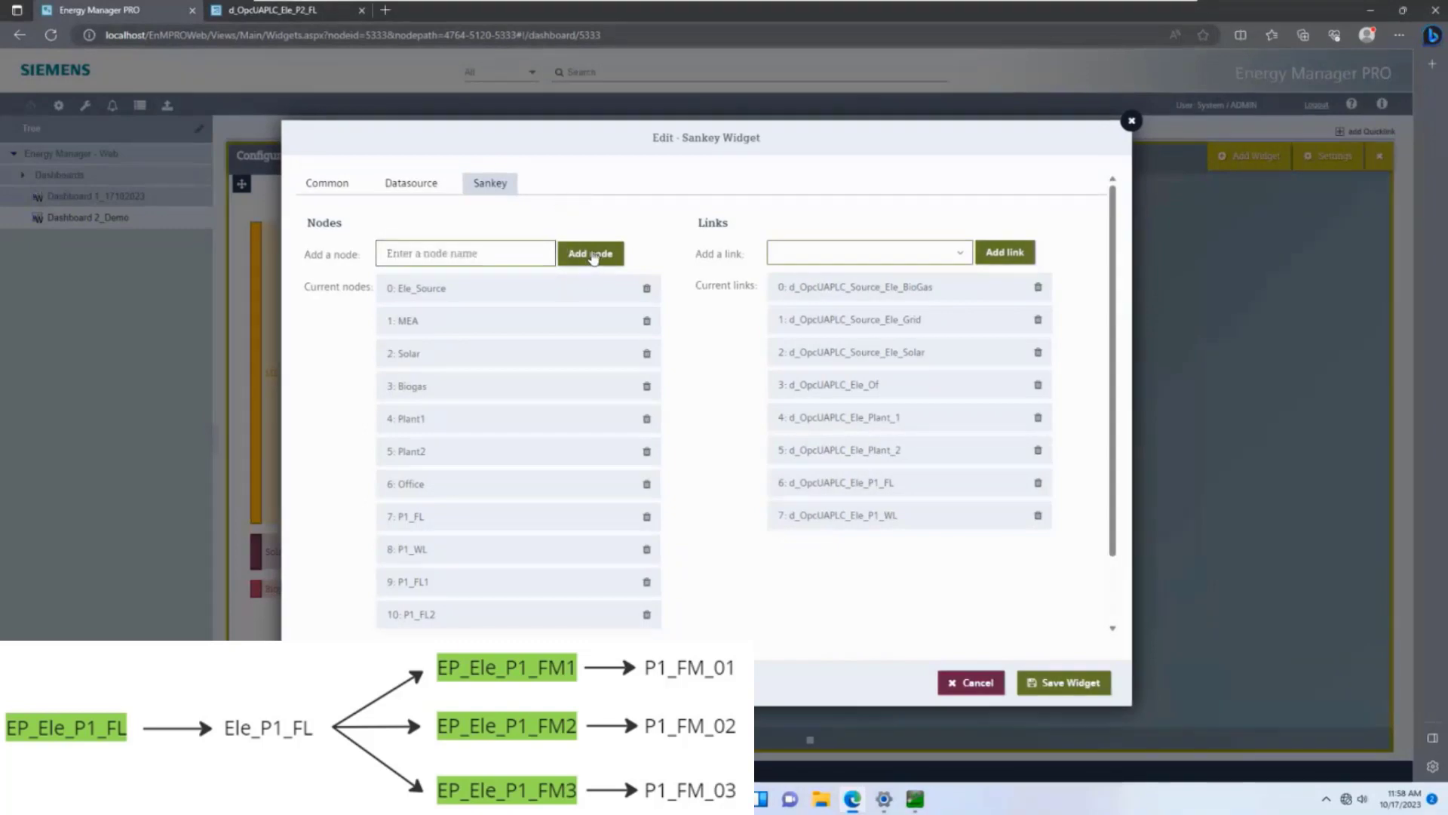
pyautogui.scroll(-1, 553, 588)
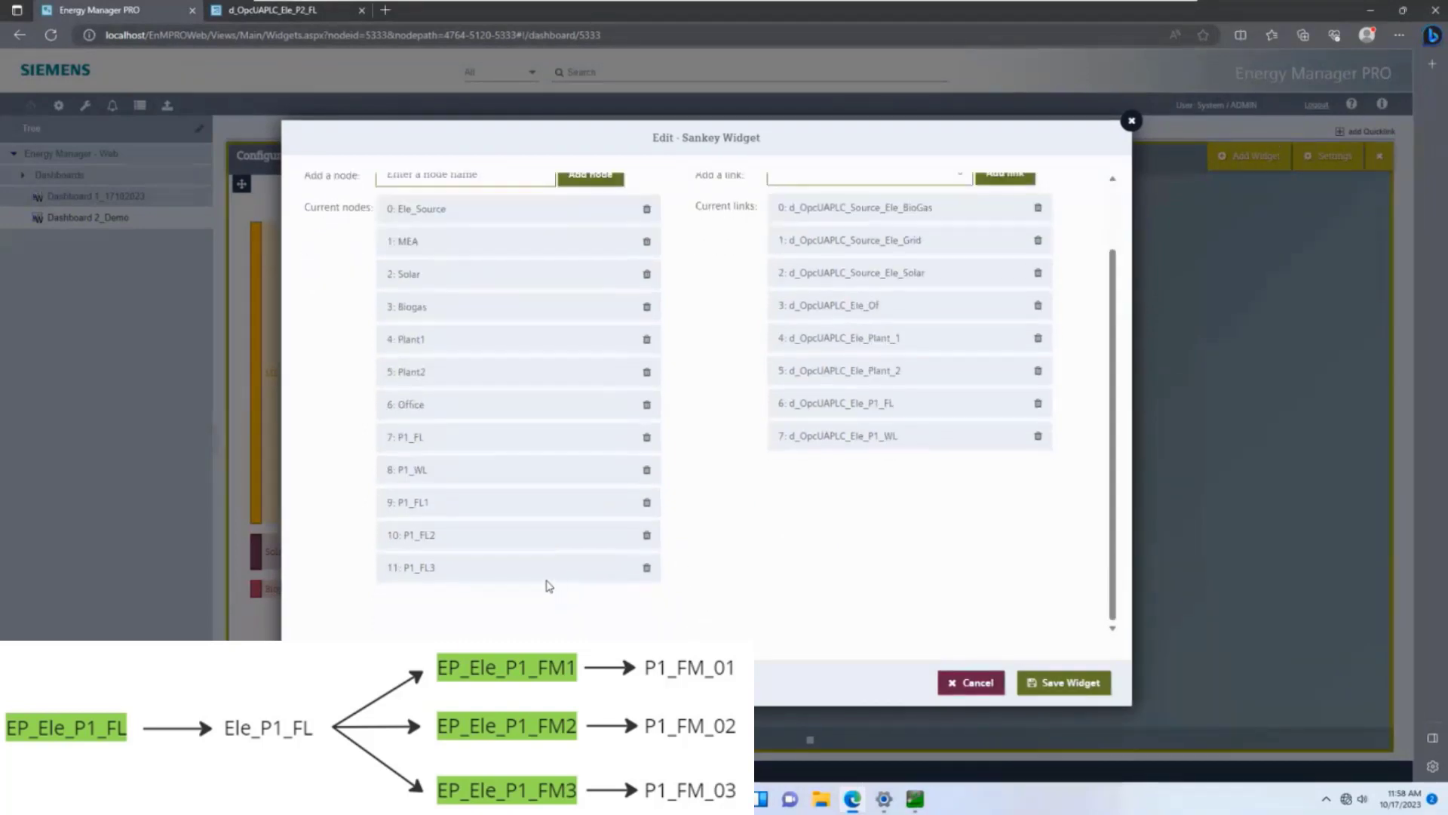
# Add a link for d_OpcUAPLC_EP_Ele_P1_FM1 with source P1_FL and target P1_FL1
pyautogui.scroll(1, 906, 460)
pyautogui.scroll(1, 966, 442)
pyautogui.click(960, 242)
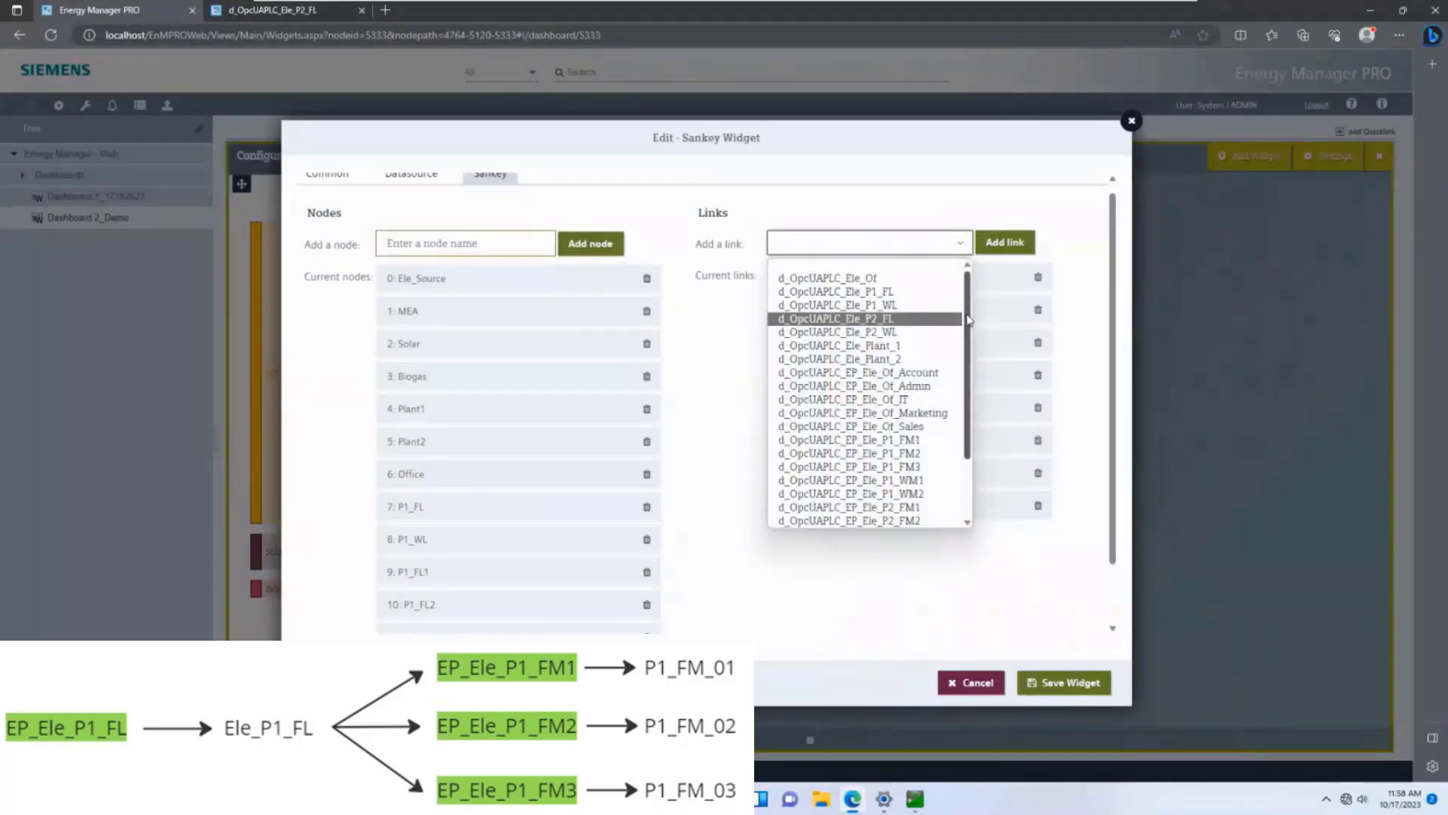
pyautogui.moveTo(968, 320); pyautogui.dragTo(969, 326)
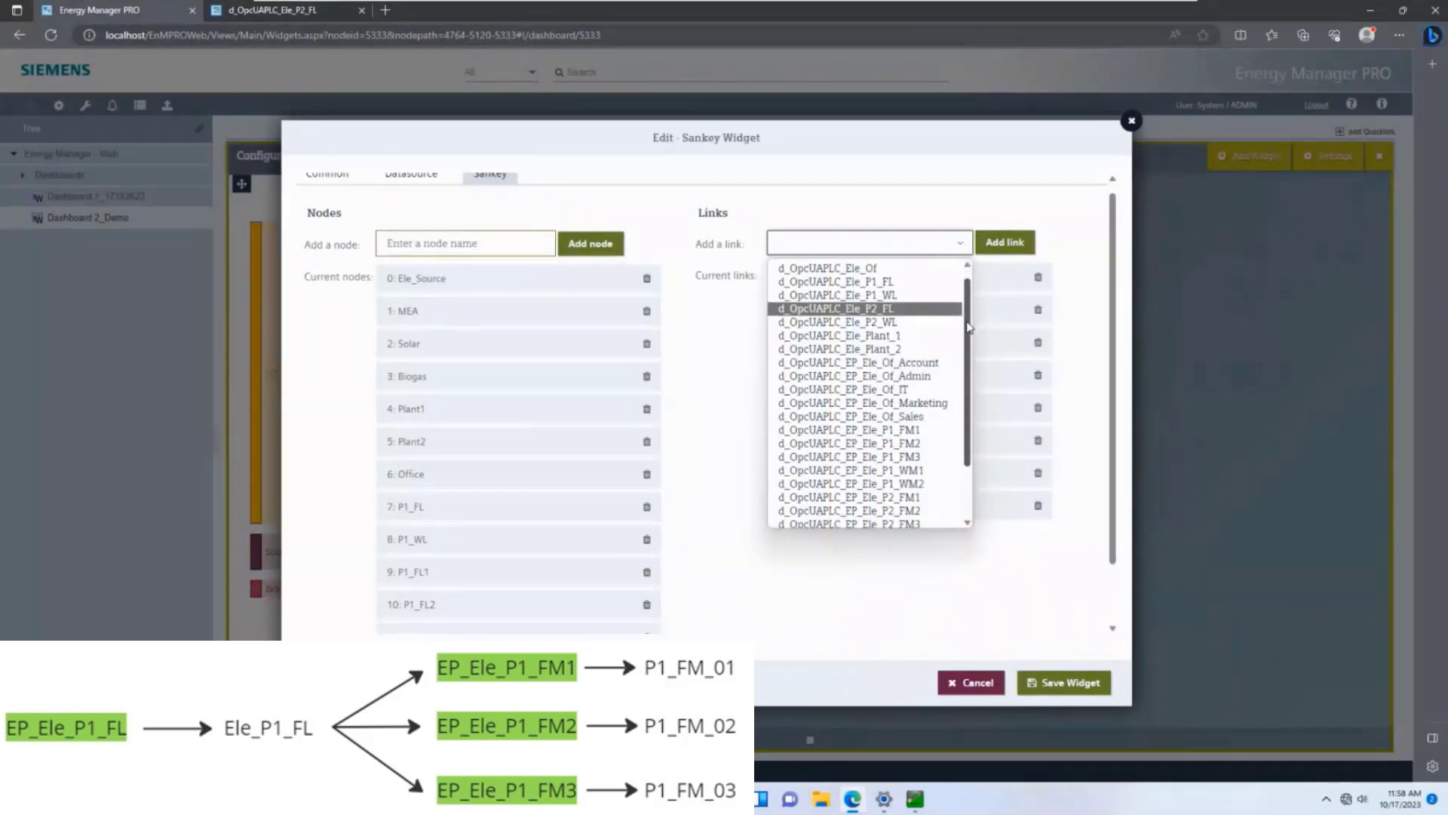
pyautogui.click(914, 433)
pyautogui.click(1005, 242)
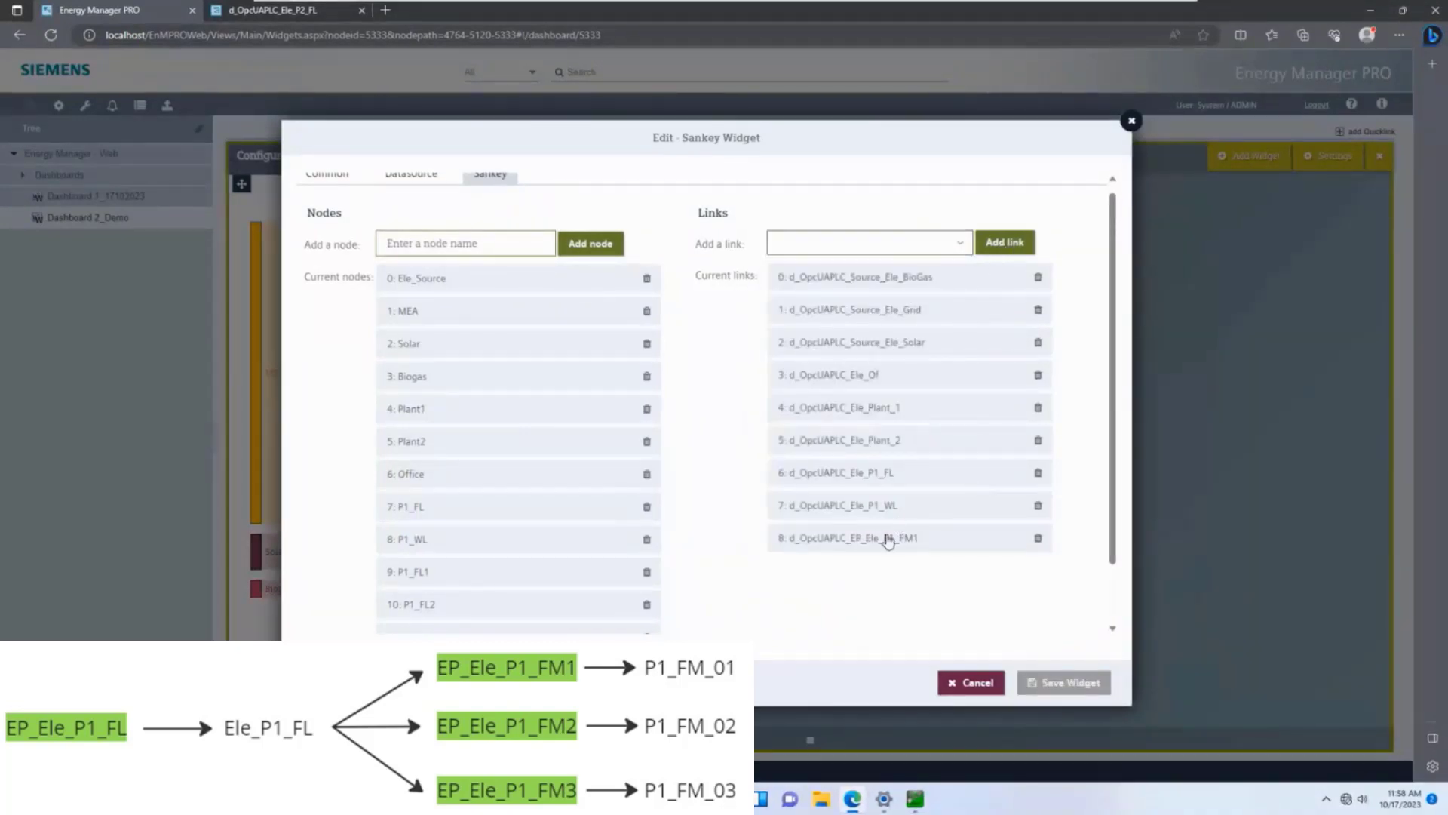
pyautogui.click(889, 539)
pyautogui.click(849, 596)
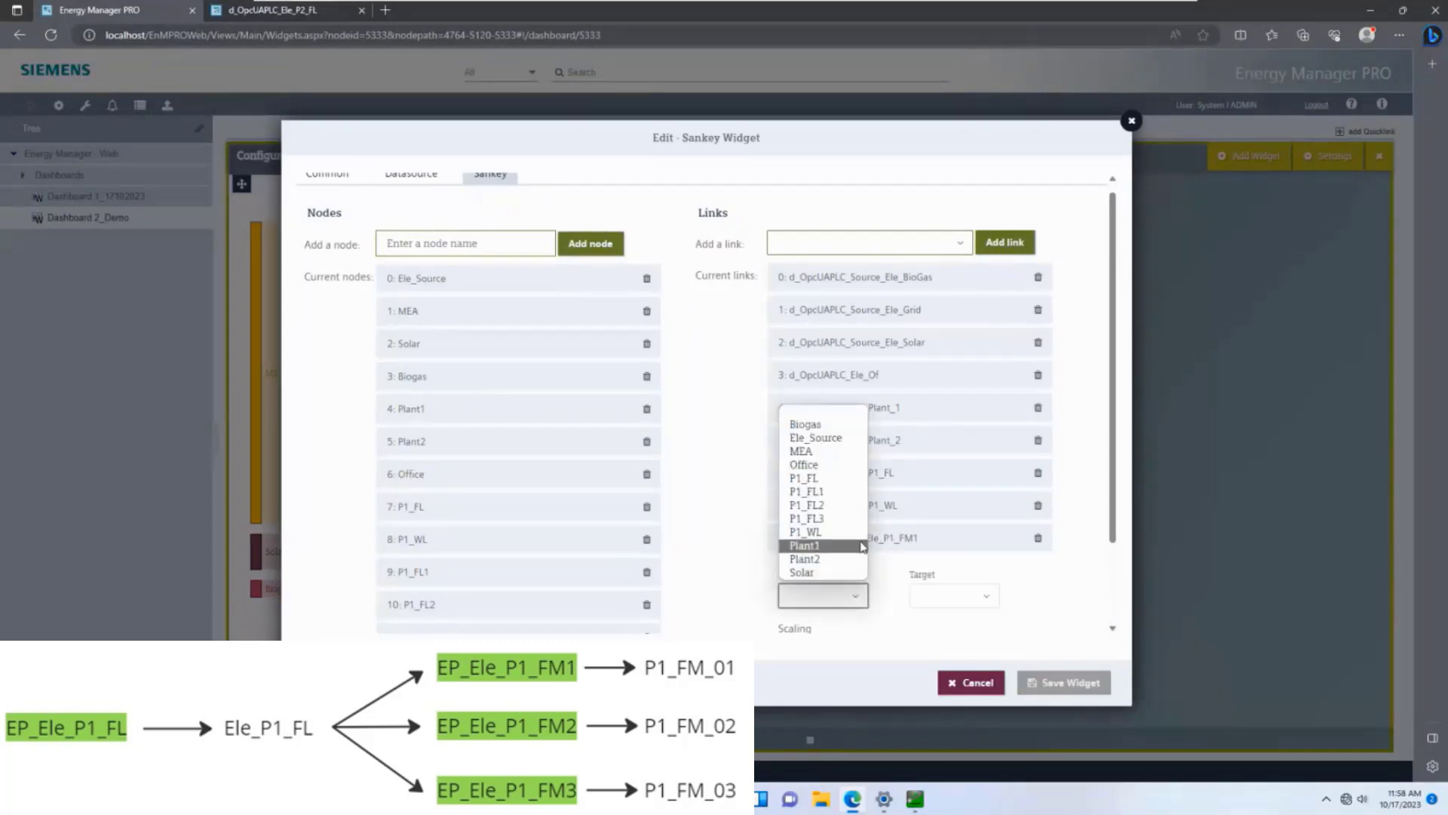
pyautogui.click(828, 478)
pyautogui.click(953, 597)
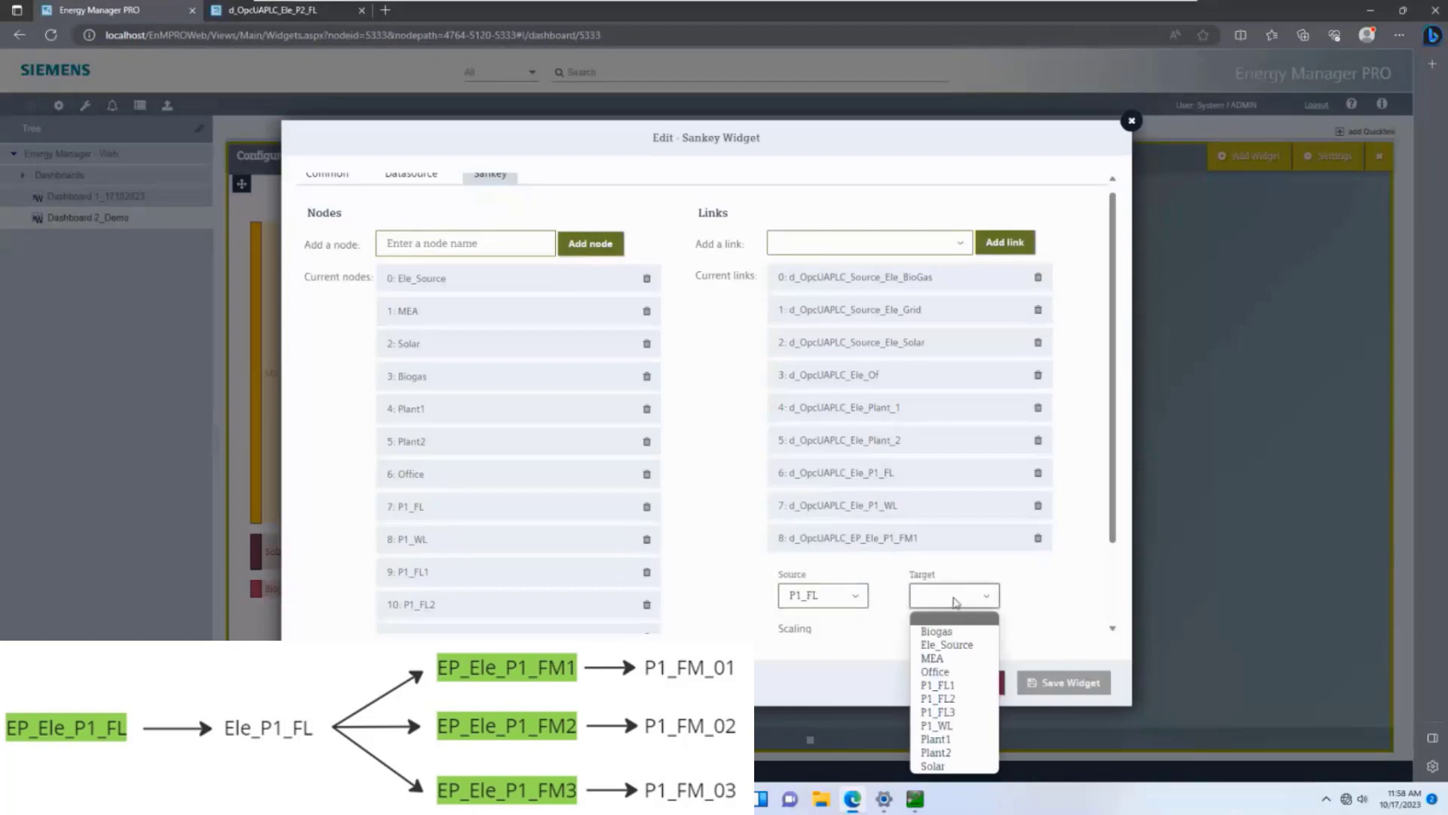
pyautogui.click(964, 685)
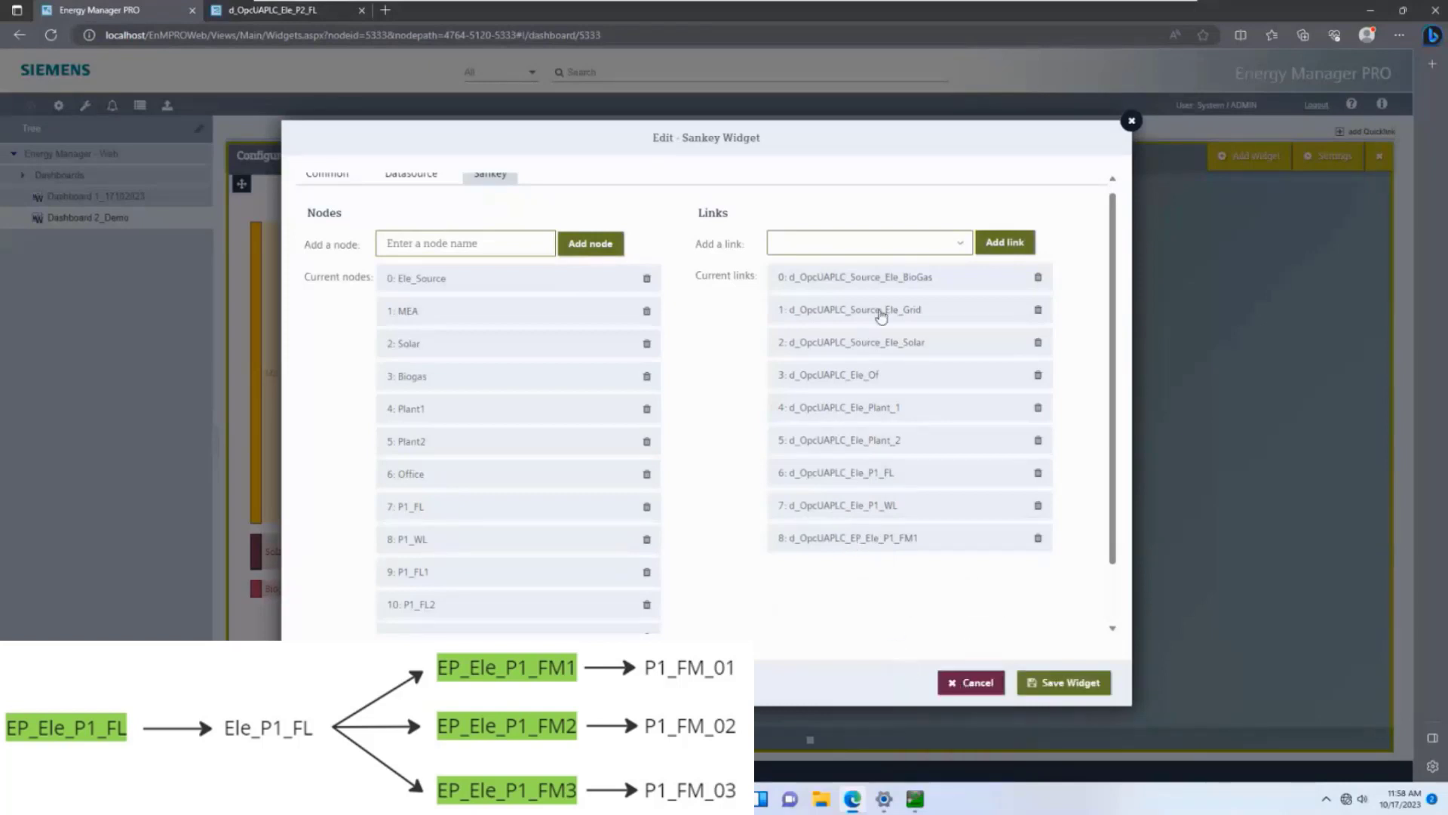
# Add a link for d_OpcUAPLC_EP_Ele_P1_FM2 from P1_FL to P1_FL2
pyautogui.click(899, 245)
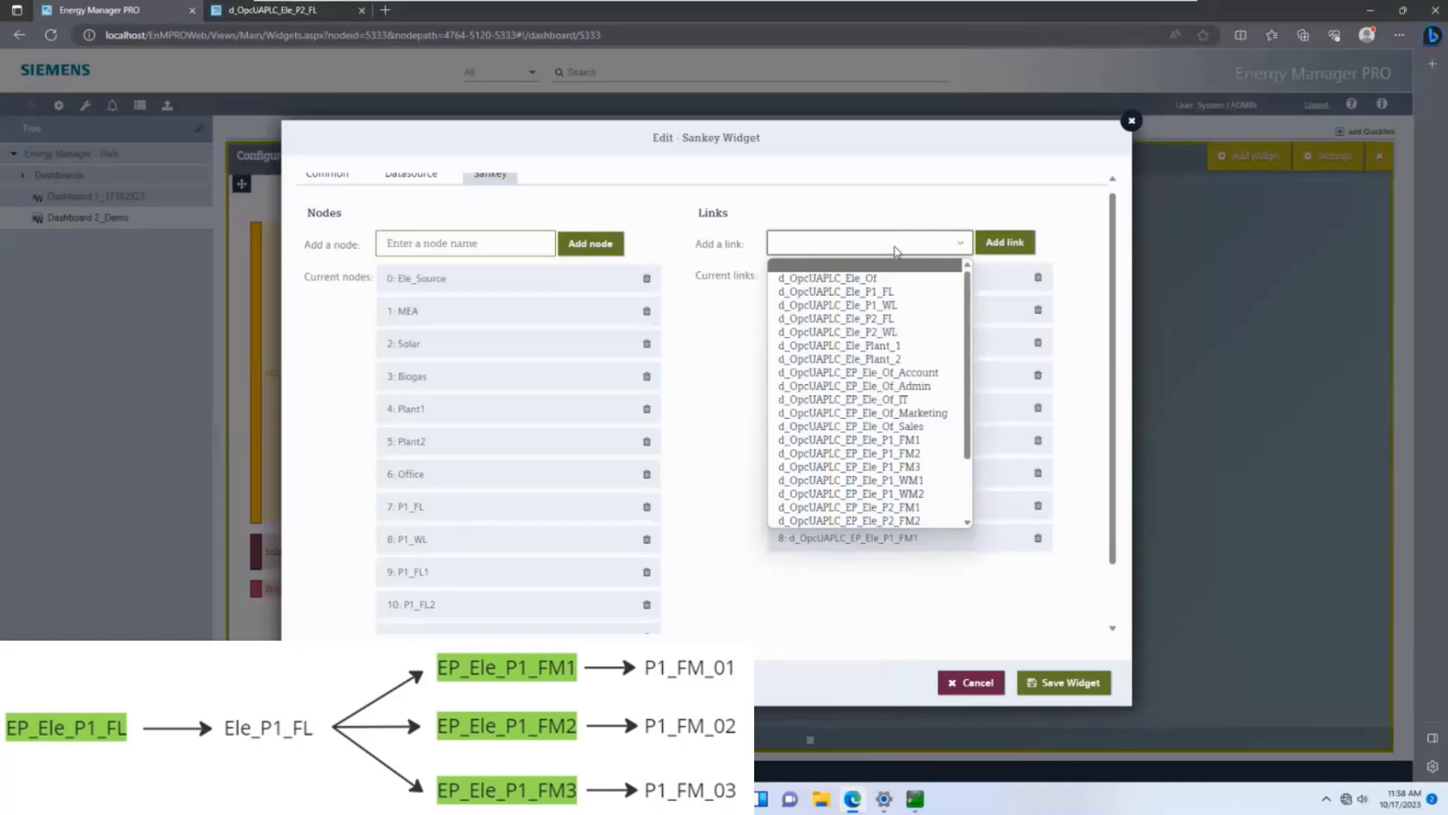
pyautogui.click(875, 453)
pyautogui.click(1010, 249)
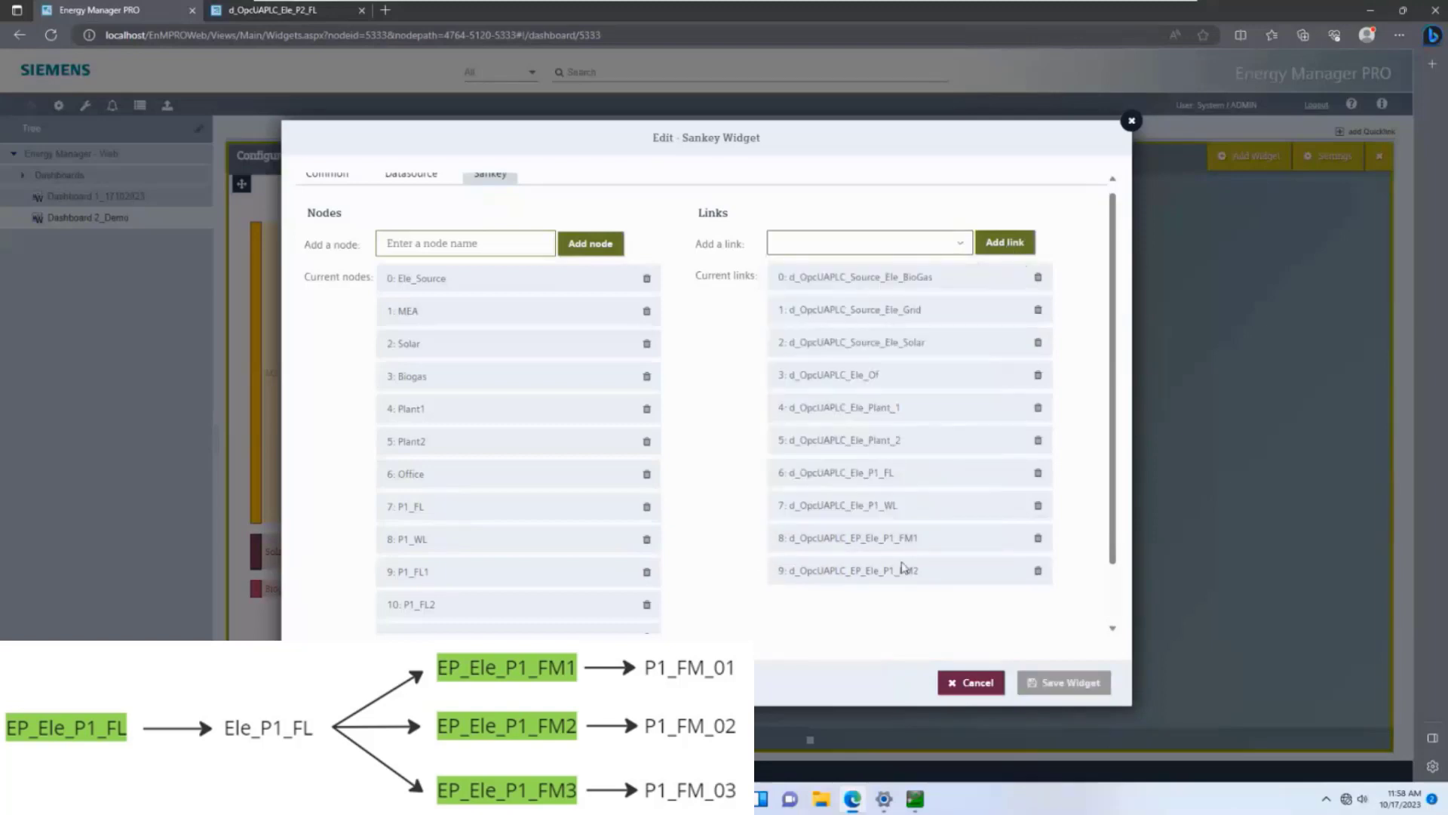
pyautogui.click(830, 629)
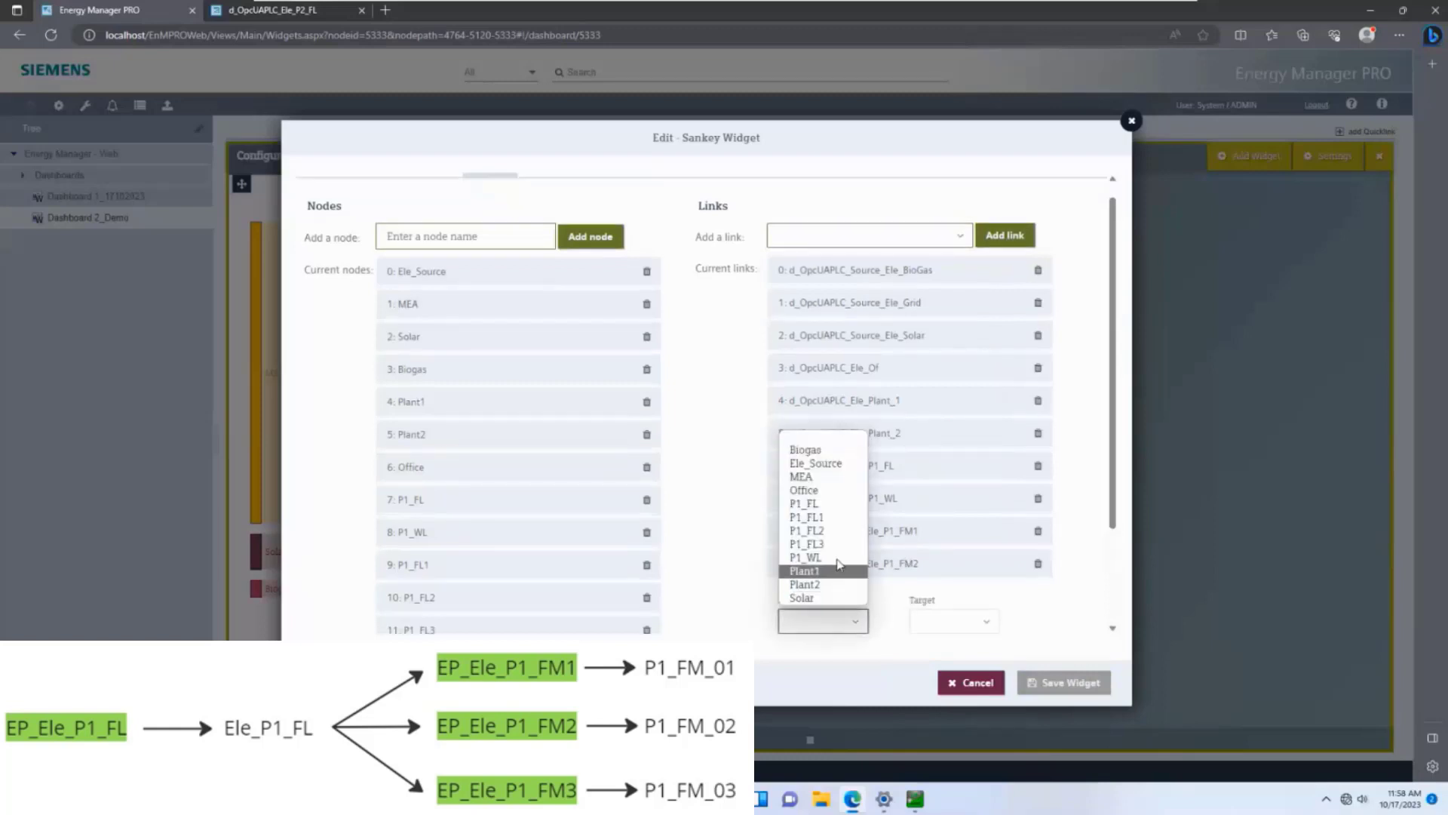
pyautogui.click(840, 511)
pyautogui.click(932, 619)
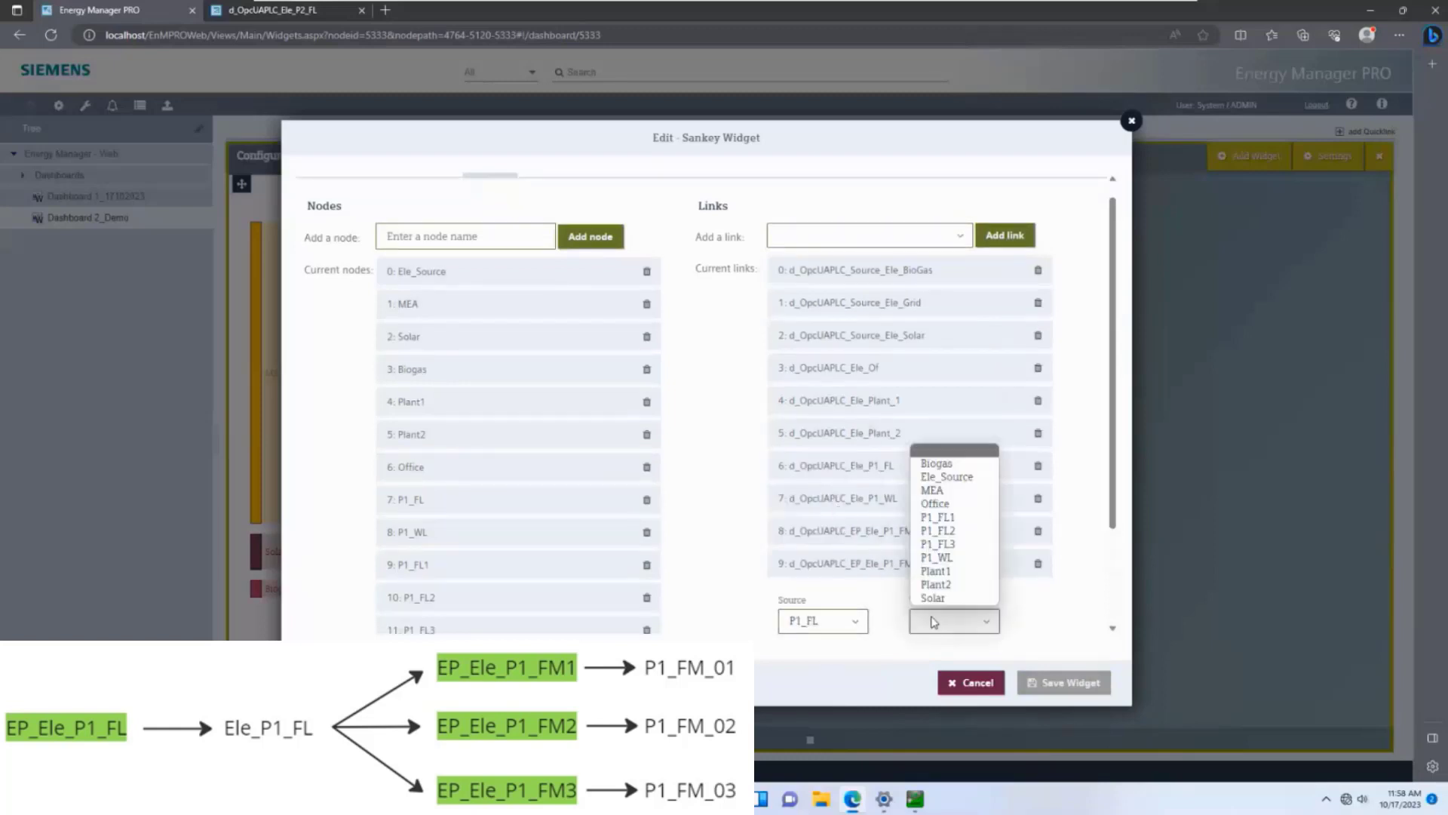
pyautogui.click(954, 531)
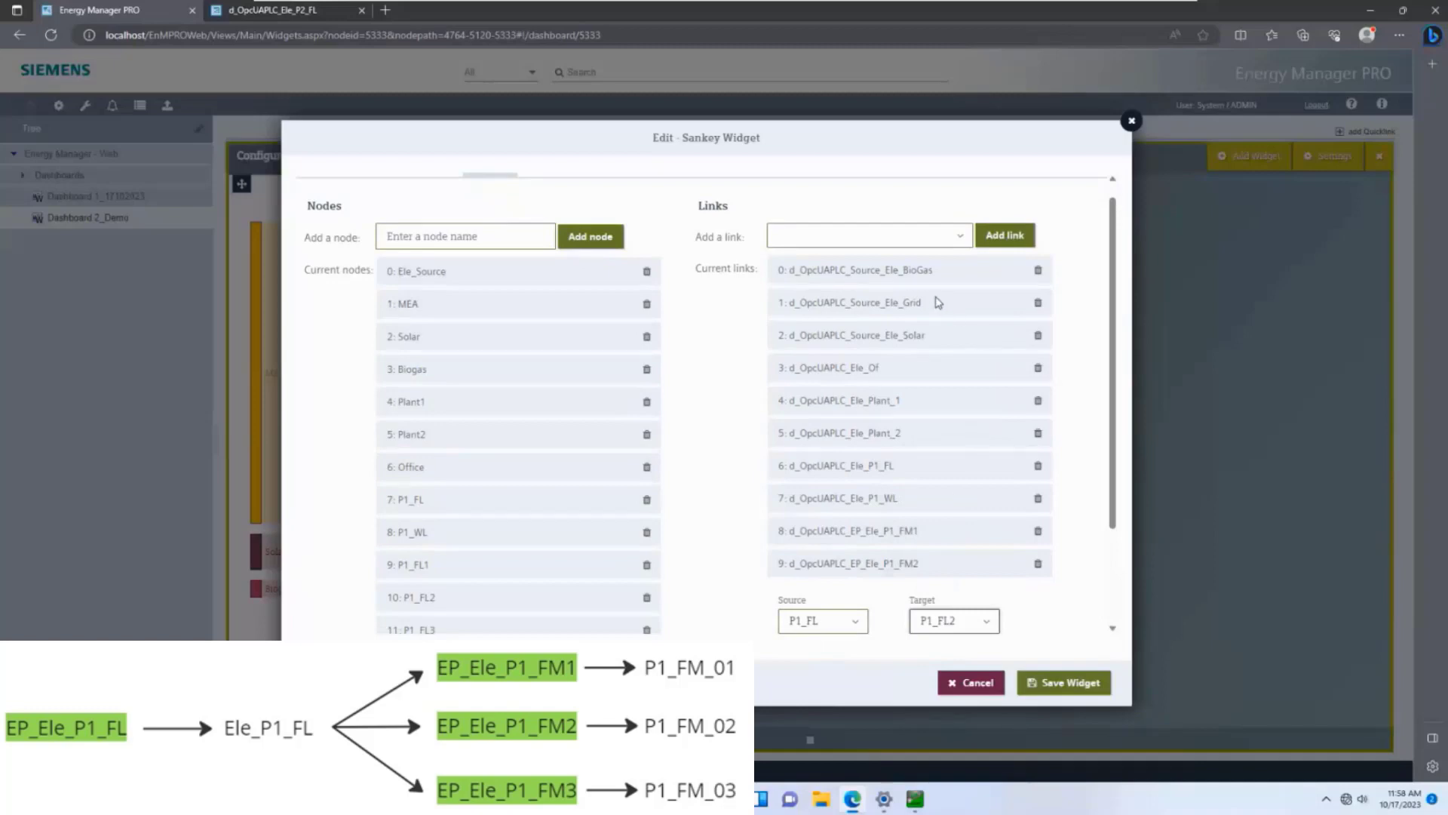
# Add a link for d_OpcUAPLC_EP_Ele_P1_FM3 from P1_FL to P1_FL3 and save the widget
pyautogui.click(938, 243)
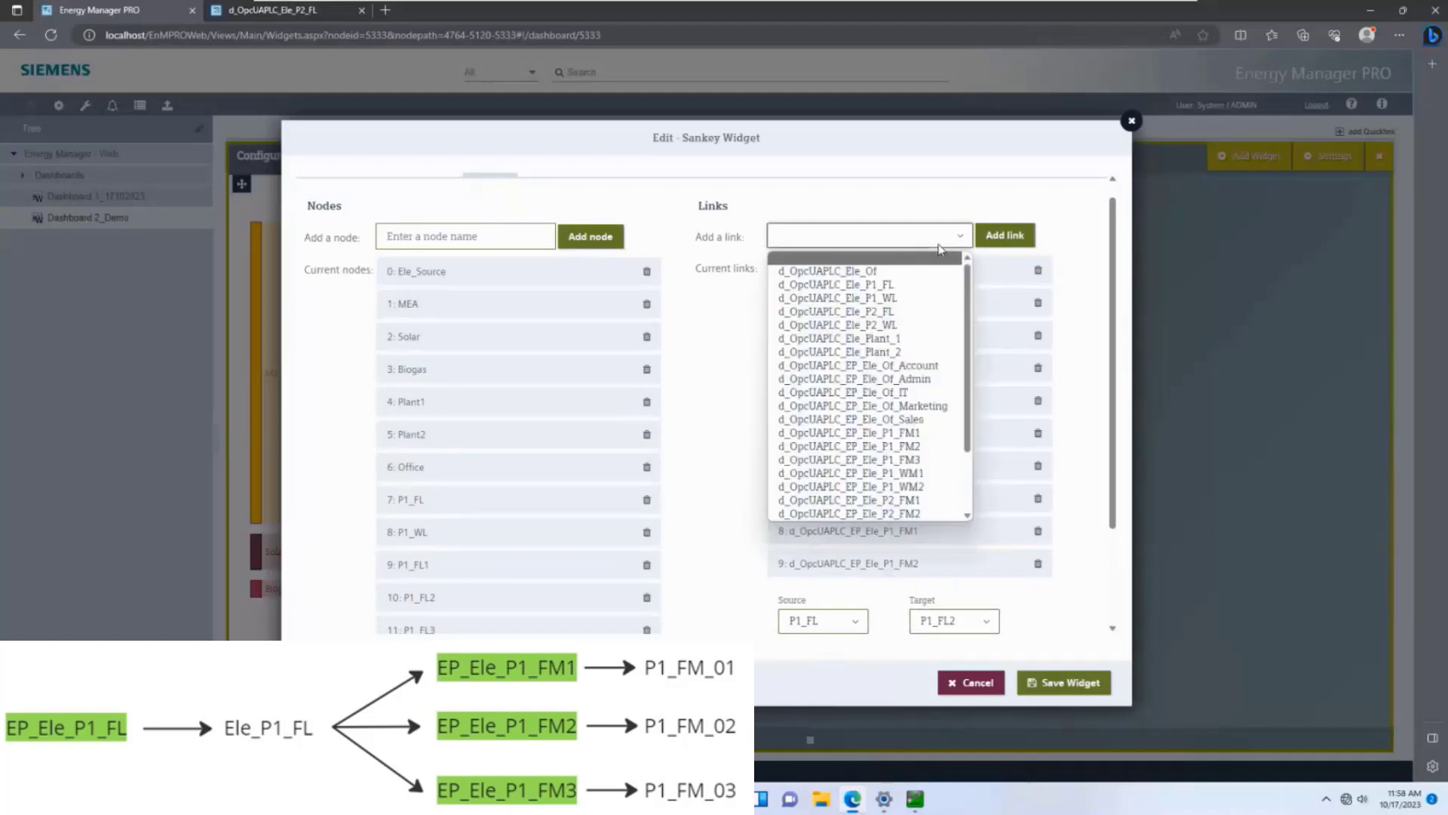
pyautogui.click(897, 467)
pyautogui.scroll(-3, 762, 491)
pyautogui.scroll(2, 905, 339)
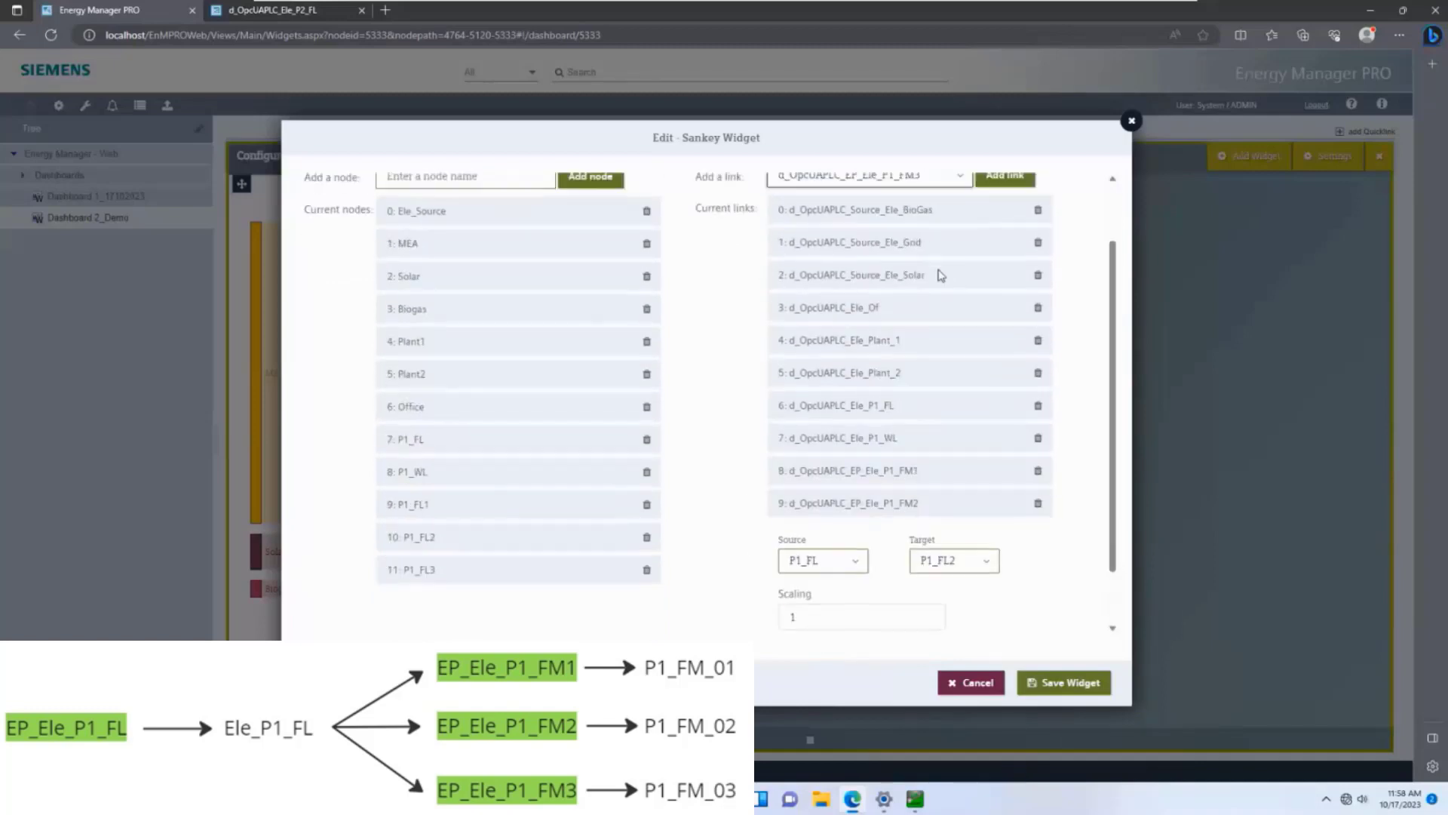
pyautogui.click(1022, 181)
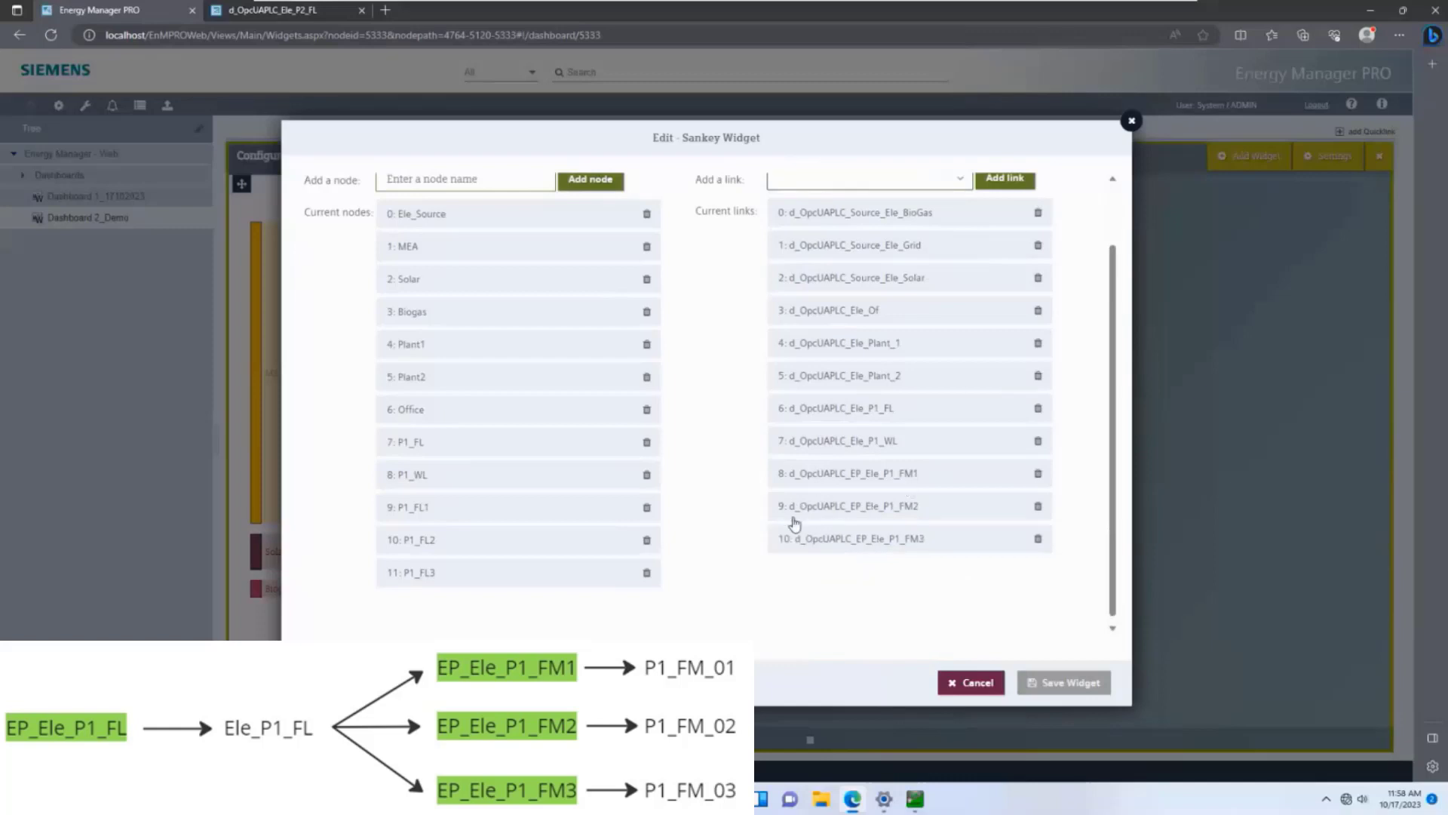
pyautogui.click(813, 595)
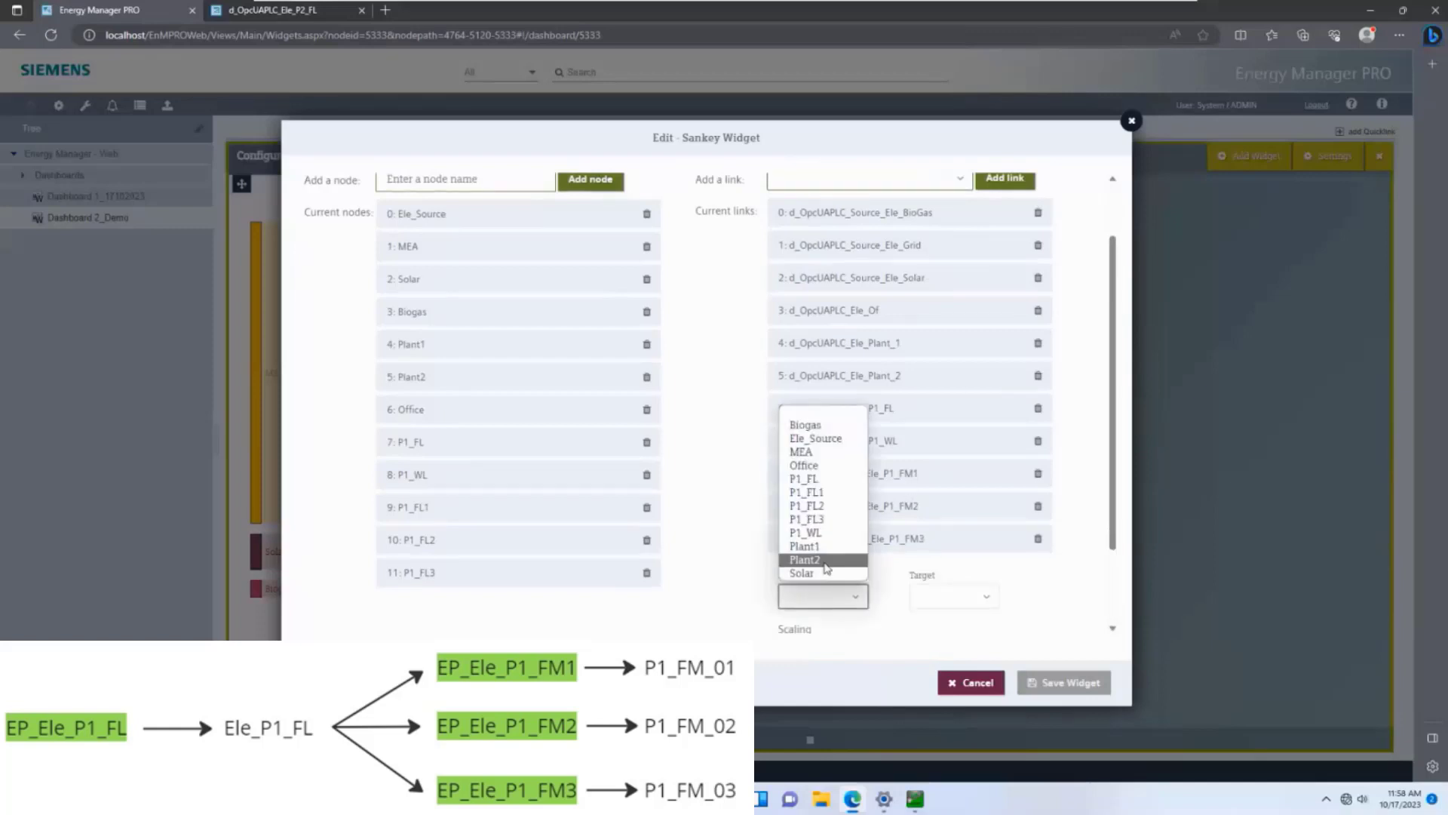
pyautogui.click(831, 478)
pyautogui.click(939, 596)
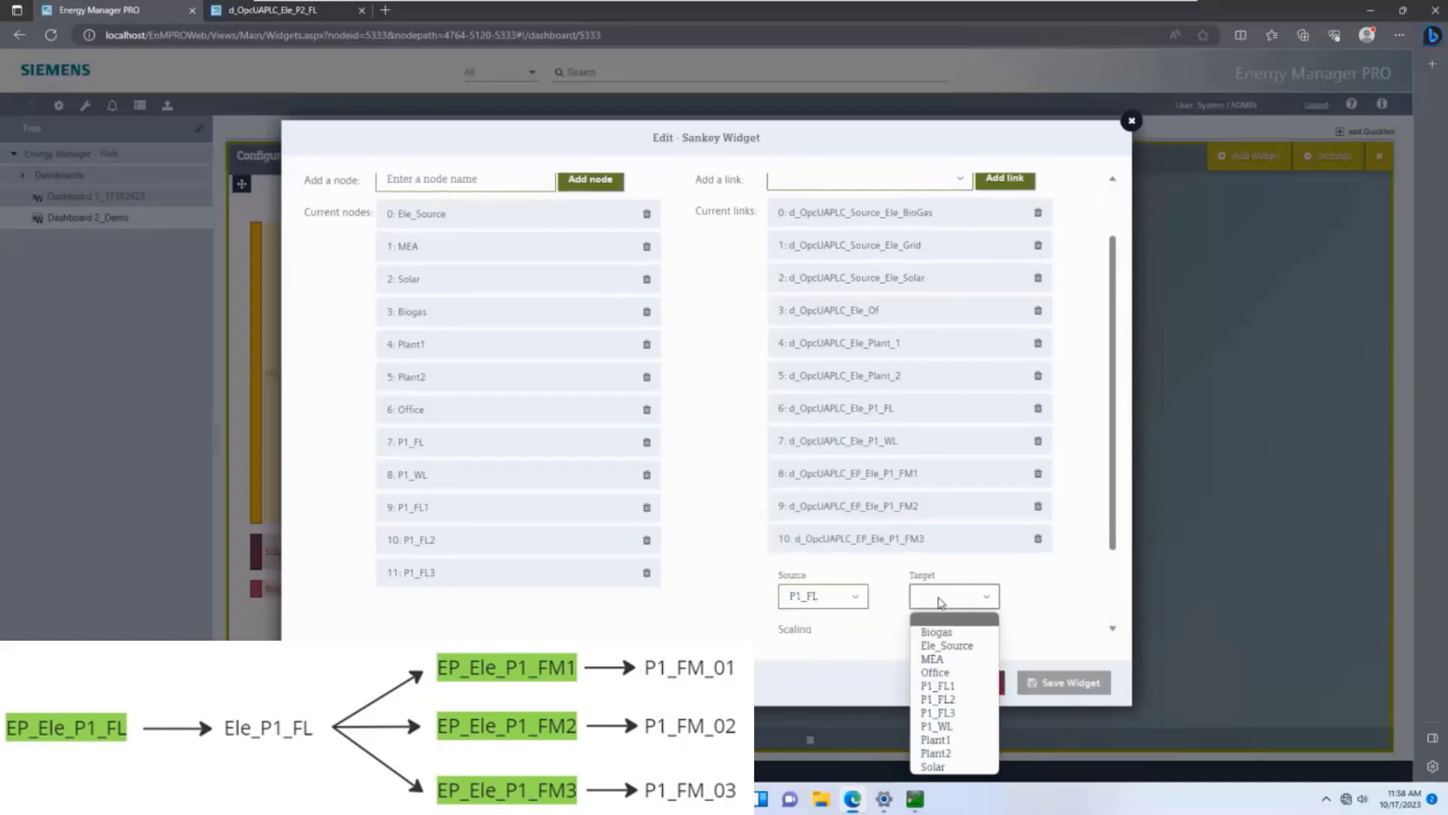
pyautogui.click(975, 715)
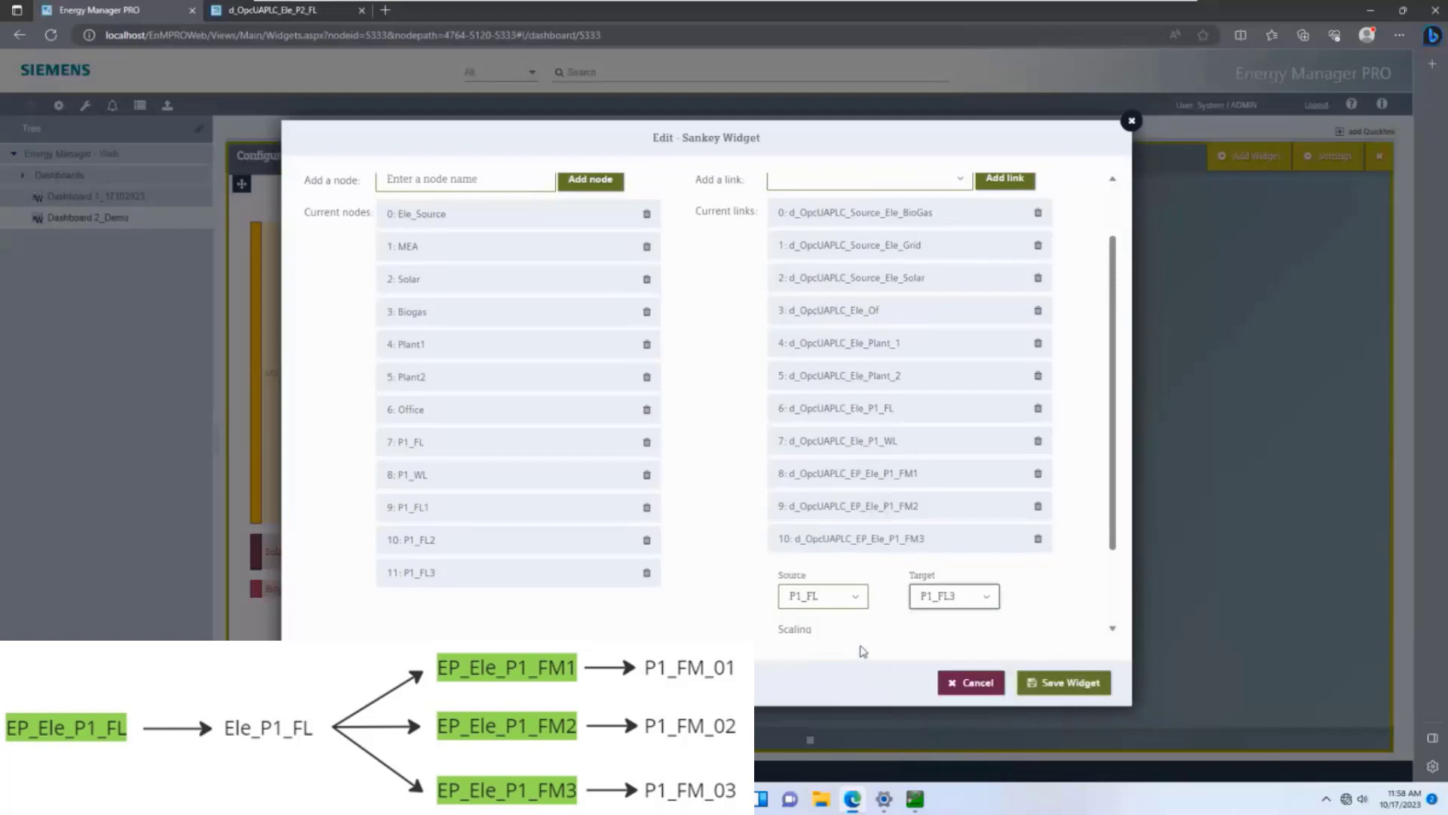
pyautogui.click(1049, 681)
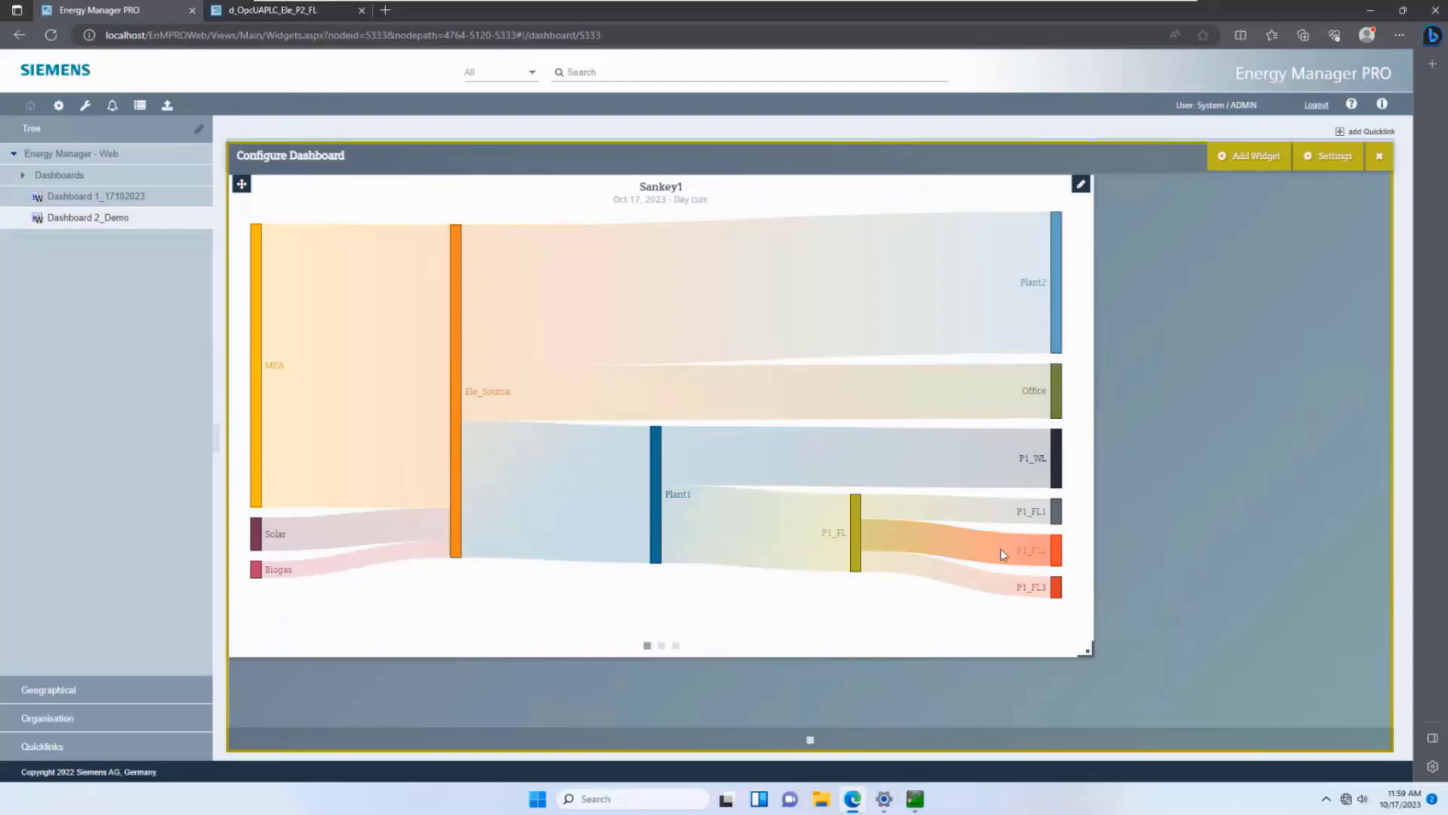
pyautogui.moveTo(1000, 549)
pyautogui.moveTo(1000, 519)
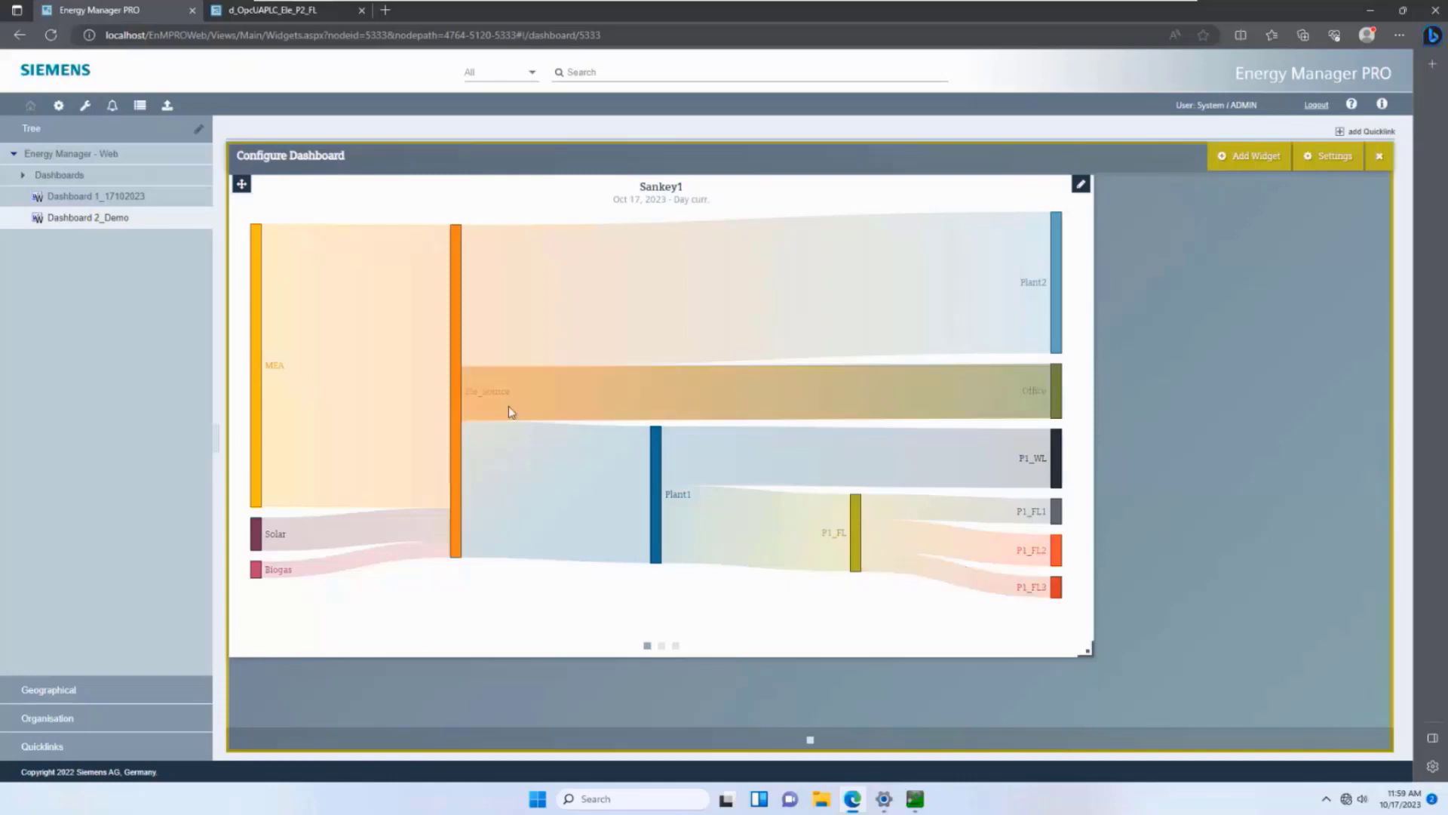
# Reopen the Sankey1 widget's datasource settings and review its selected datapoints
pyautogui.click(1082, 185)
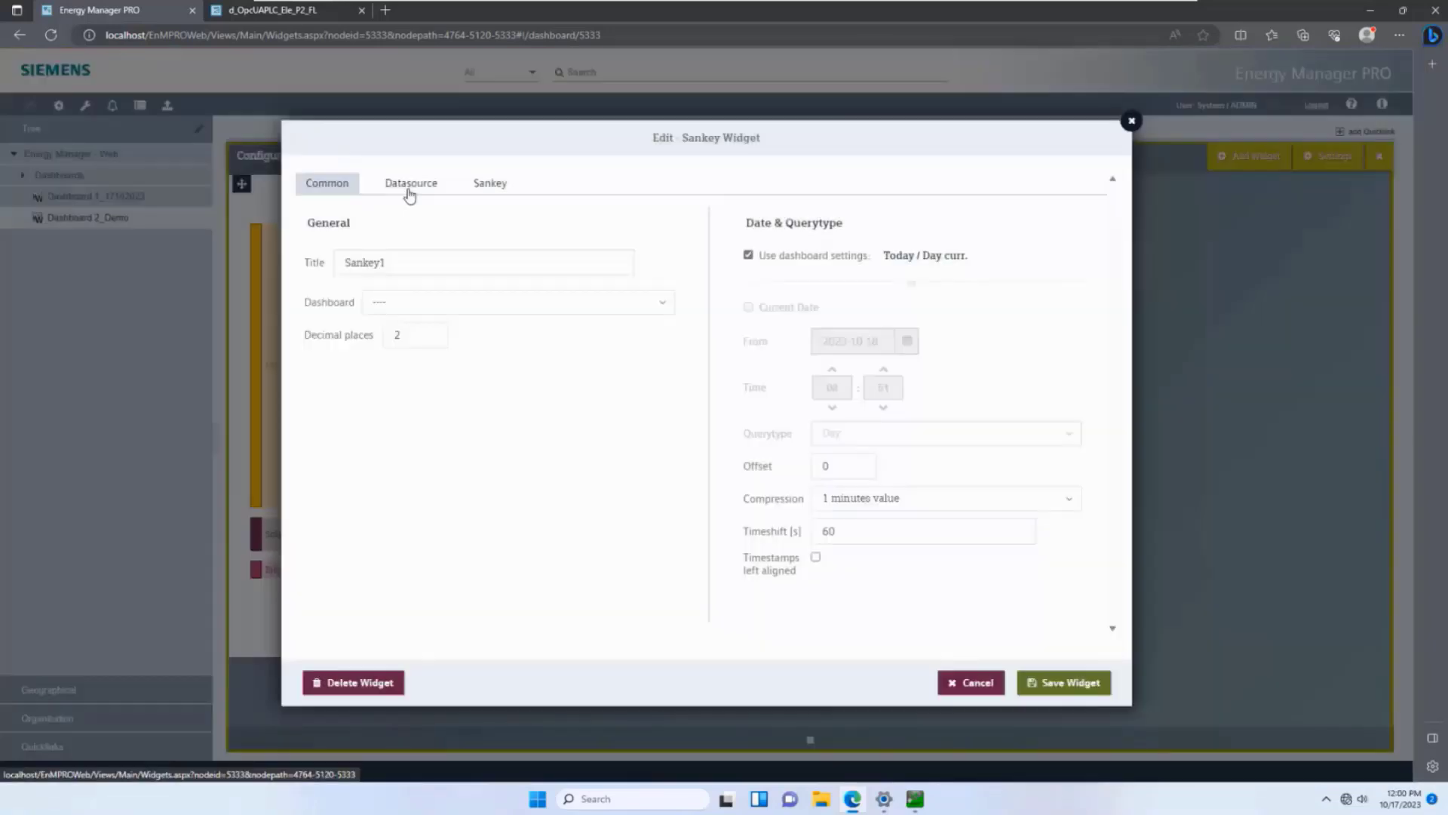
pyautogui.click(408, 189)
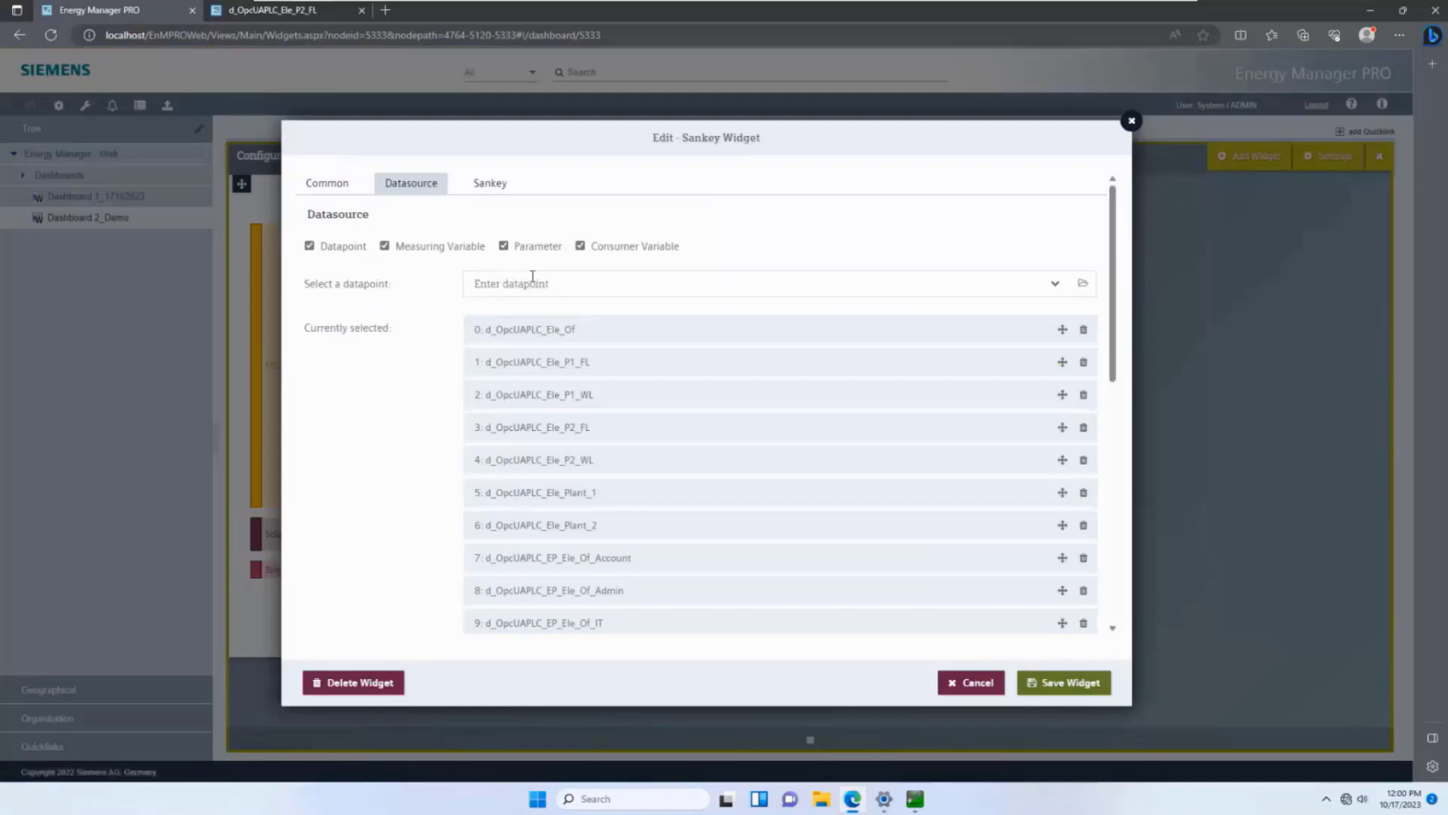
pyautogui.scroll(-8, 695, 451)
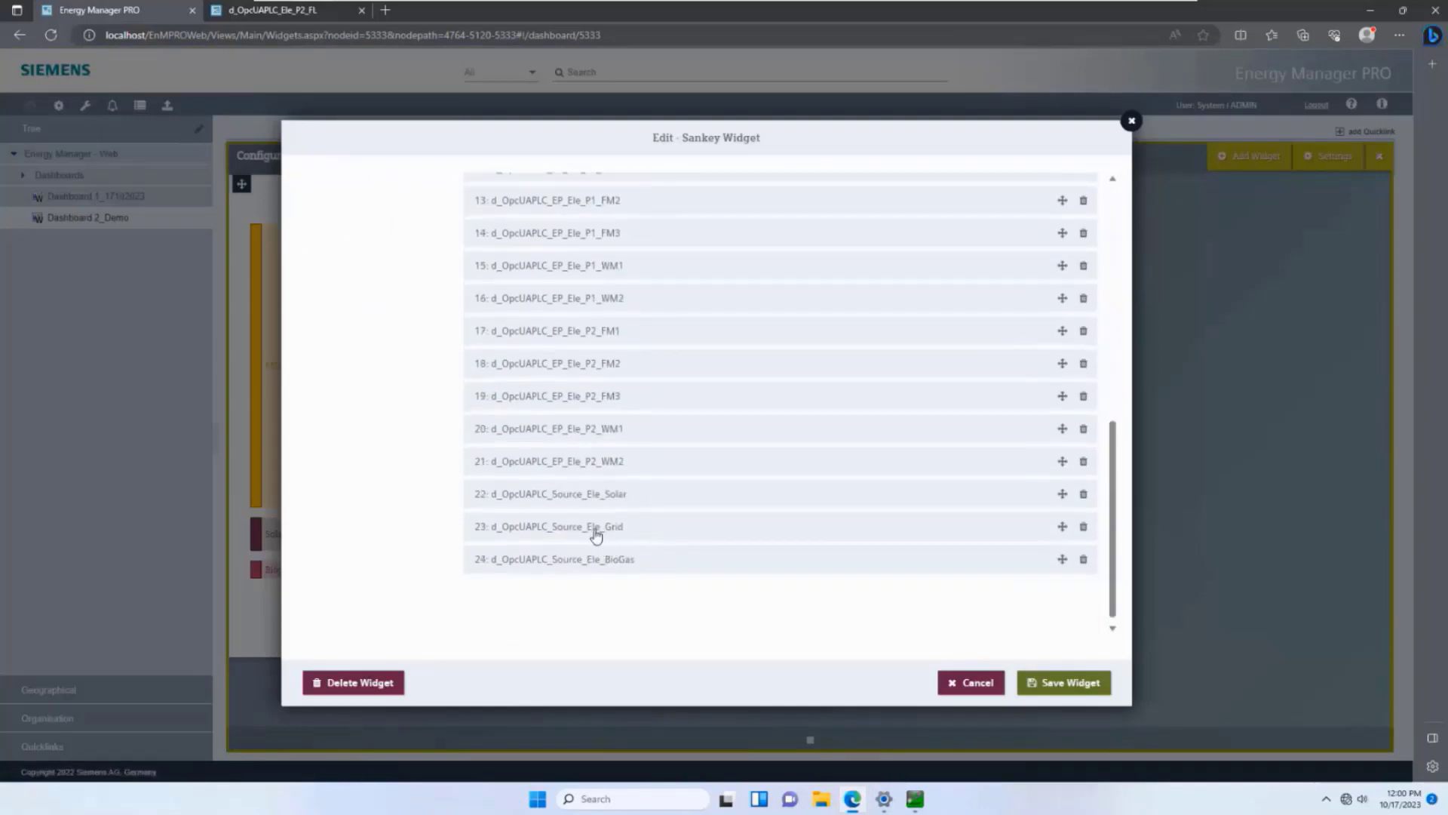
pyautogui.scroll(8, 573, 528)
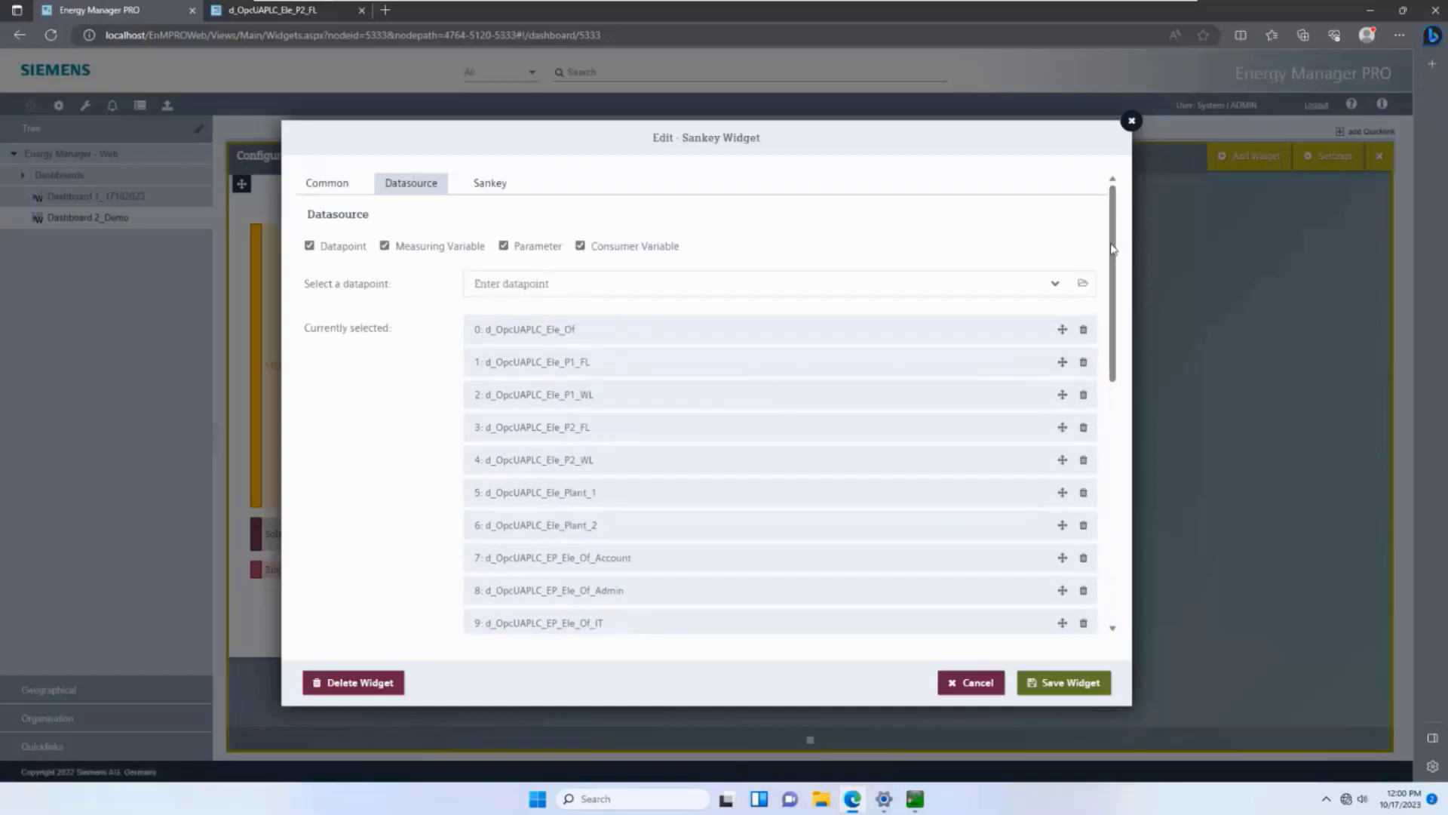
# Browse the data points and select d_OpcUAPLC_WT_P1_FL, d_OpcUAPLC_Water_Plant_1 and d_OpcUAPLC_WT_P1_WL
pyautogui.click(1083, 284)
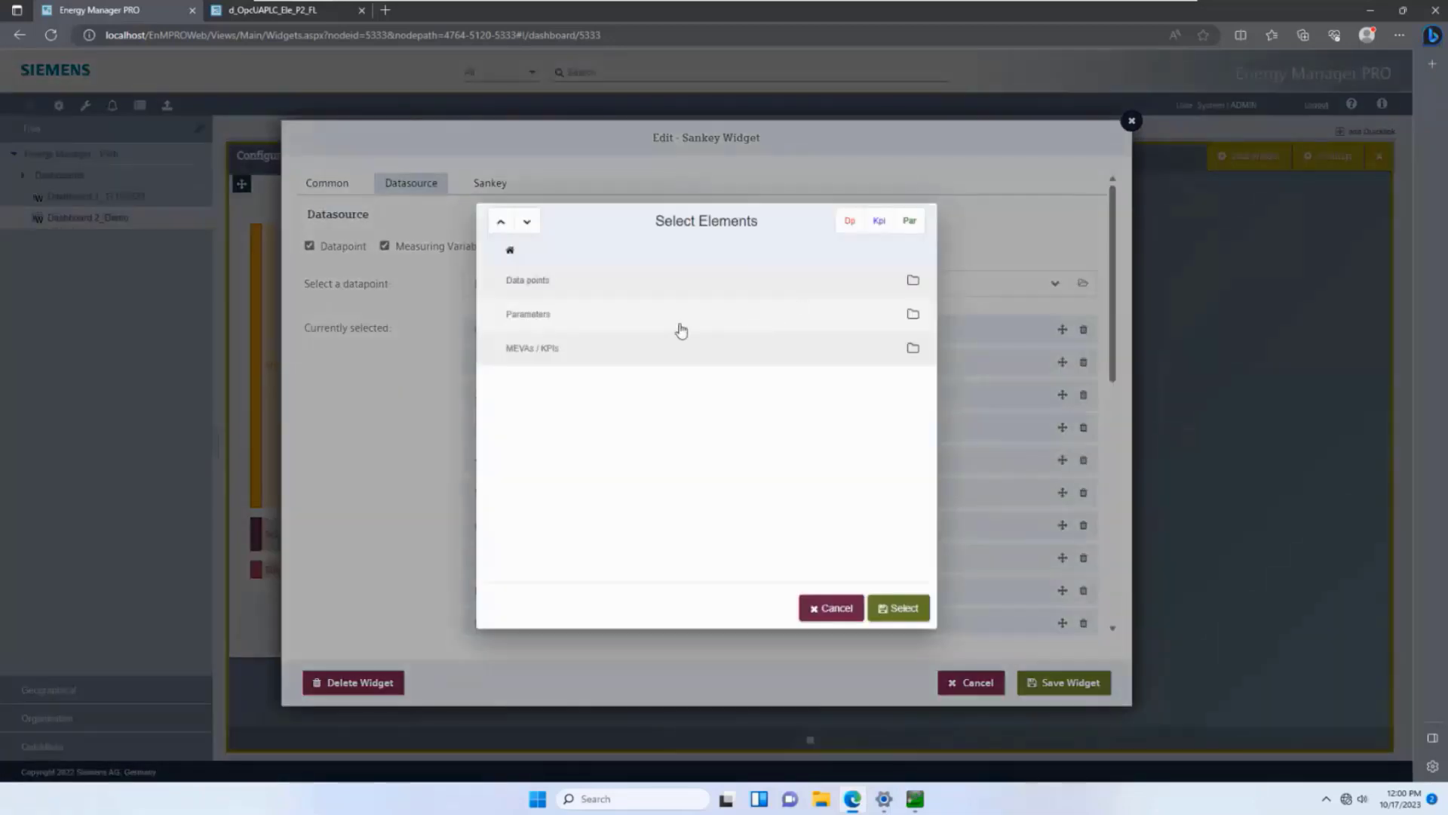
pyautogui.click(567, 285)
pyautogui.scroll(-2, 618, 456)
pyautogui.scroll(-6, 614, 478)
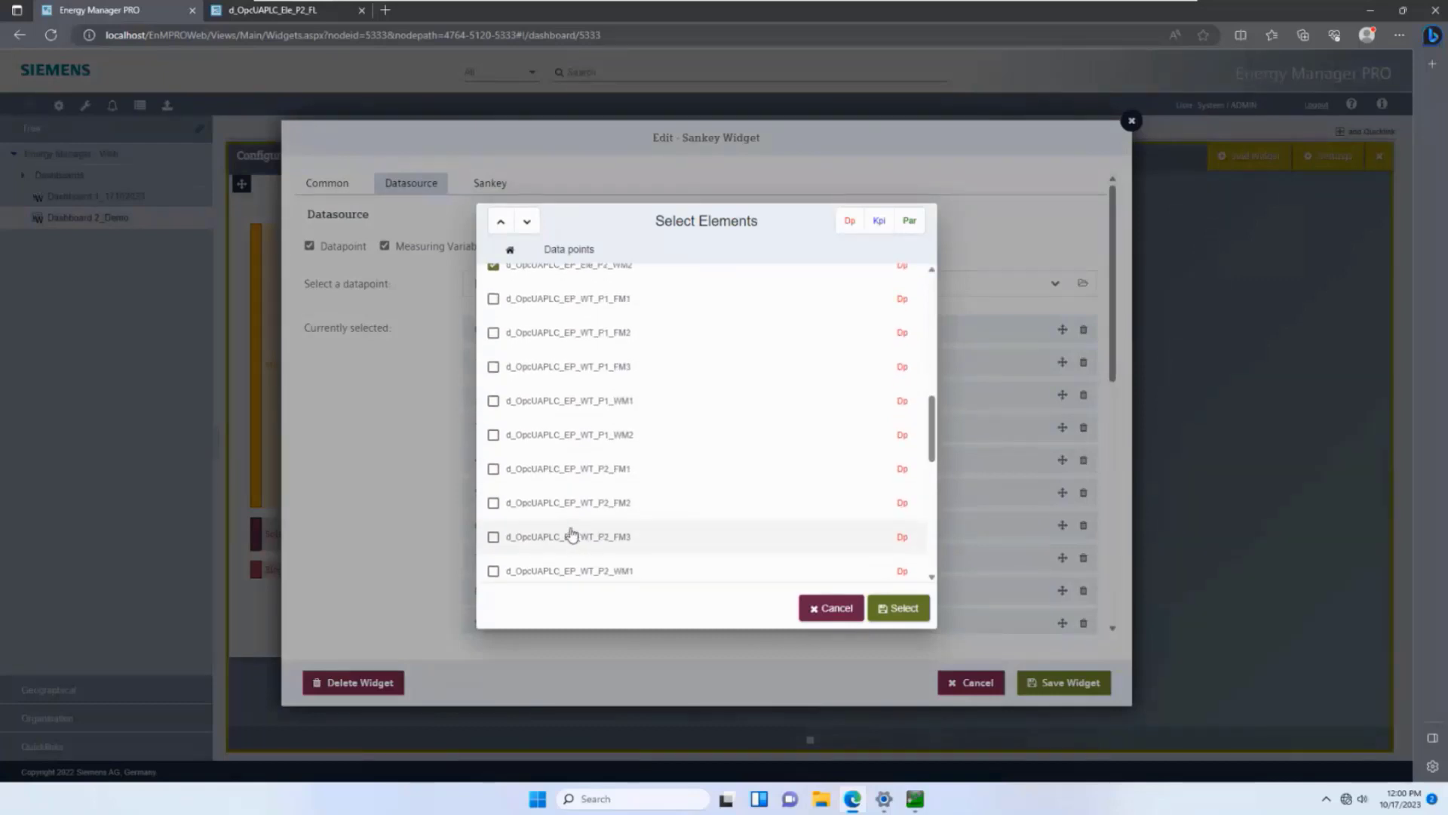
pyautogui.scroll(-4, 573, 537)
pyautogui.scroll(-1, 527, 518)
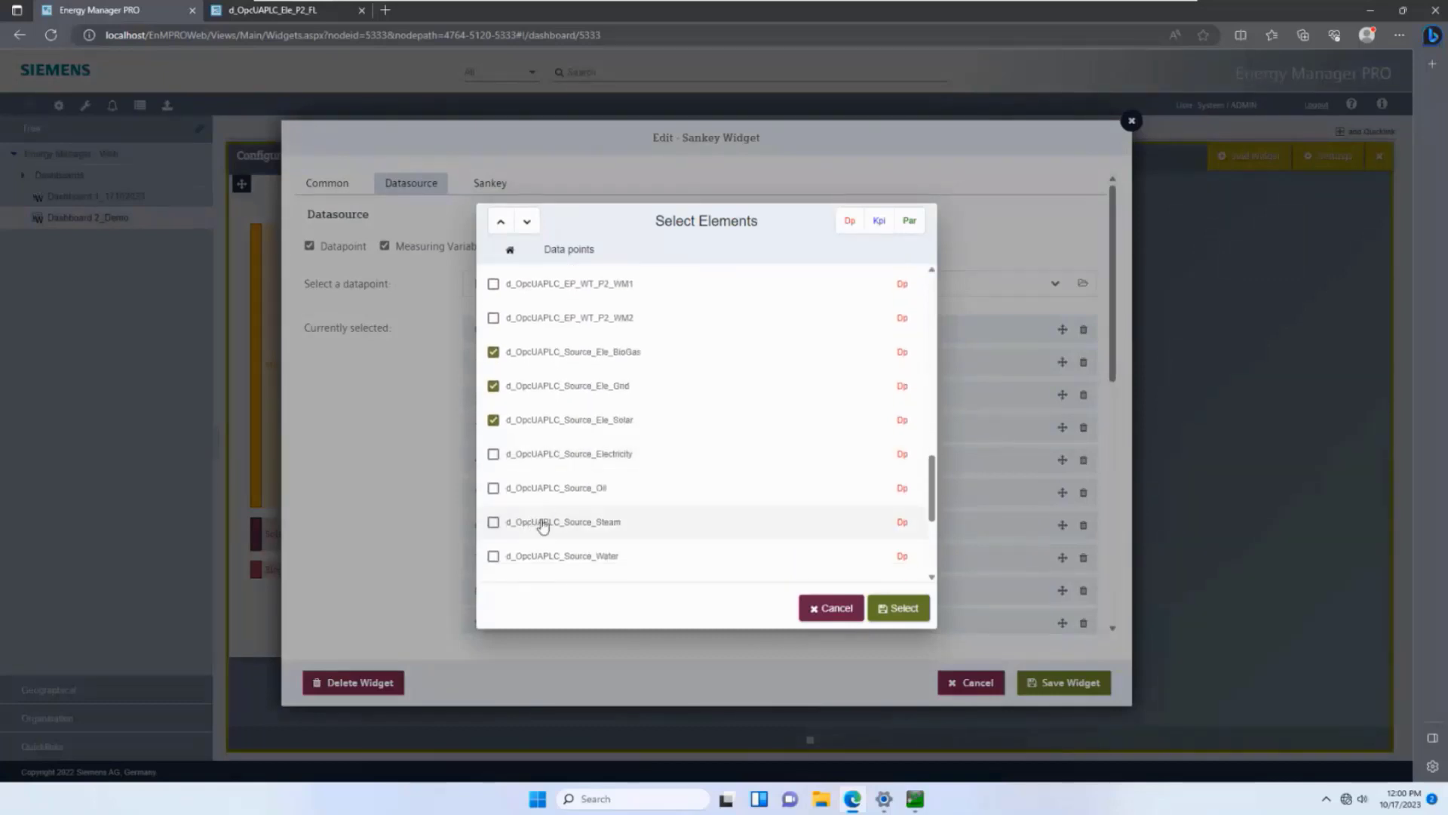
pyautogui.moveTo(933, 477); pyautogui.dragTo(924, 533)
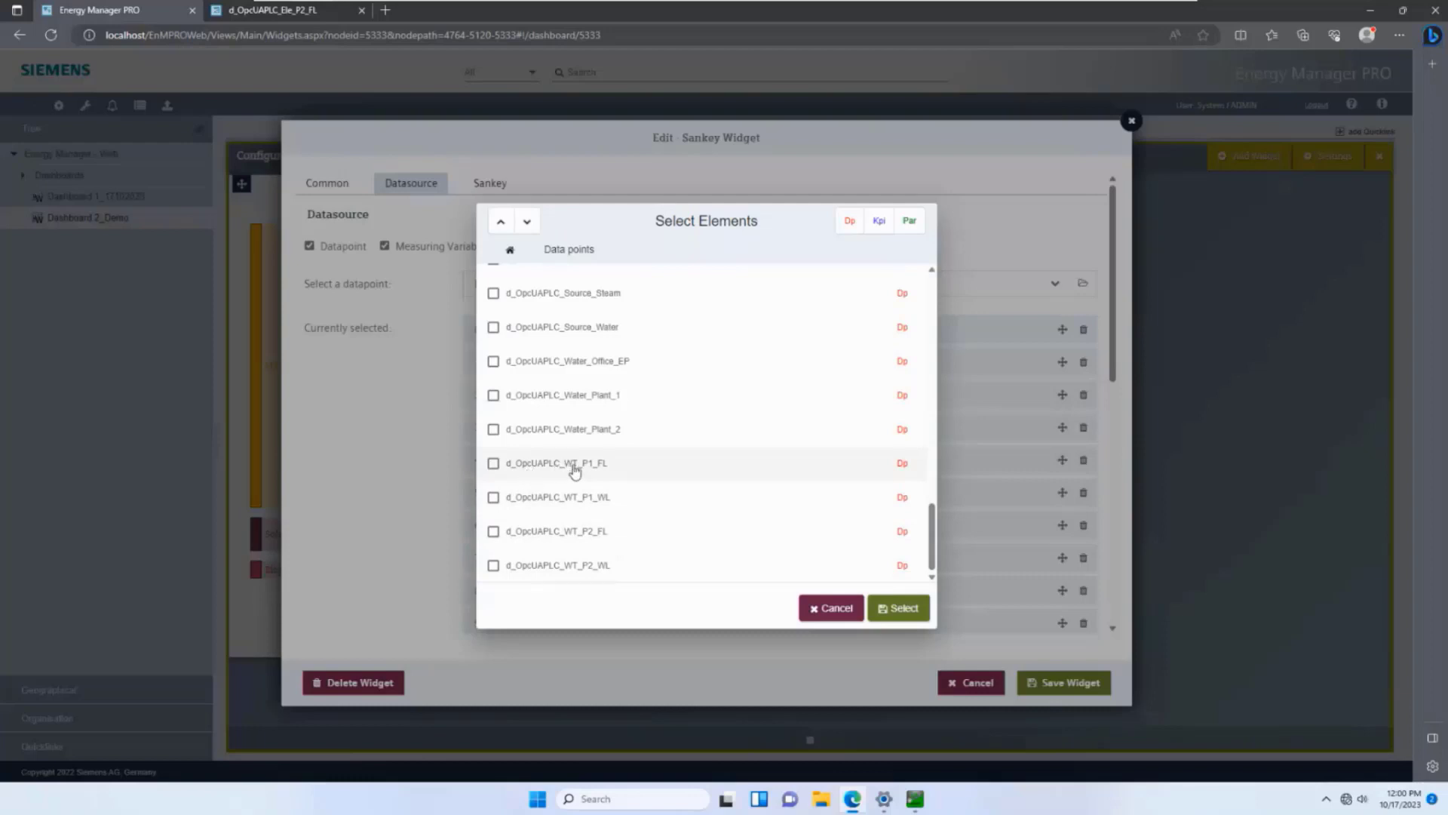
pyautogui.click(492, 465)
pyautogui.scroll(2, 590, 483)
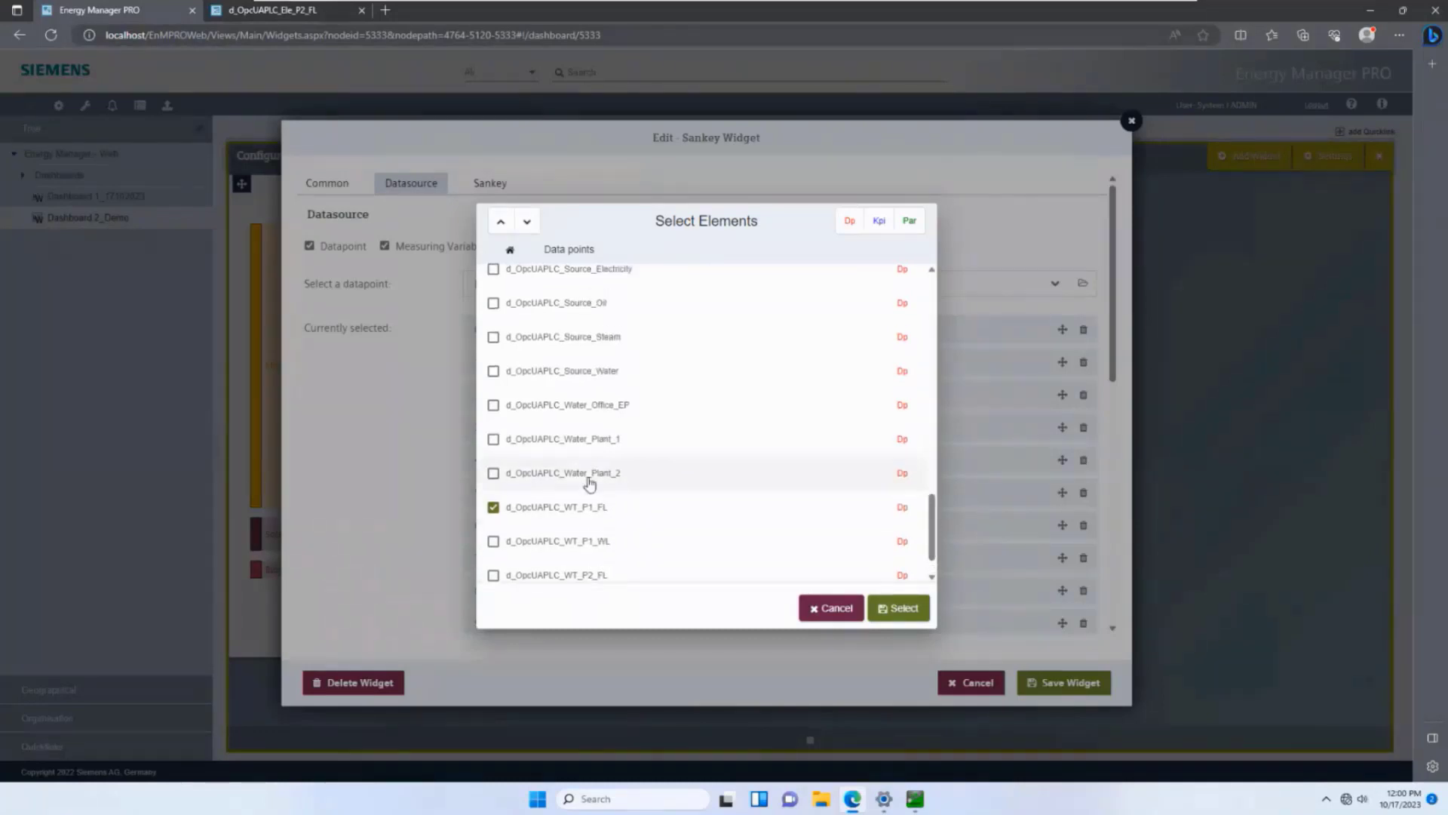
pyautogui.click(494, 438)
pyautogui.scroll(-1, 510, 540)
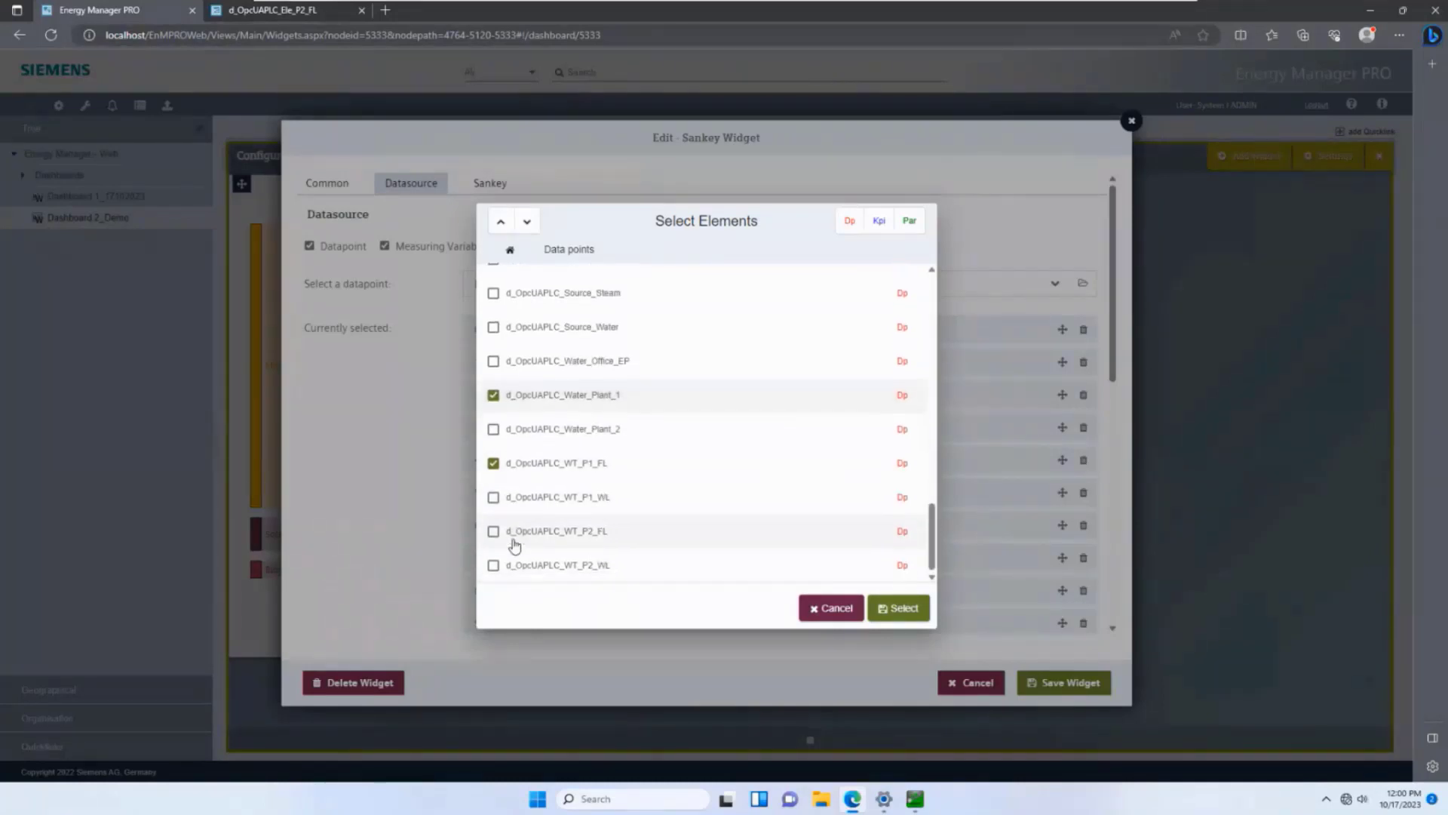
pyautogui.click(494, 498)
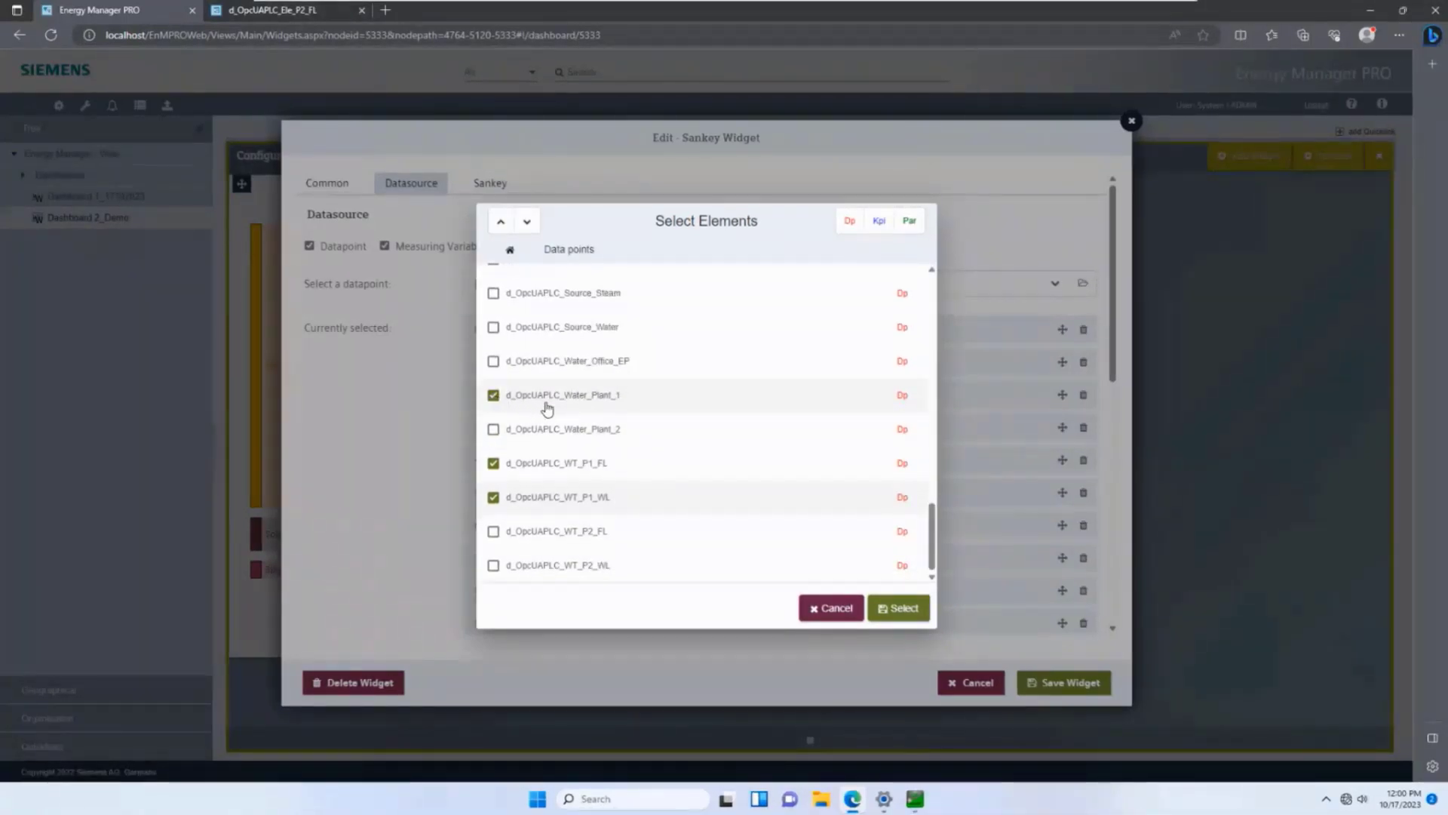
# Deselect d_OpcUAPLC_Water_Plant_1, select d_OpcUAPLC_Source_Water instead, and apply the datapoint selection
pyautogui.click(494, 400)
pyautogui.scroll(1, 543, 422)
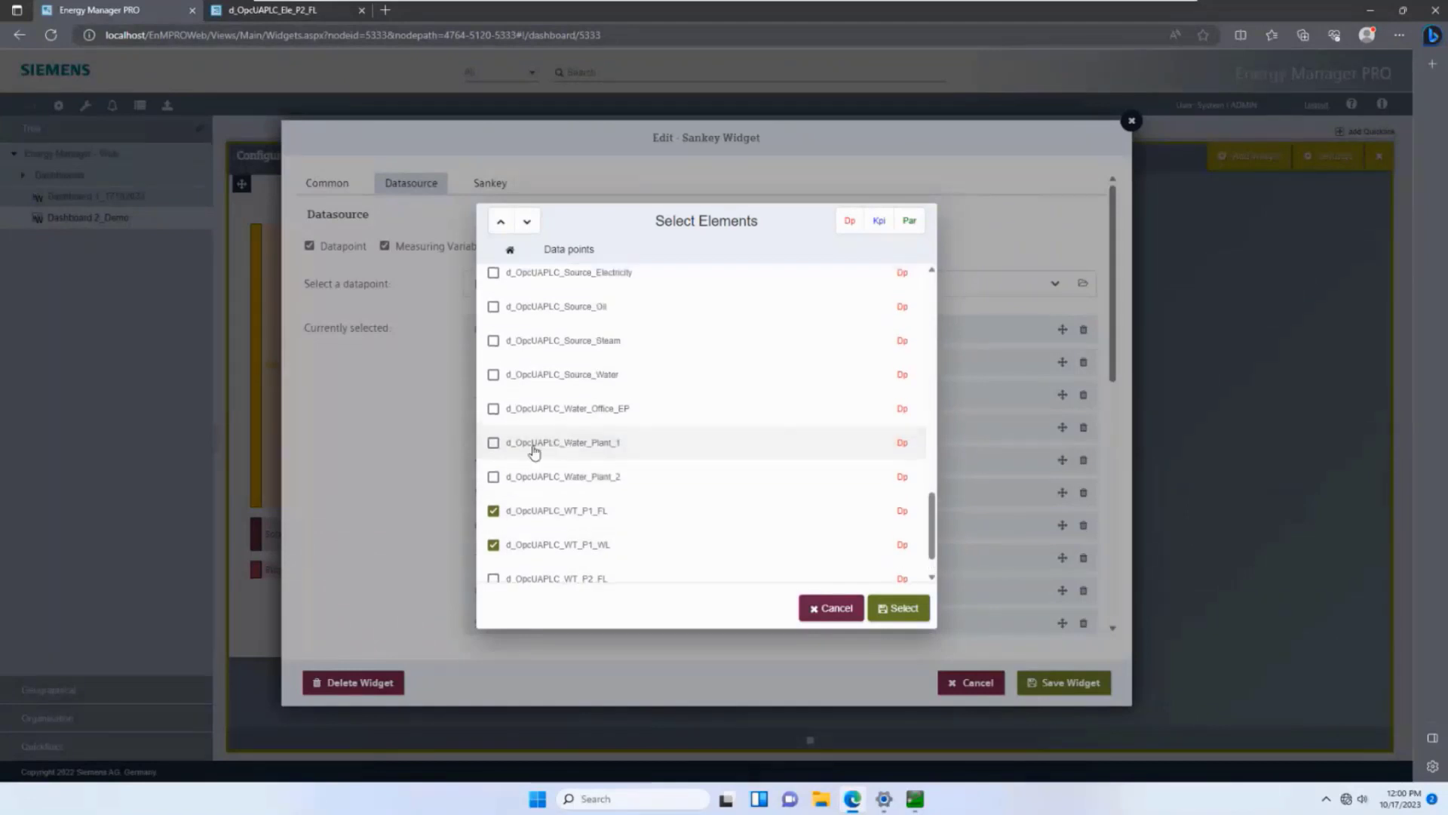
pyautogui.click(530, 377)
pyautogui.click(901, 608)
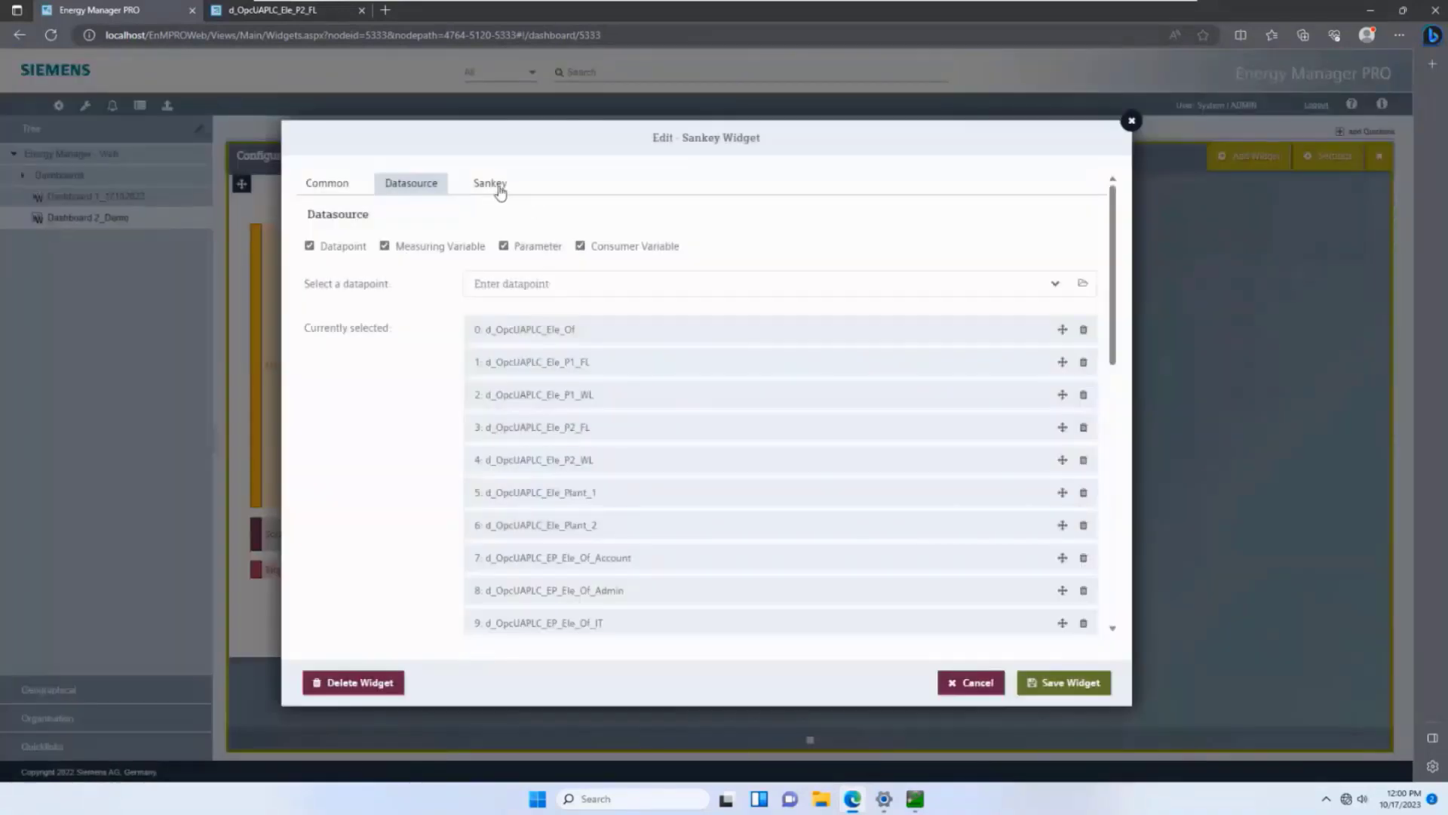
# Add a node named Water_Source in the widget's Sankey settings
pyautogui.click(496, 189)
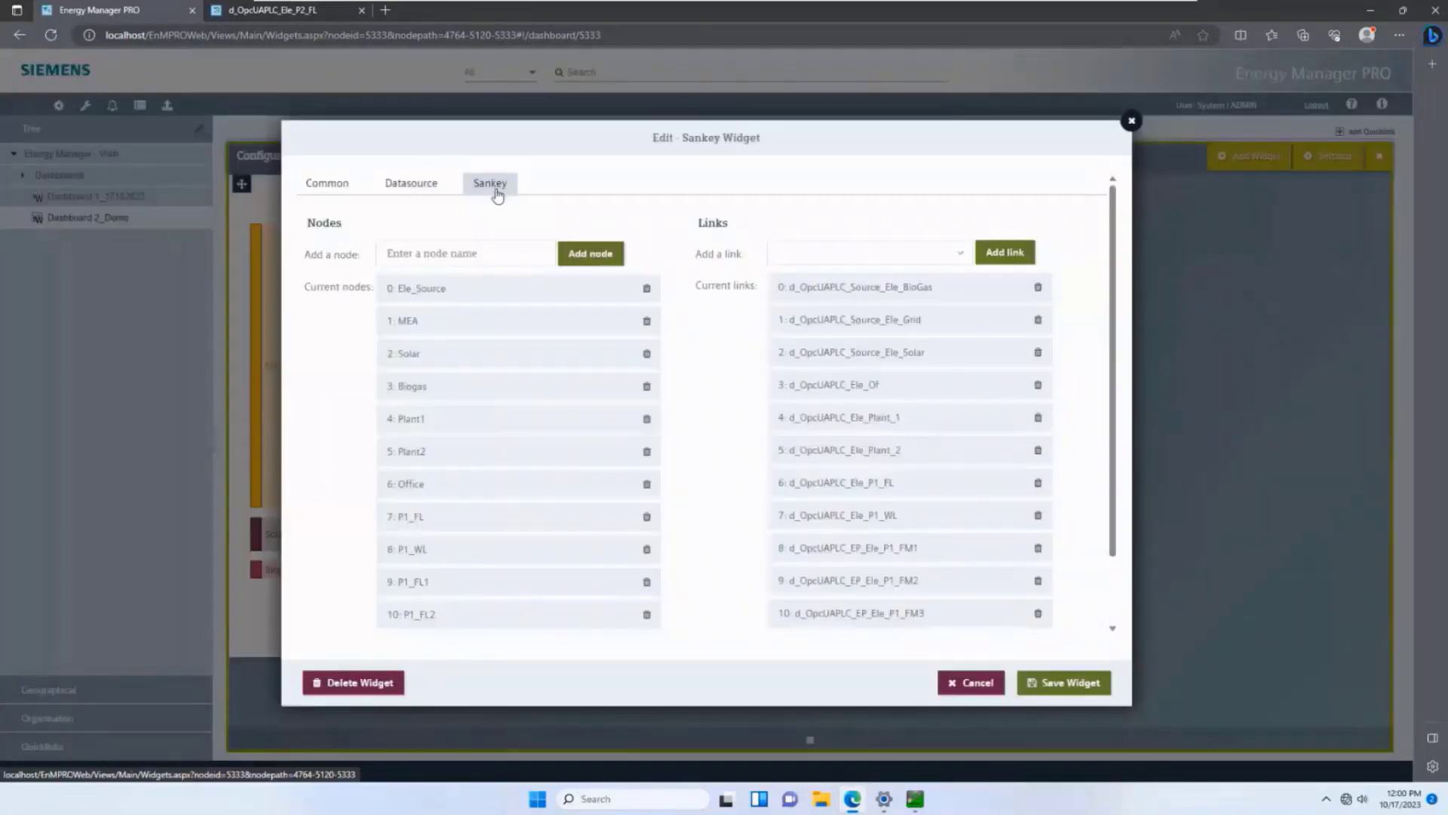
pyautogui.click(494, 253)
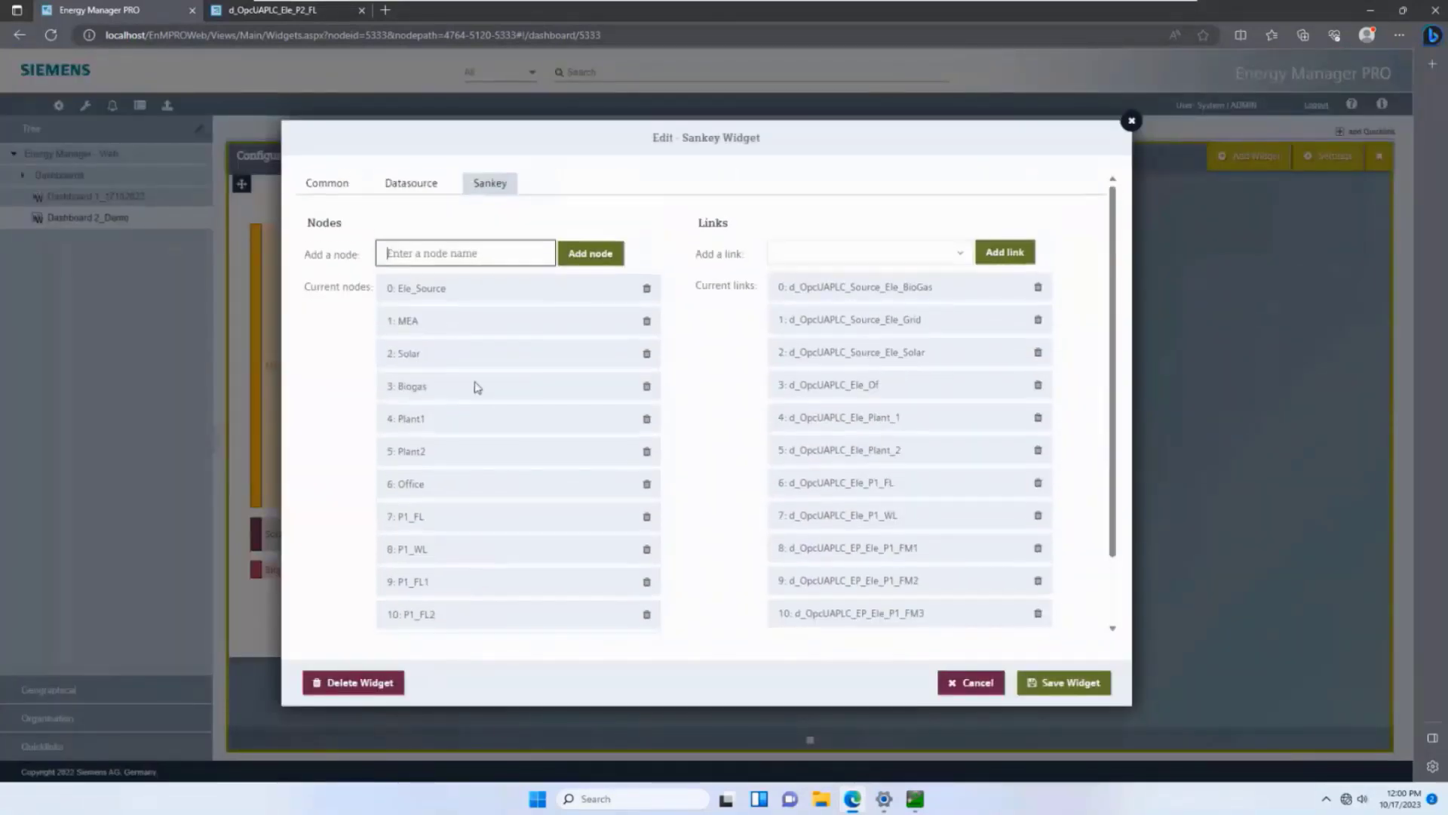
pyautogui.write('Source')
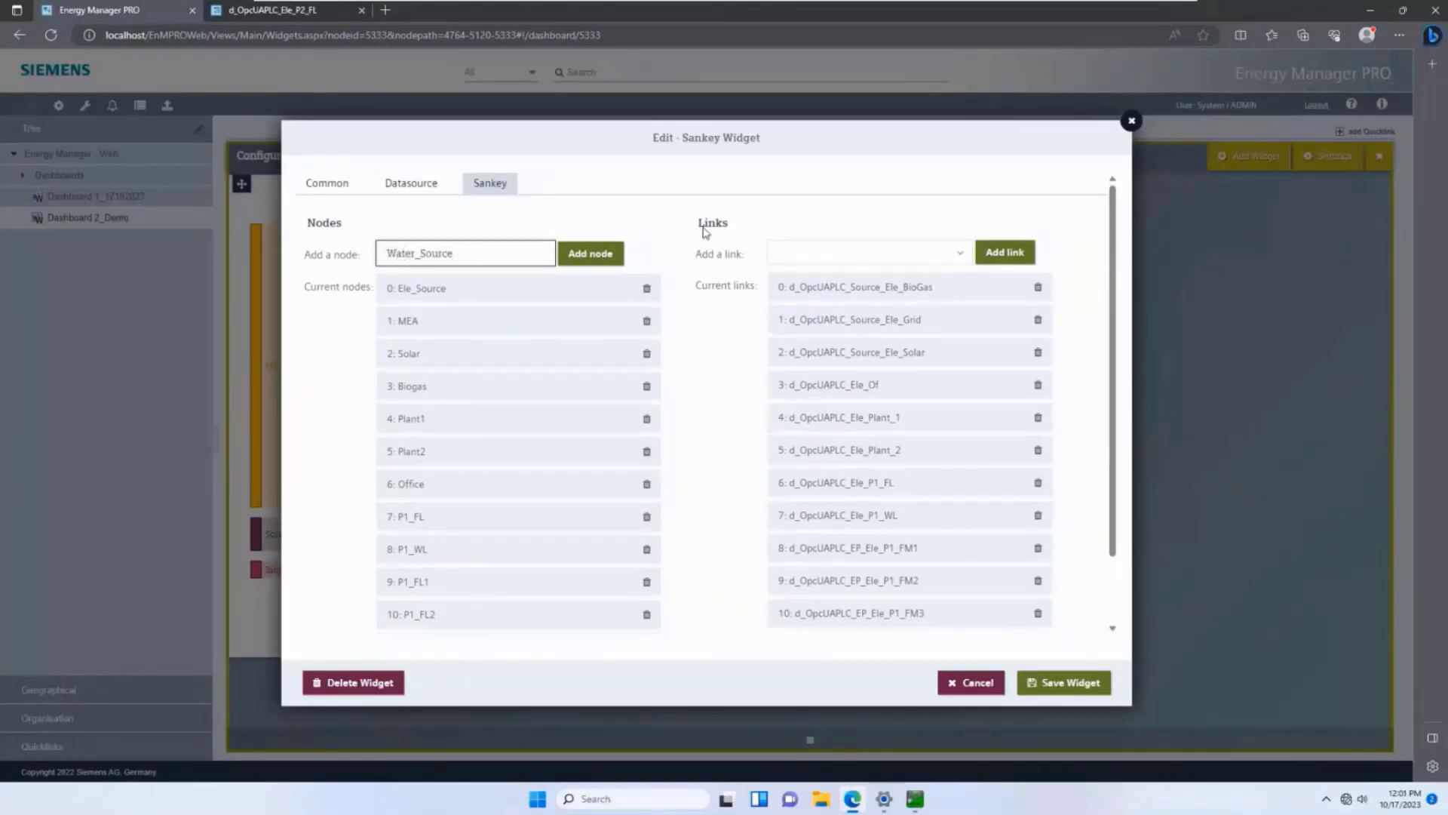
# Add two more nodes named WT_FL and WT_WL to the Sankey widget
pyautogui.hotkey('ctrl', 'a')
pyautogui.press('BackSpace')
pyautogui.write('WT')
pyautogui.click(591, 254)
pyautogui.click(526, 251)
pyautogui.write('W')
pyautogui.click(607, 264)
pyautogui.scroll(-3, 485, 595)
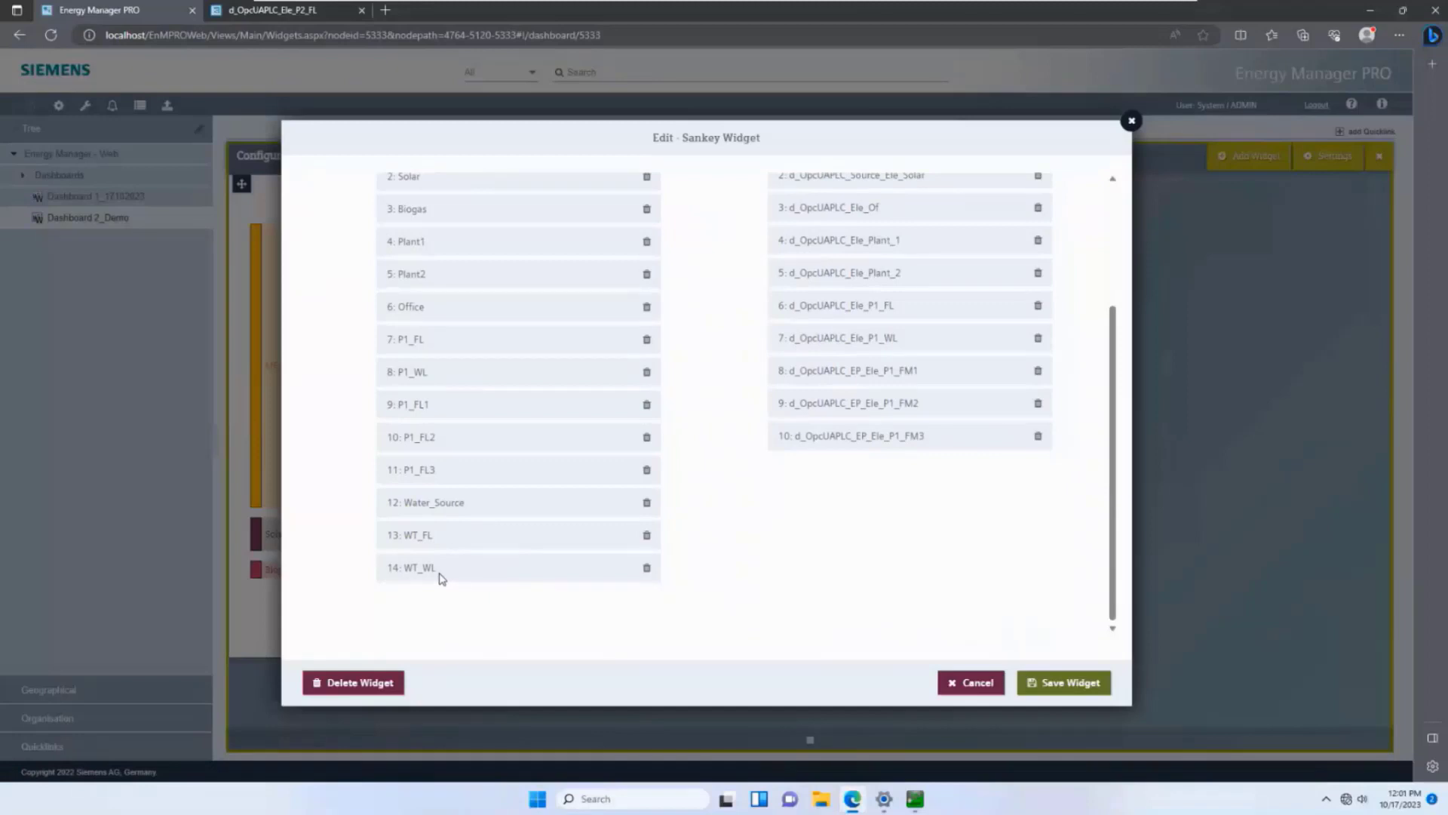
# Try adding a link for d_OpcUAPLC_Source_Water and remove that link again
pyautogui.scroll(2, 935, 557)
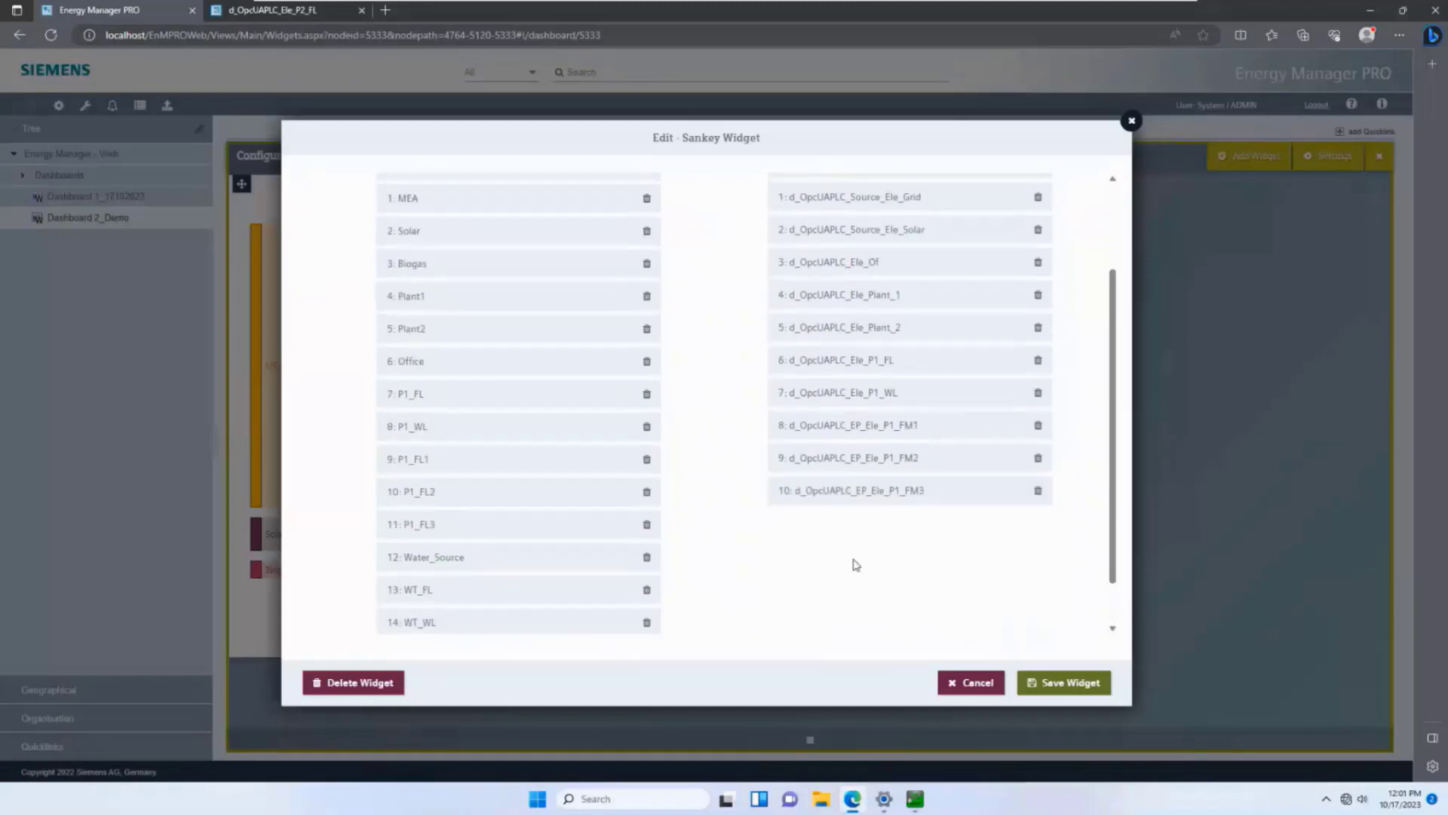
pyautogui.scroll(2, 885, 537)
pyautogui.click(960, 253)
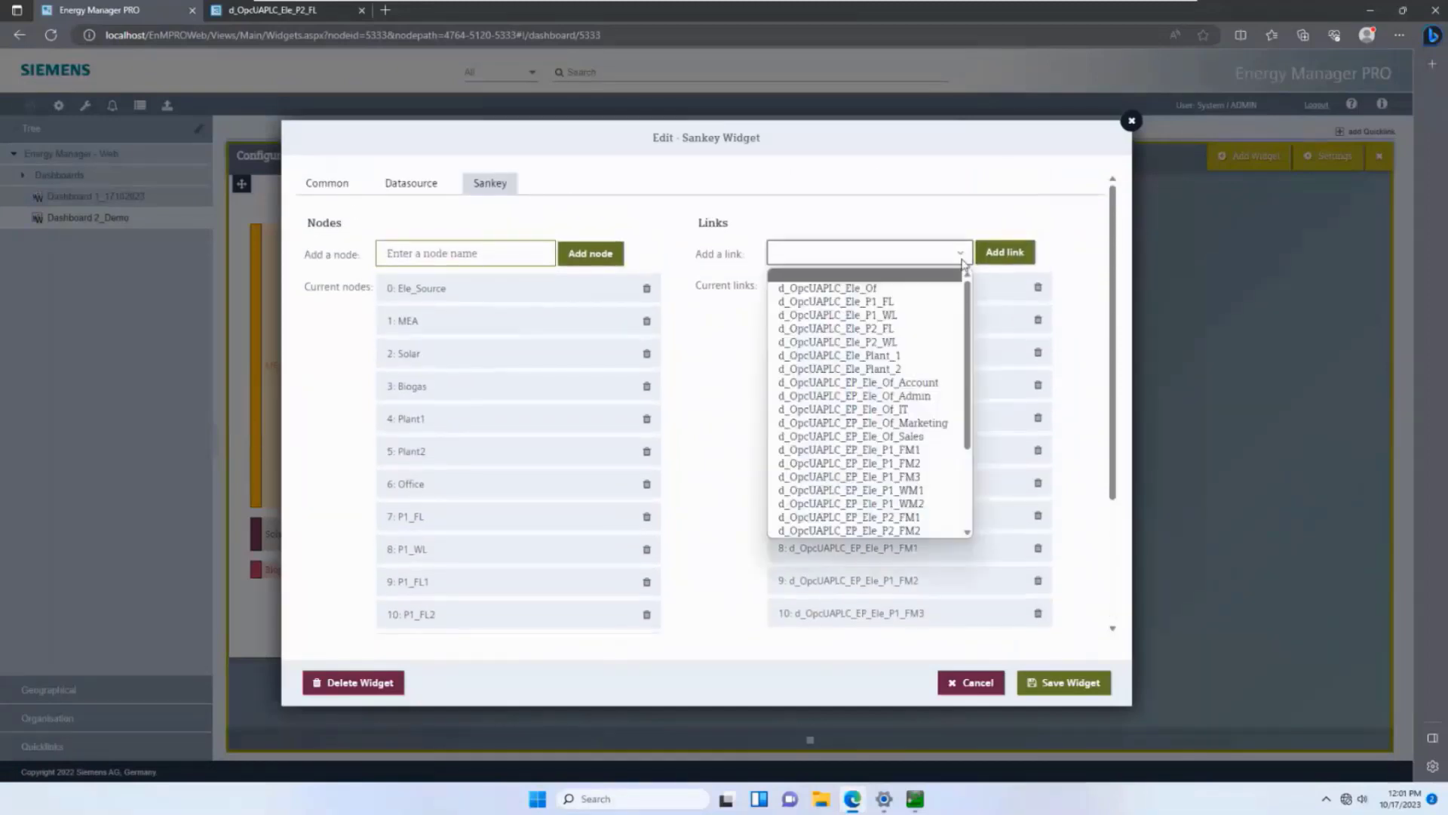
pyautogui.scroll(-3, 972, 332)
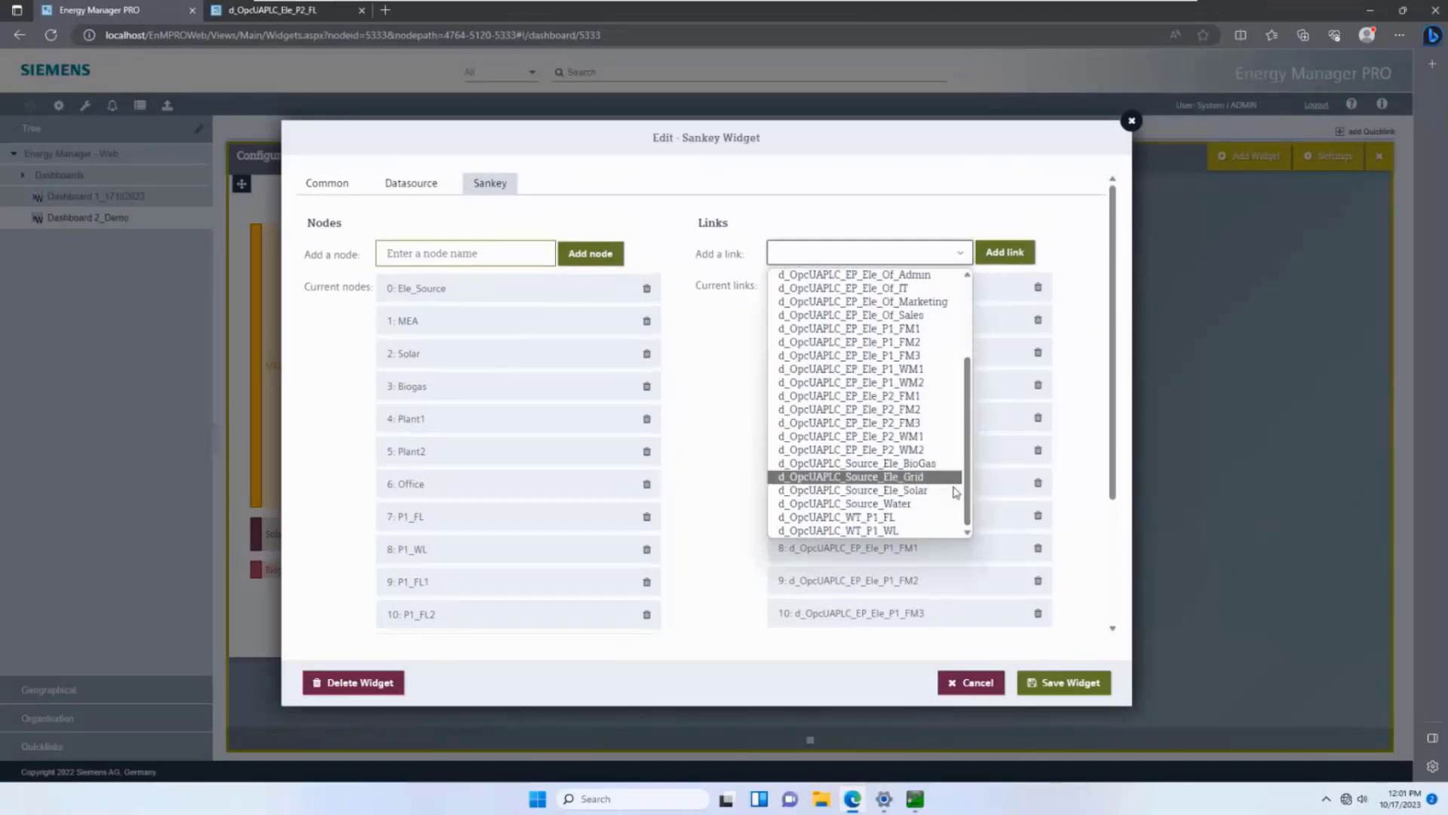
pyautogui.click(918, 513)
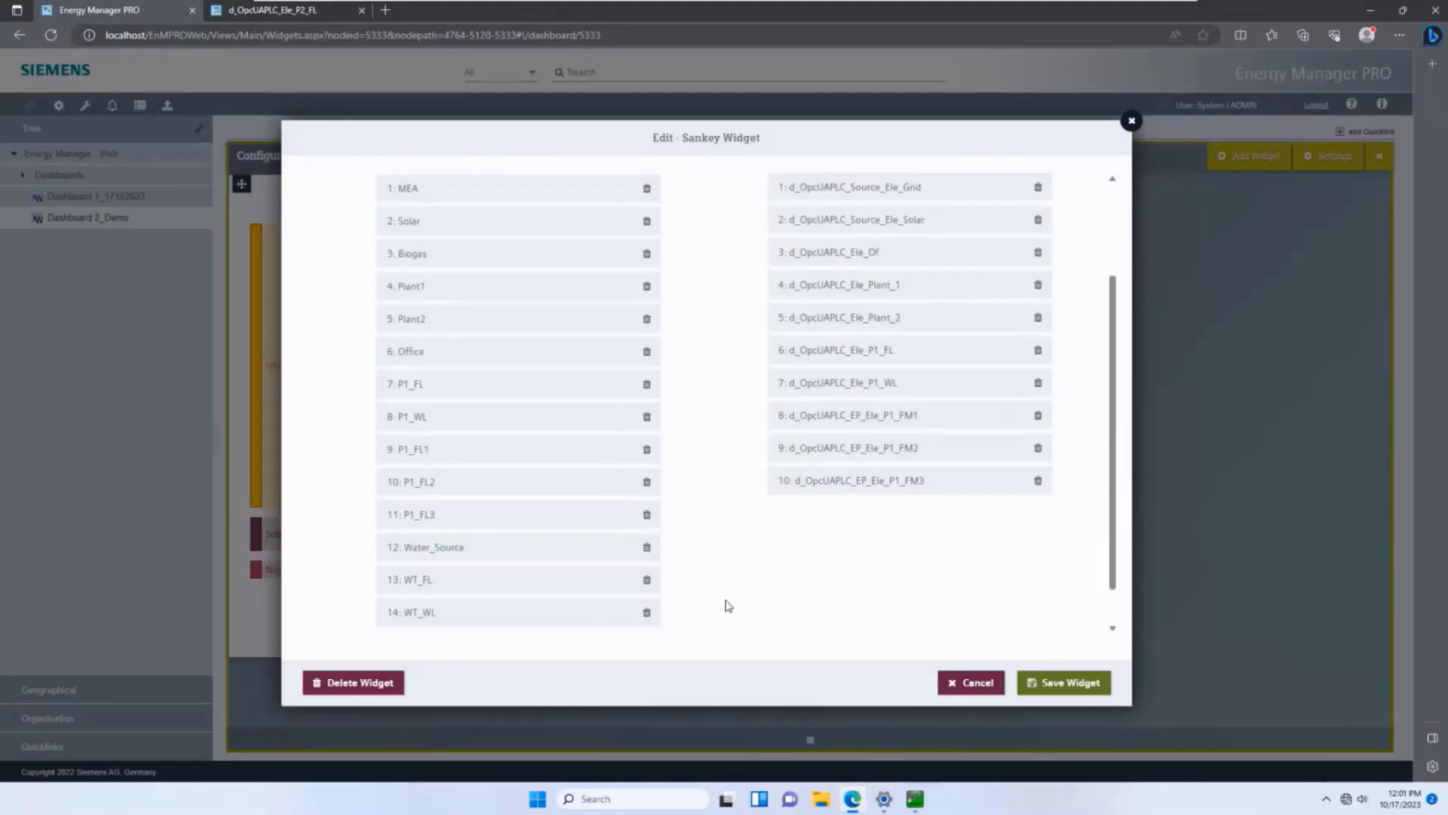
pyautogui.scroll(-2, 724, 608)
pyautogui.scroll(1, 826, 525)
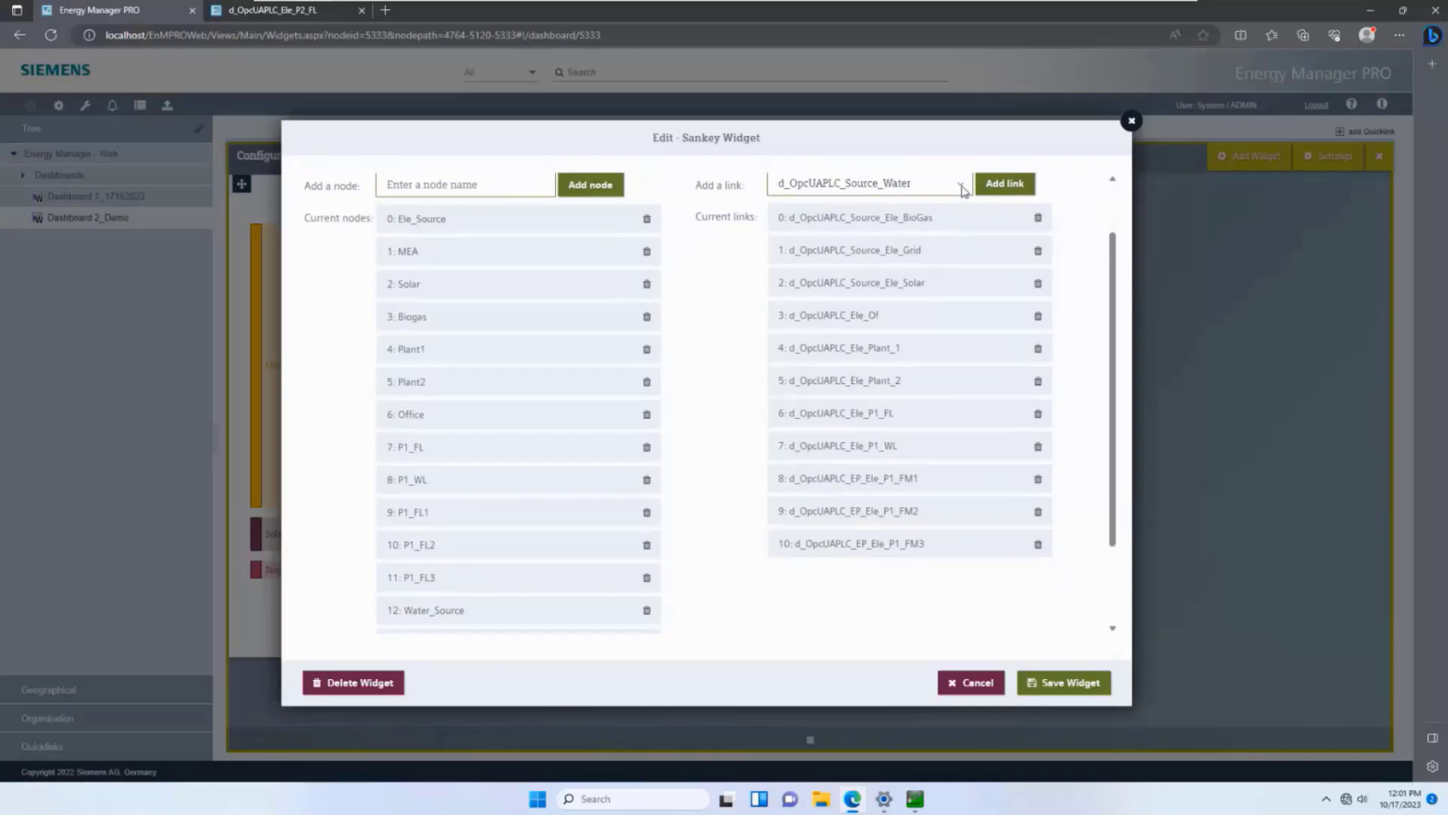
pyautogui.click(1011, 193)
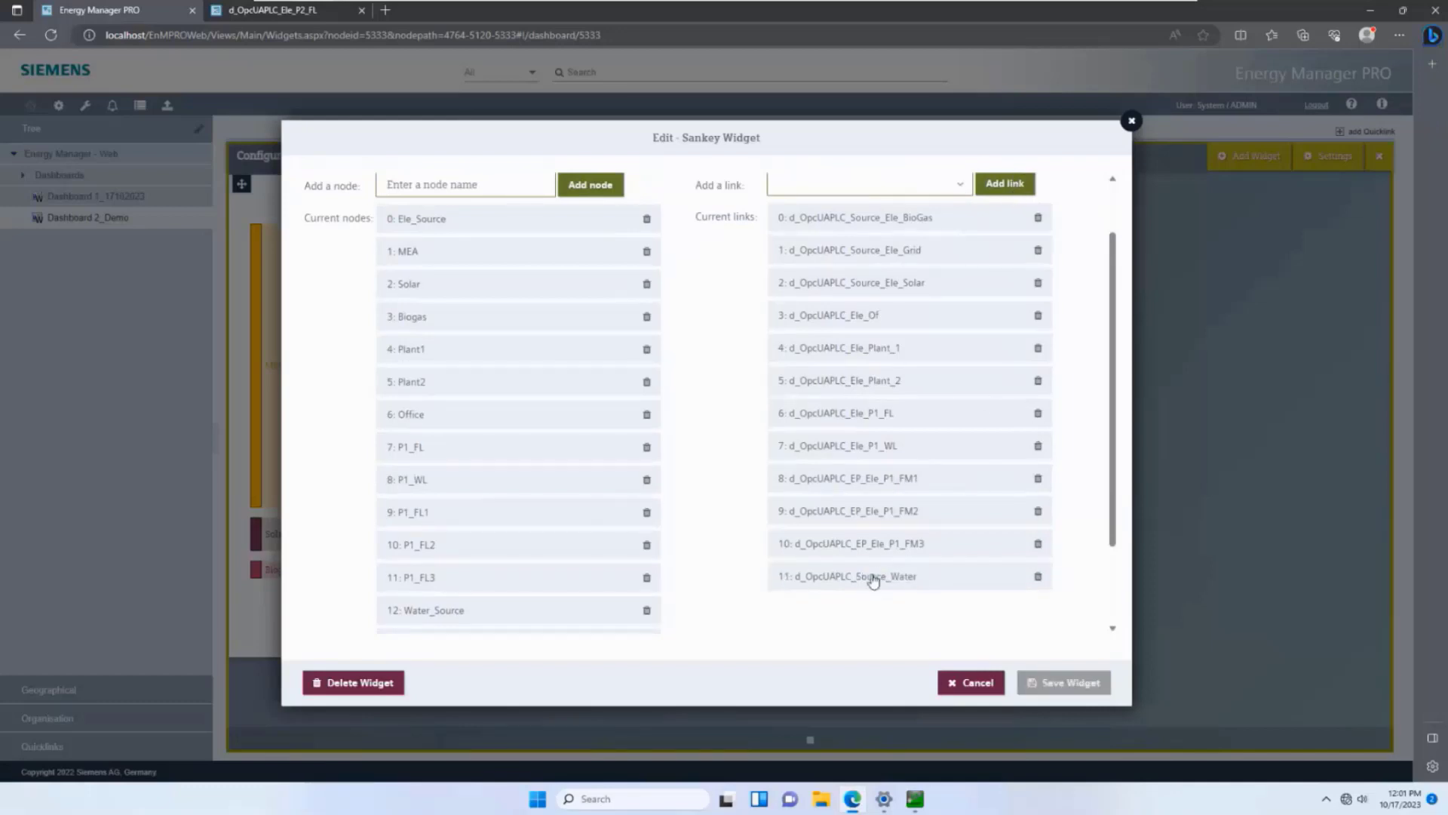
pyautogui.scroll(-1, 835, 566)
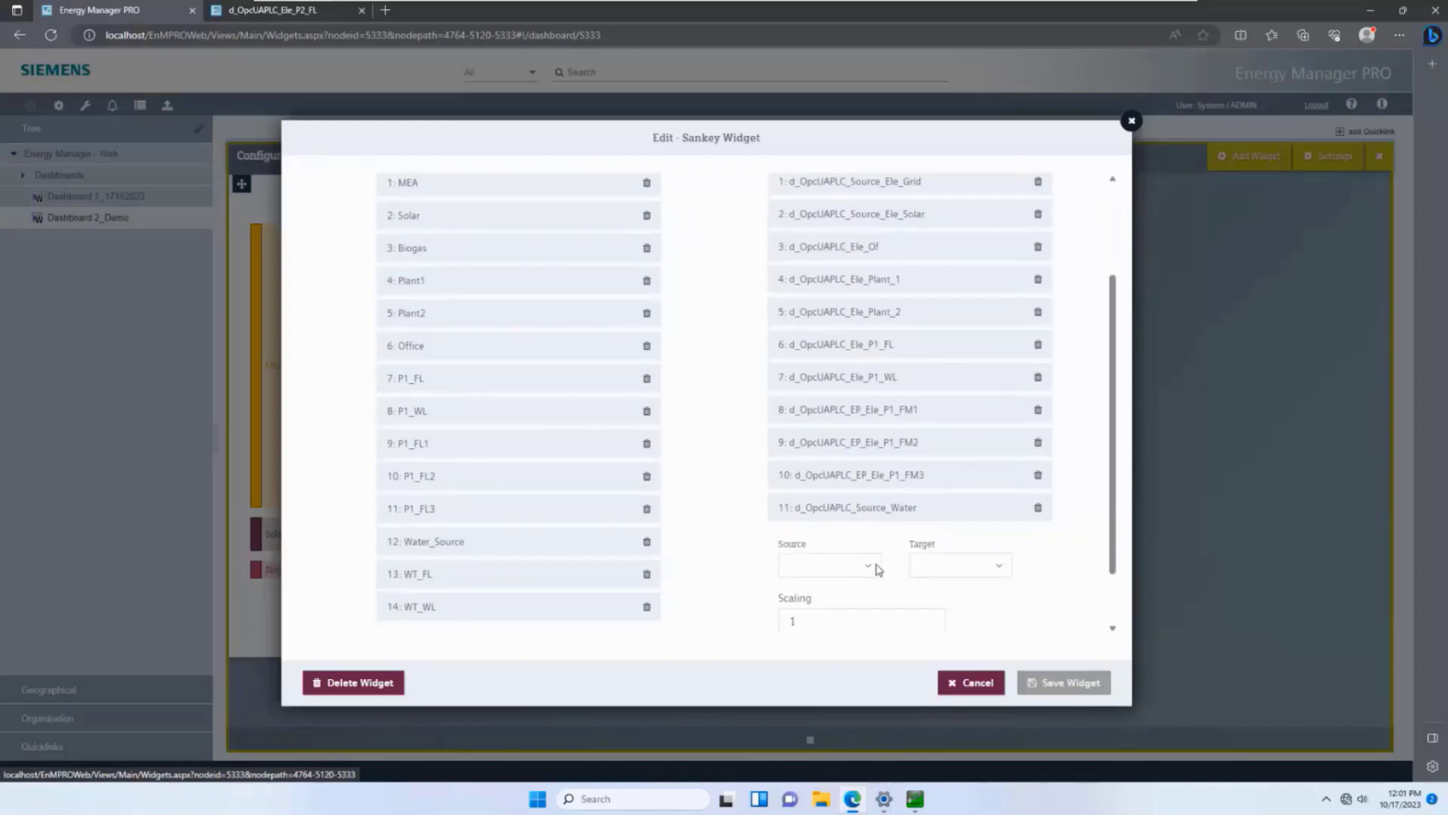
pyautogui.scroll(1, 631, 484)
pyautogui.scroll(-1, 614, 478)
pyautogui.click(871, 571)
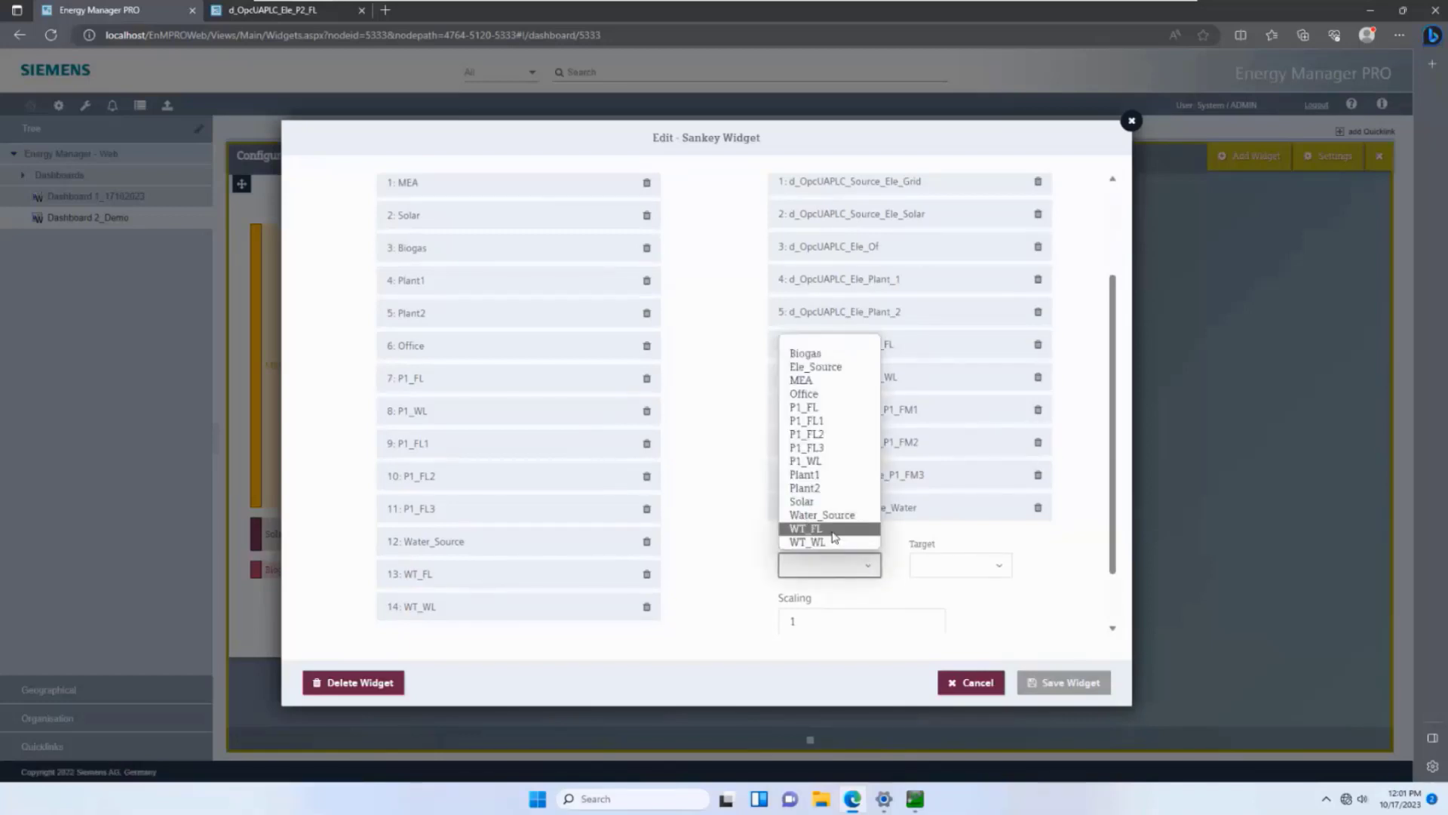
pyautogui.click(735, 564)
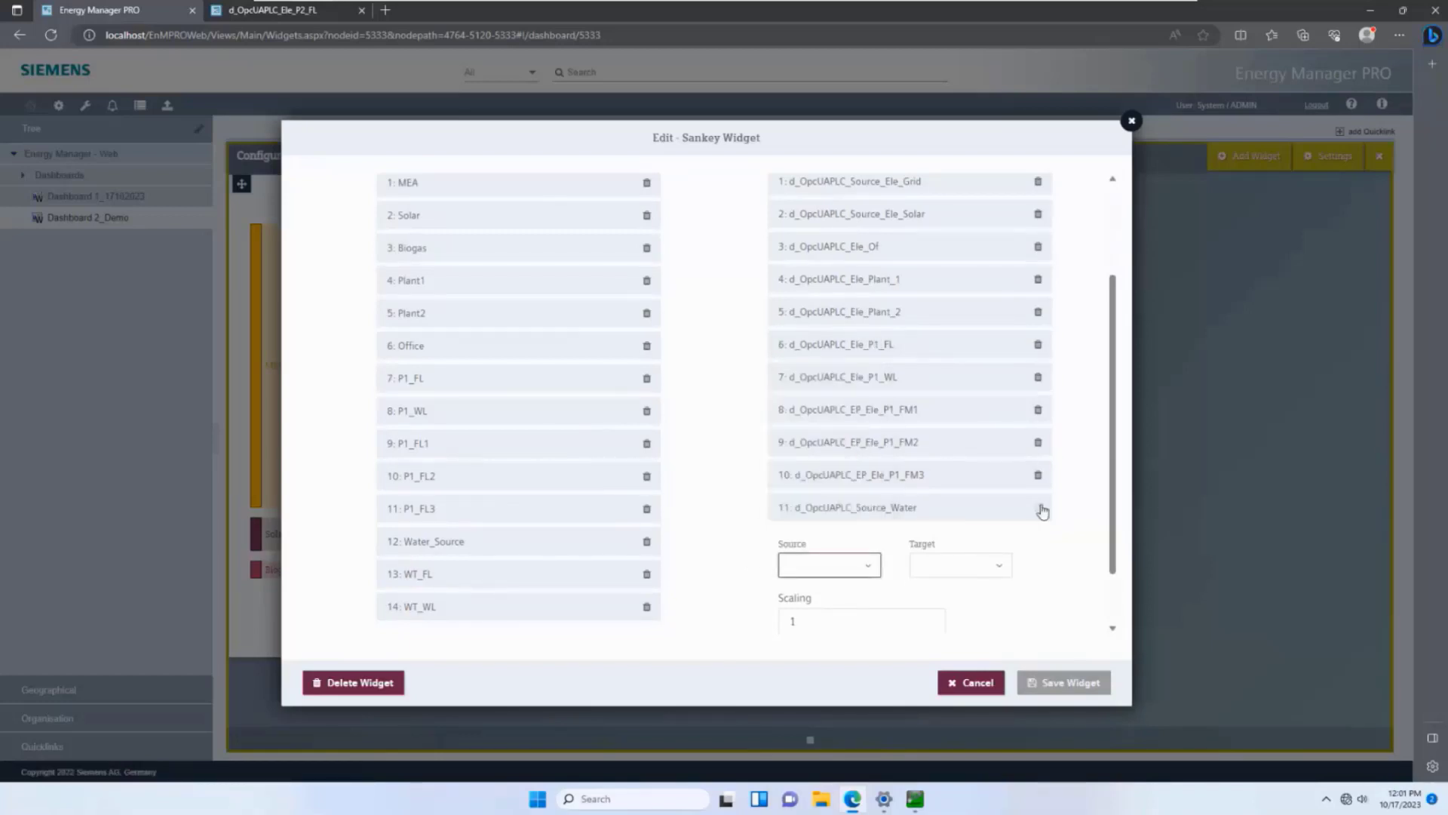
pyautogui.click(1041, 508)
# Add a link for the datapoint d_OpcUAPLC_WT_P1_FL to the Sankey widget
pyautogui.scroll(2, 784, 467)
pyautogui.click(956, 254)
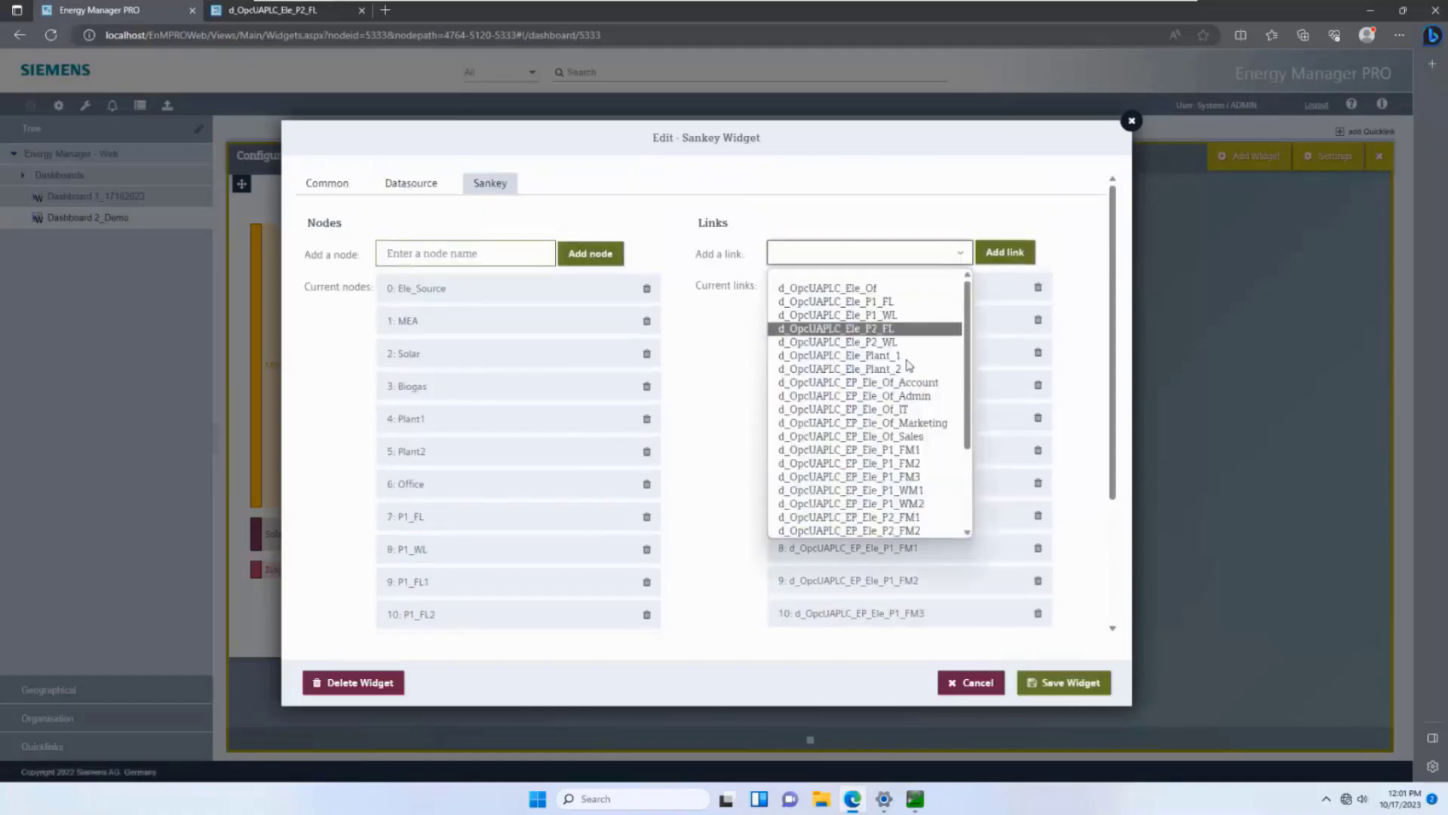
pyautogui.scroll(-3, 867, 407)
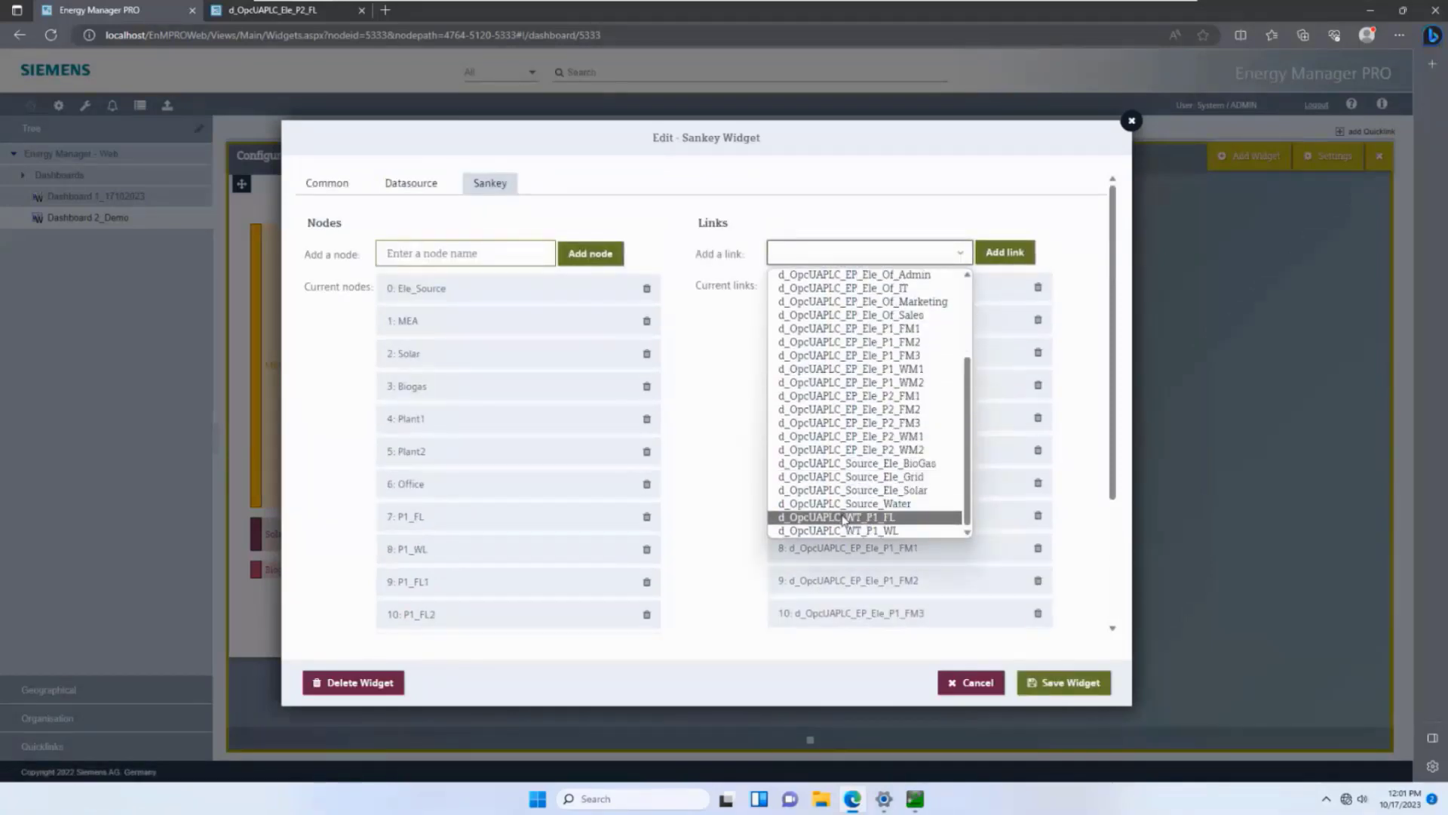
pyautogui.click(843, 519)
pyautogui.scroll(-3, 966, 281)
pyautogui.scroll(3, 995, 193)
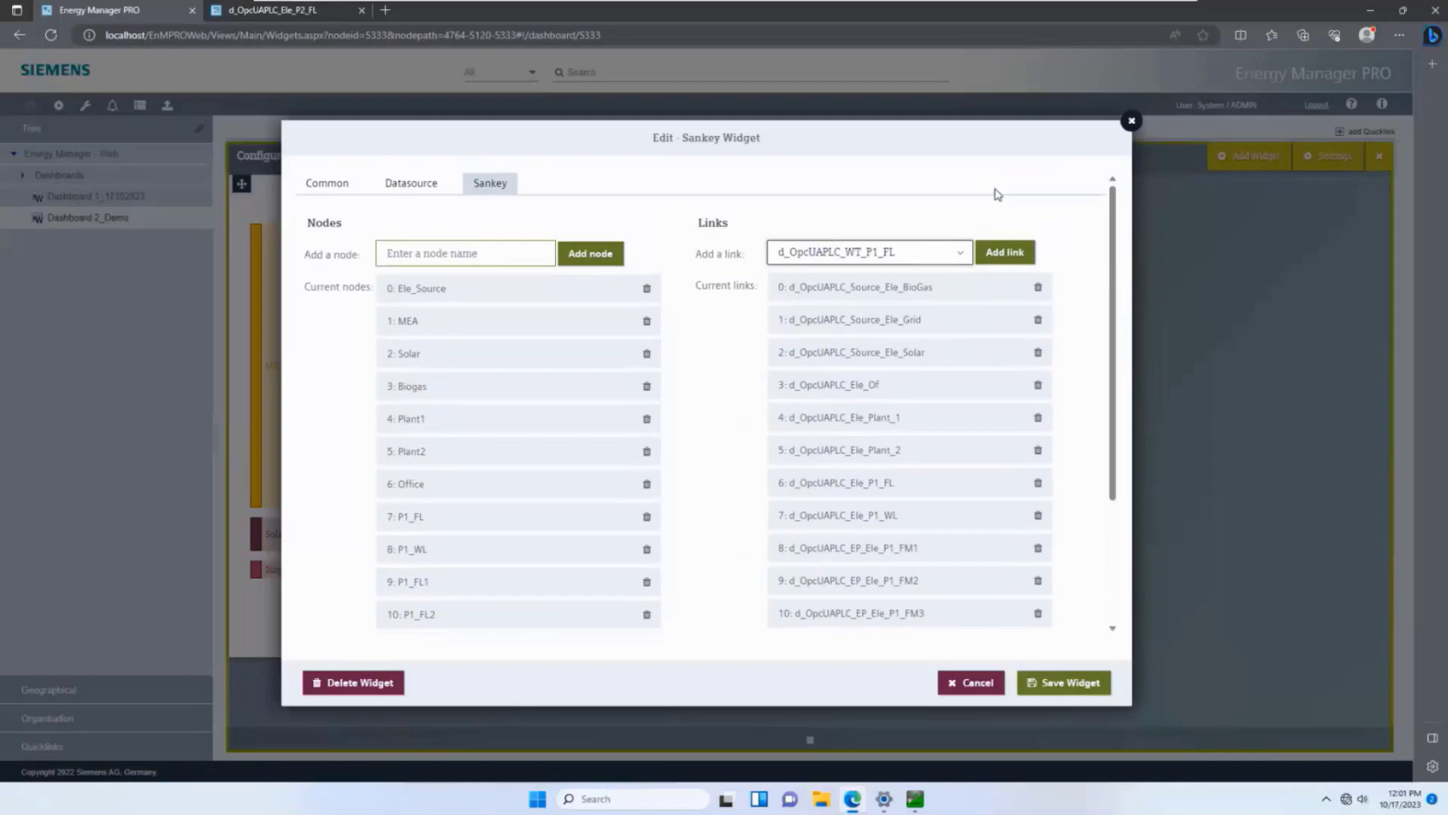
pyautogui.click(987, 254)
# Set the d_OpcUAPLC_WT_P1_FL link's source to Water_Source and its target to WT_FL
pyautogui.scroll(-3, 868, 453)
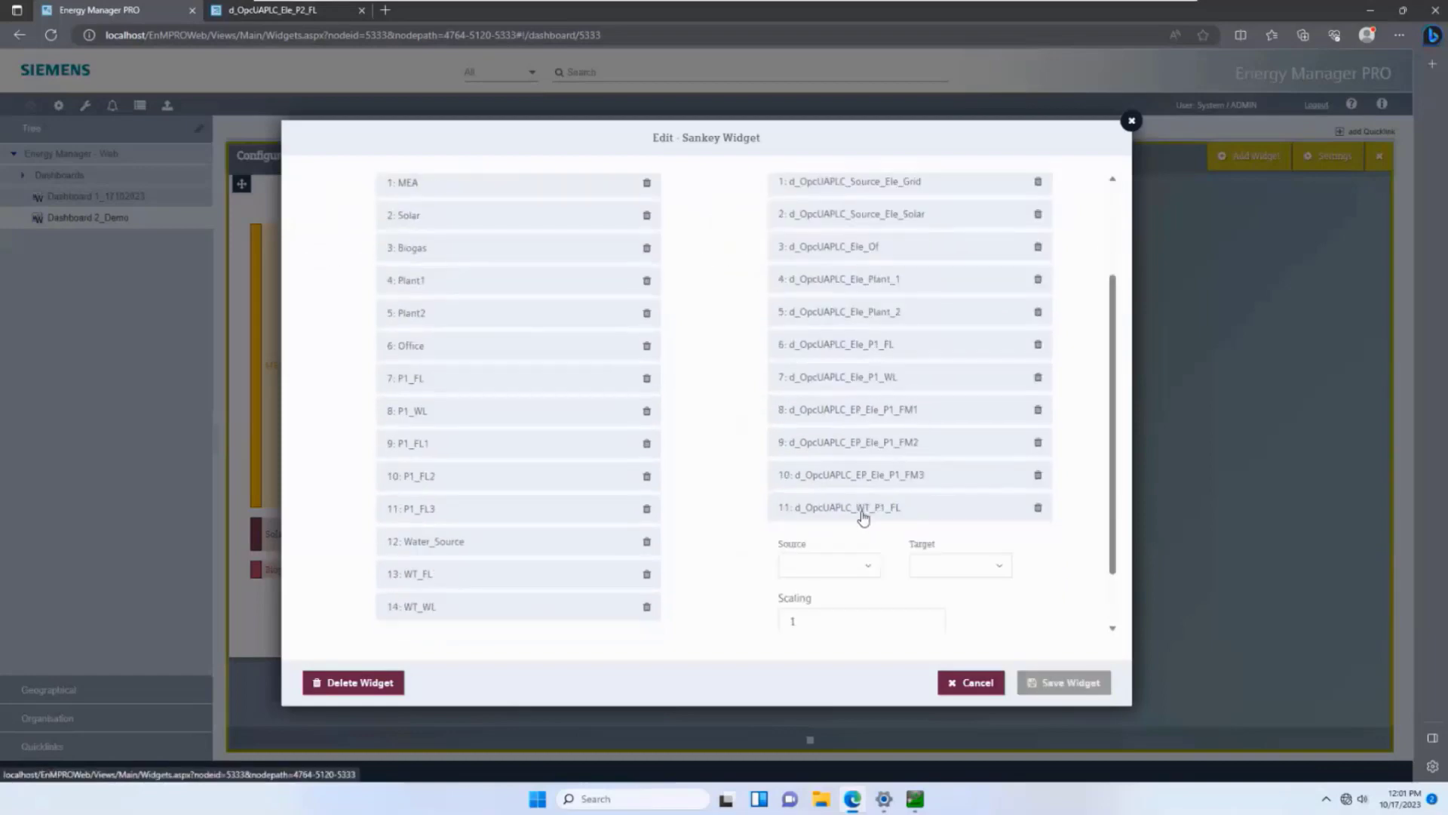
pyautogui.click(858, 567)
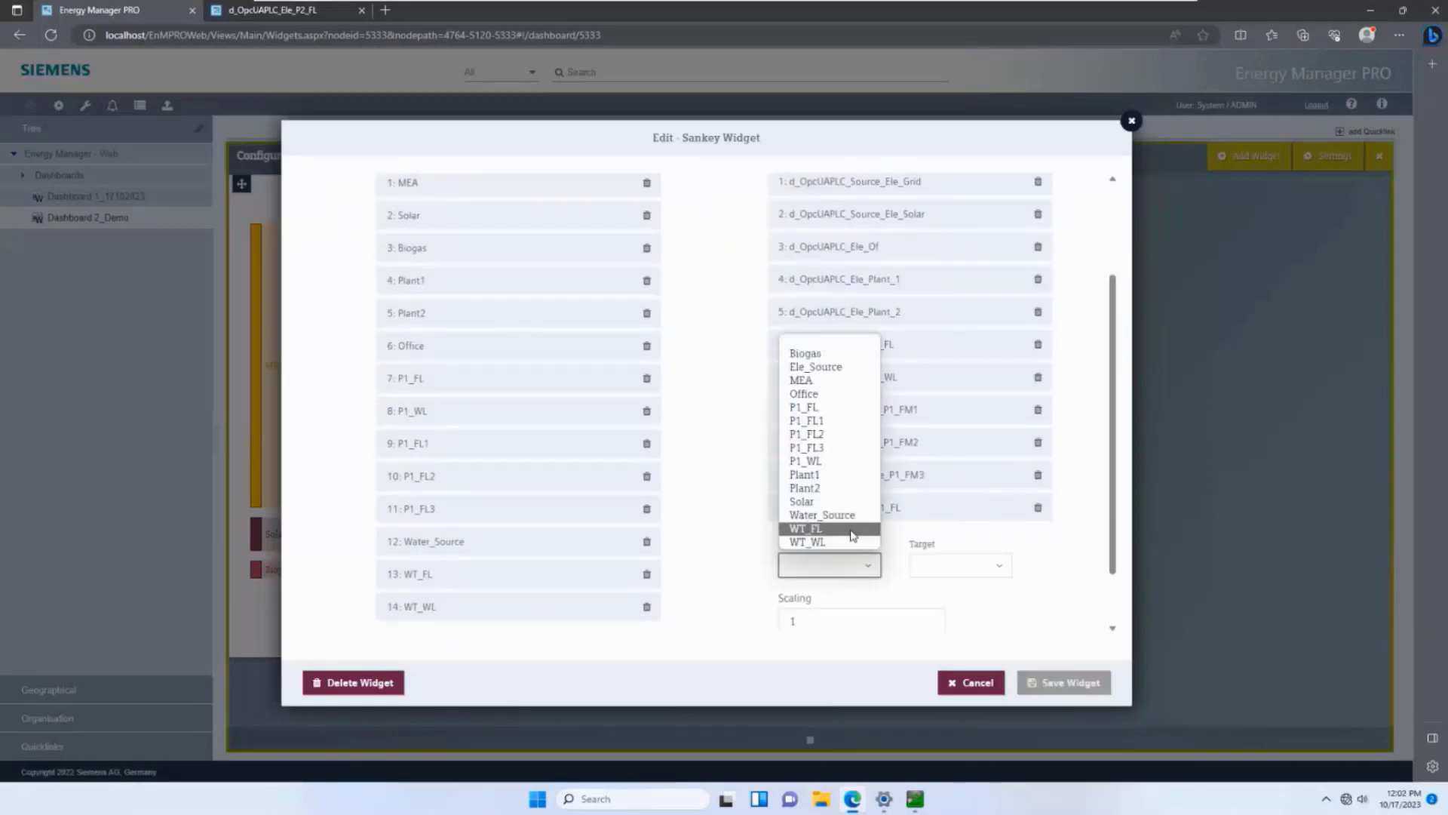
pyautogui.click(822, 514)
pyautogui.click(924, 565)
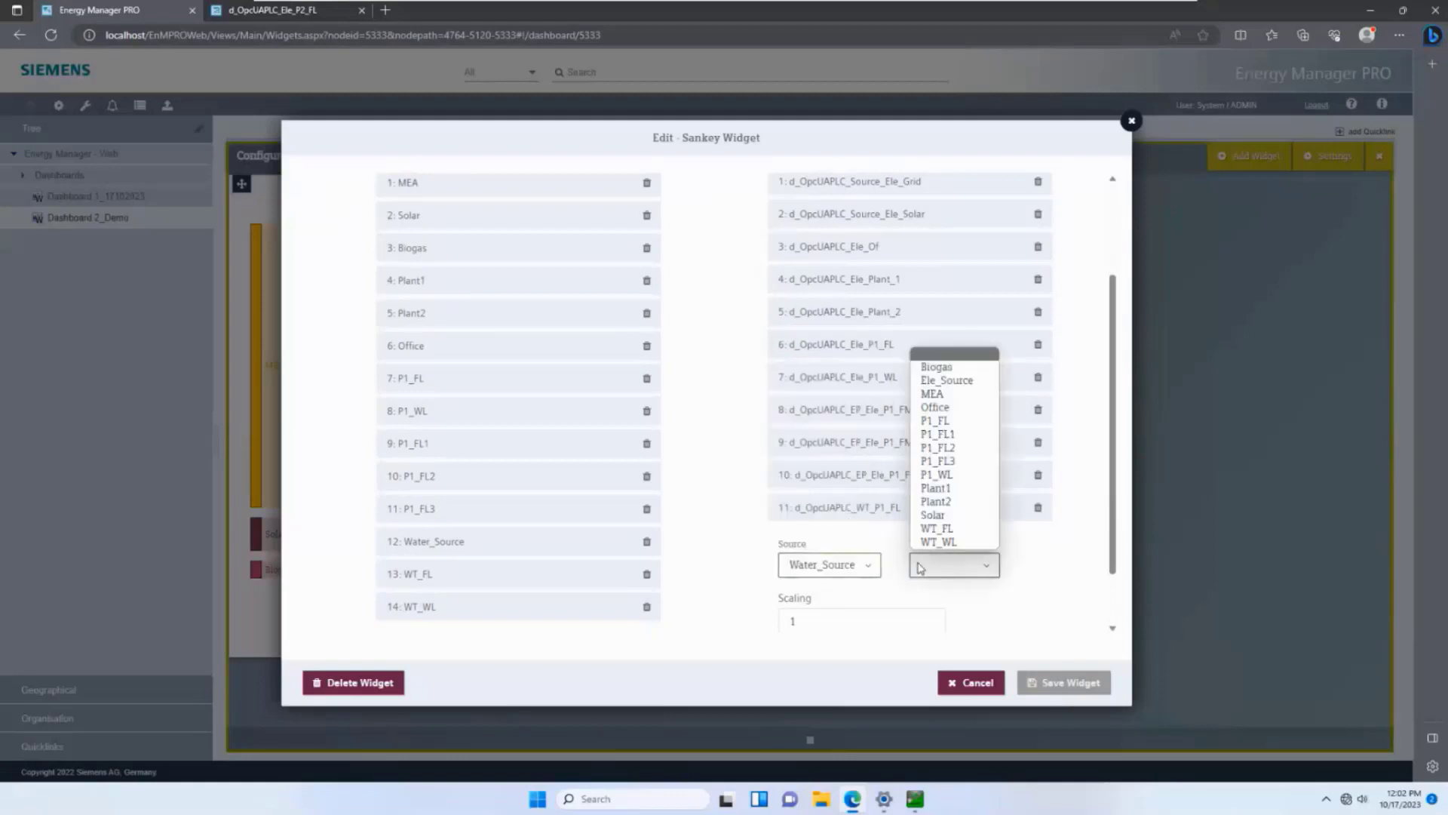
pyautogui.click(952, 541)
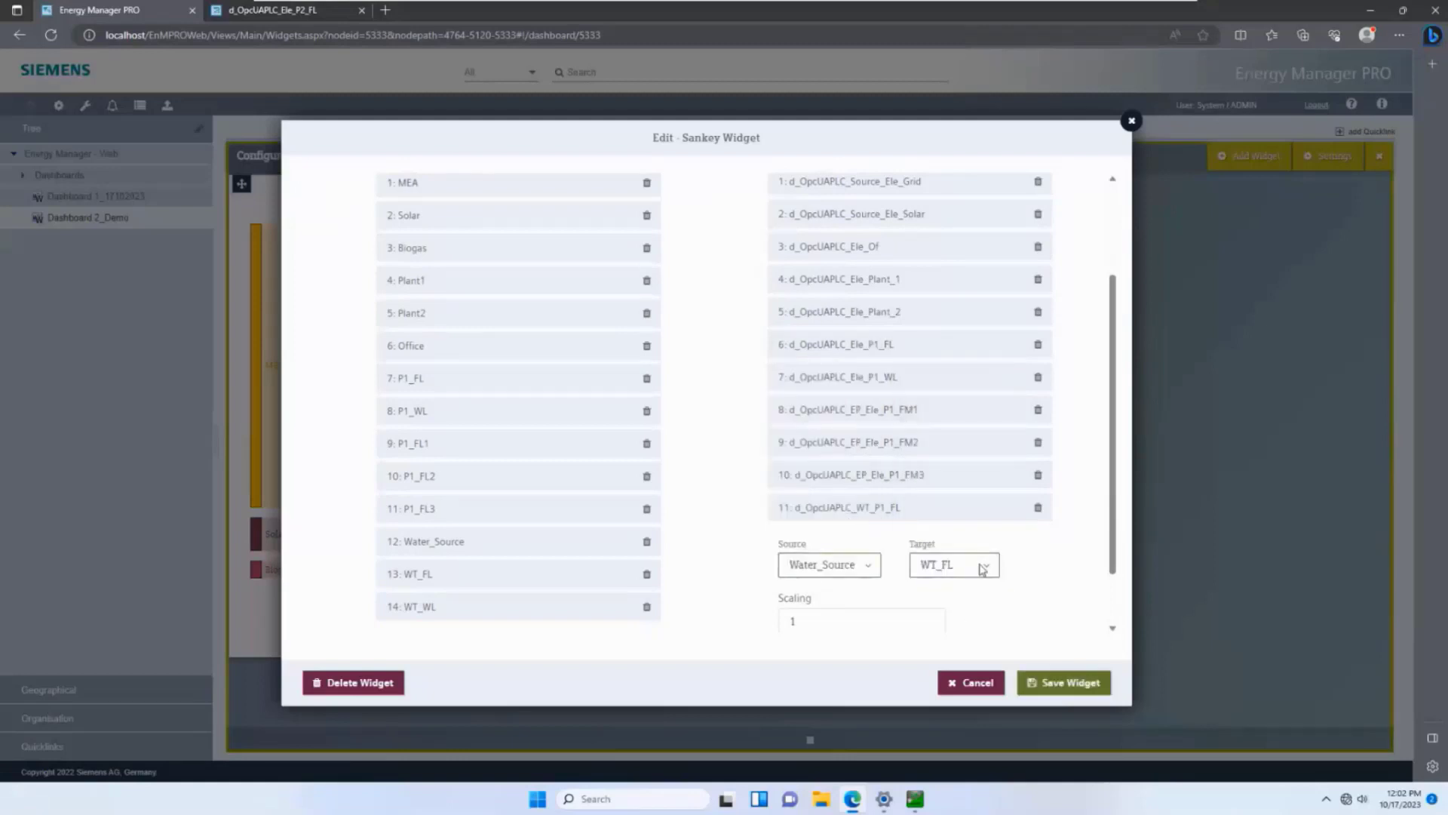
# Add another Sankey link for the datapoint d_OpcUAPLC_WT_P1_WL
pyautogui.scroll(3, 913, 307)
pyautogui.click(952, 253)
pyautogui.scroll(-5, 868, 420)
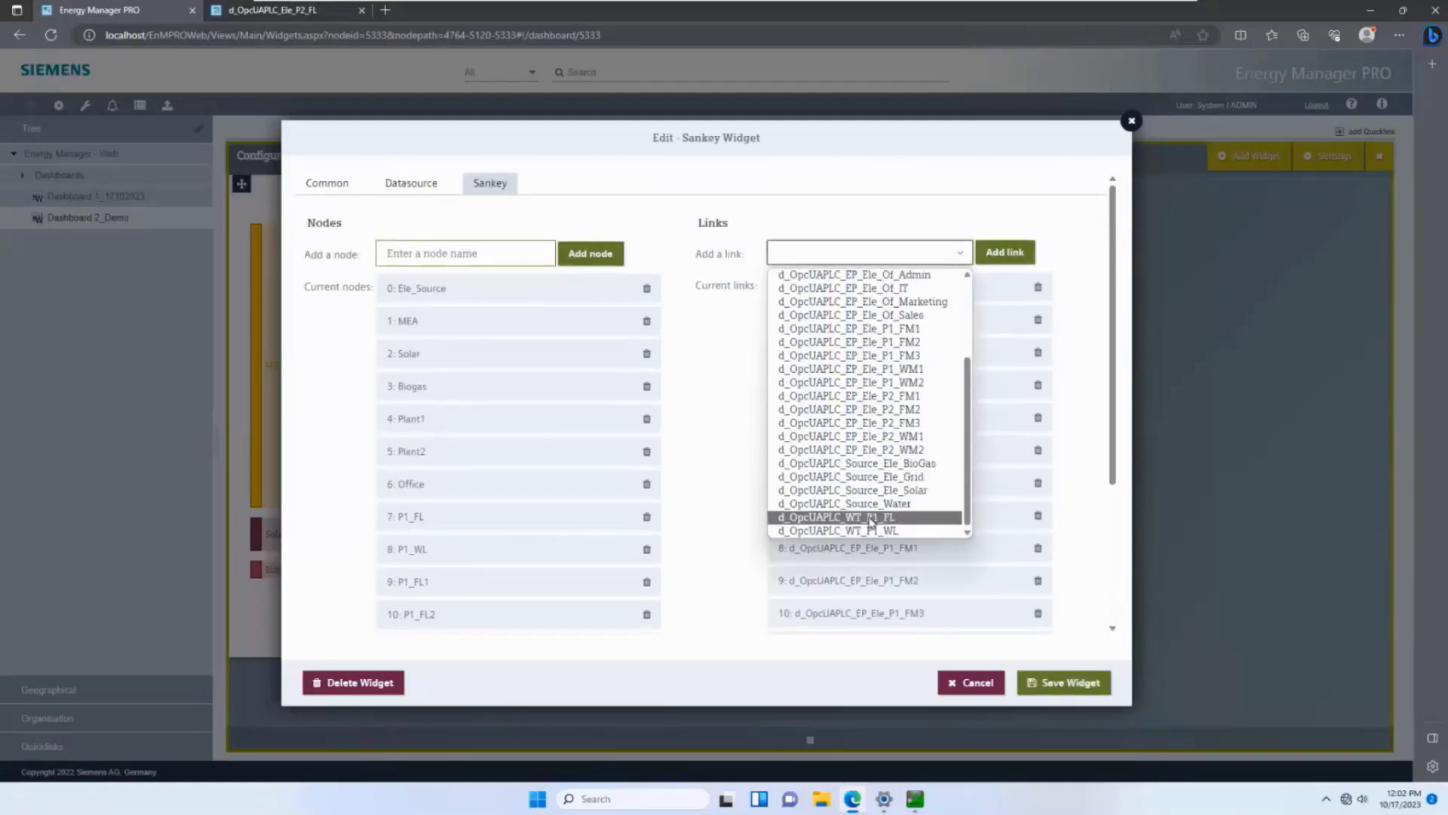
pyautogui.click(865, 530)
pyautogui.scroll(-5, 814, 555)
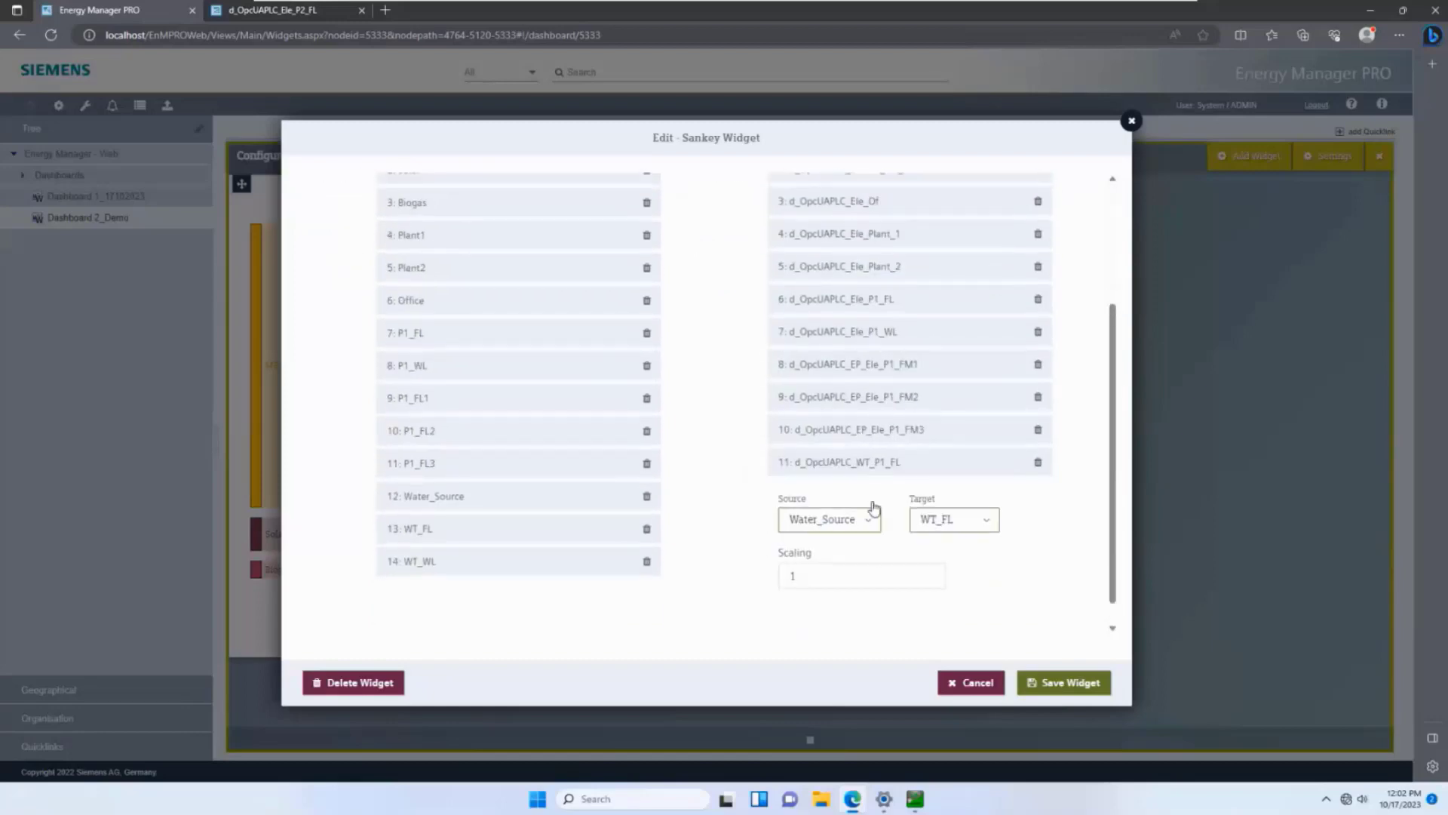
pyautogui.scroll(5, 943, 377)
pyautogui.click(1005, 252)
# Set the d_OpcUAPLC_WT_P1_WL link's source to Water_Source and its target to WT_WL, and save the widget
pyautogui.scroll(-5, 847, 588)
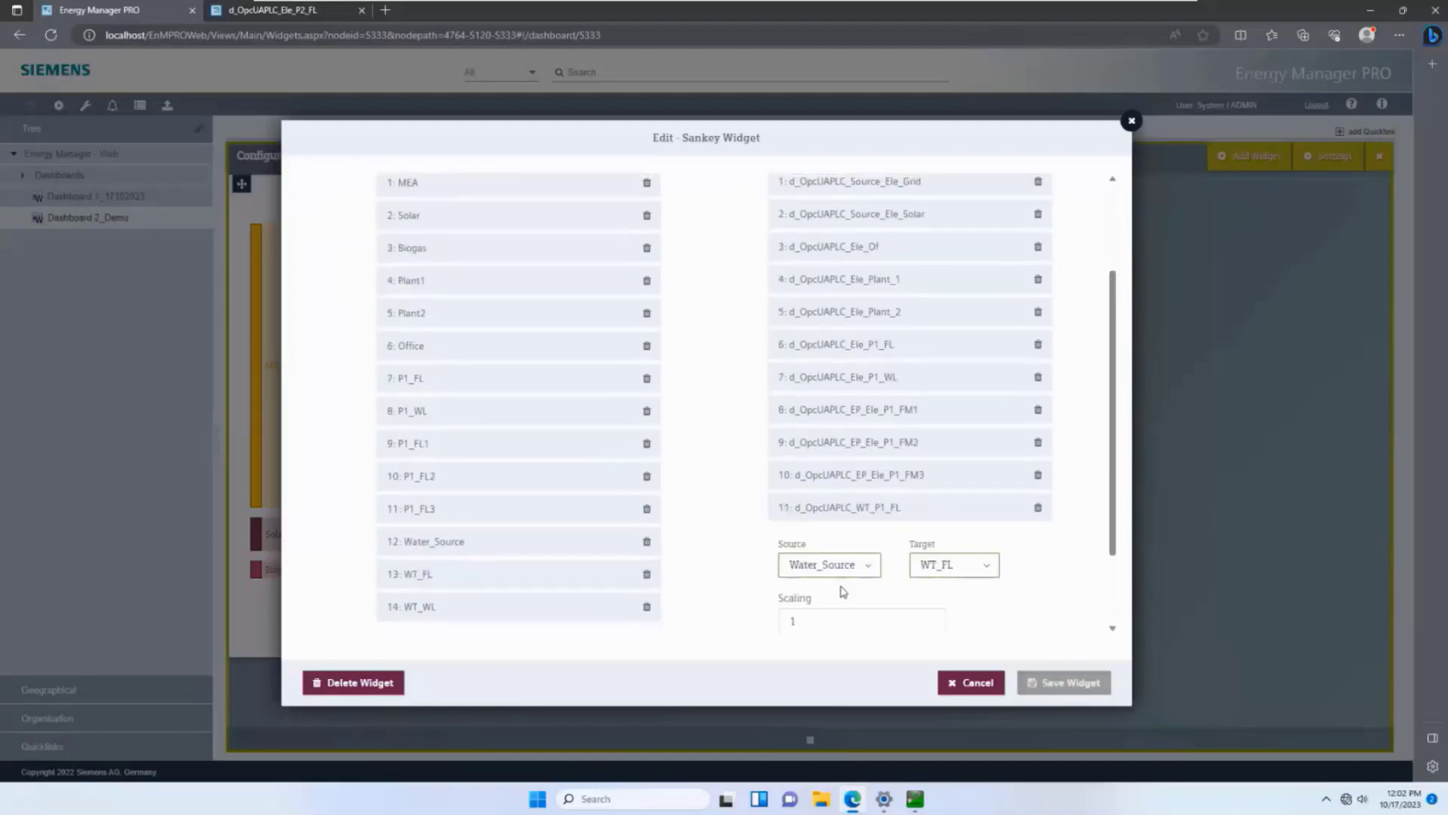
pyautogui.scroll(-1, 834, 603)
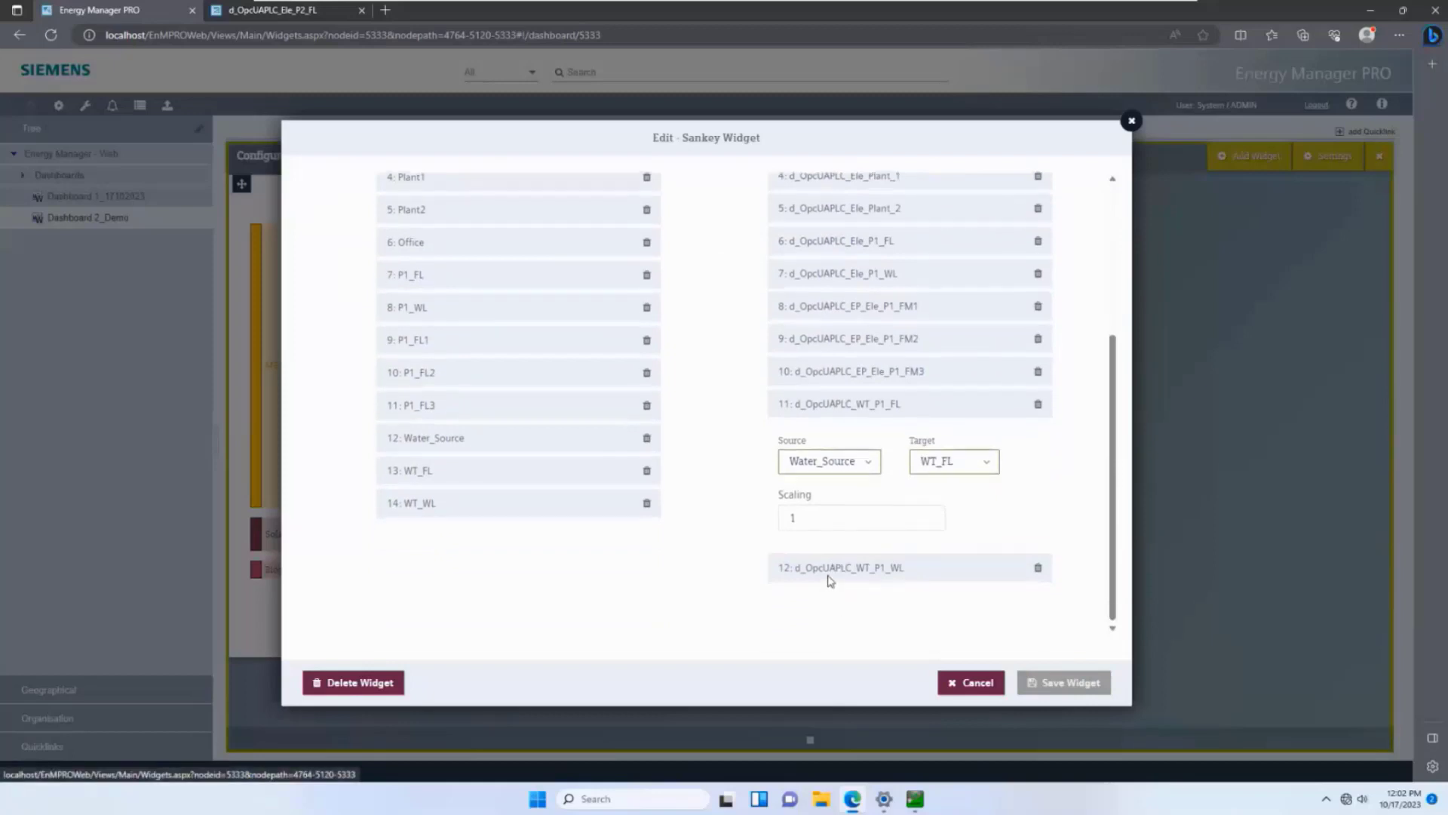
pyautogui.click(830, 577)
pyautogui.click(850, 495)
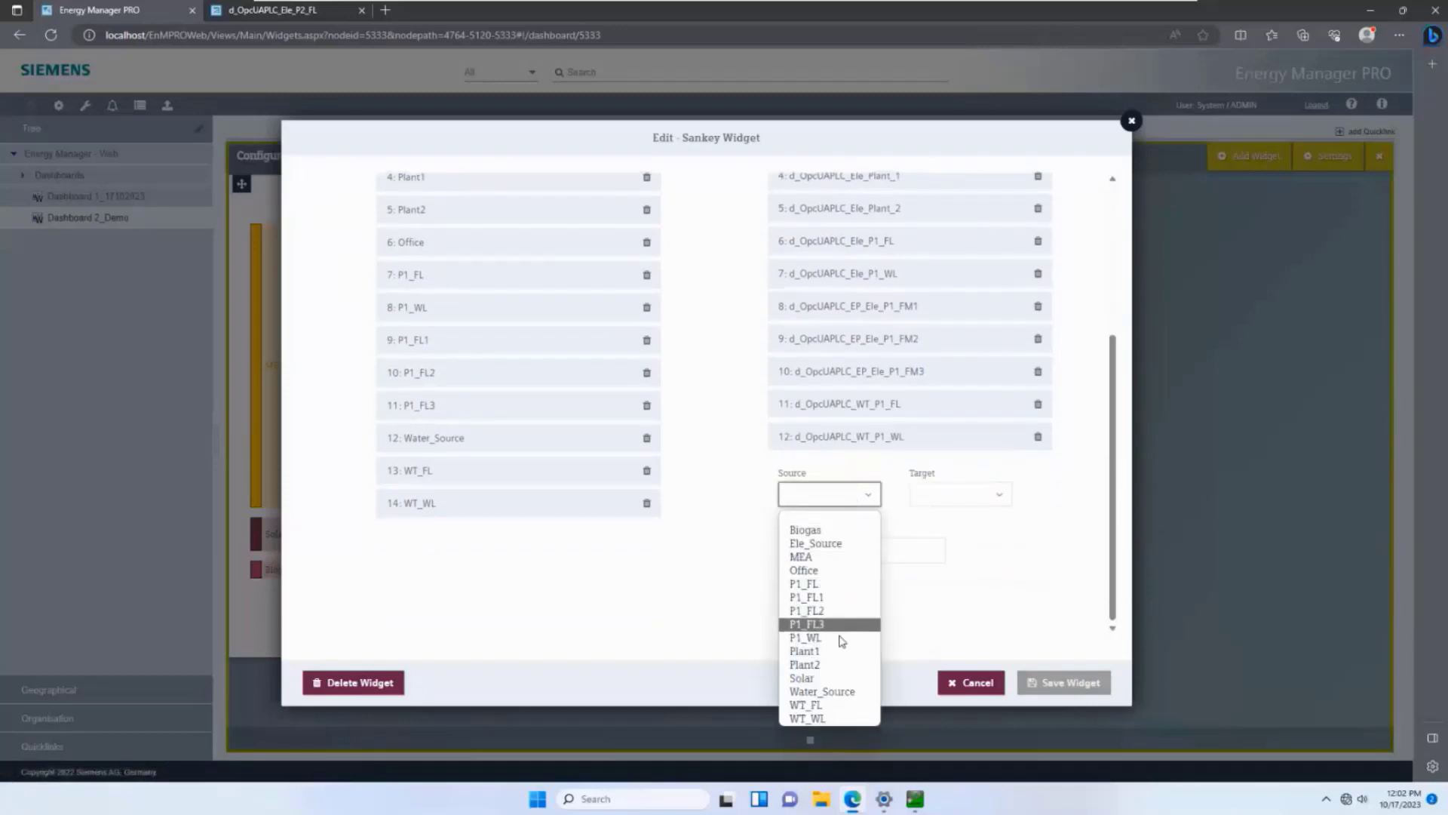
pyautogui.click(822, 691)
pyautogui.click(971, 495)
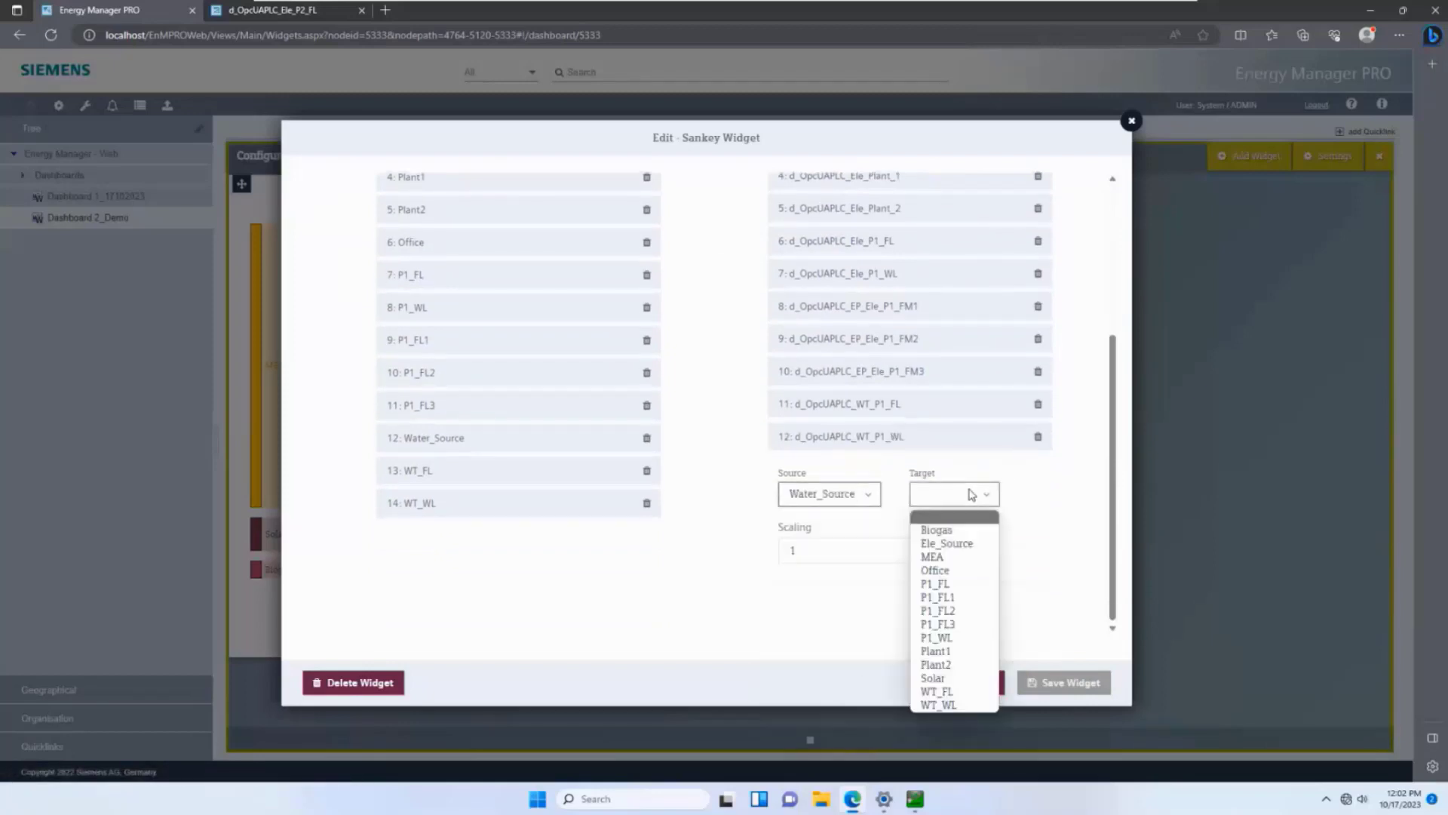
pyautogui.click(976, 704)
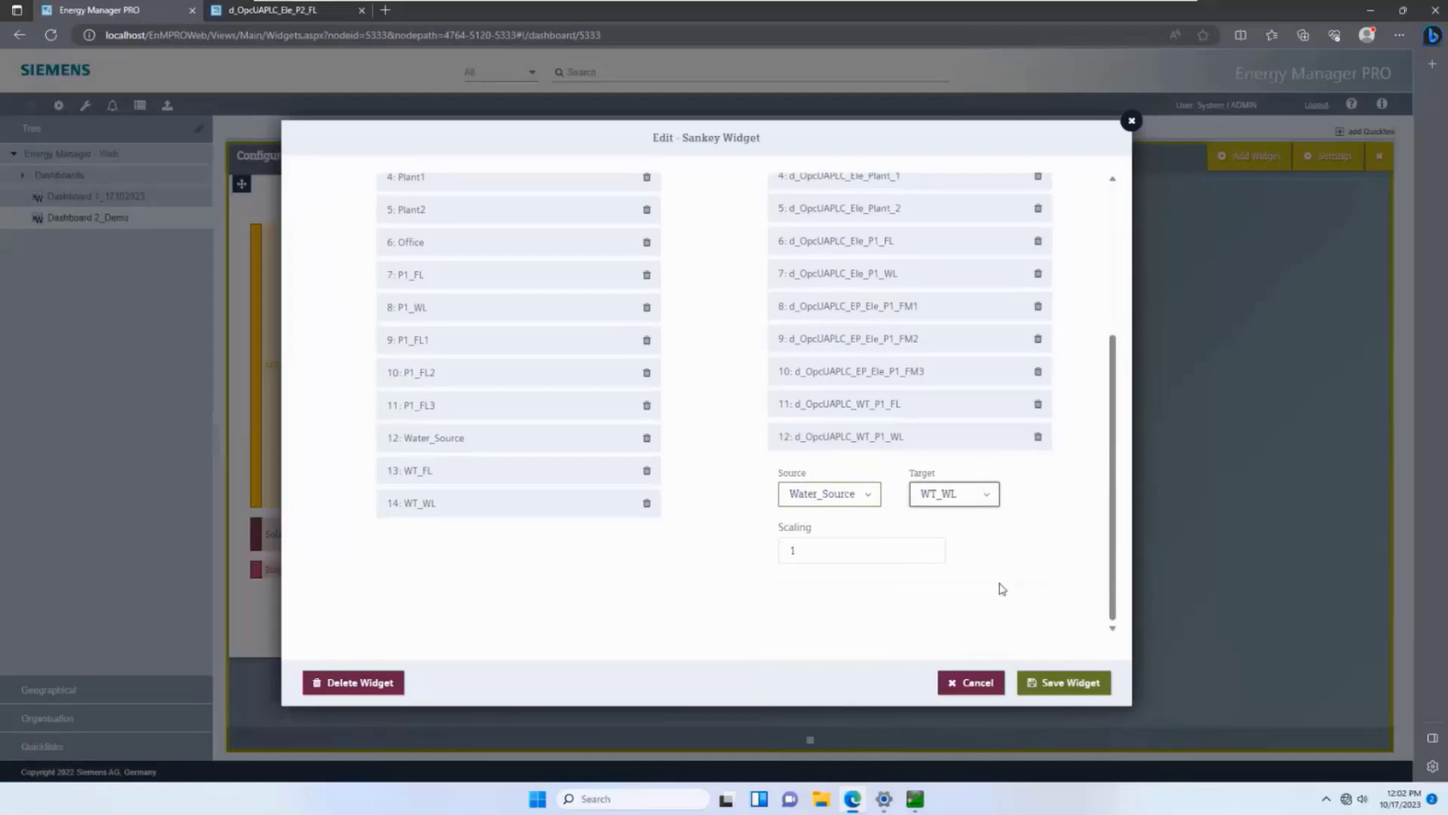
pyautogui.click(1064, 667)
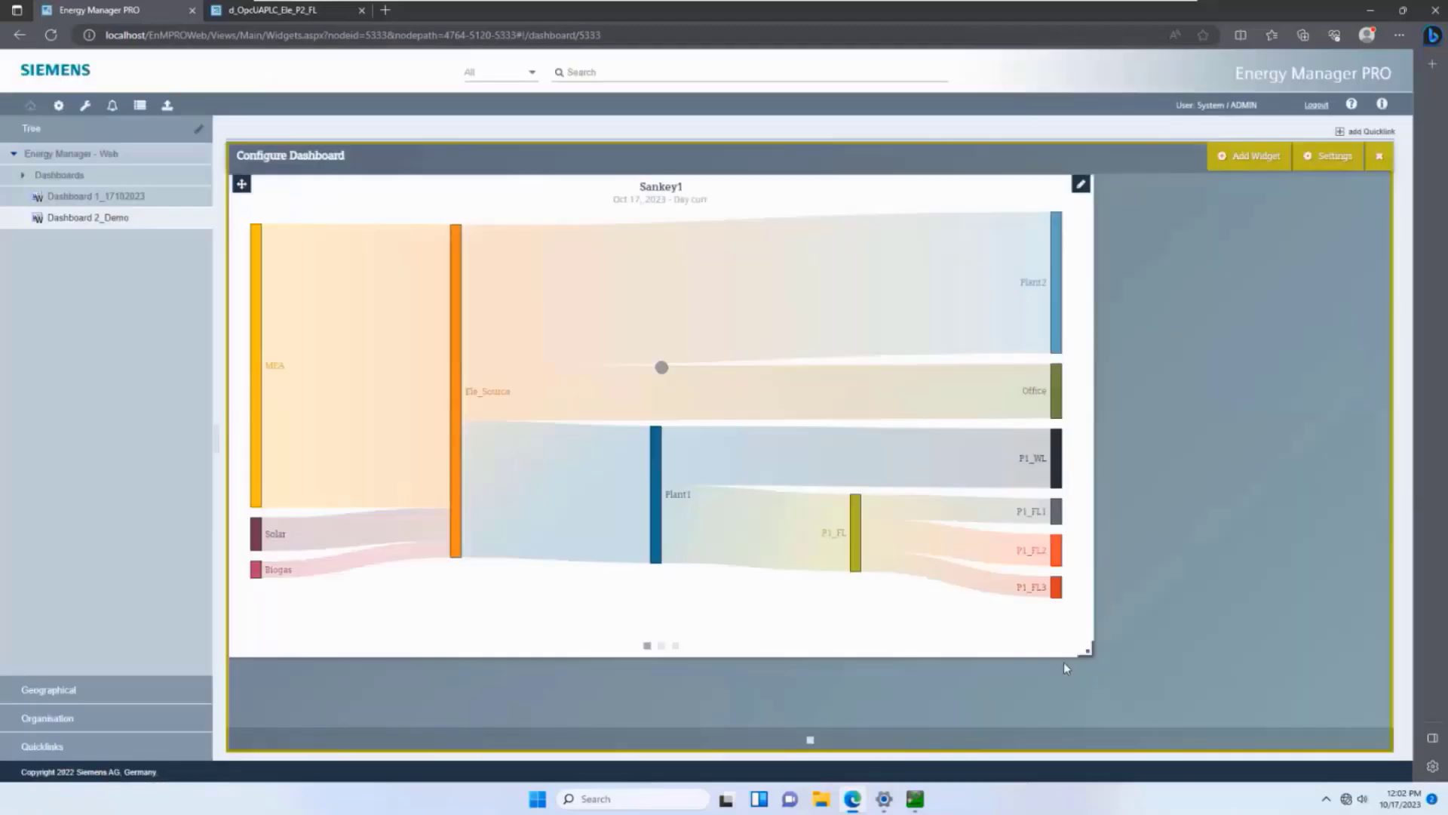